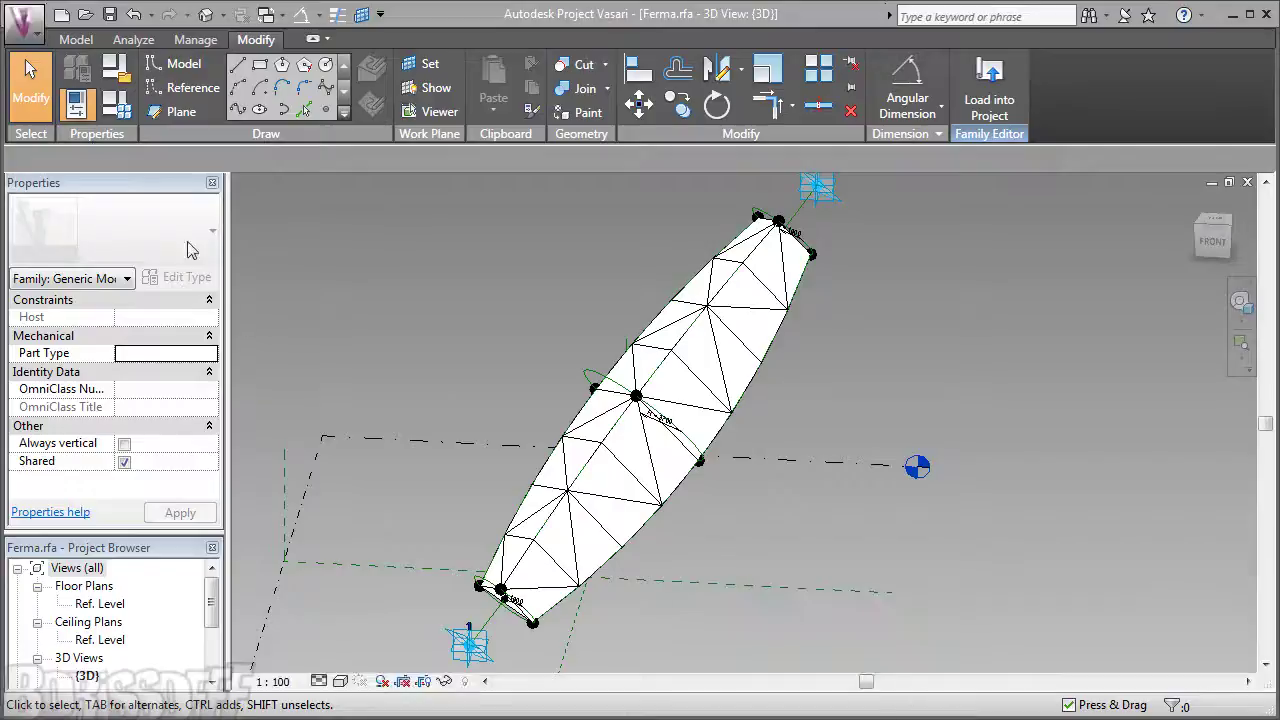
Step: Create a new family from the Curtain Panel Pattern Based.rft template
left_click(24, 22)
mouse_move(68, 96)
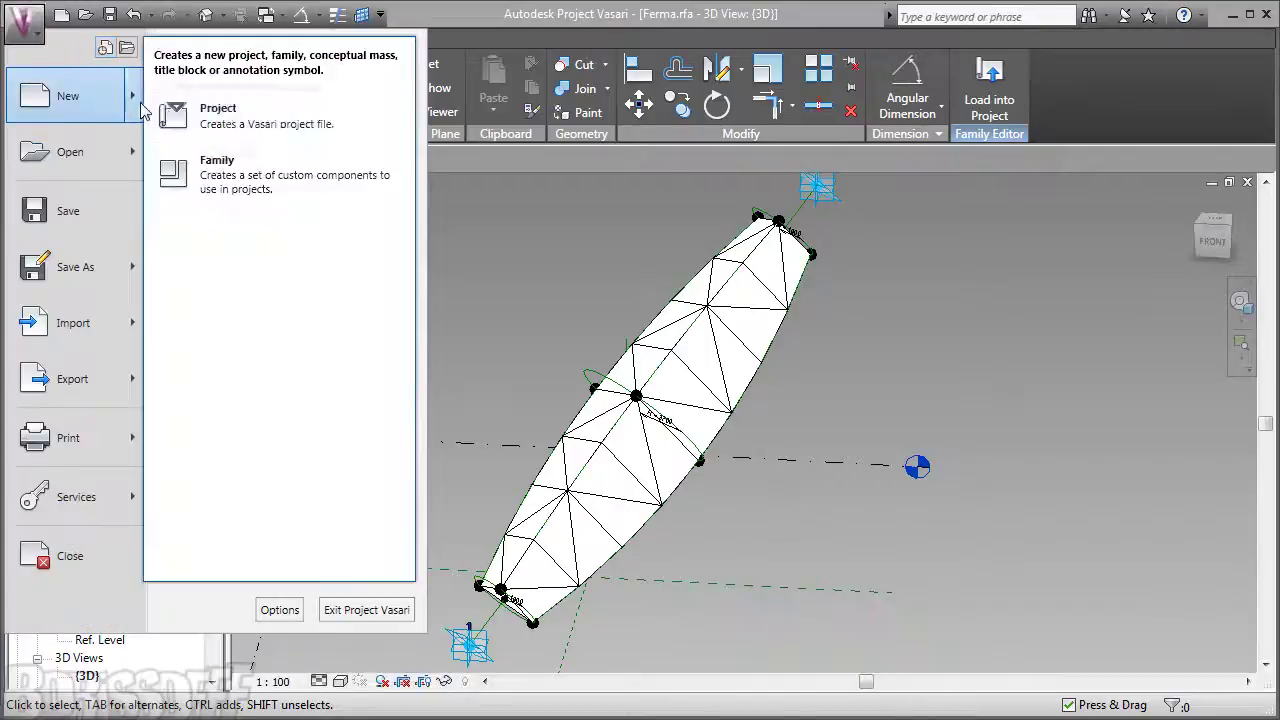
left_click(435, 252)
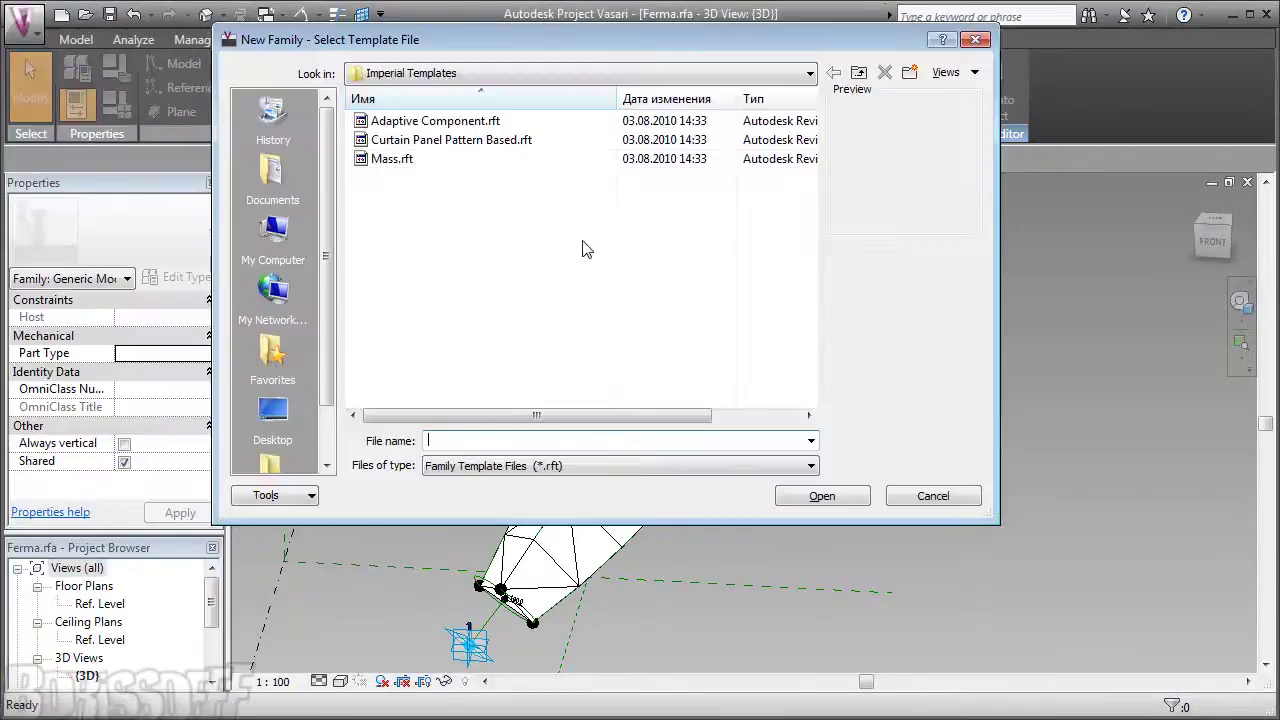
left_click(448, 141)
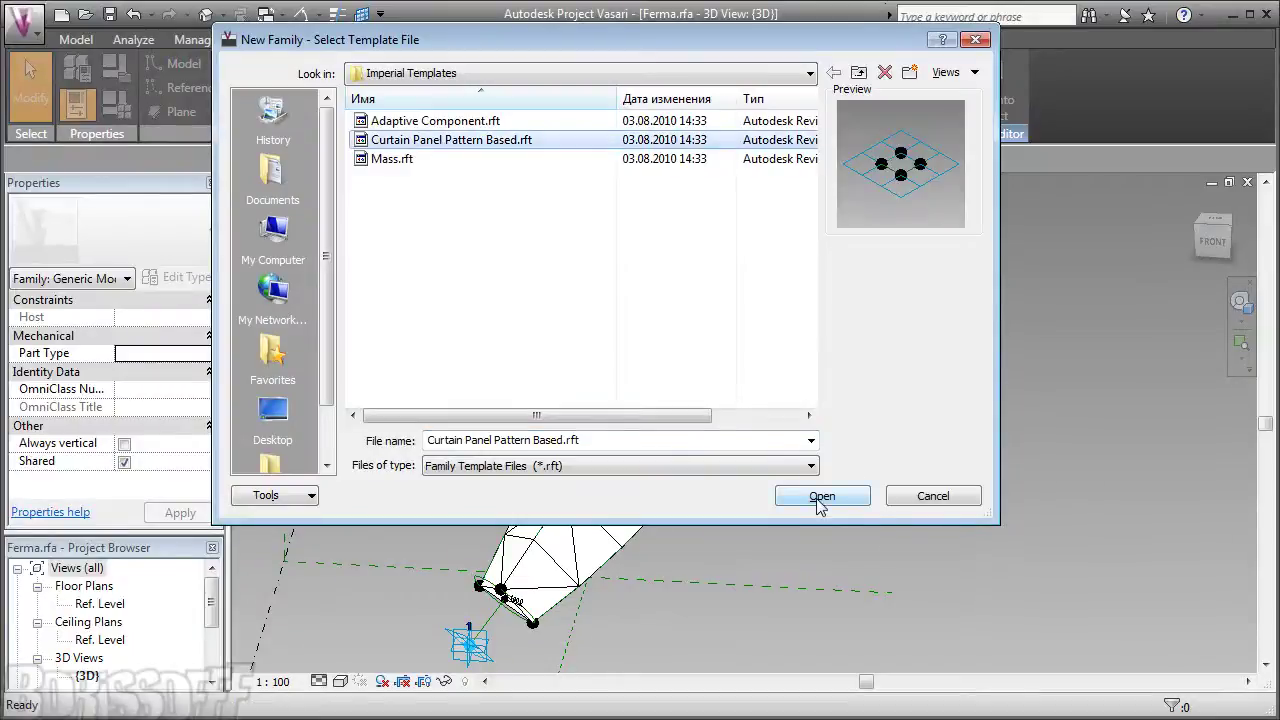
left_click(818, 499)
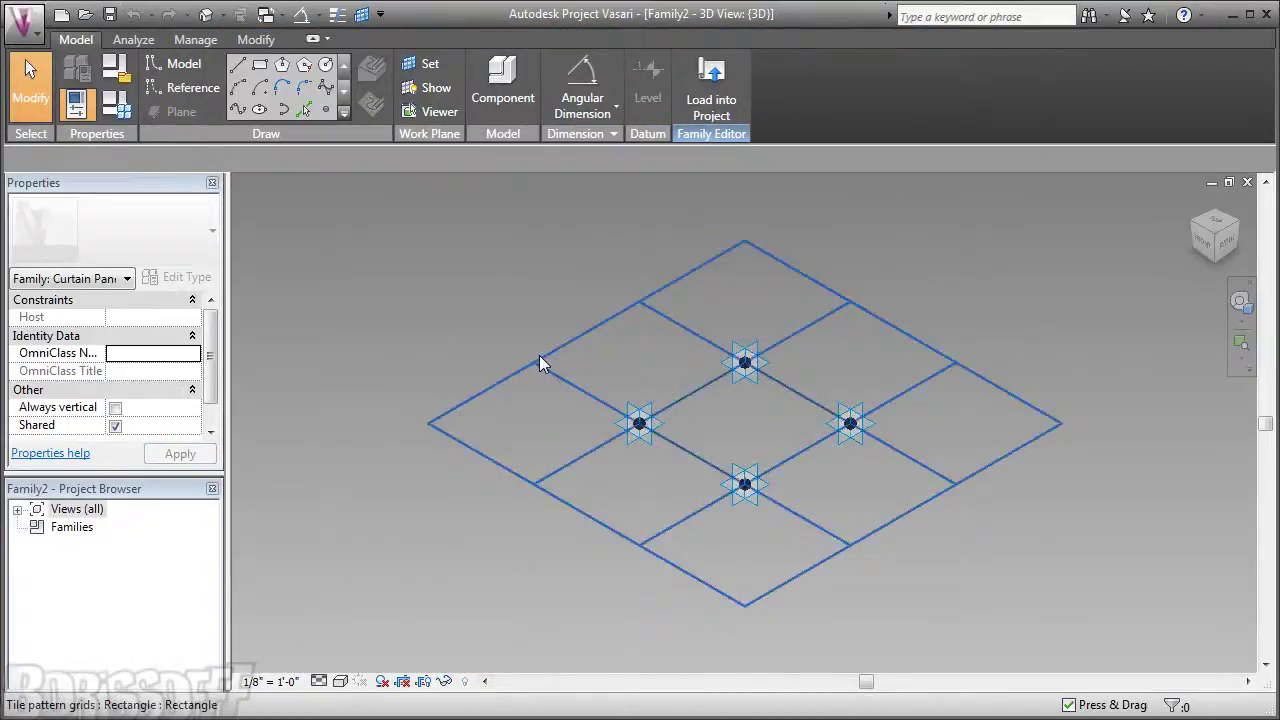
Step: Change the tile pattern grid to Triangle (flat) and zoom in on the resulting triangle
left_click(540, 361)
left_click(212, 231)
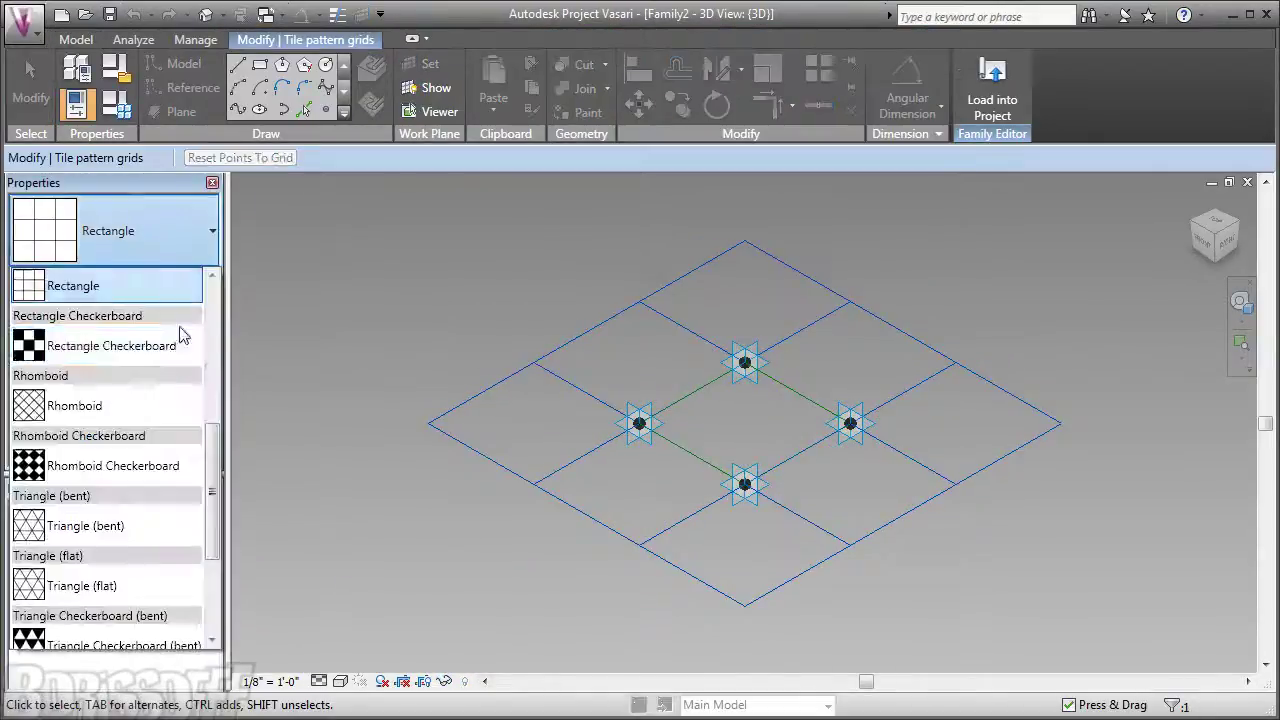
scroll(180, 360, "down", 2)
scroll(180, 392, "down", 1)
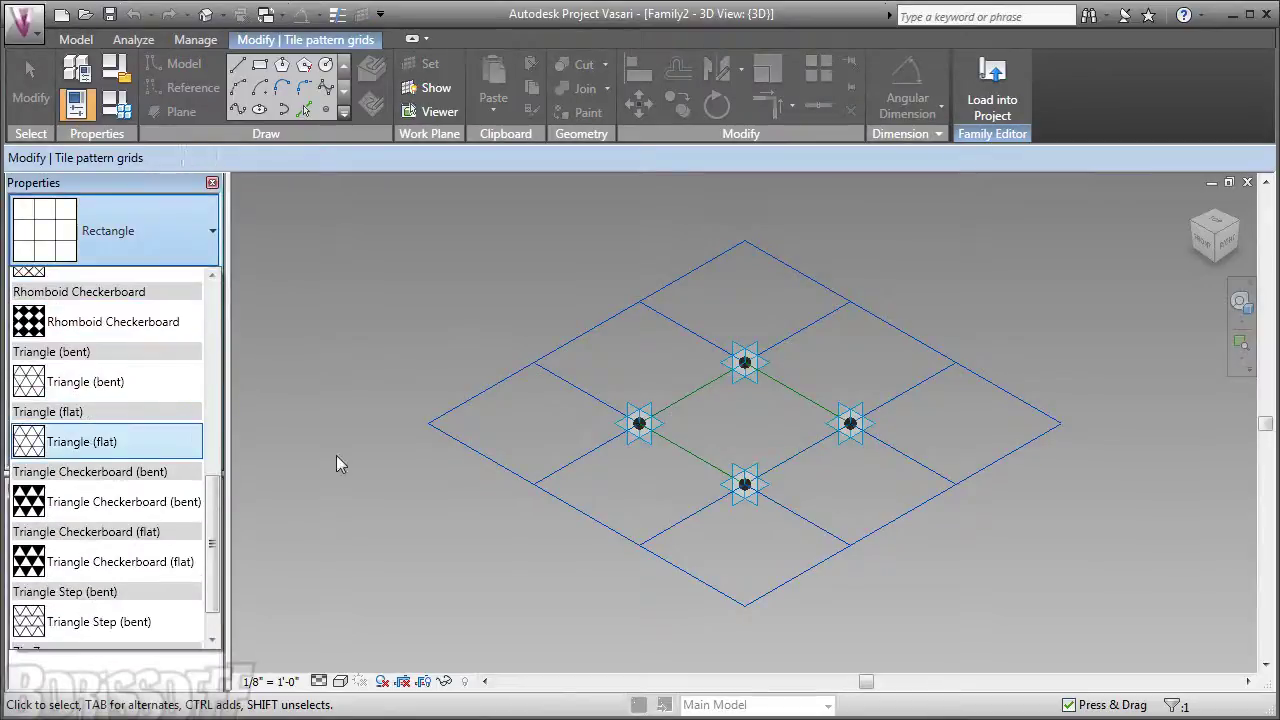
left_click(82, 441)
key("Escape")
mouse_move(852, 449)
middle_mouse_down()
mouse_move(725, 447)
mouse_move(720, 477)
mouse_move(690, 450)
middle_mouse_up()
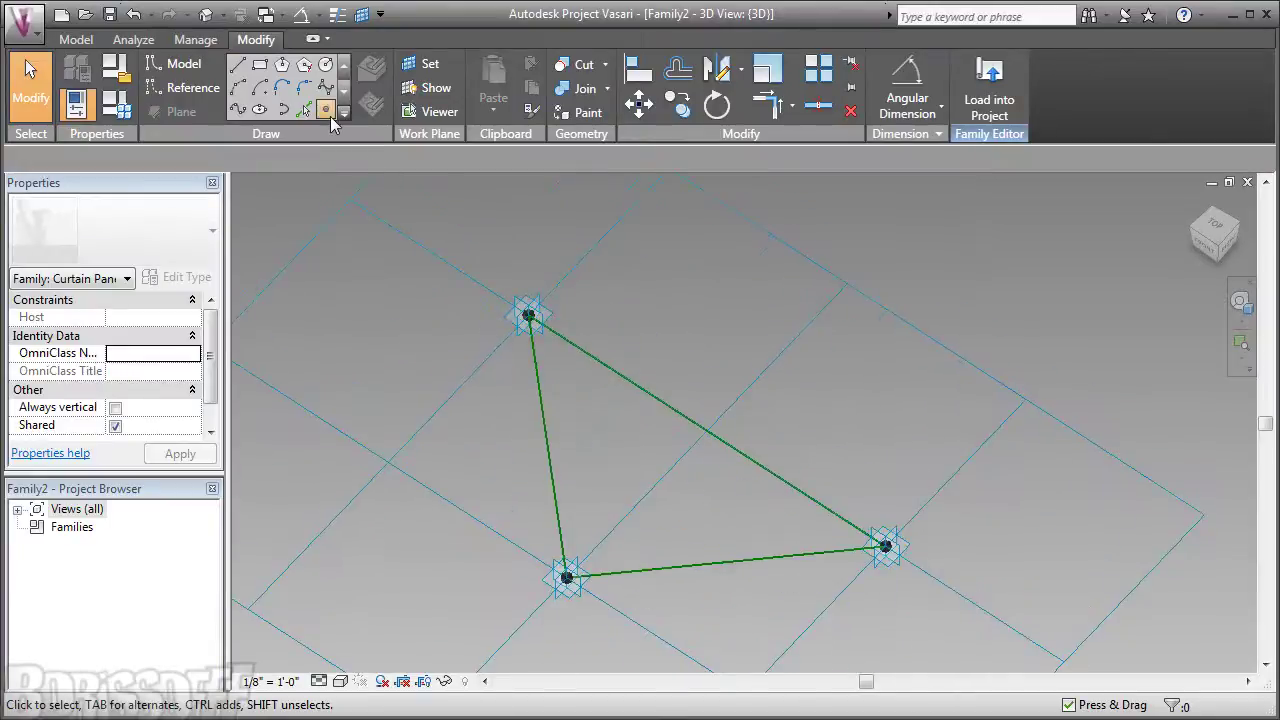
Step: Place hosted points along the left, diagonal and bottom edges of the triangle
left_click(326, 110)
left_click(534, 354)
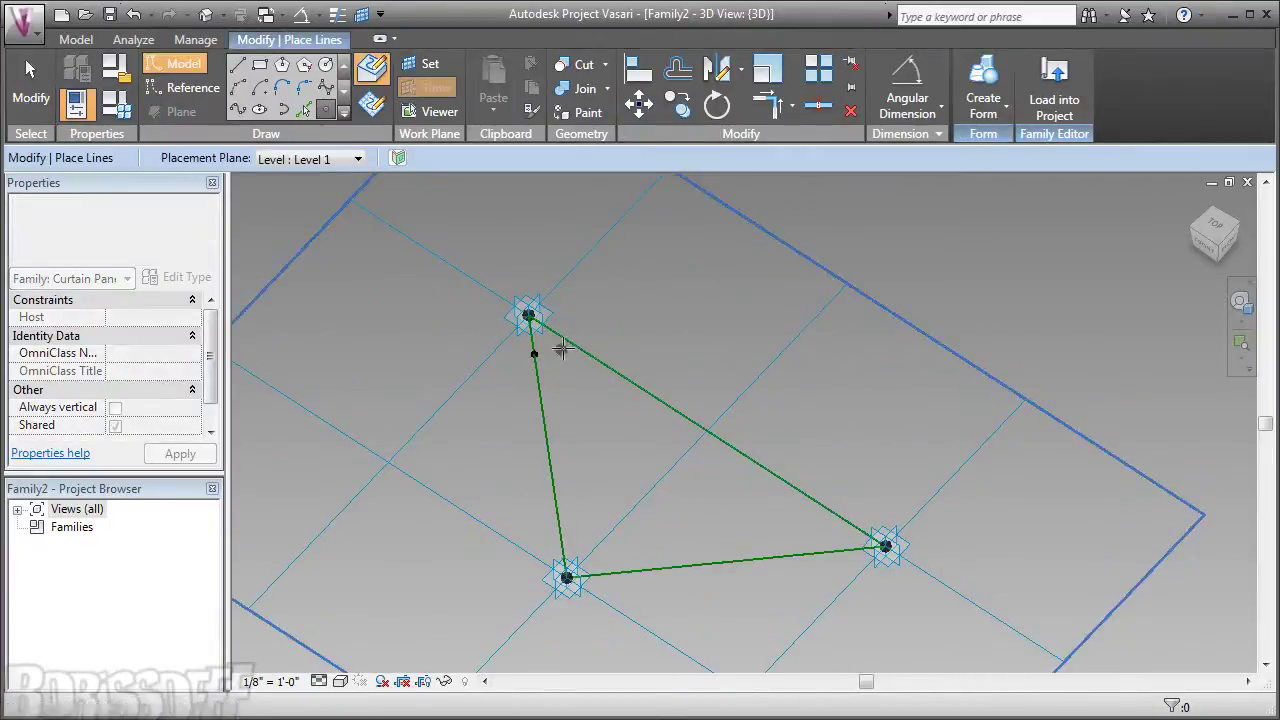
left_click(570, 342)
left_click(560, 542)
left_click(611, 573)
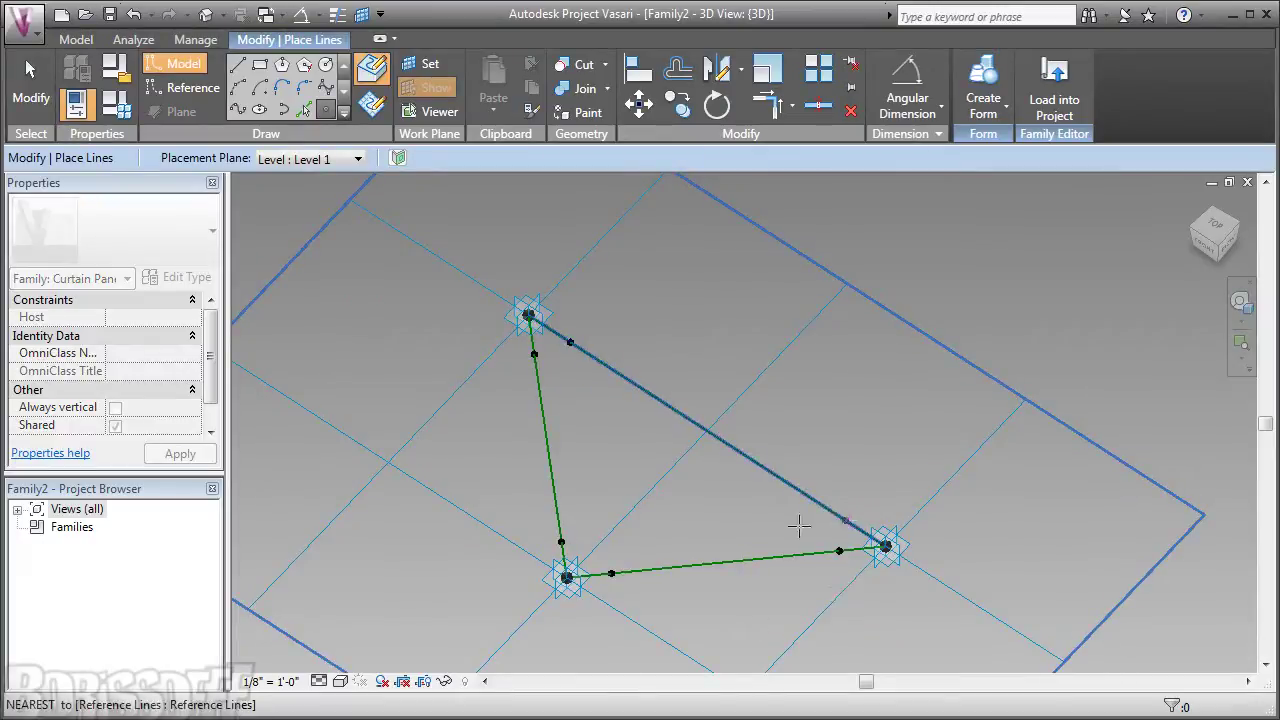
left_click(843, 518)
key("Escape")
key("Escape")
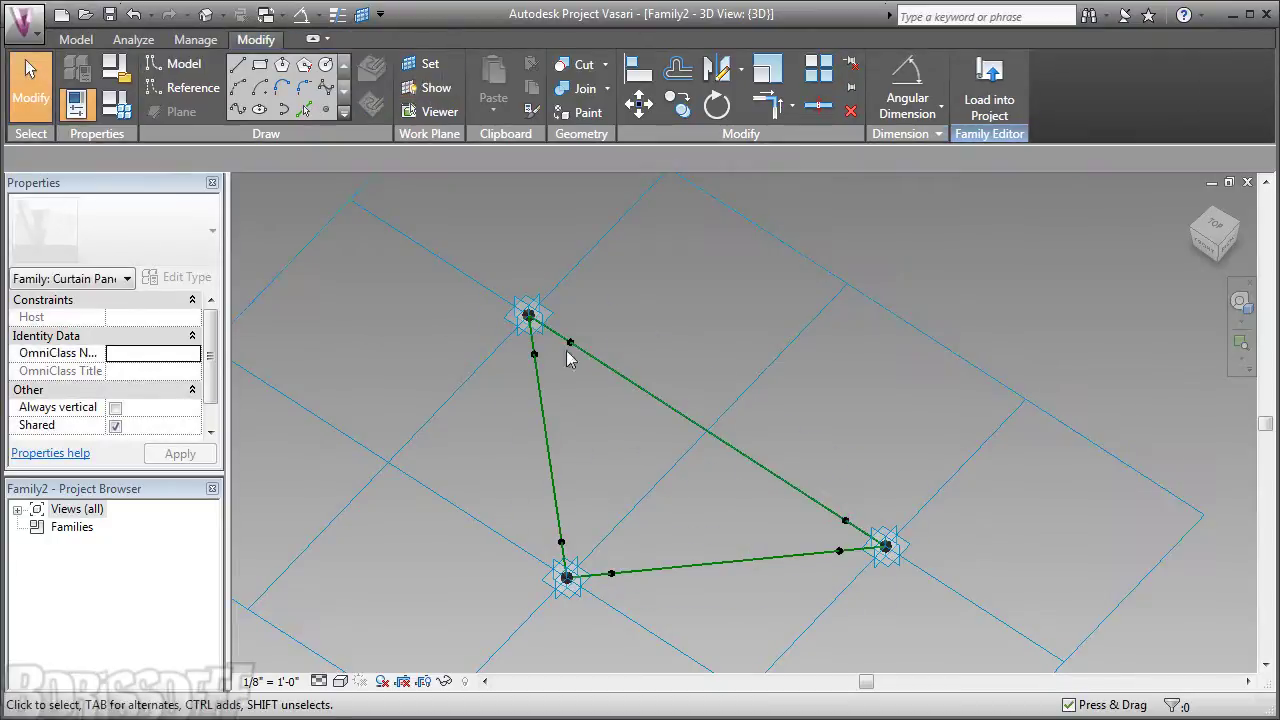
Step: Reposition edge points near the corners by setting Hosted Parameter values like 0.9 and 0.1
left_click(559, 358)
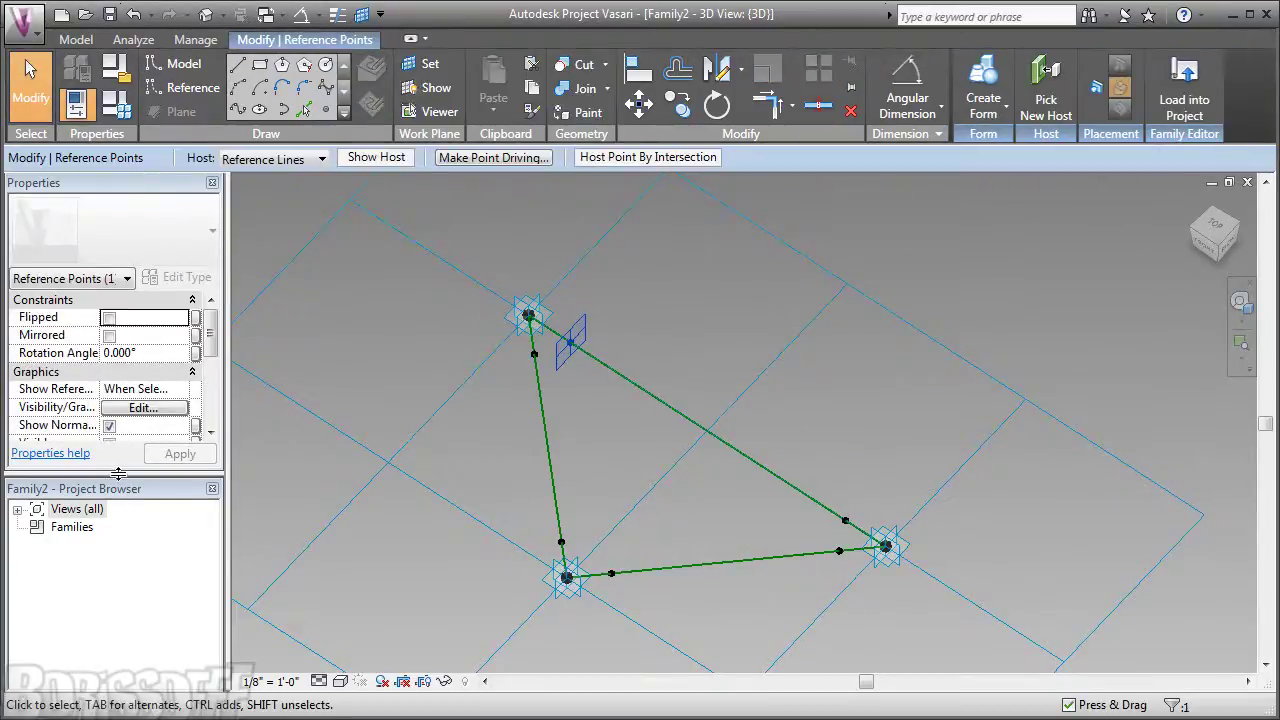
left_click_drag(116, 594, 116, 598)
left_click(172, 515)
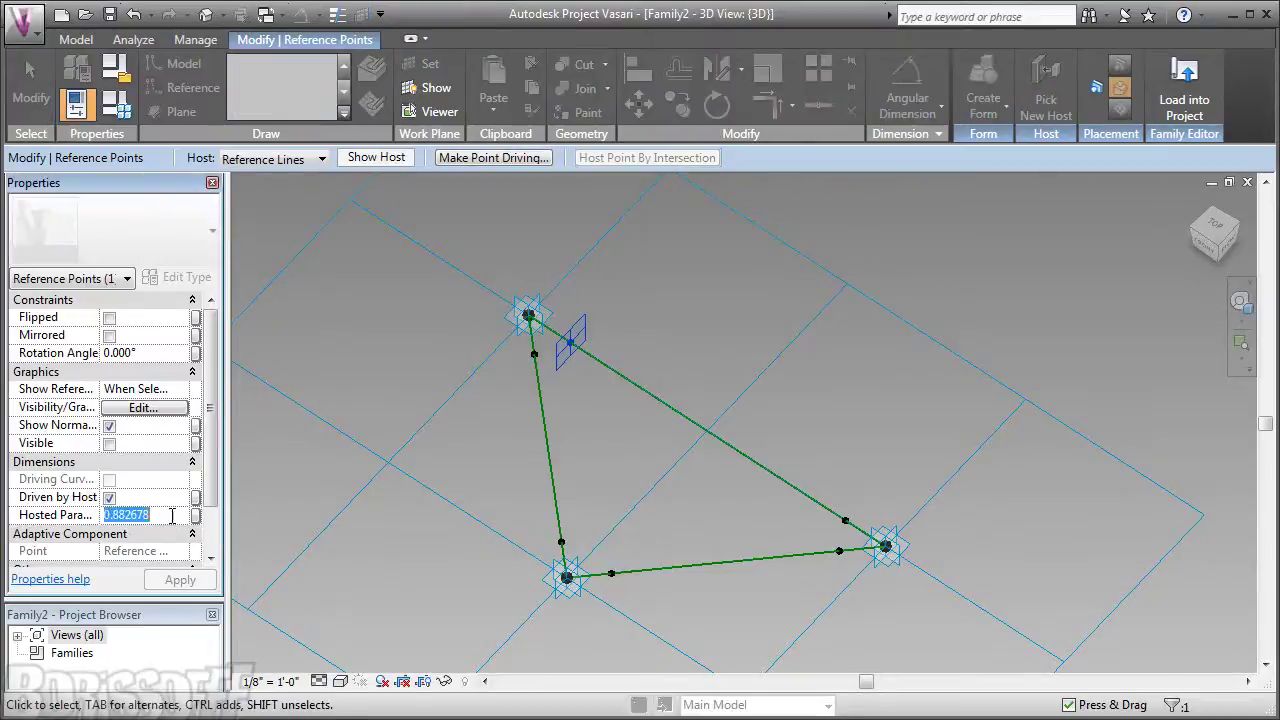
type("900000")
left_click_drag(846, 530, 843, 522)
left_click(155, 514)
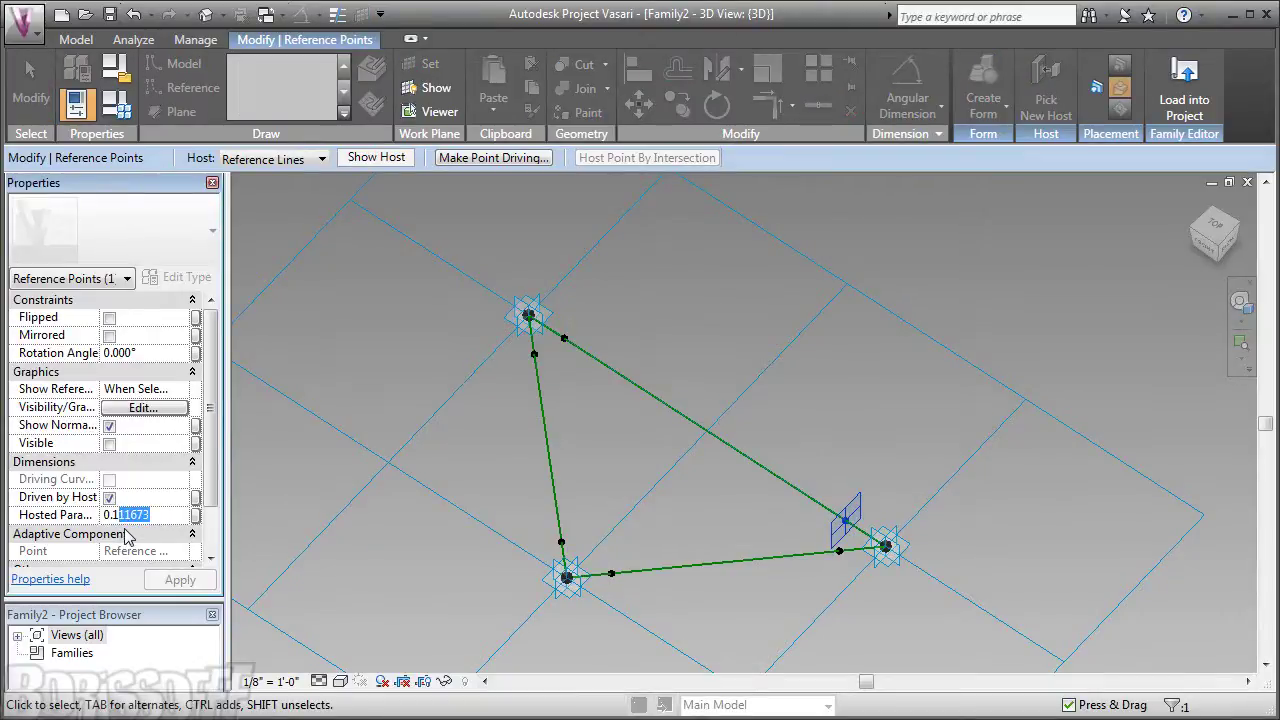
key("BackSpace")
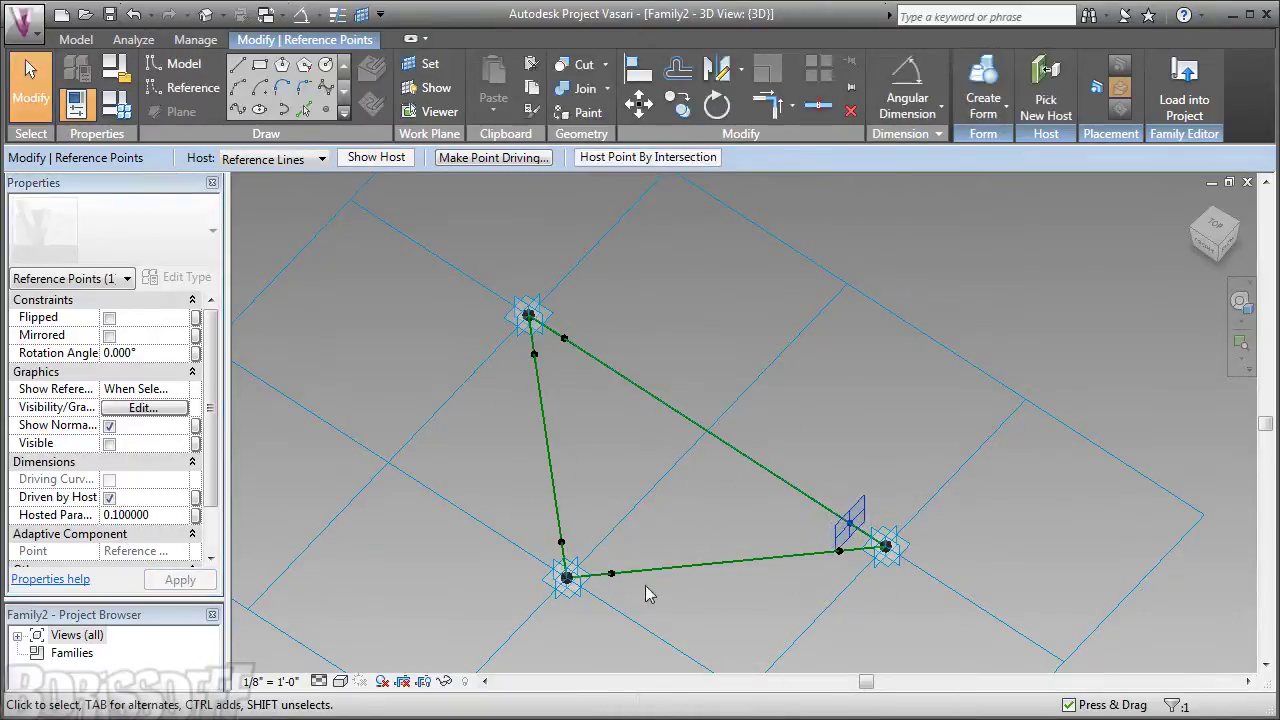
left_click(840, 563)
left_click_drag(840, 563, 426, 575)
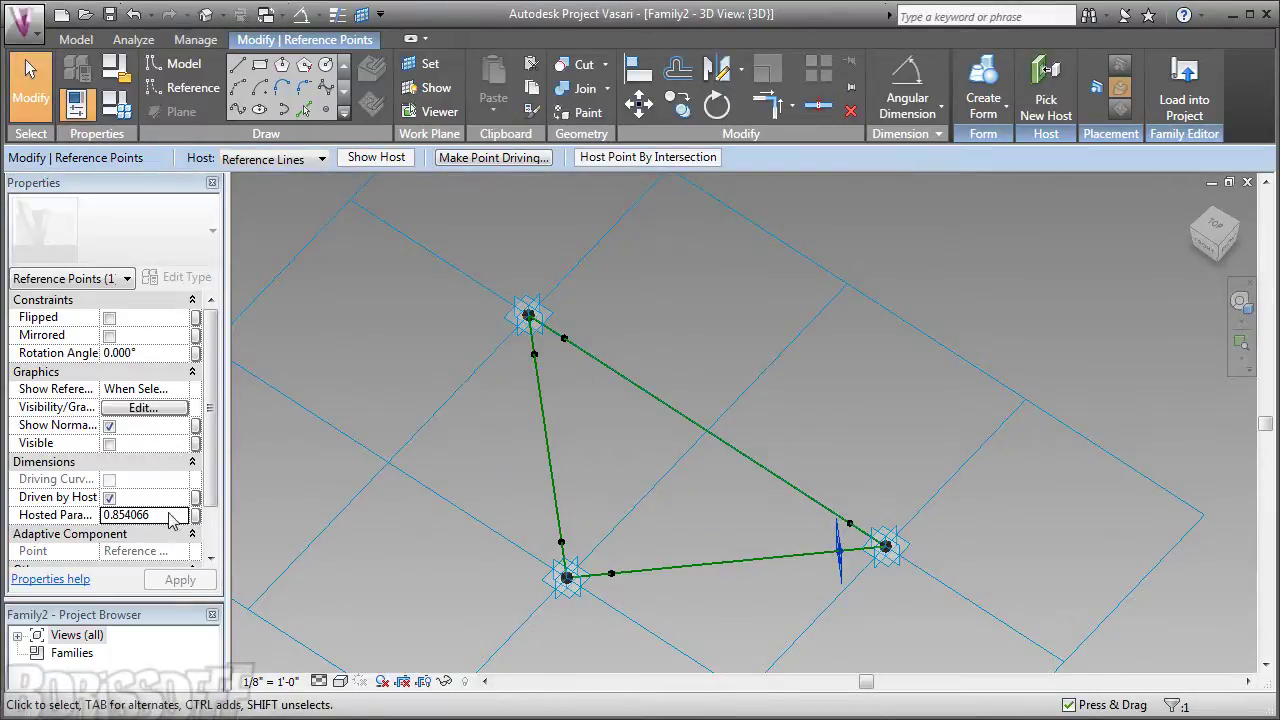
left_click(157, 514)
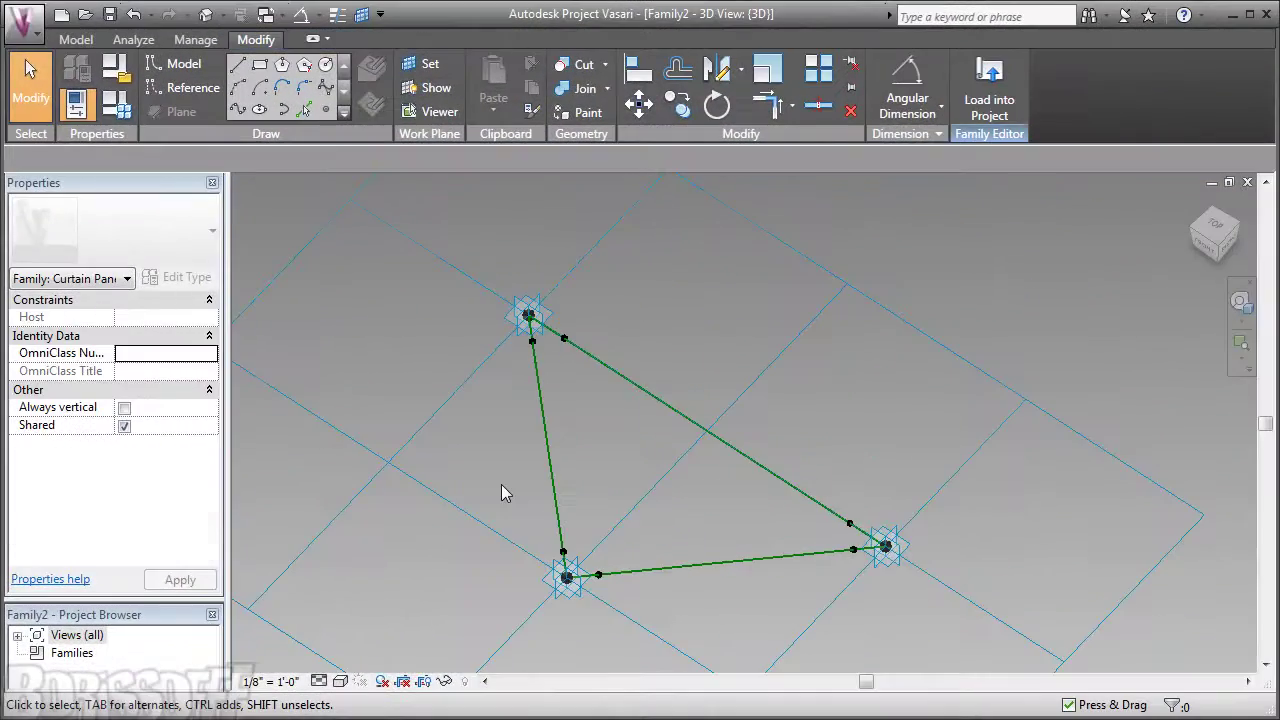
Step: Join three pairs of edge points with lines to form an inner triangle
left_click(531, 342)
left_click(852, 550, "ctrl")
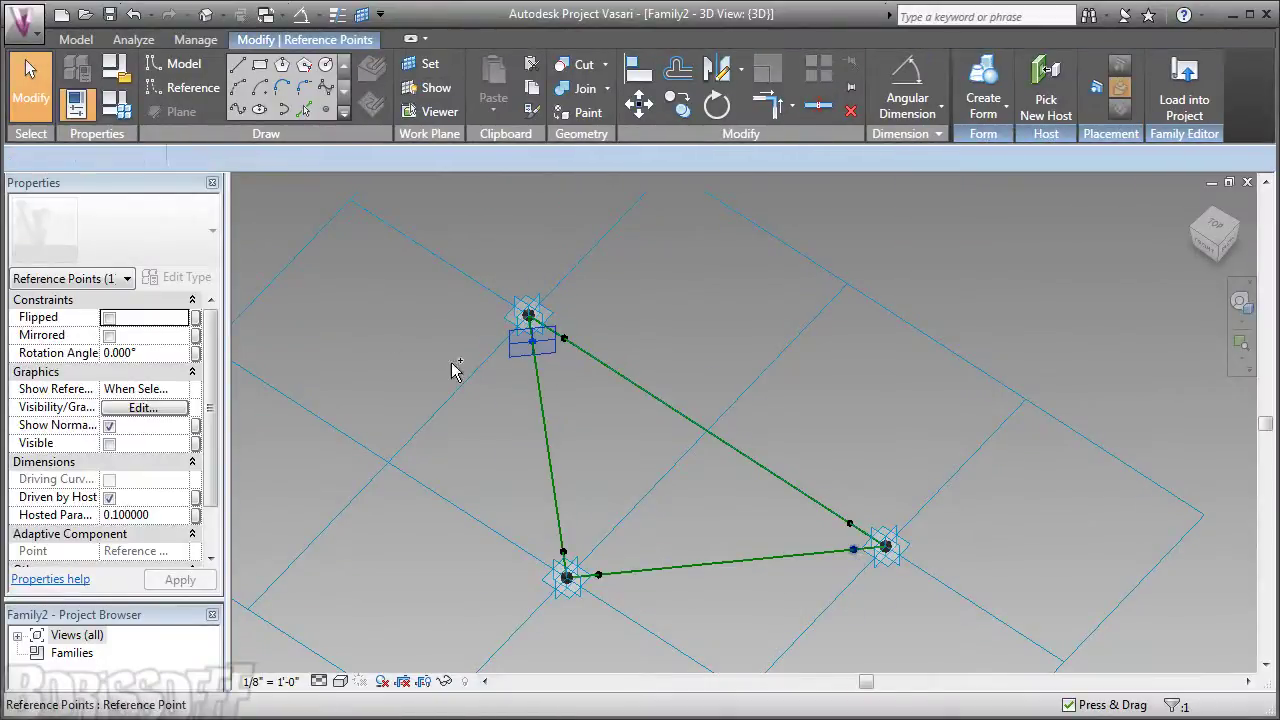
left_click(238, 110)
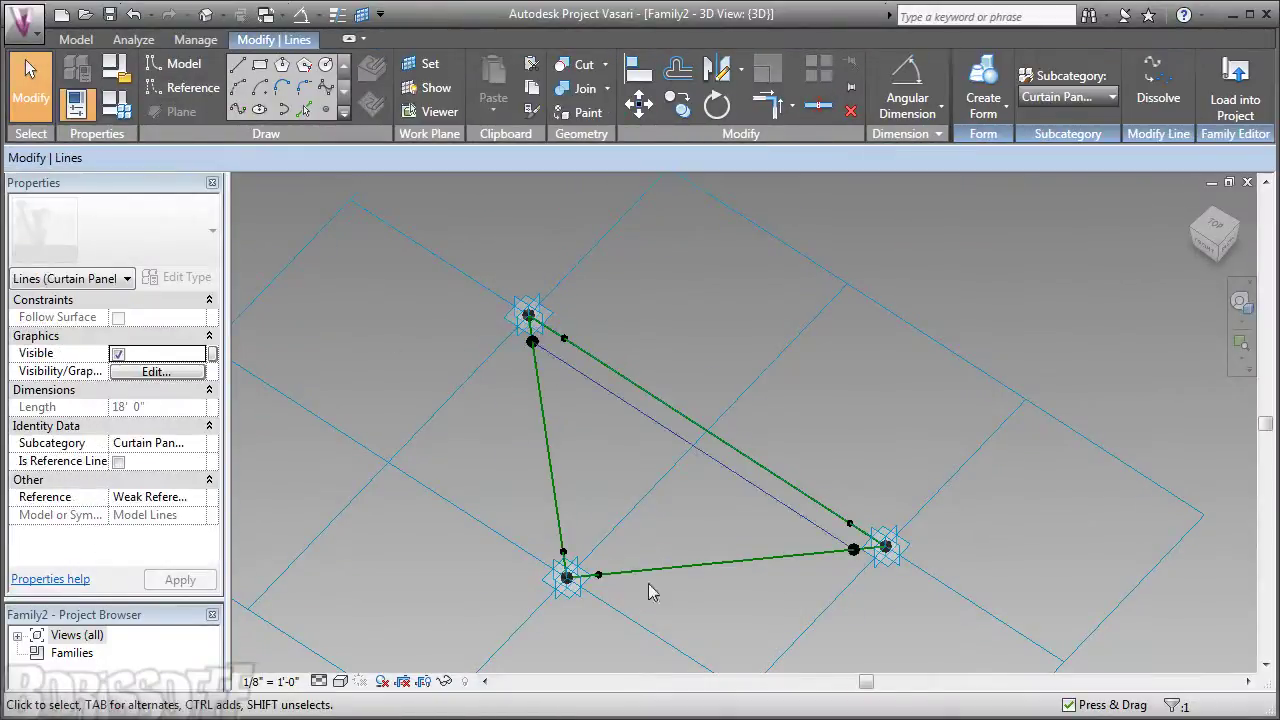
left_click(599, 576)
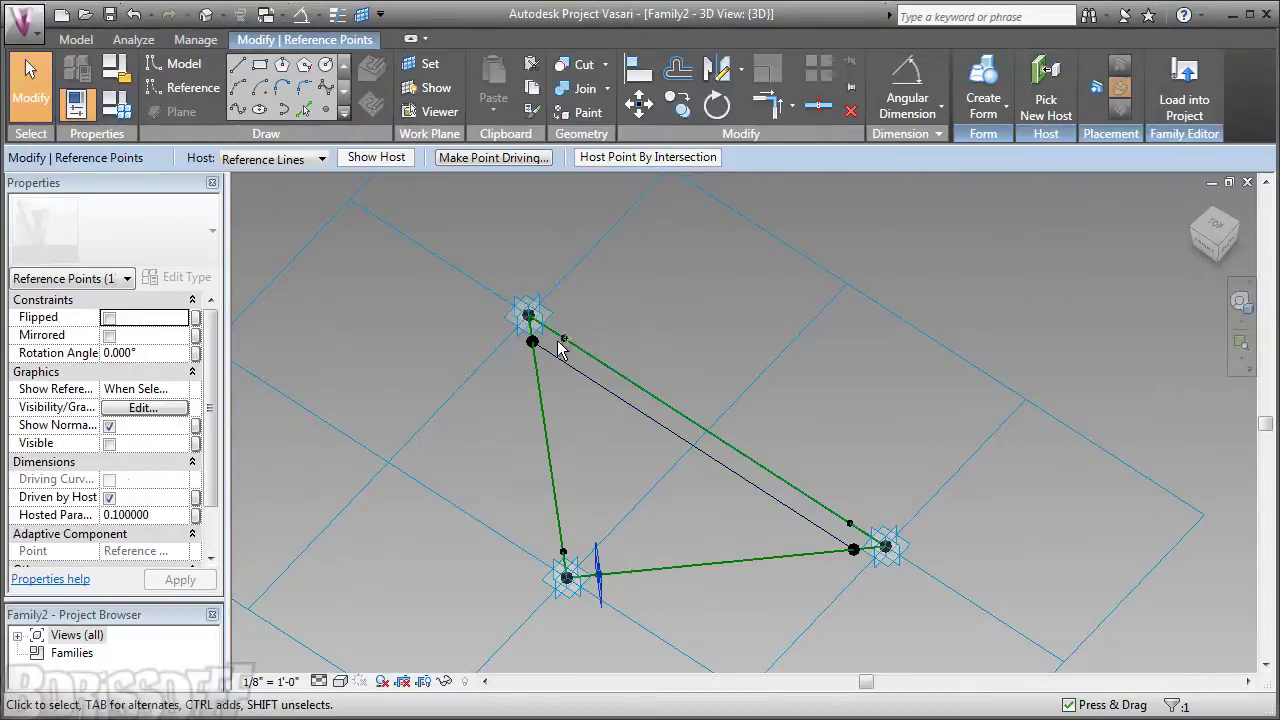
left_click(564, 339, "ctrl")
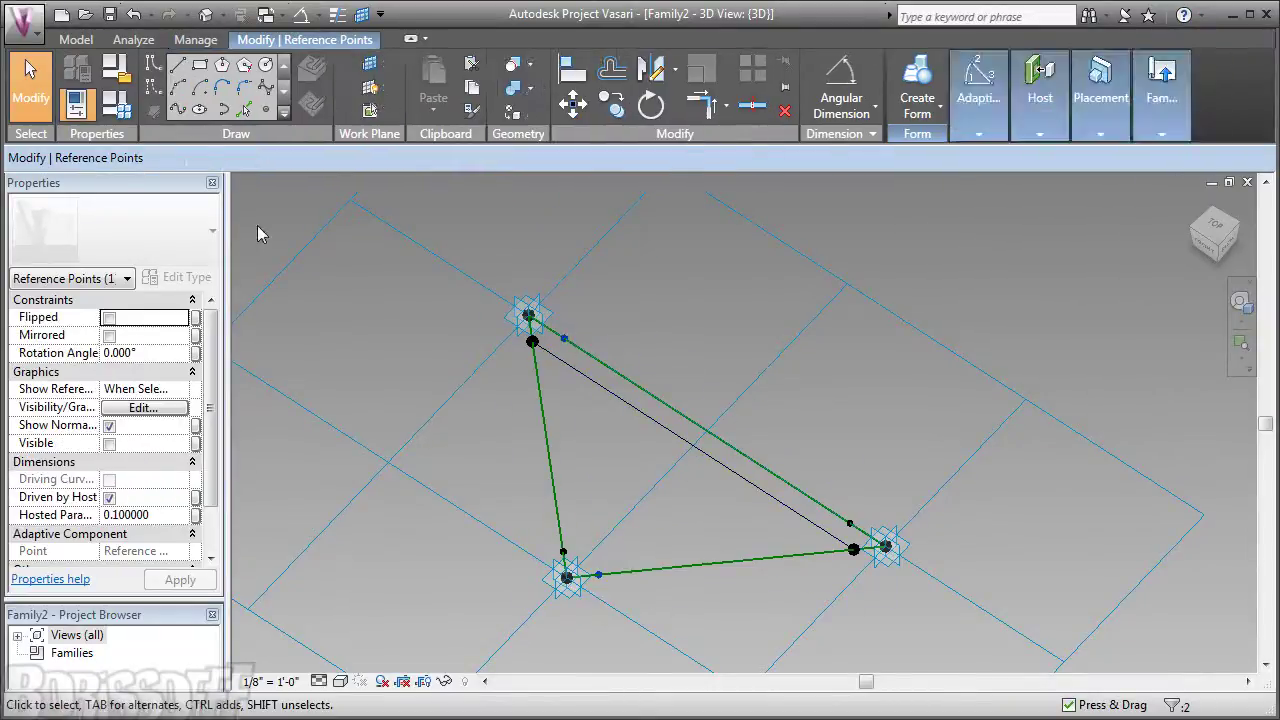
left_click(238, 110)
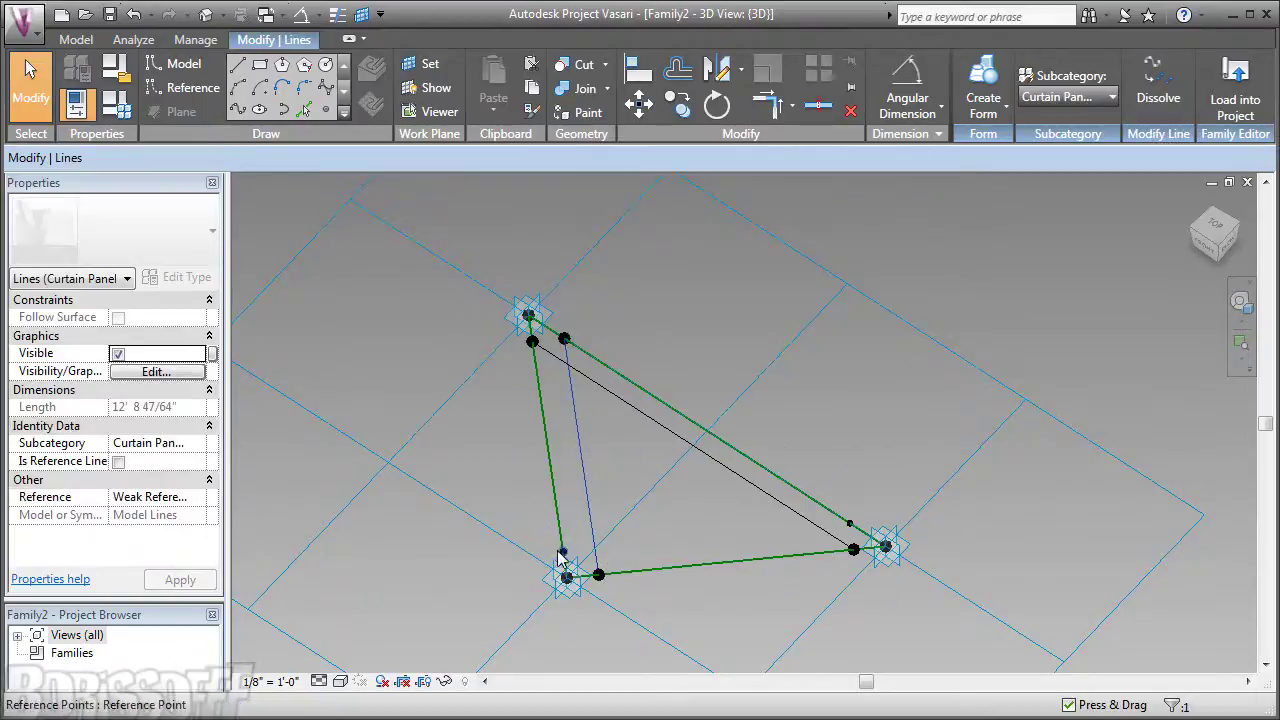
left_click(563, 558)
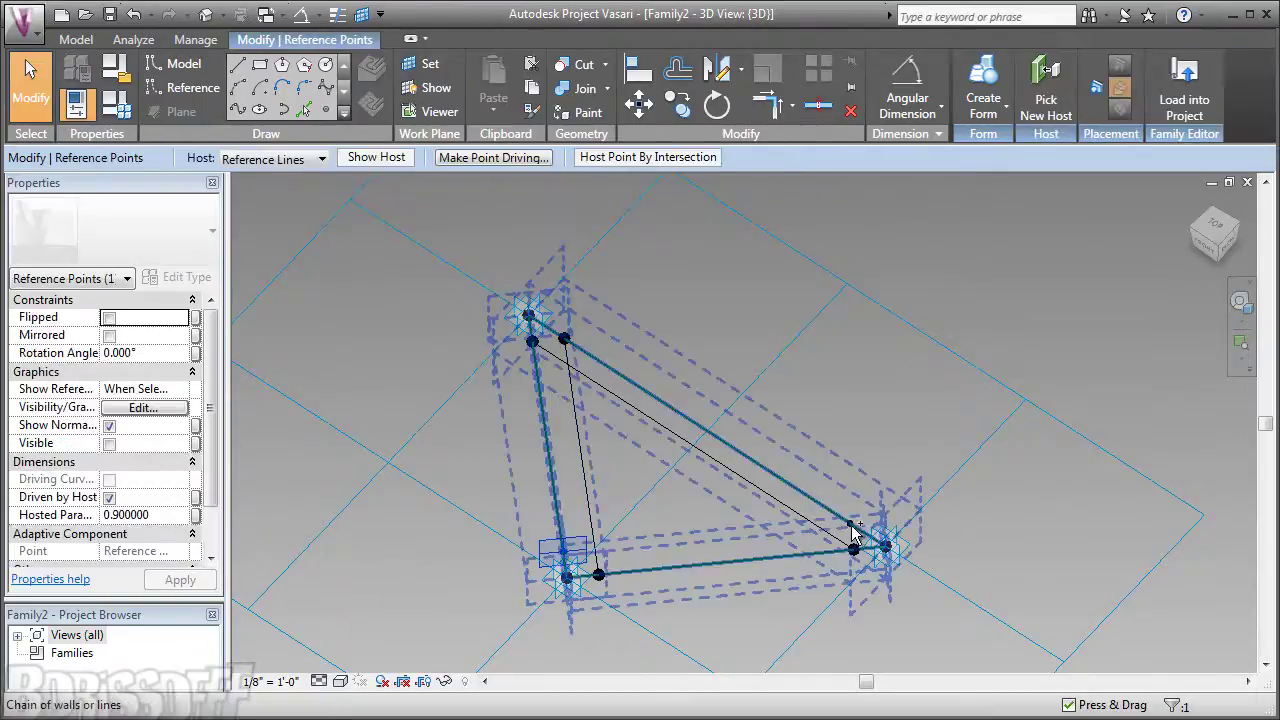
left_click(853, 535, "ctrl")
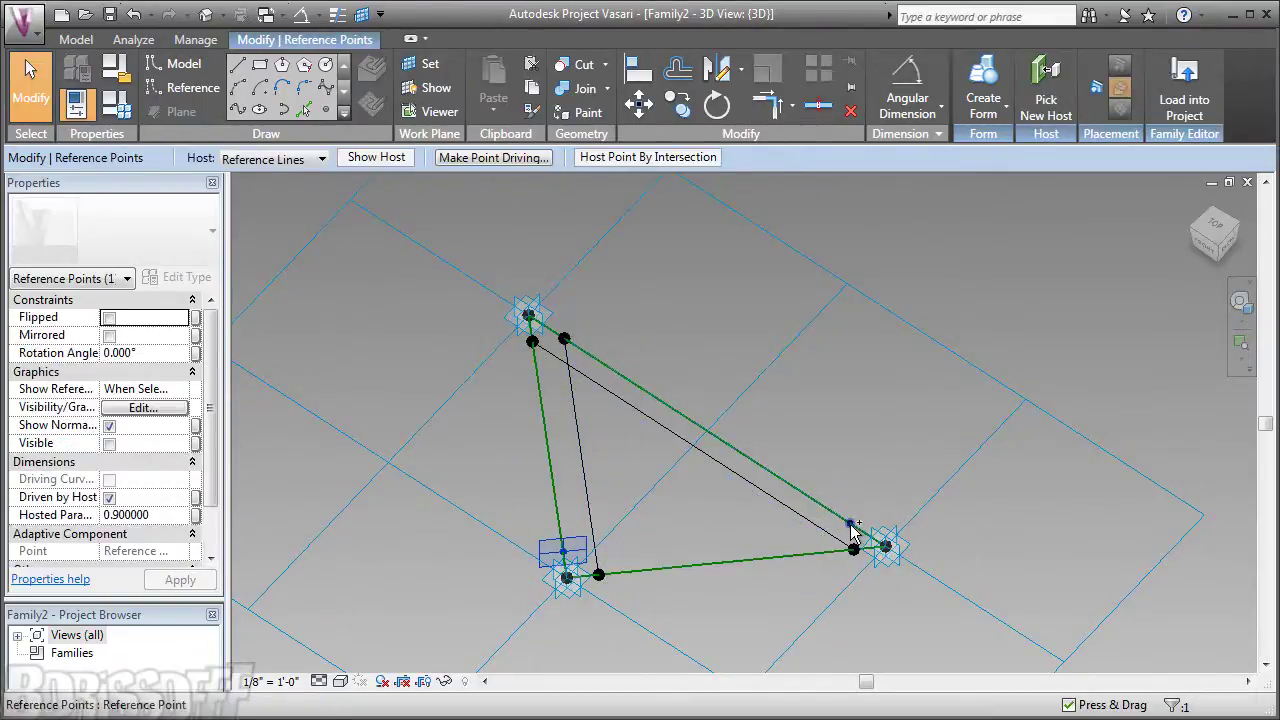
left_click(238, 110)
Step: Convert the three inner triangle lines into reference lines
left_click(672, 592)
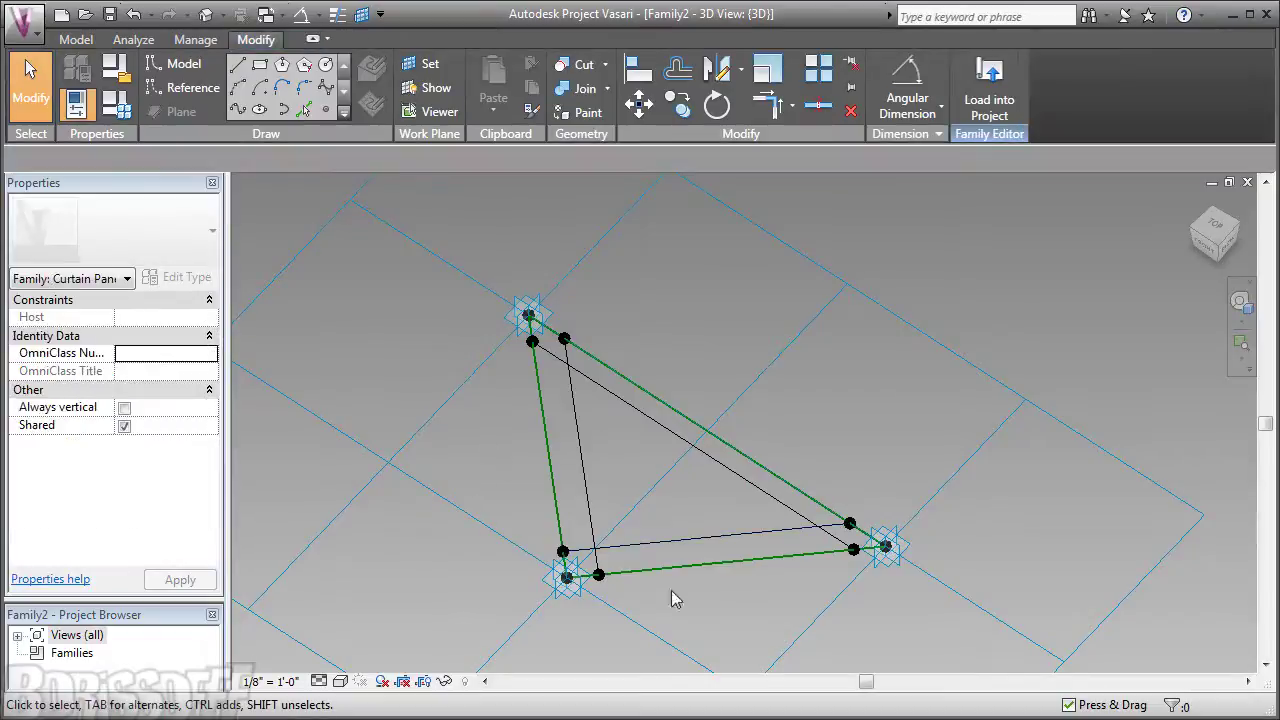
mouse_move(617, 568)
middle_mouse_down("shift")
mouse_move(651, 687)
mouse_move(734, 629)
mouse_move(723, 614)
mouse_move(734, 557)
mouse_move(703, 490)
middle_mouse_up("shift")
left_click(703, 490)
left_click(614, 471, "ctrl")
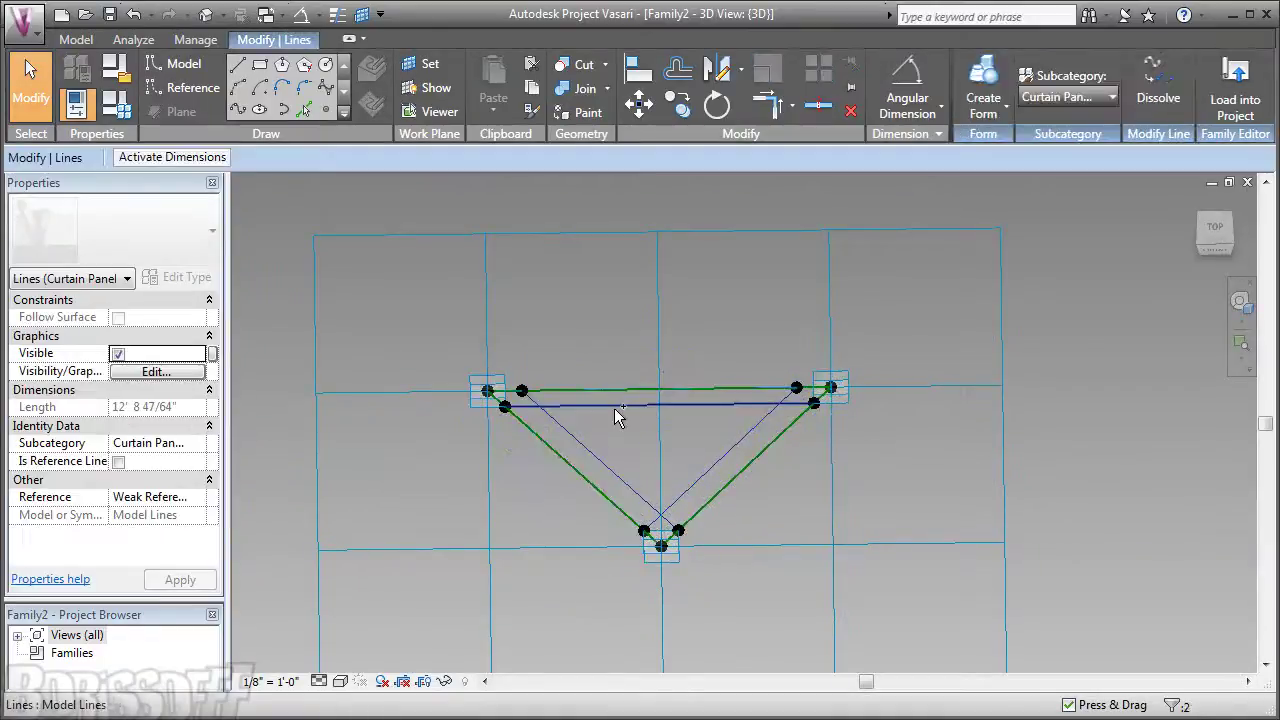
left_click(583, 403, "ctrl")
left_click(118, 461)
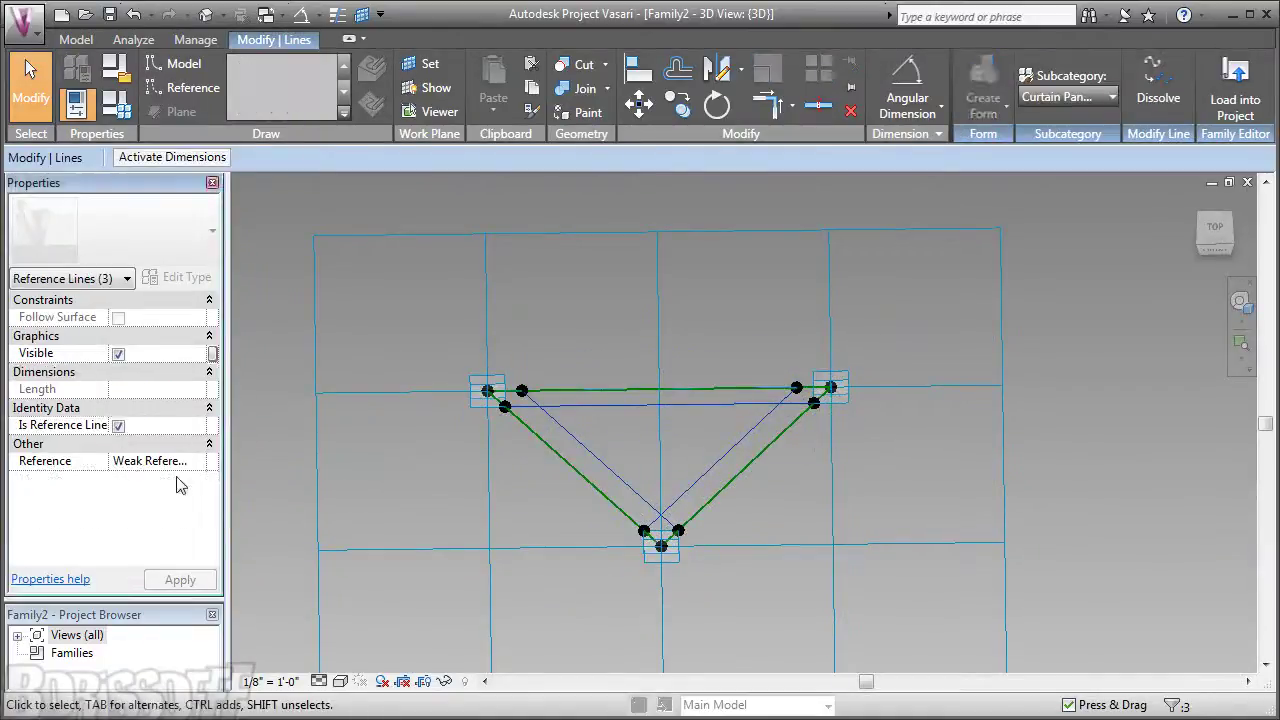
left_click(277, 457)
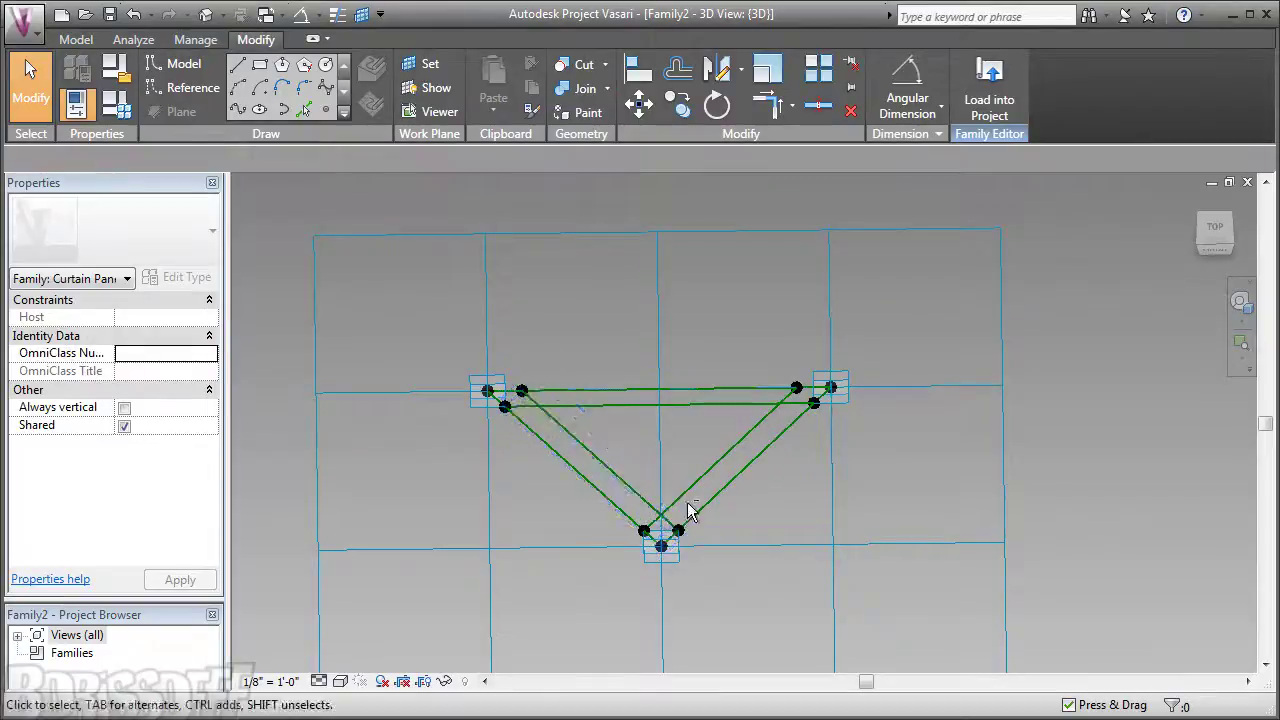
middle_click_drag(640, 509, 634, 480, "shift")
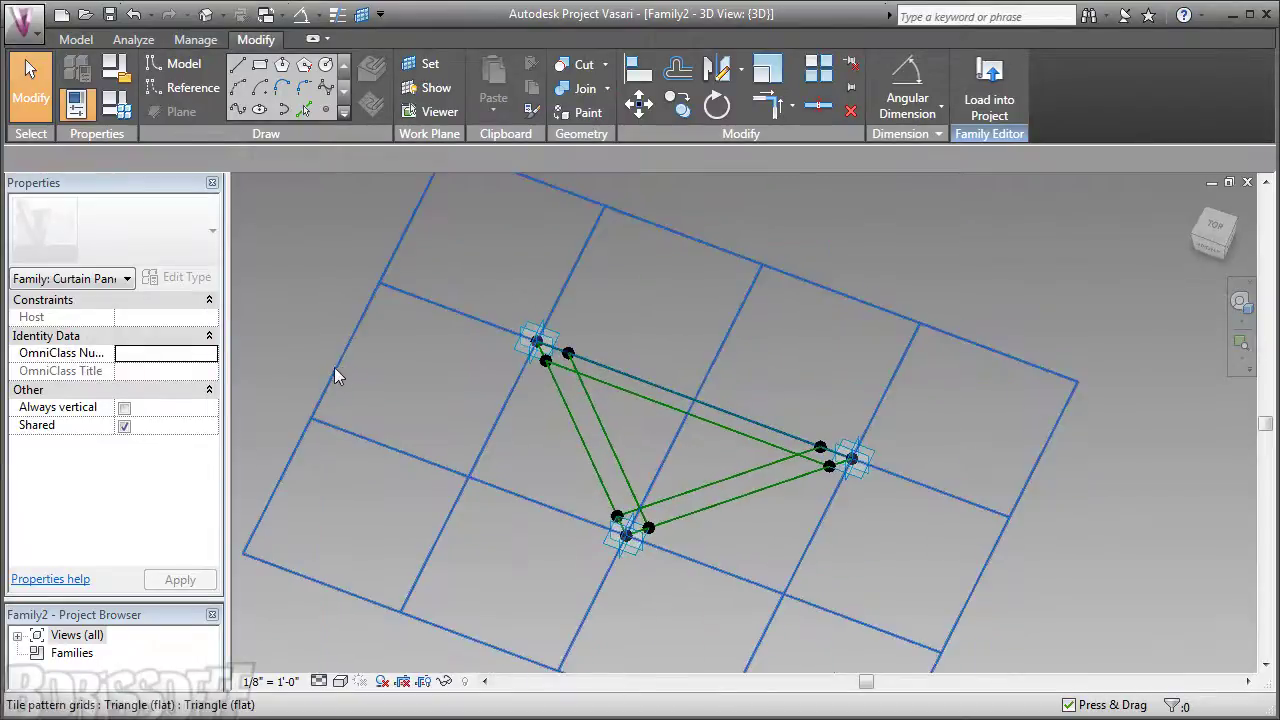
Step: Set the project length units to millimetres with 0 decimal places
left_click(336, 368)
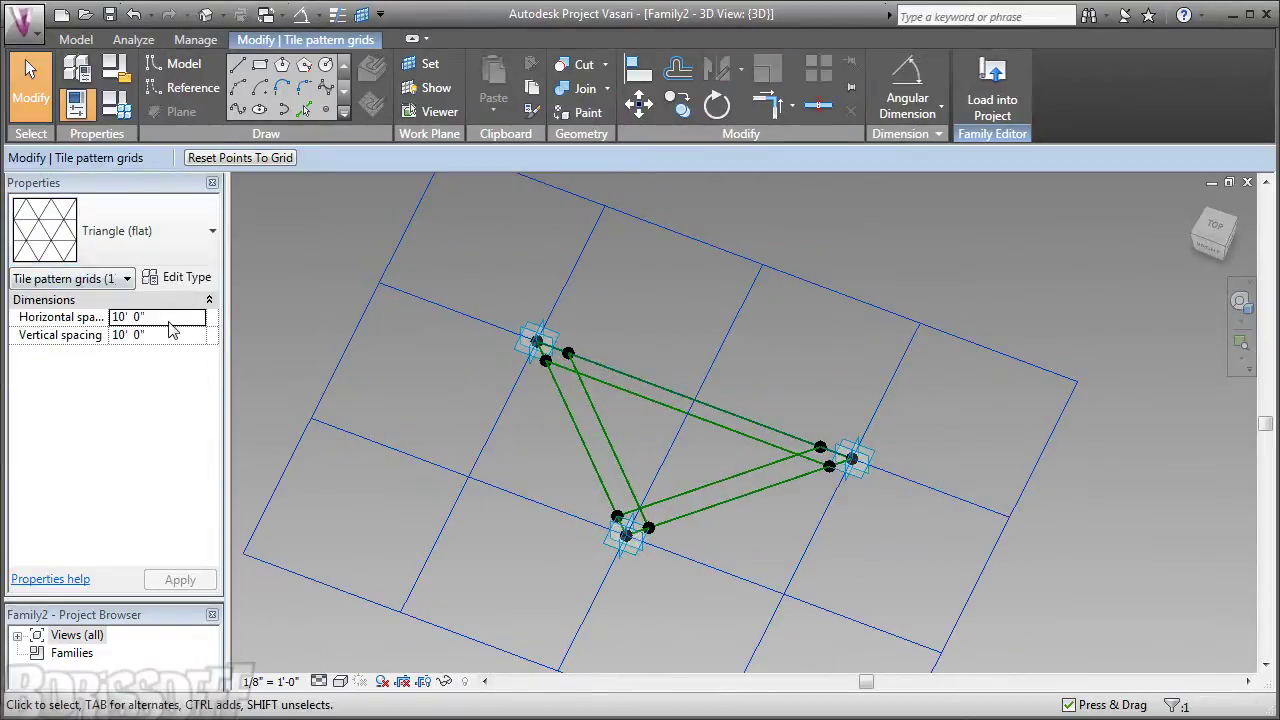
left_click(195, 39)
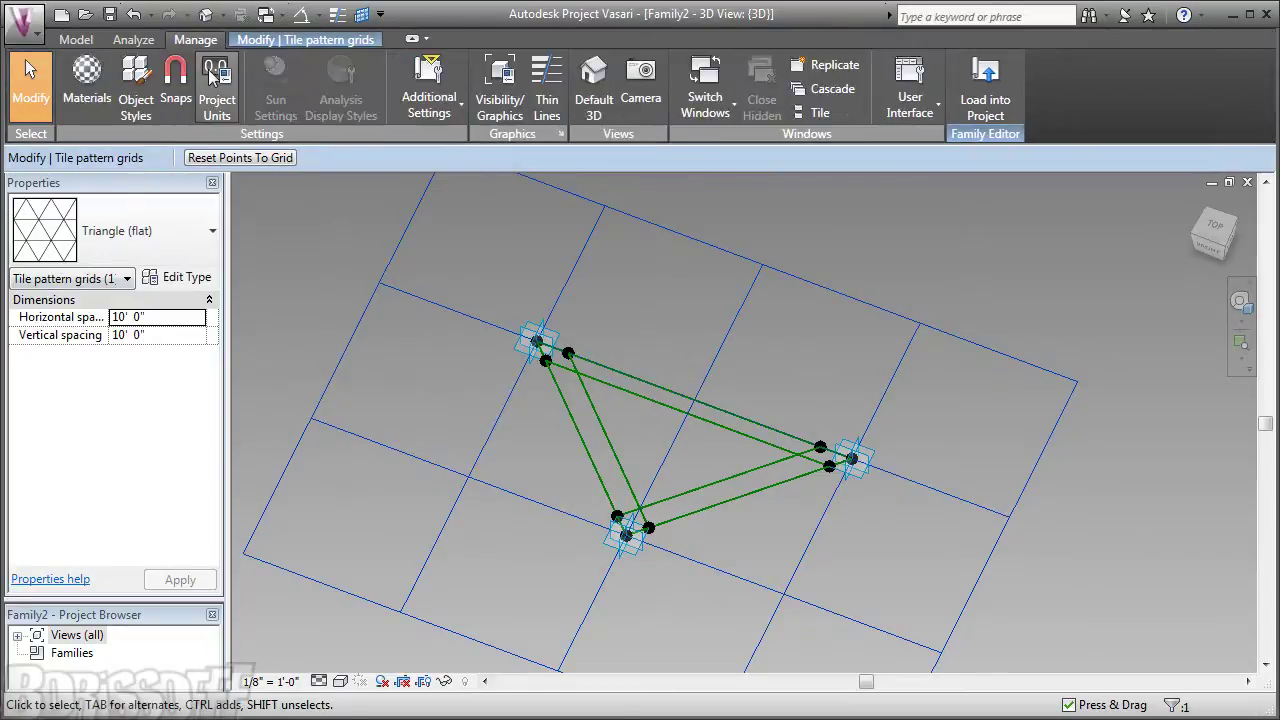
left_click(217, 100)
left_click(685, 222)
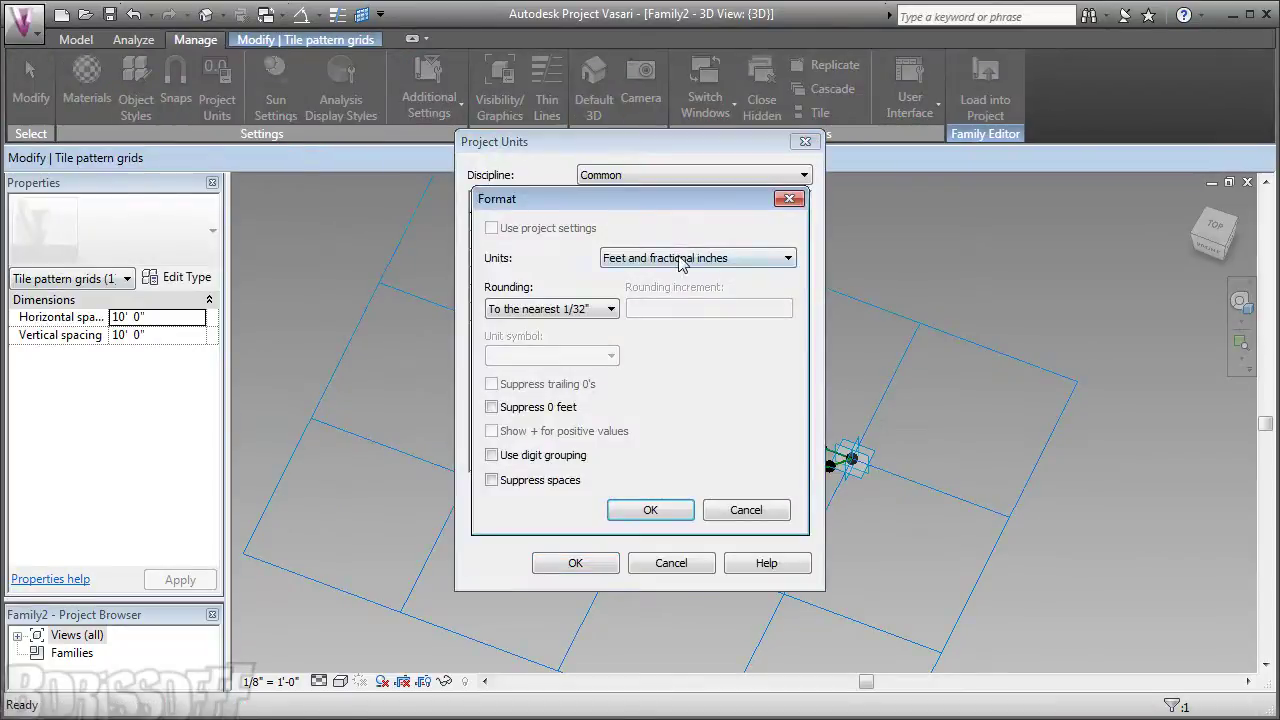
left_click(679, 262)
left_click(680, 360)
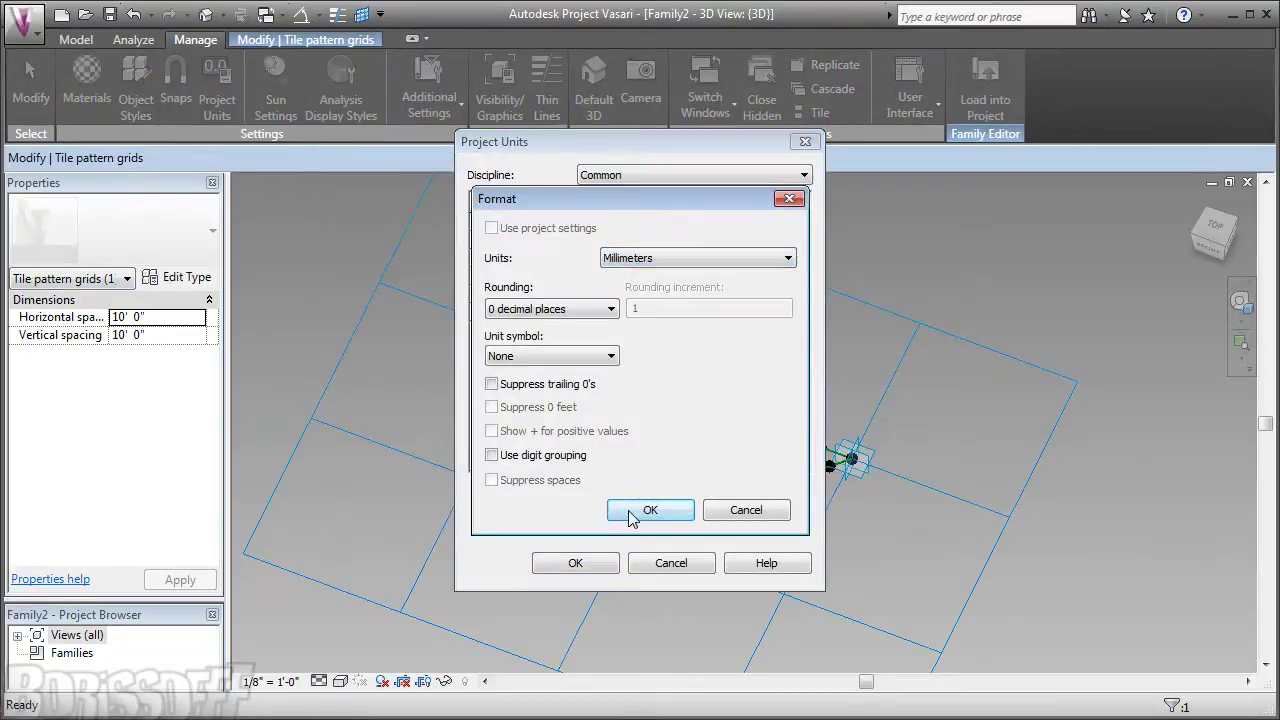
left_click(648, 511)
left_click(575, 563)
Step: Select the tile pattern grid and begin editing its horizontal spacing
key("Escape")
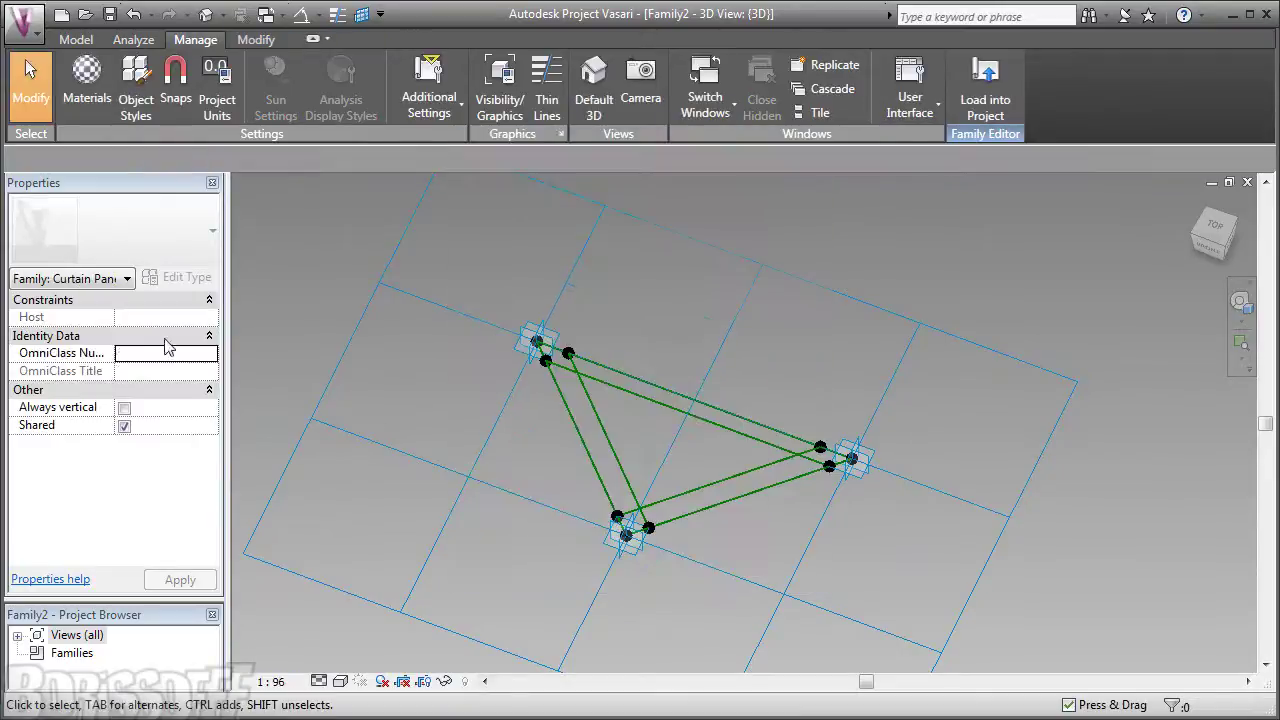
left_click(350, 342)
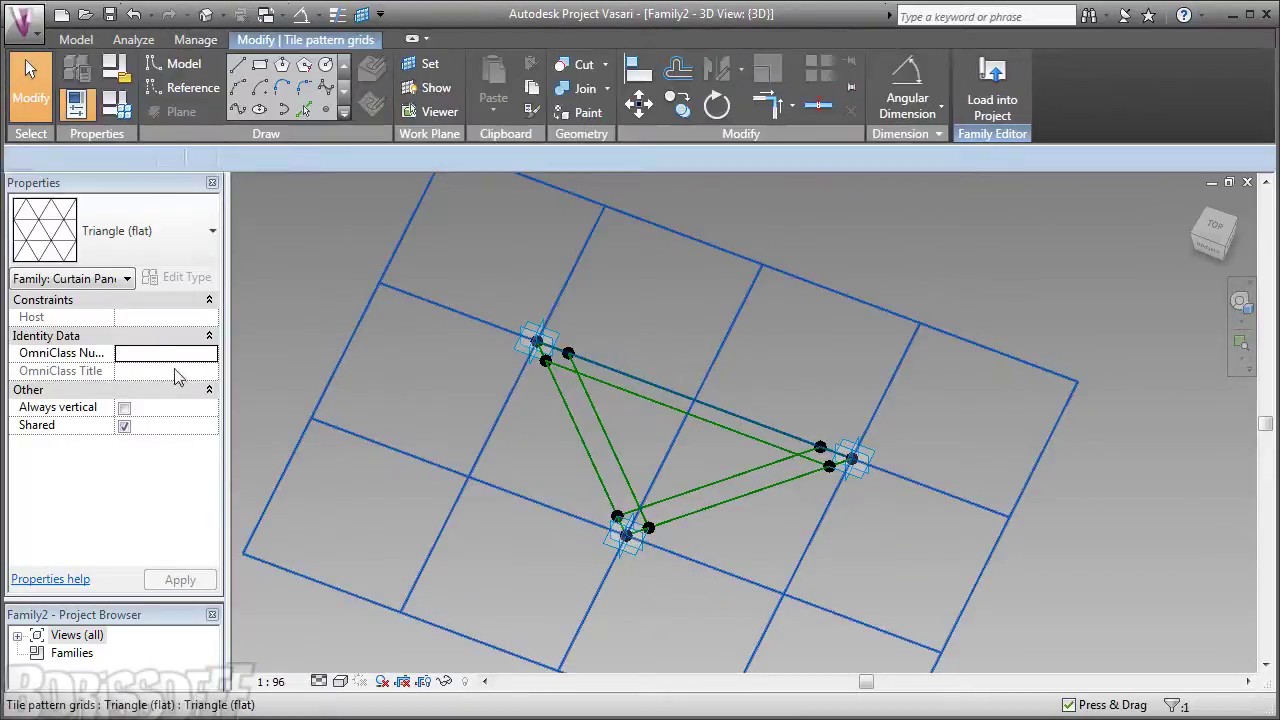
left_click(170, 319)
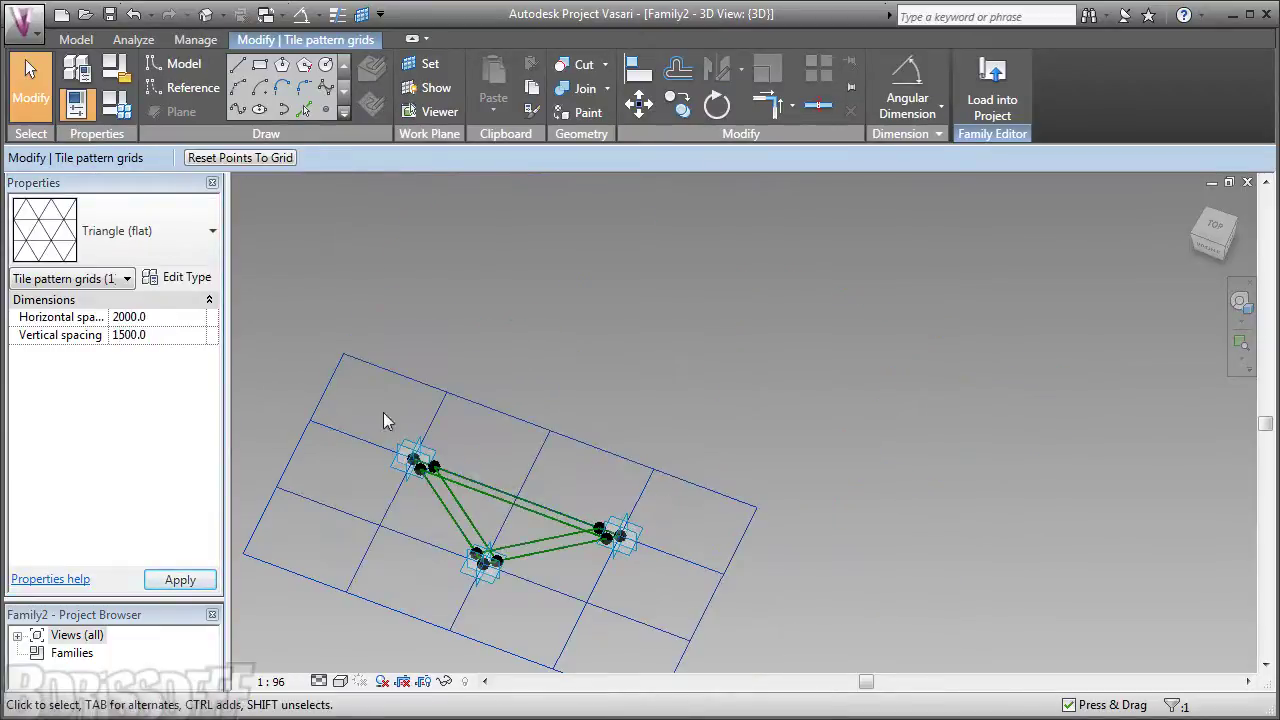
Step: Enter 2500 for both horizontal and vertical grid spacing, then deselect and reorient the view
mouse_move(443, 508)
middle_mouse_down()
mouse_move(571, 380)
mouse_move(654, 474)
mouse_move(546, 526)
mouse_move(685, 420)
middle_mouse_up()
scroll(685, 415, "up", 3)
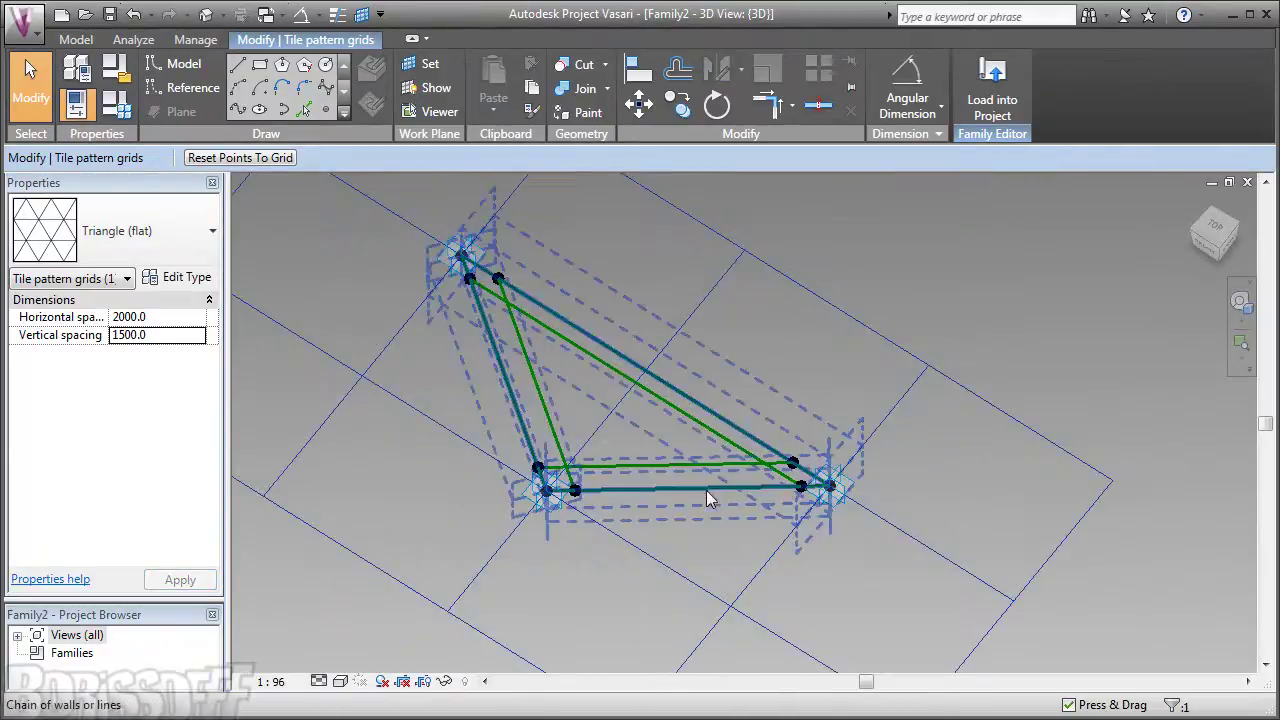
left_click(181, 318)
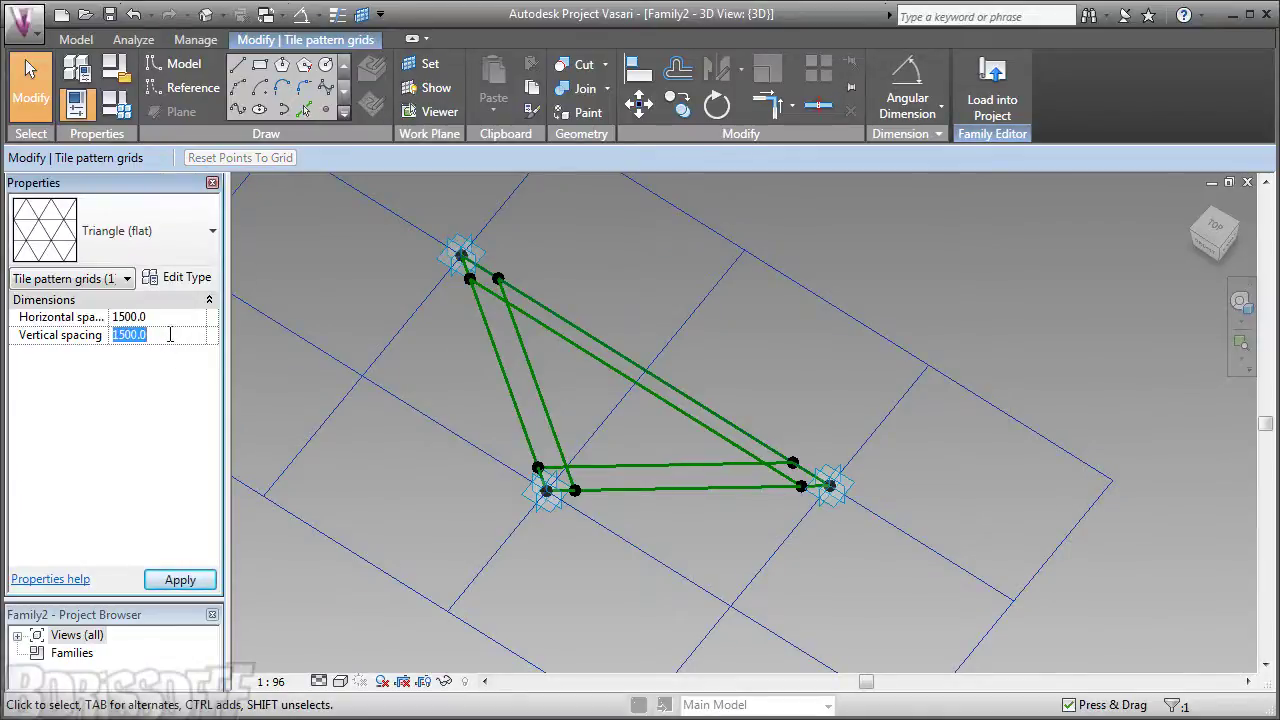
type("1000")
key("Return")
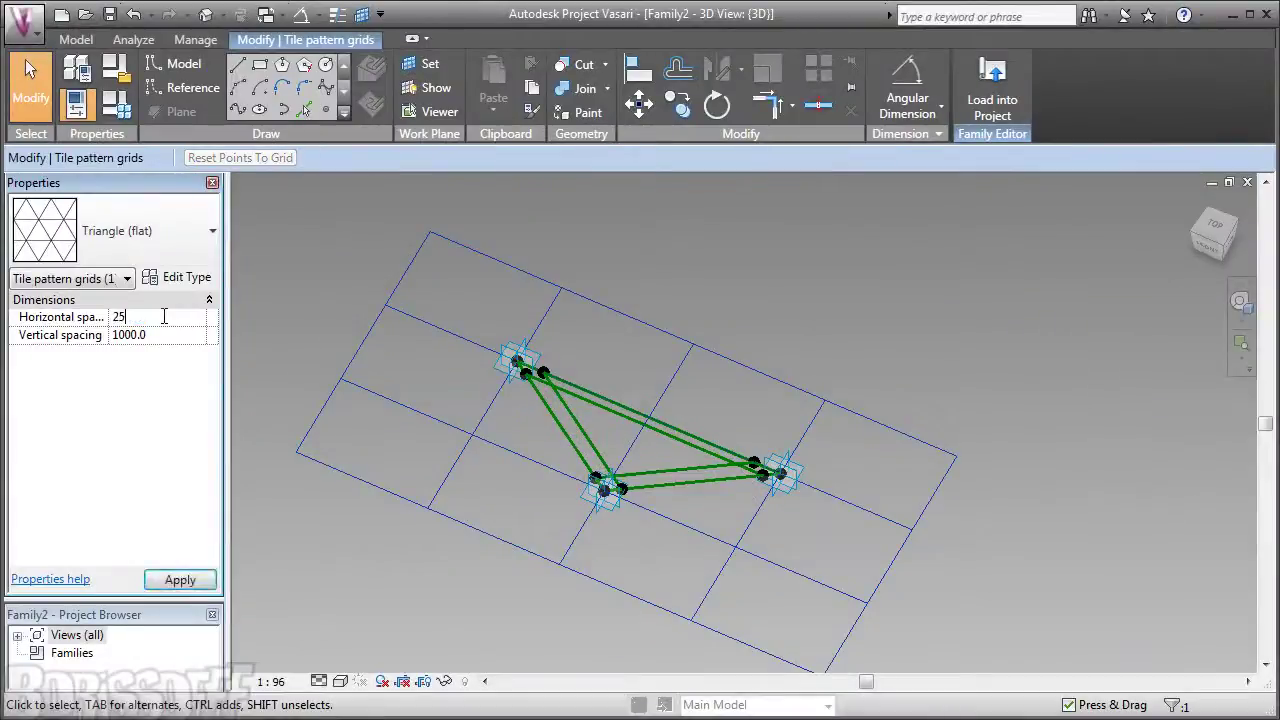
type("00")
key("Return")
scroll(343, 380, "up", 3)
mouse_move(720, 400)
middle_mouse_down()
mouse_move(776, 405)
mouse_move(597, 500)
middle_mouse_up()
scroll(703, 523, "down", 2)
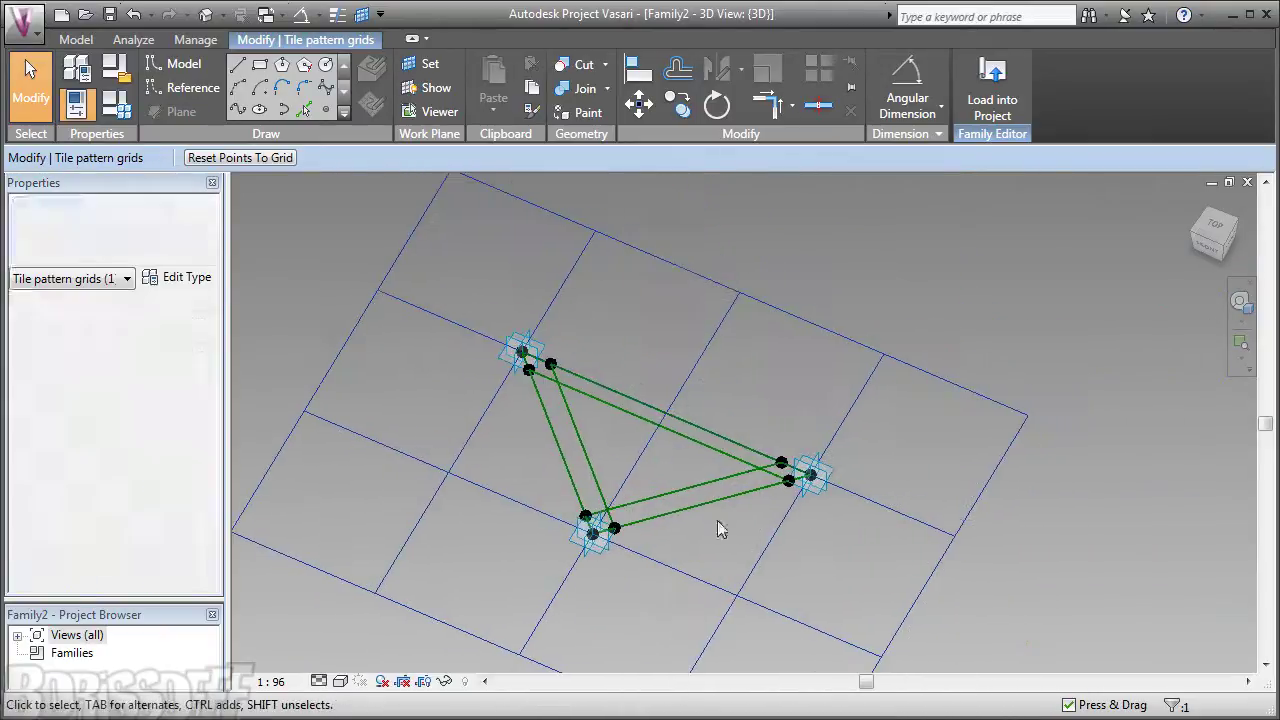
left_click(884, 581)
middle_click_drag(884, 581, 440, 268, "shift")
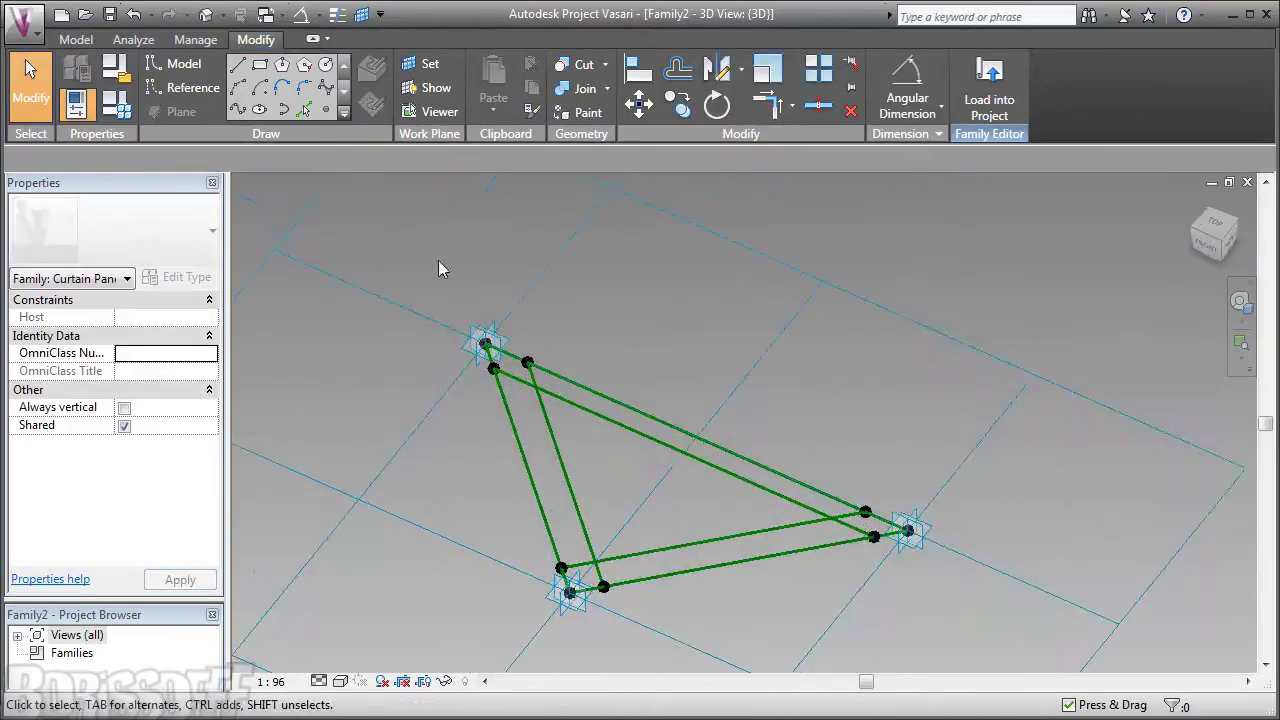
Step: Draw a model line on the top-left adaptive point's work plane, accepting the identical-points warning
left_click(325, 112)
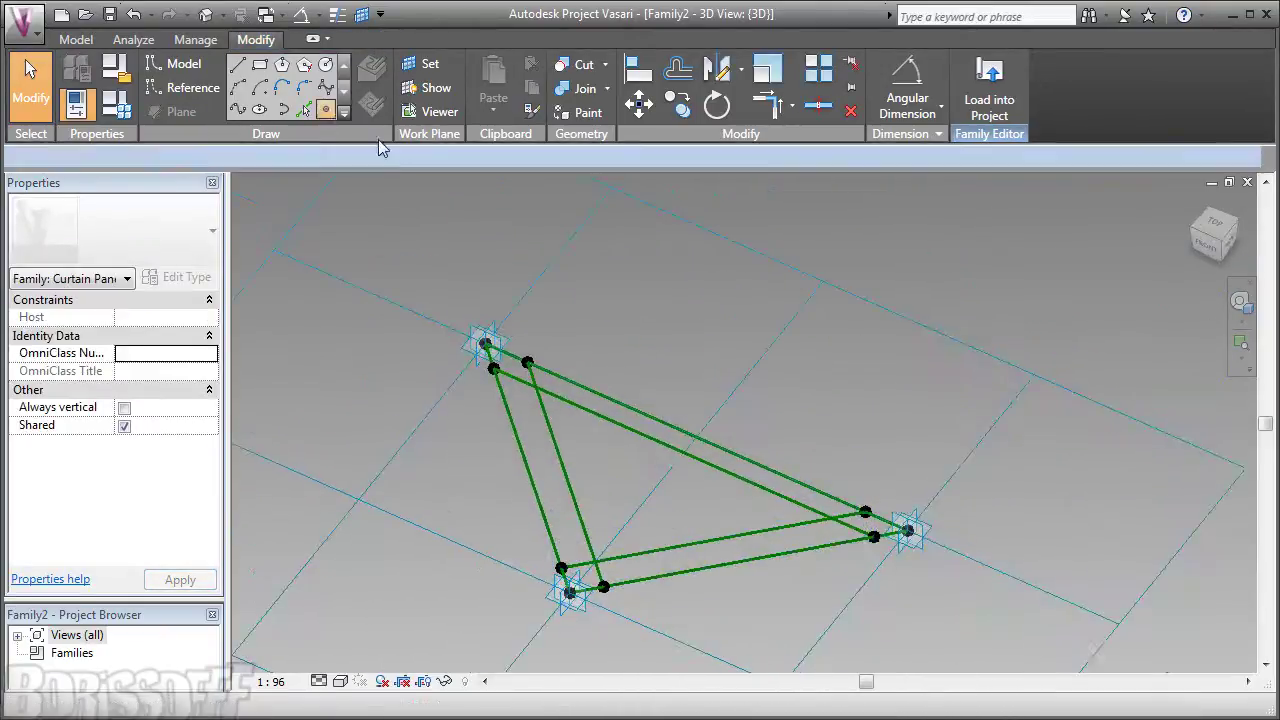
left_click(440, 88)
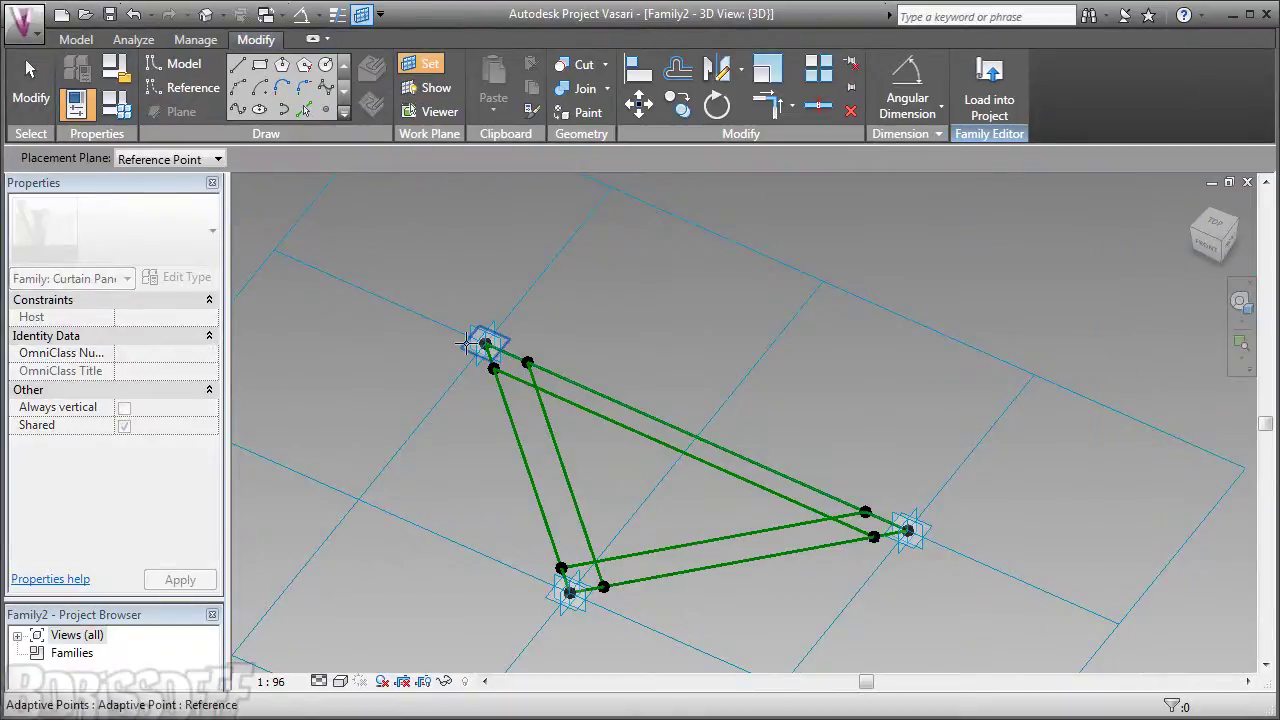
left_click(484, 341)
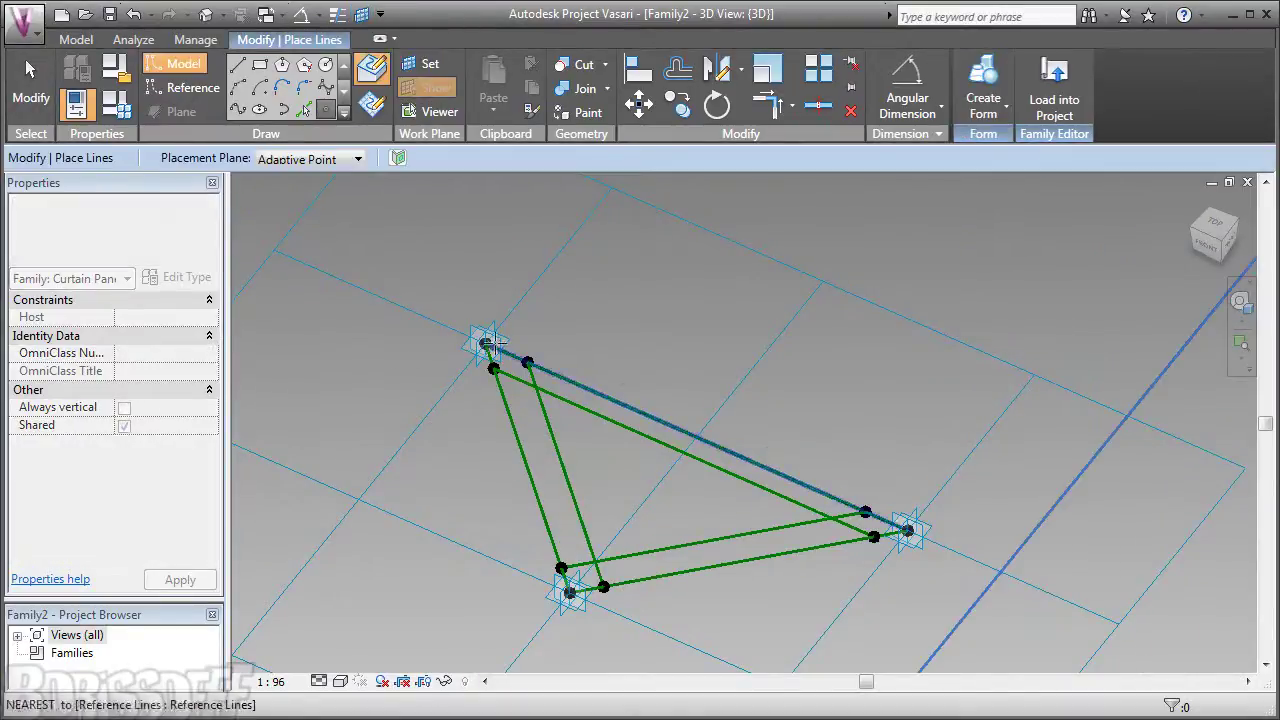
left_click(484, 341)
left_click(724, 435)
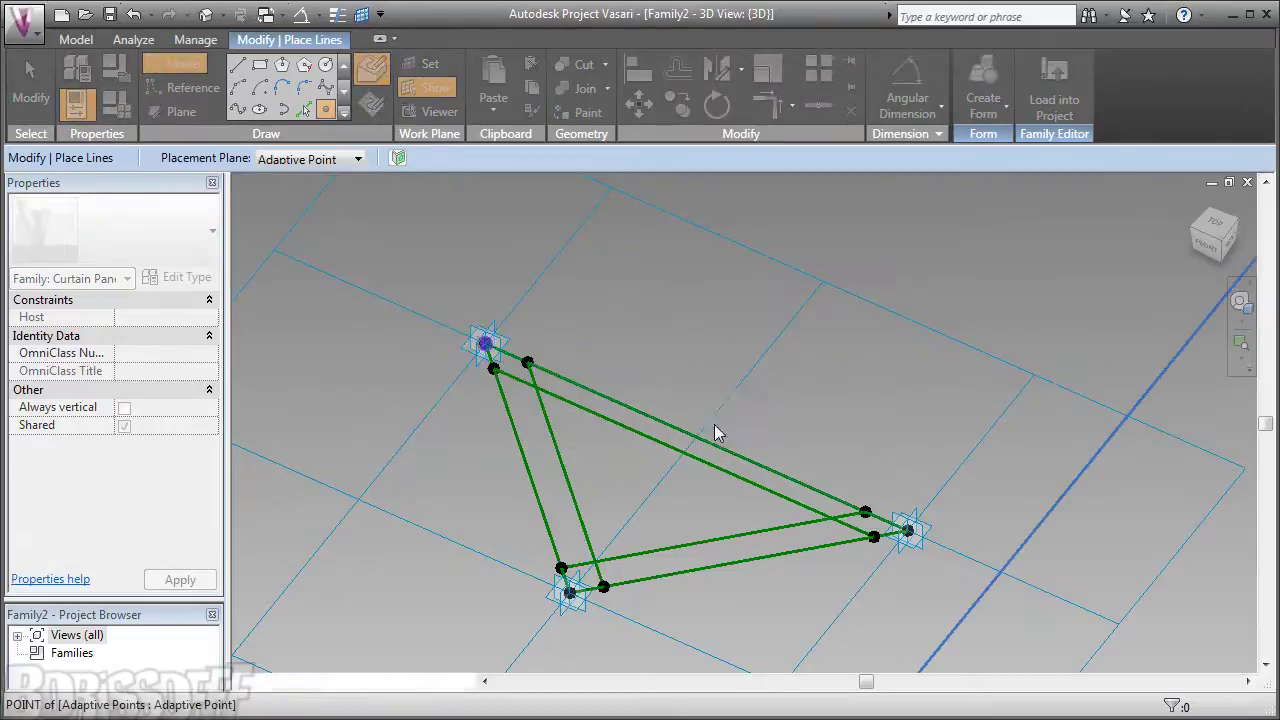
Step: Draw lines from the right and bottom adaptive points to the top-left point, accepting each warning
left_click(425, 64)
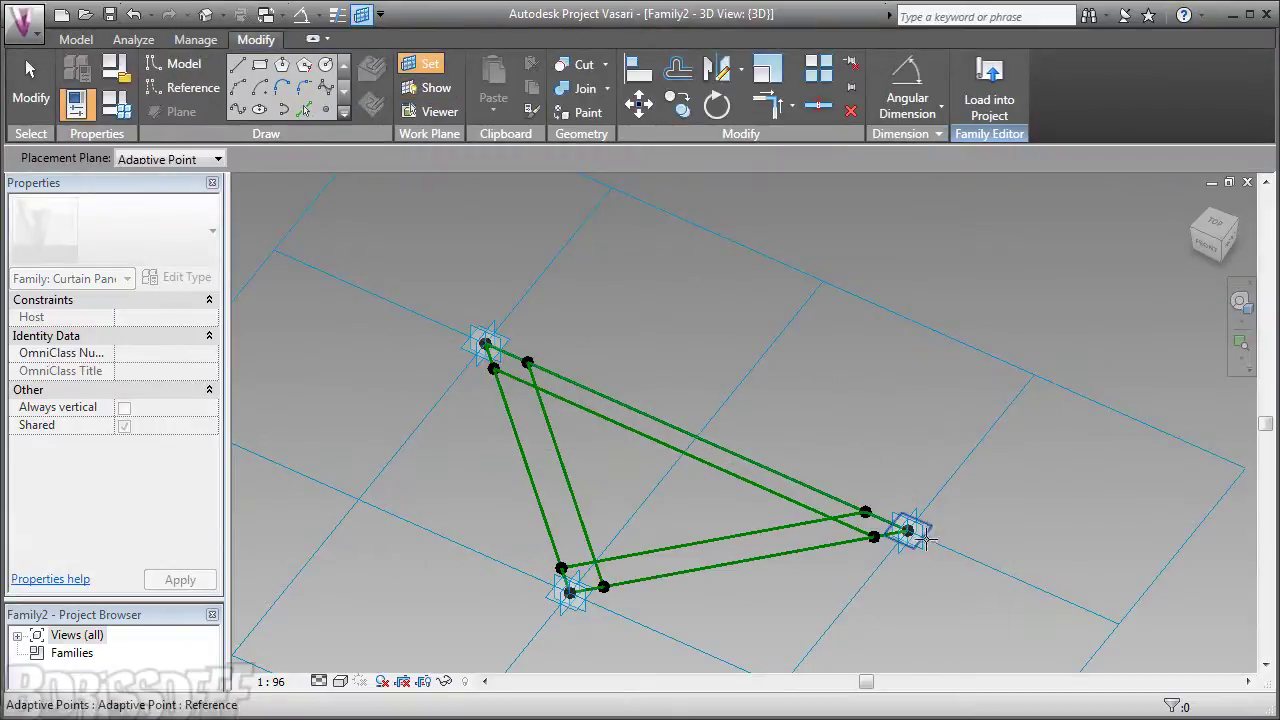
left_click(907, 531)
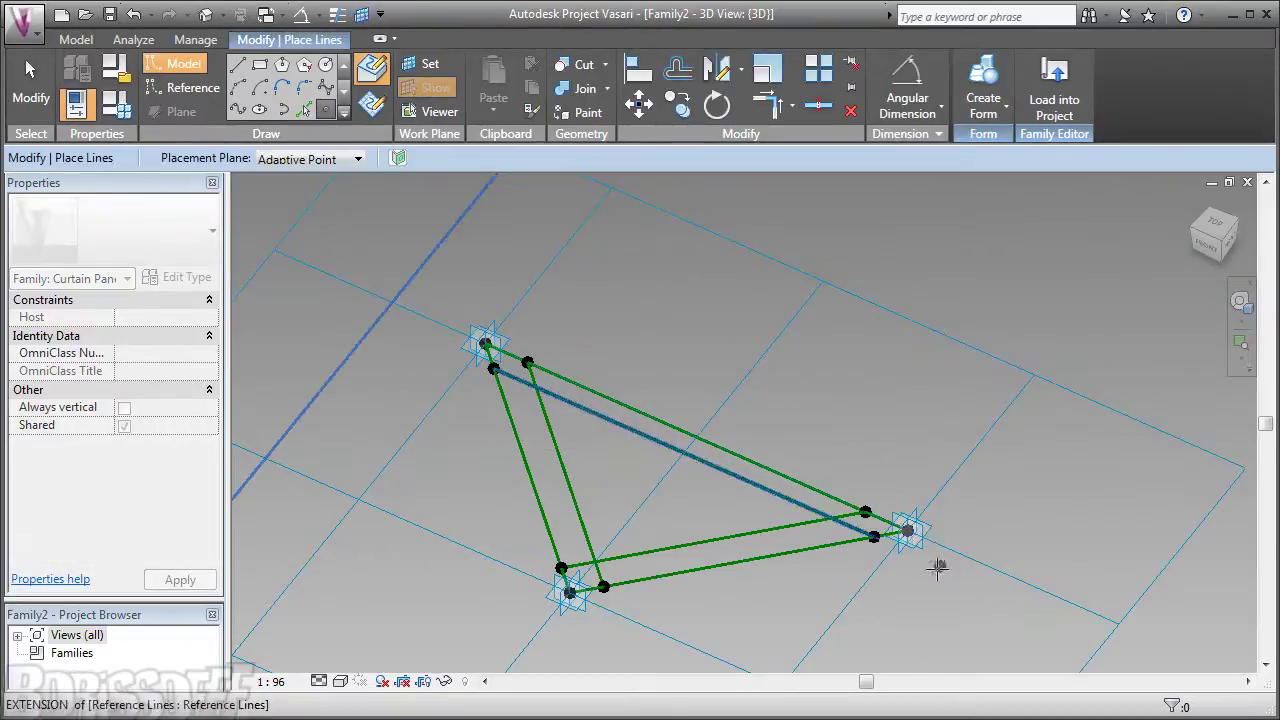
left_click(907, 531)
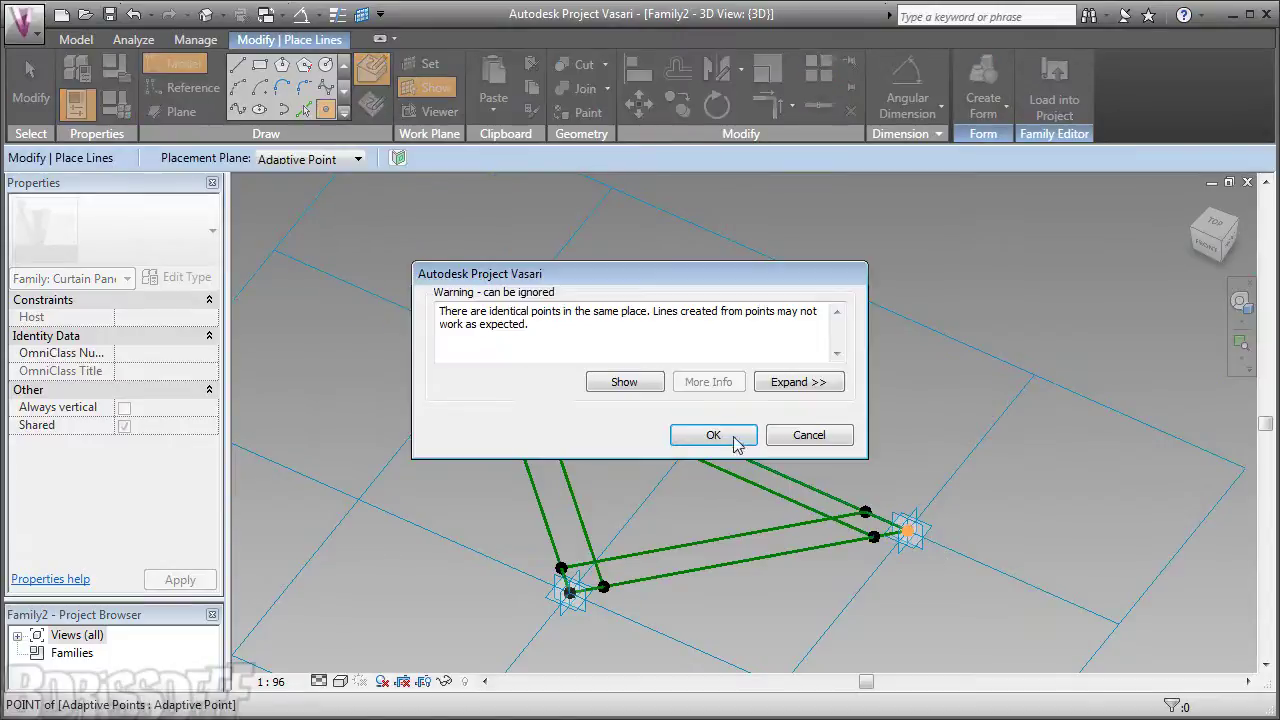
left_click(713, 435)
left_click(425, 64)
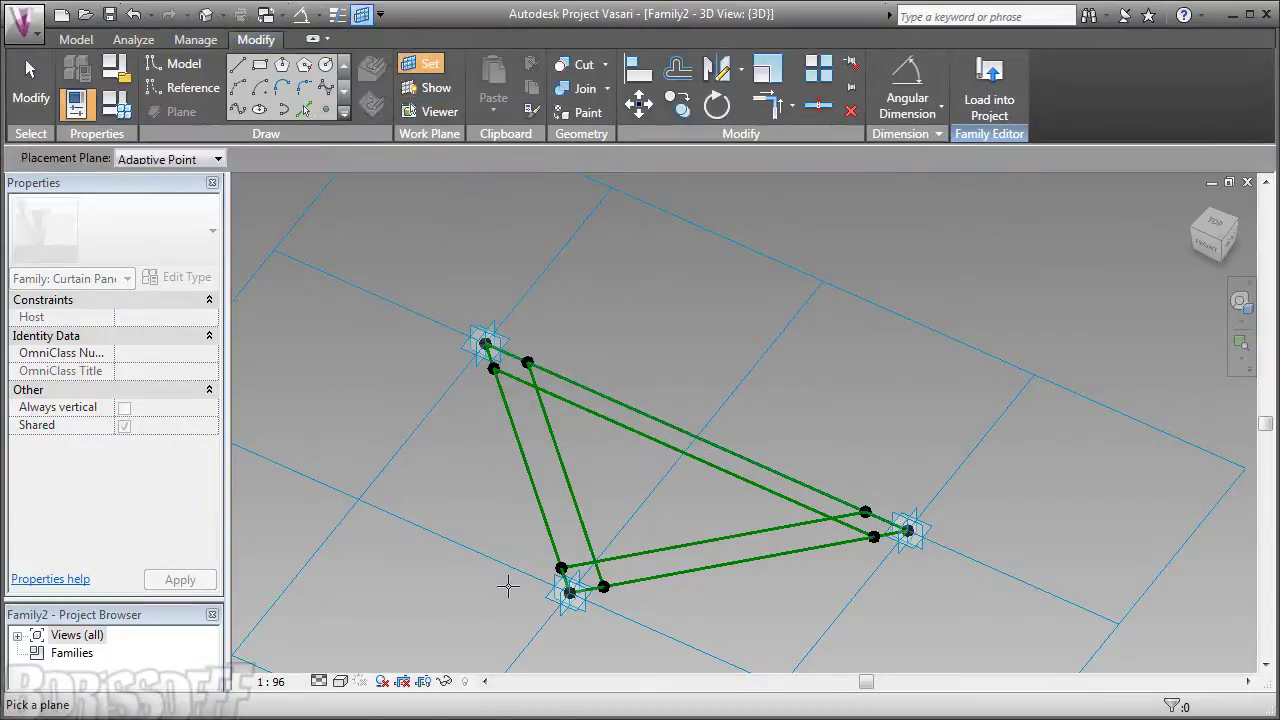
left_click(569, 592)
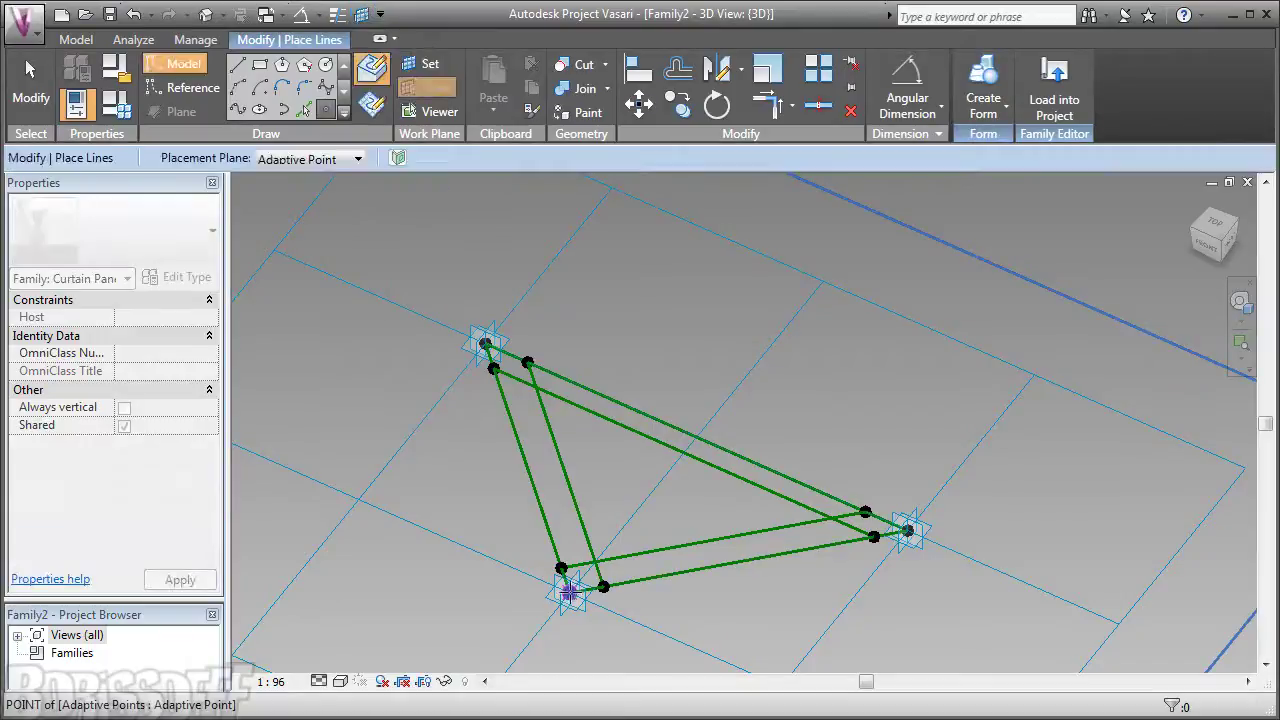
left_click(569, 592)
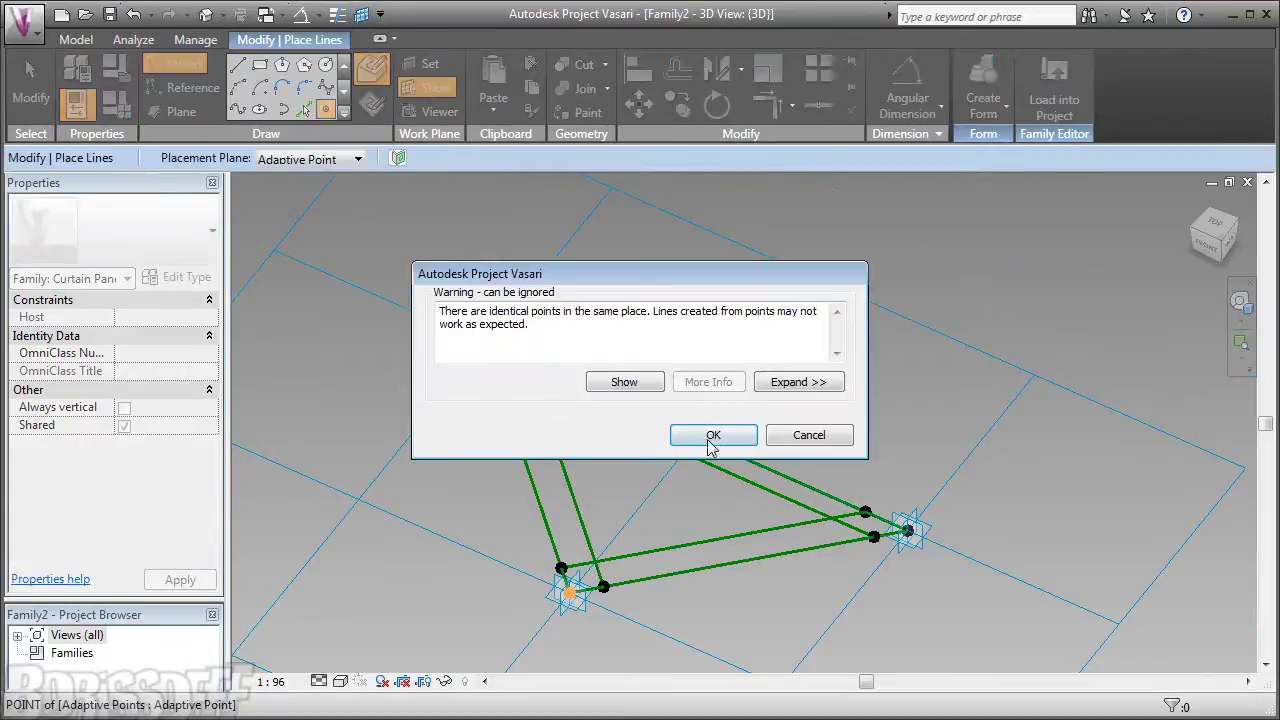
left_click(713, 435)
key("Escape")
key("Escape")
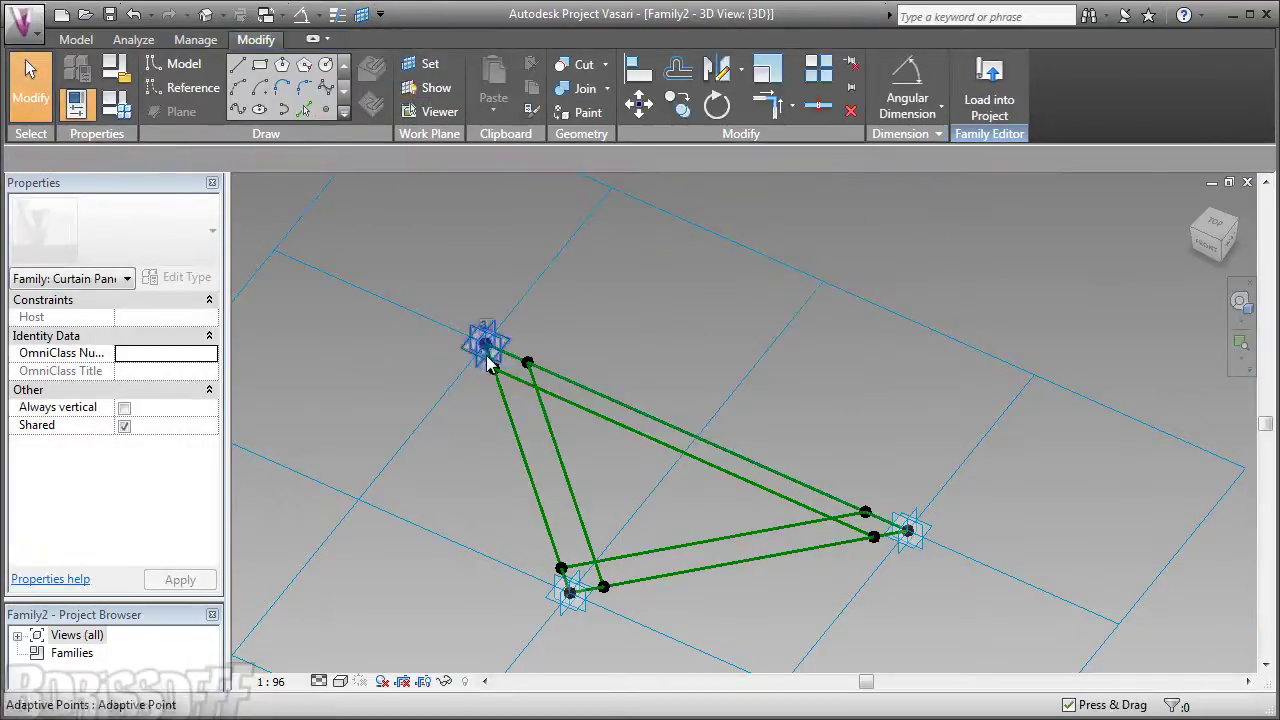
Step: Create reference points above and below the corner points by dragging hosted copies along Z
left_click(508, 307)
left_click_drag(486, 314, 486, 273)
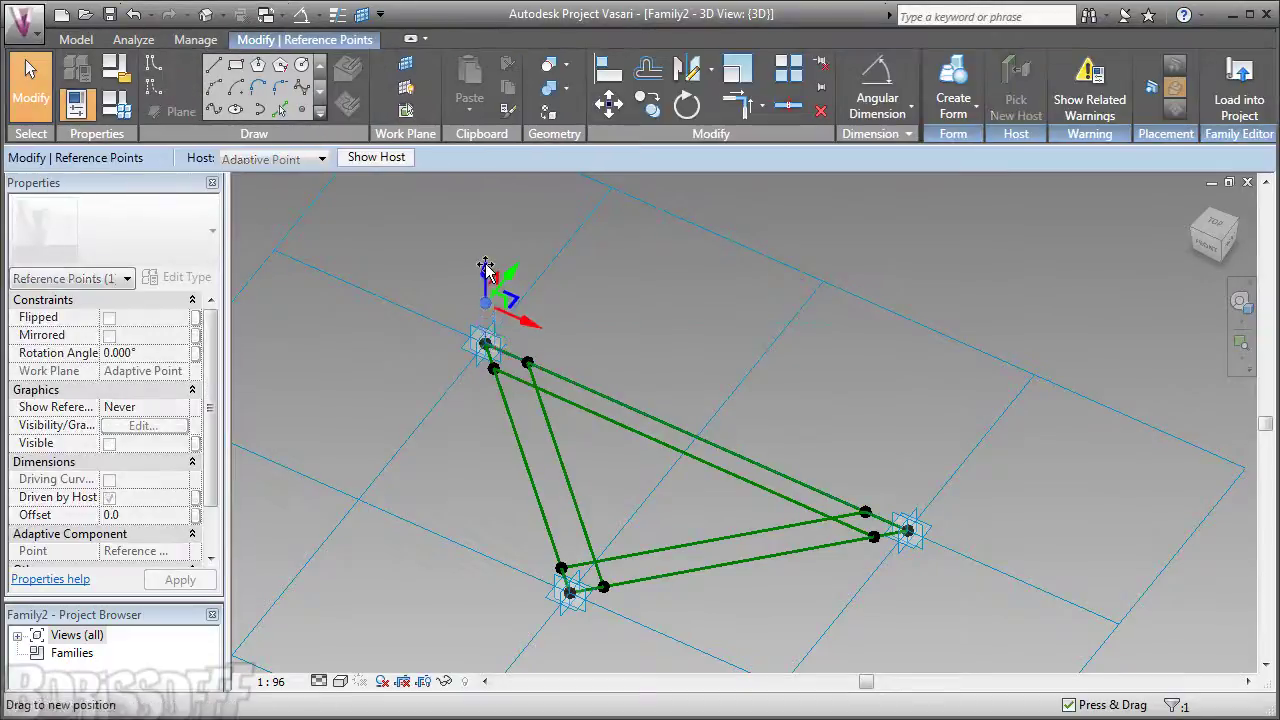
key("ctrl+z")
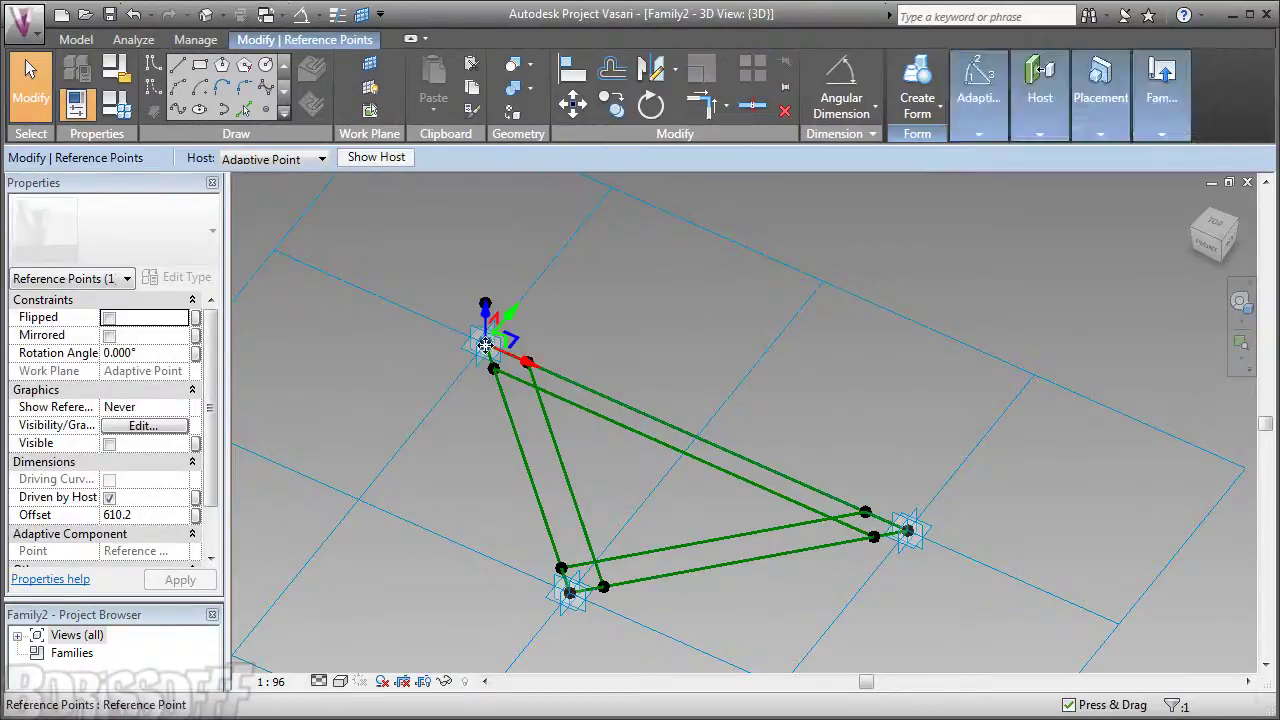
left_click_drag(487, 325, 487, 388)
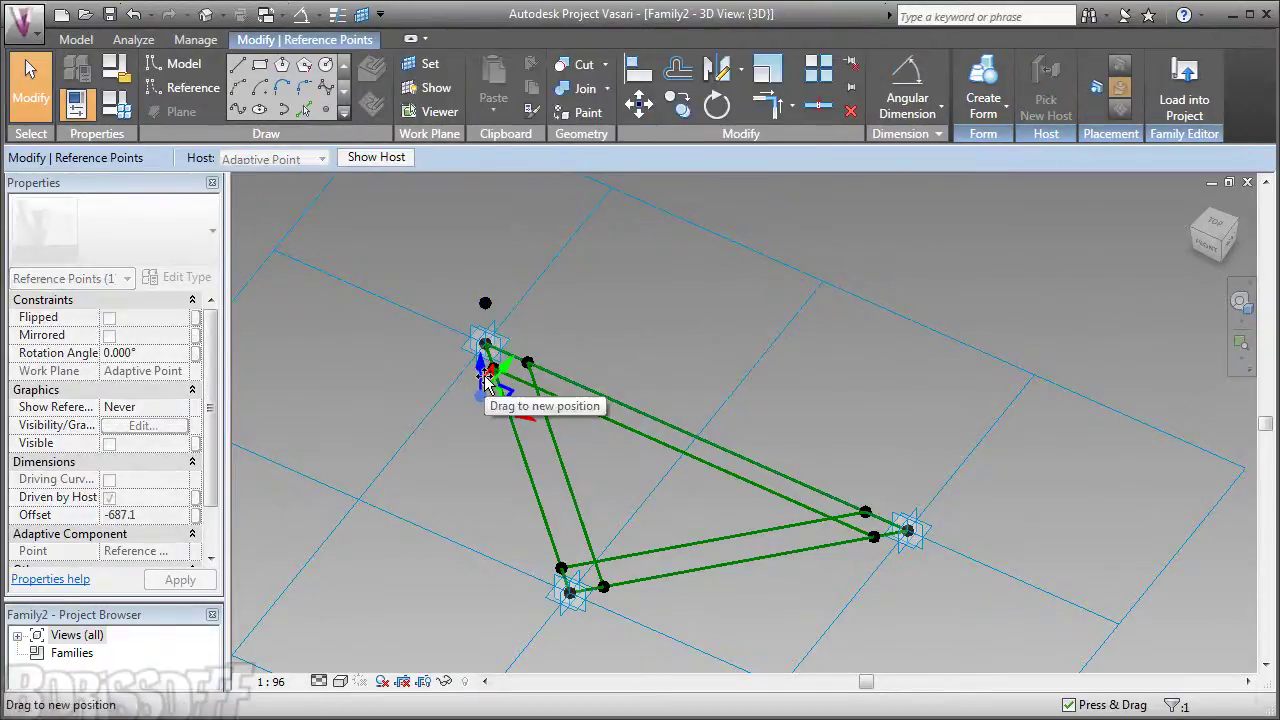
key("ctrl+z")
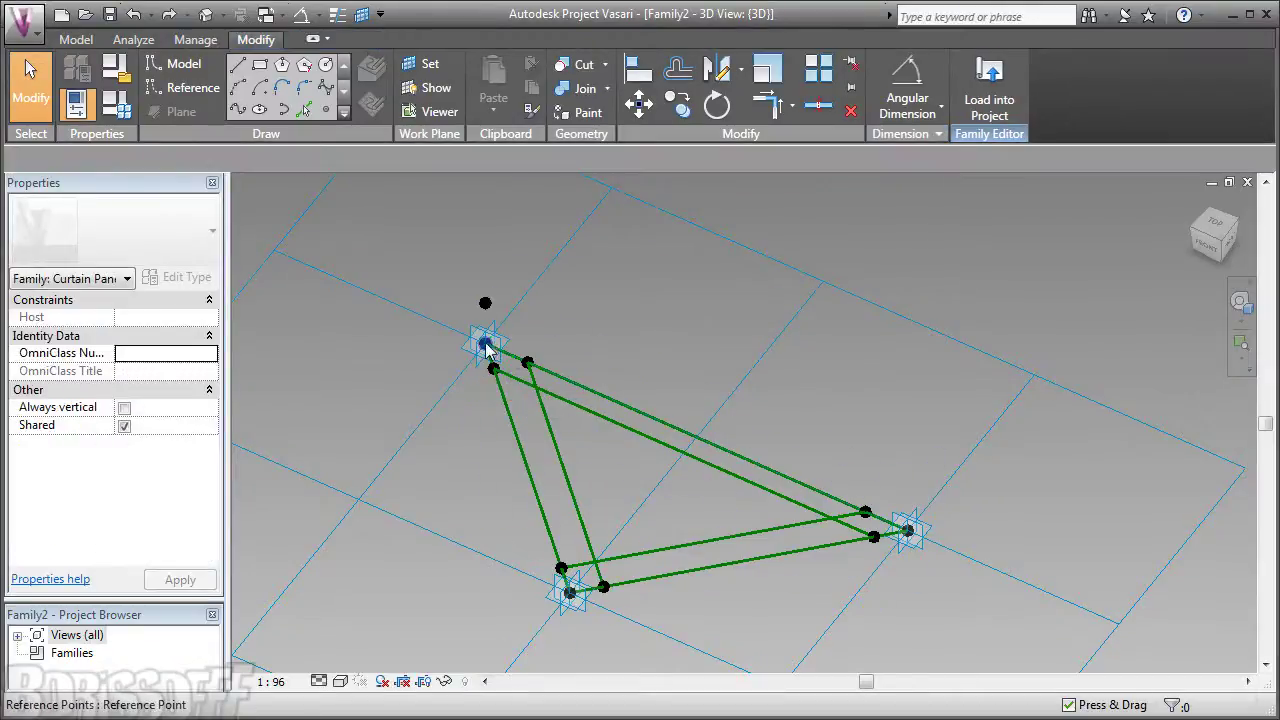
left_click(488, 318)
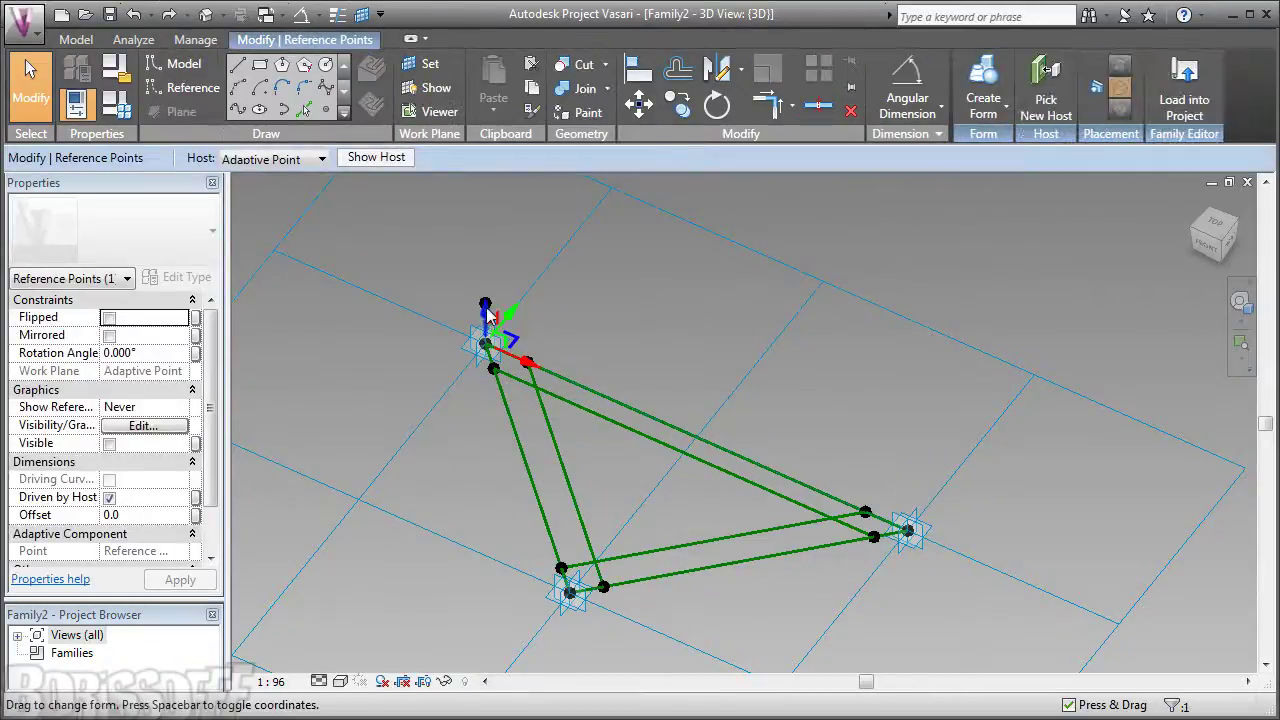
left_click_drag(489, 318, 482, 365)
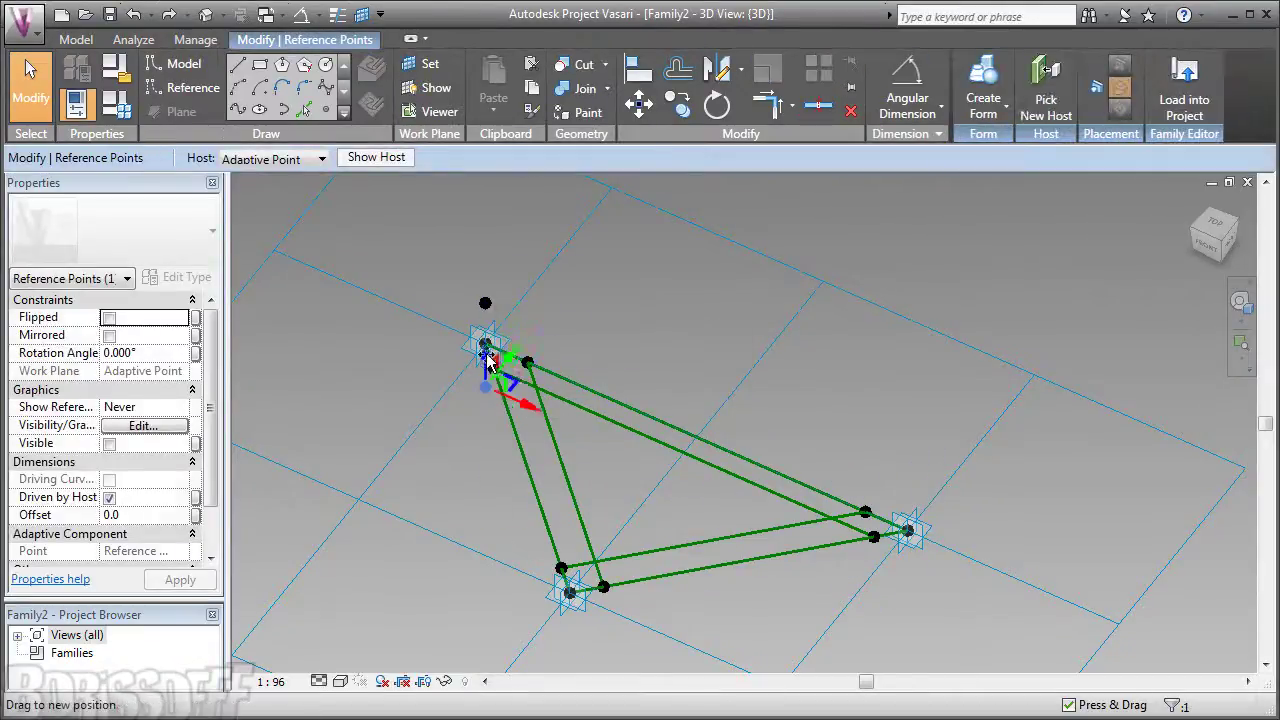
left_click(910, 532)
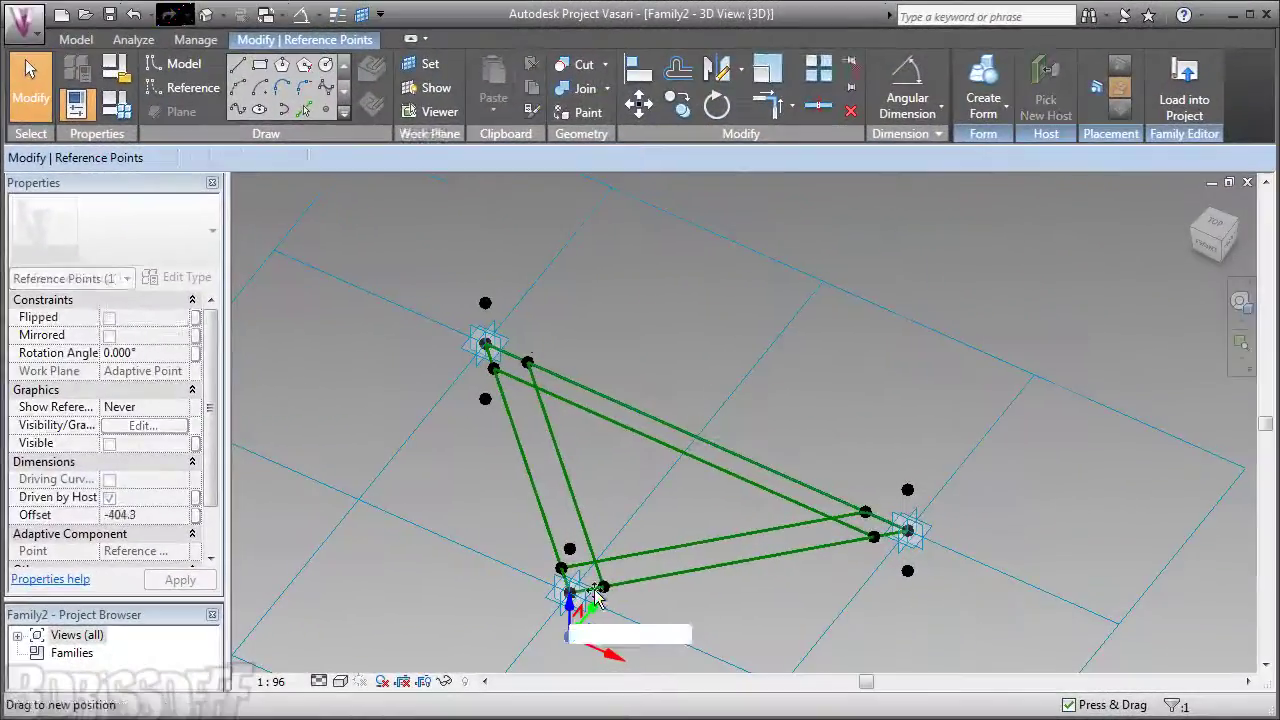
Step: Select the three upper reference points and associate their Offset with a family parameter
left_click(487, 343)
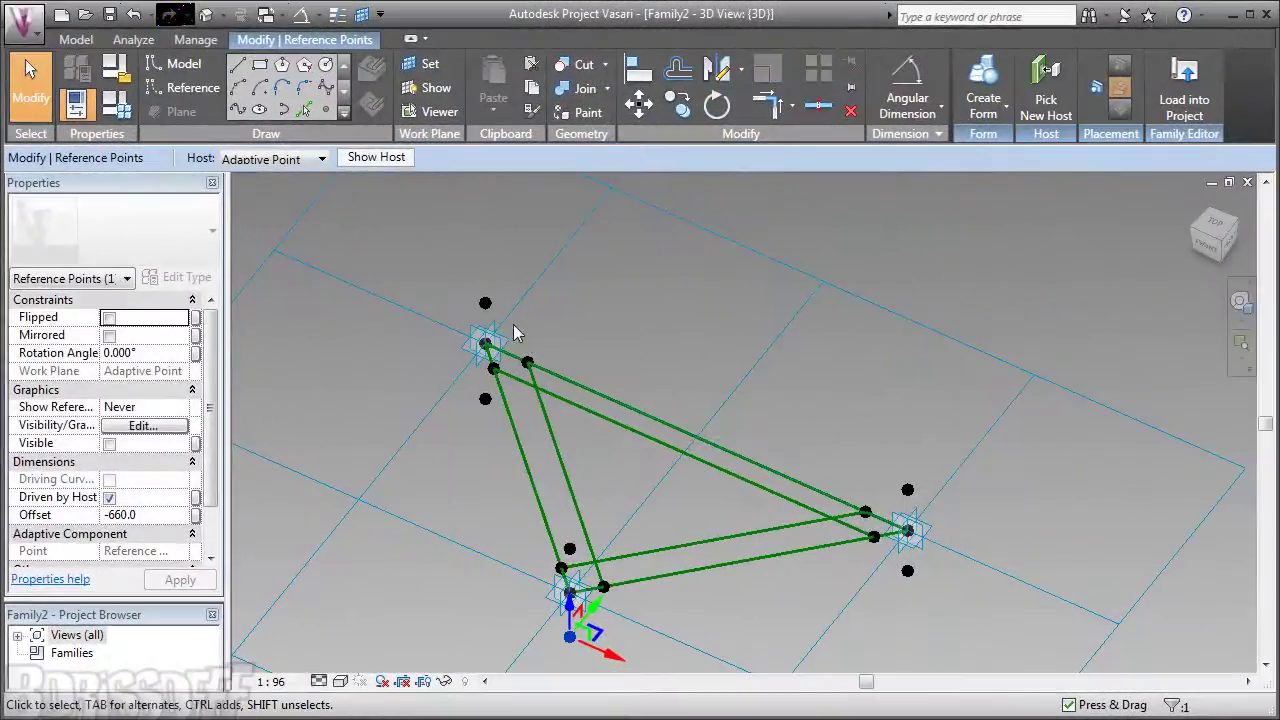
left_click(569, 549, "ctrl")
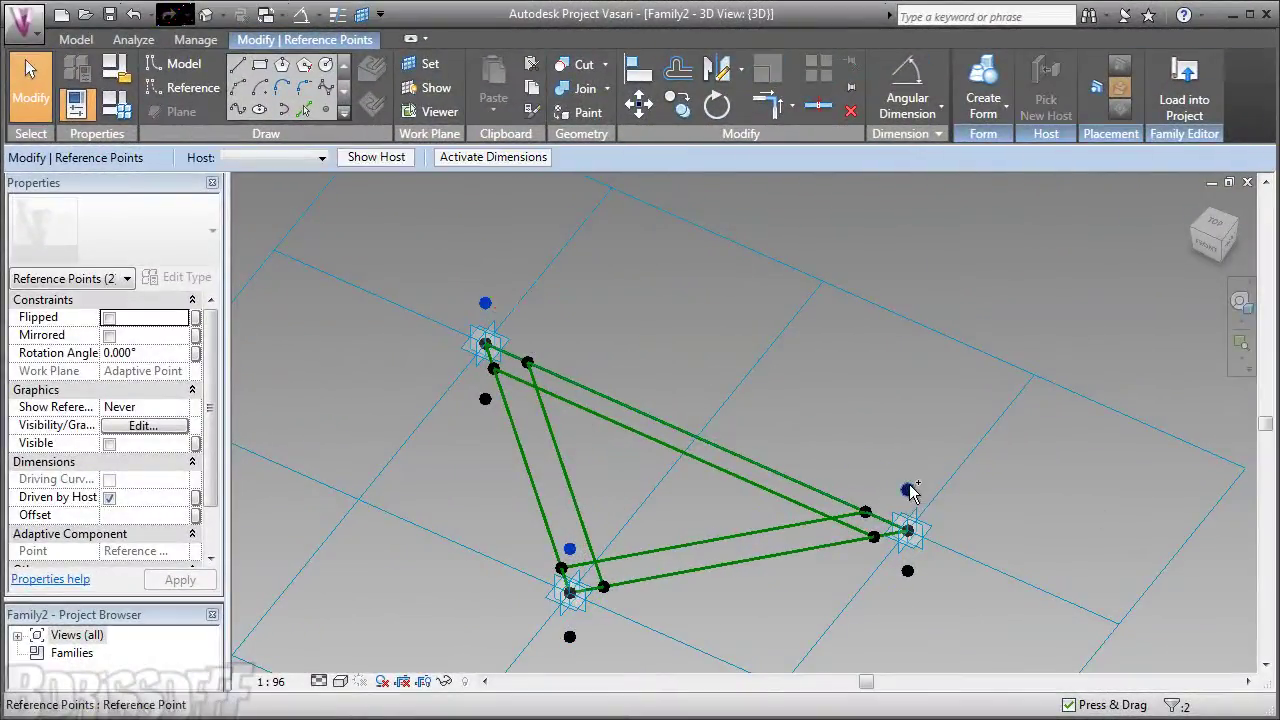
left_click(907, 490, "ctrl")
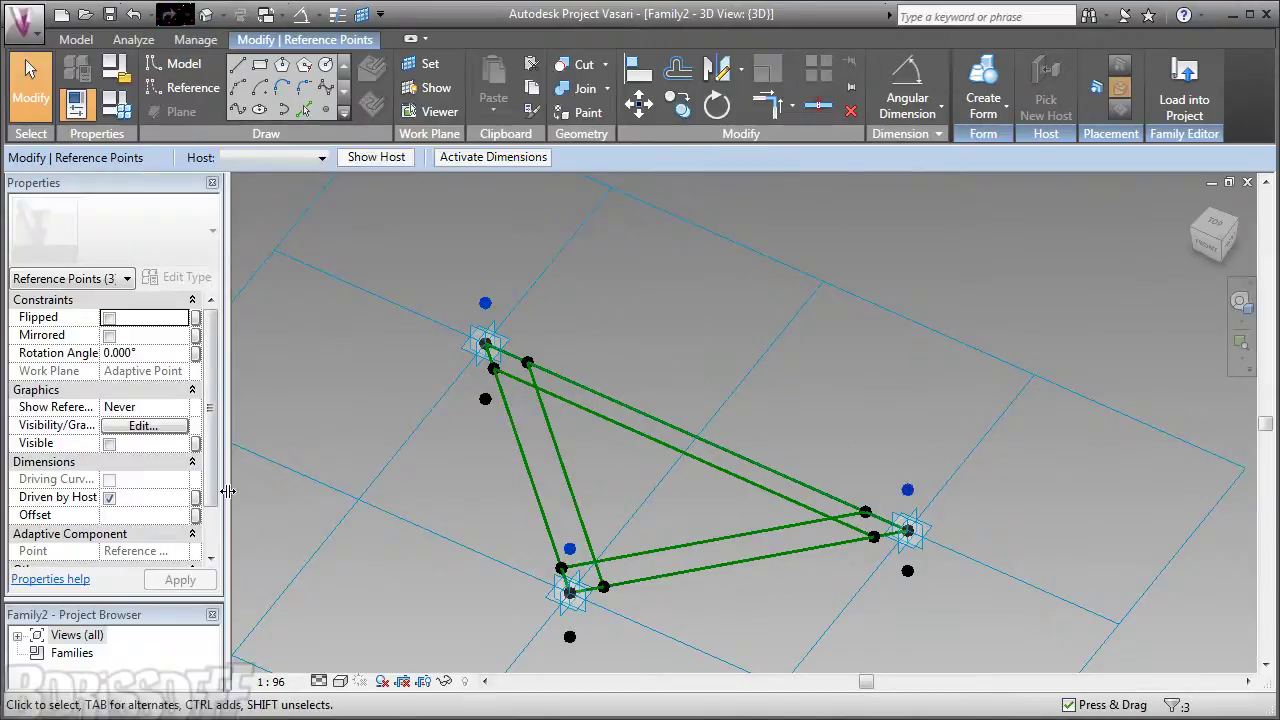
scroll(213, 494, "down", 2)
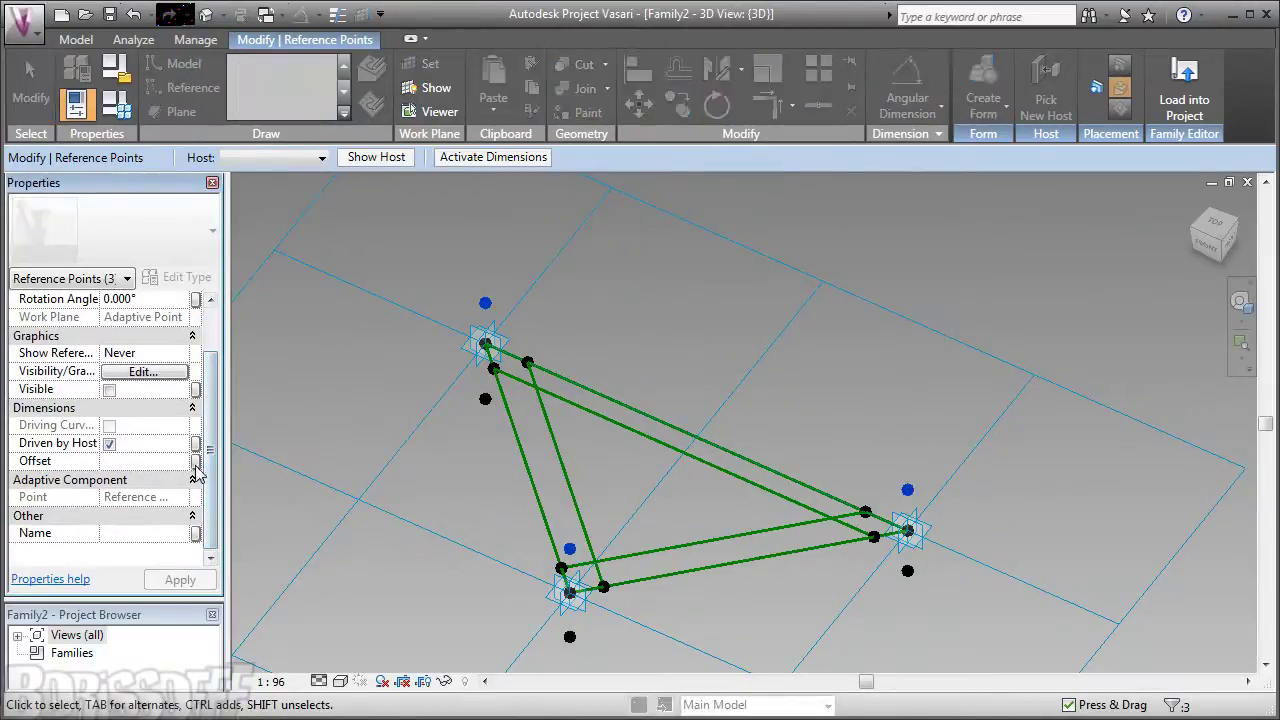
left_click(195, 461)
Step: Link the upper points' Offset to a new family parameter T
left_click(745, 513)
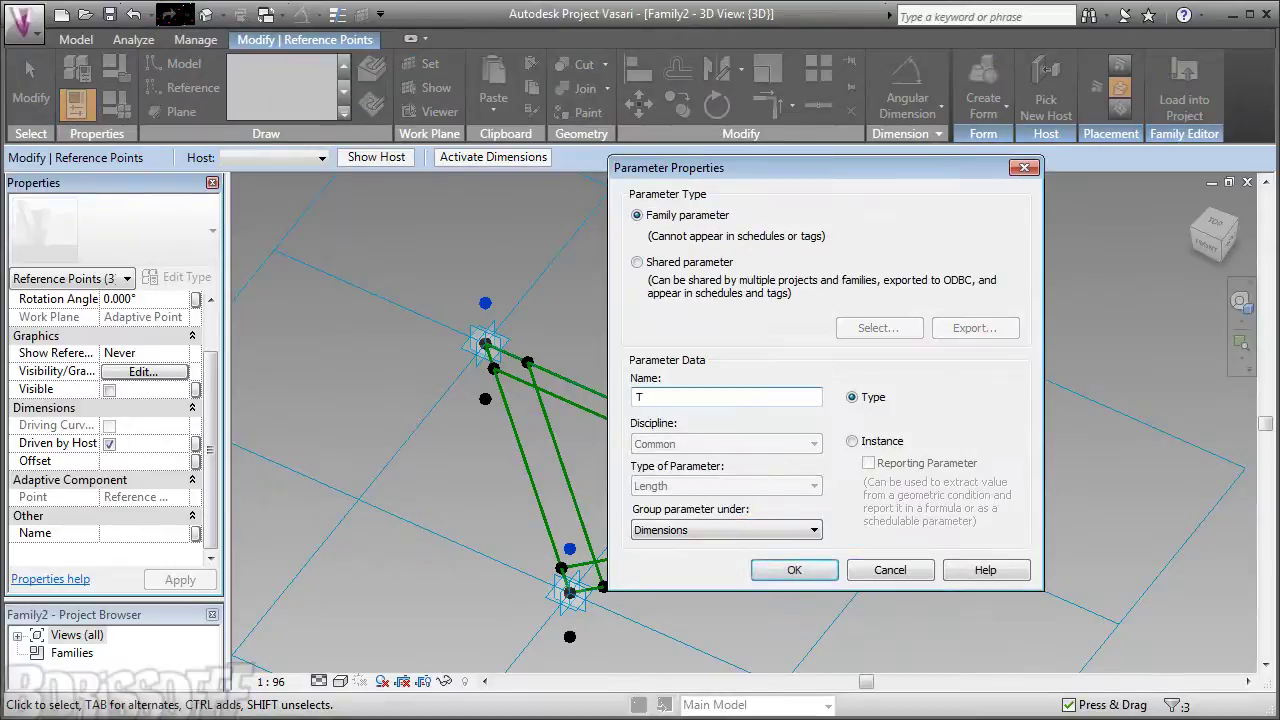
left_click(794, 570)
left_click(840, 455)
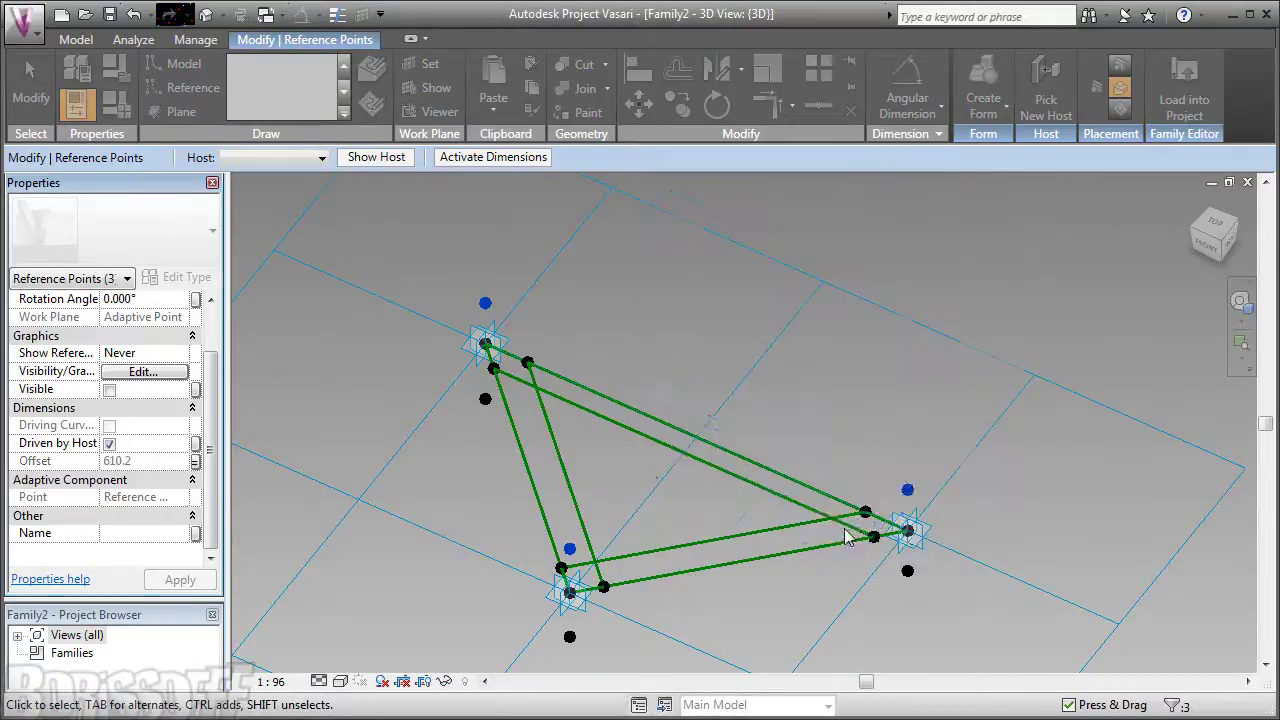
left_click(1006, 546)
middle_click_drag(709, 580, 748, 422, "shift")
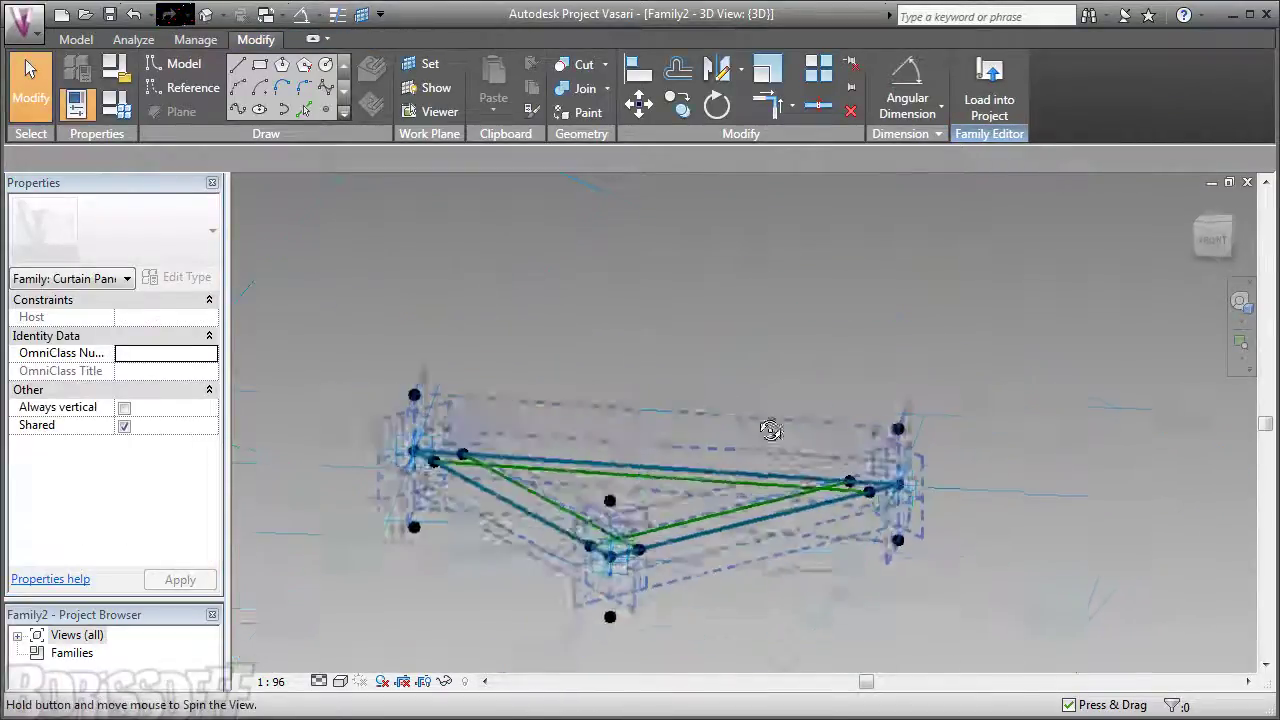
Step: Select the lower reference points and link their Offset to a new length parameter minT
left_click(595, 614, "ctrl")
left_click(905, 555, "ctrl")
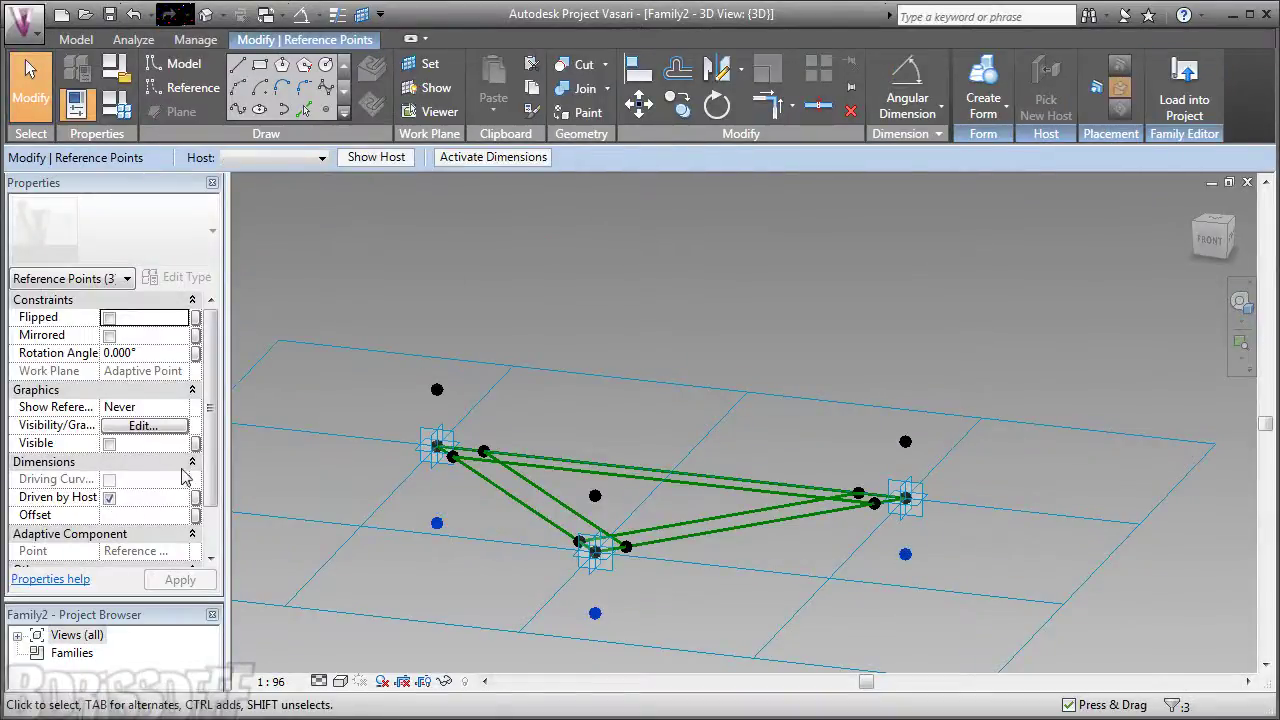
left_click(195, 516)
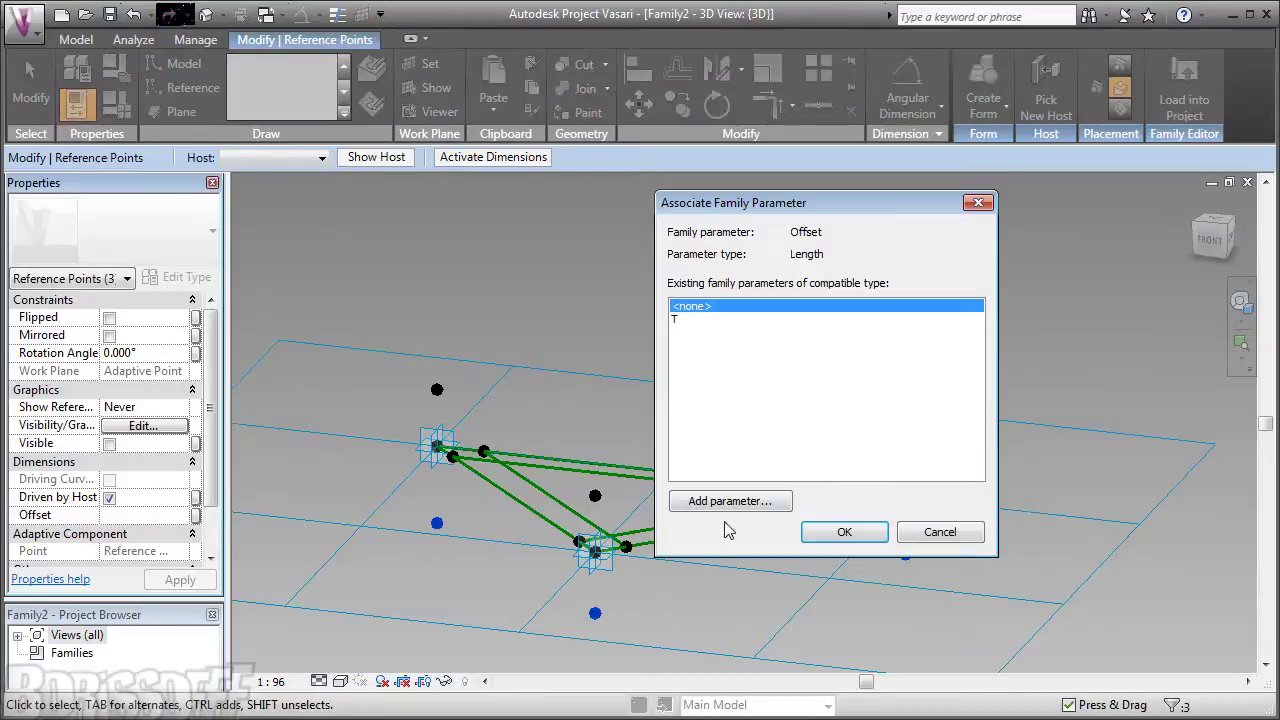
left_click(728, 503)
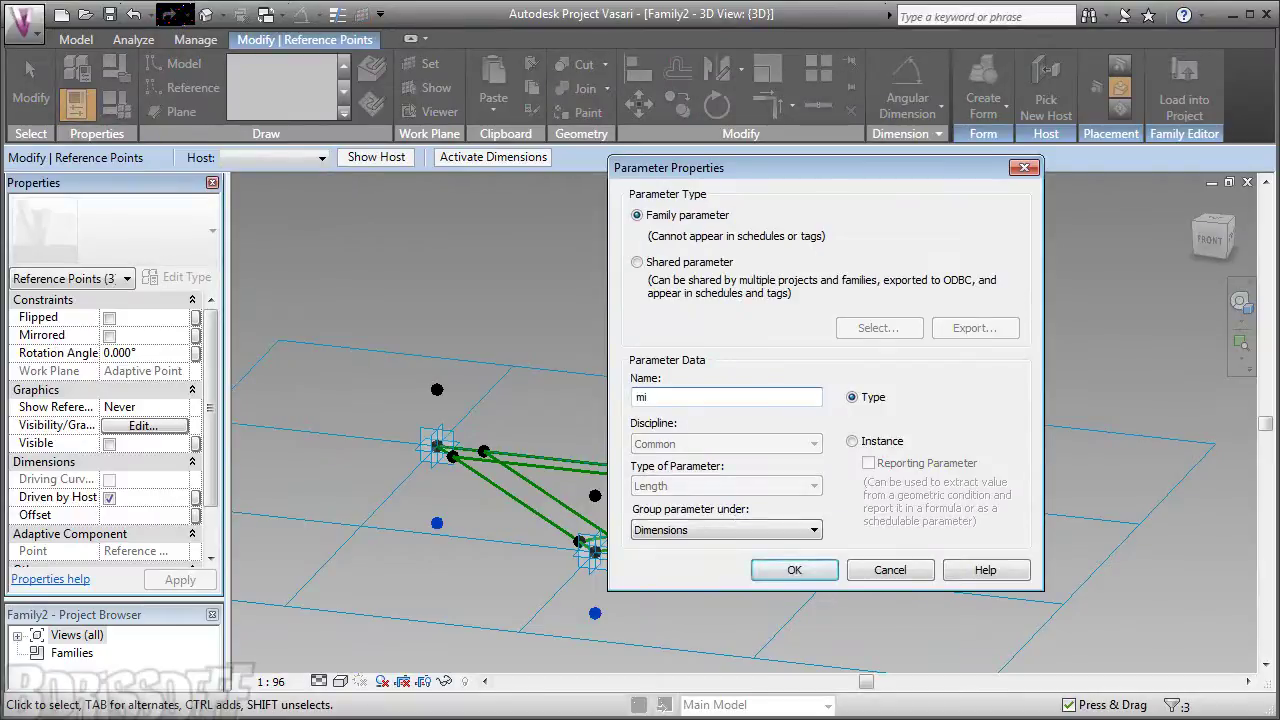
type("minT")
left_click(794, 570)
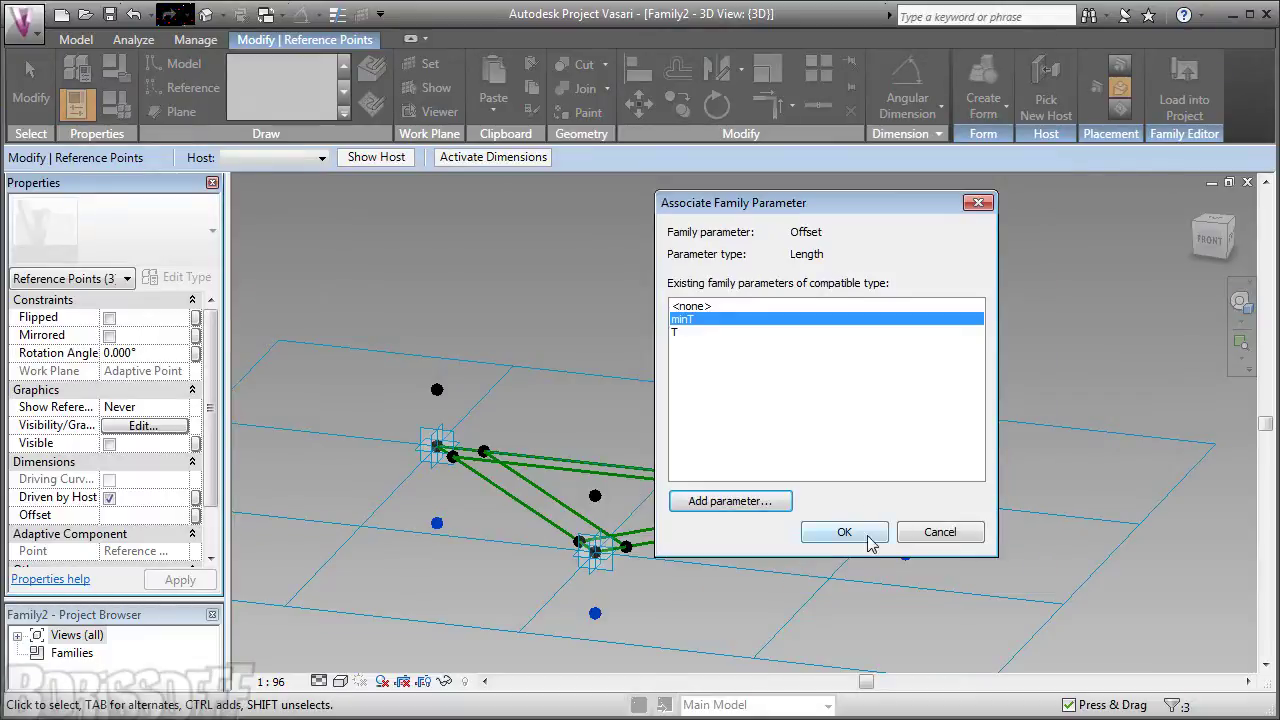
left_click(844, 532)
key("Escape")
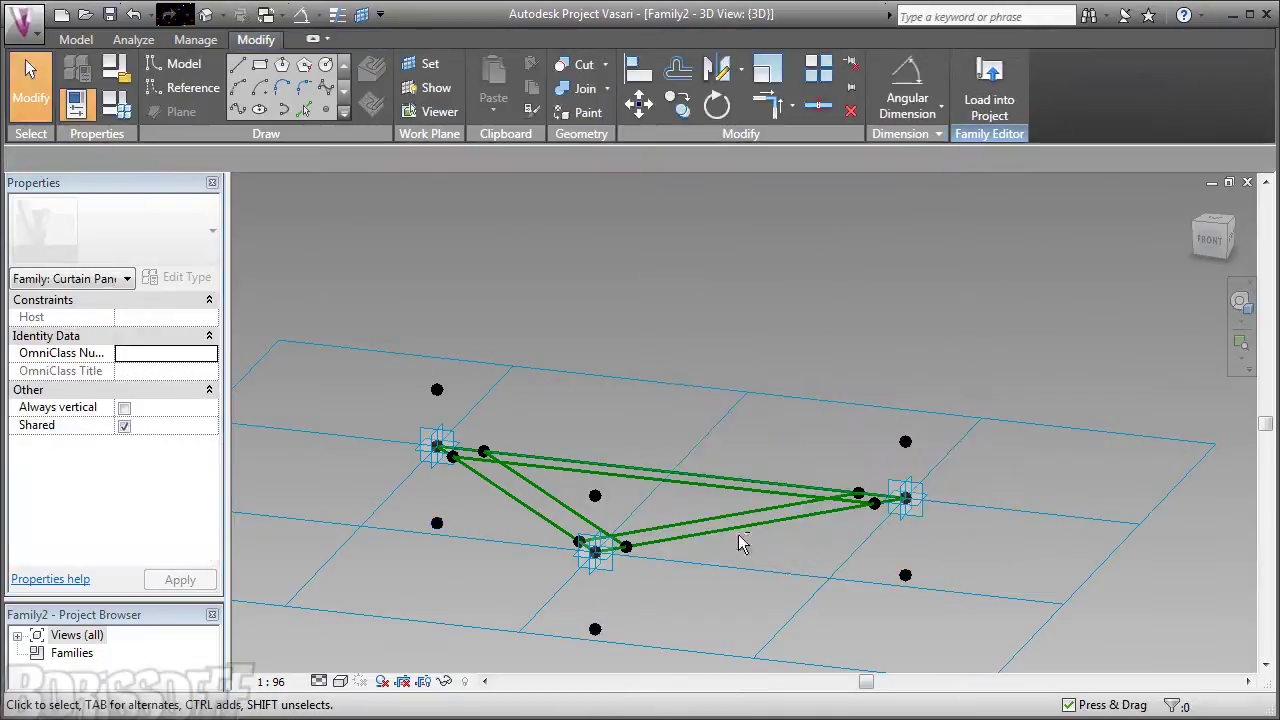
middle_click_drag(809, 600, 729, 636, "shift")
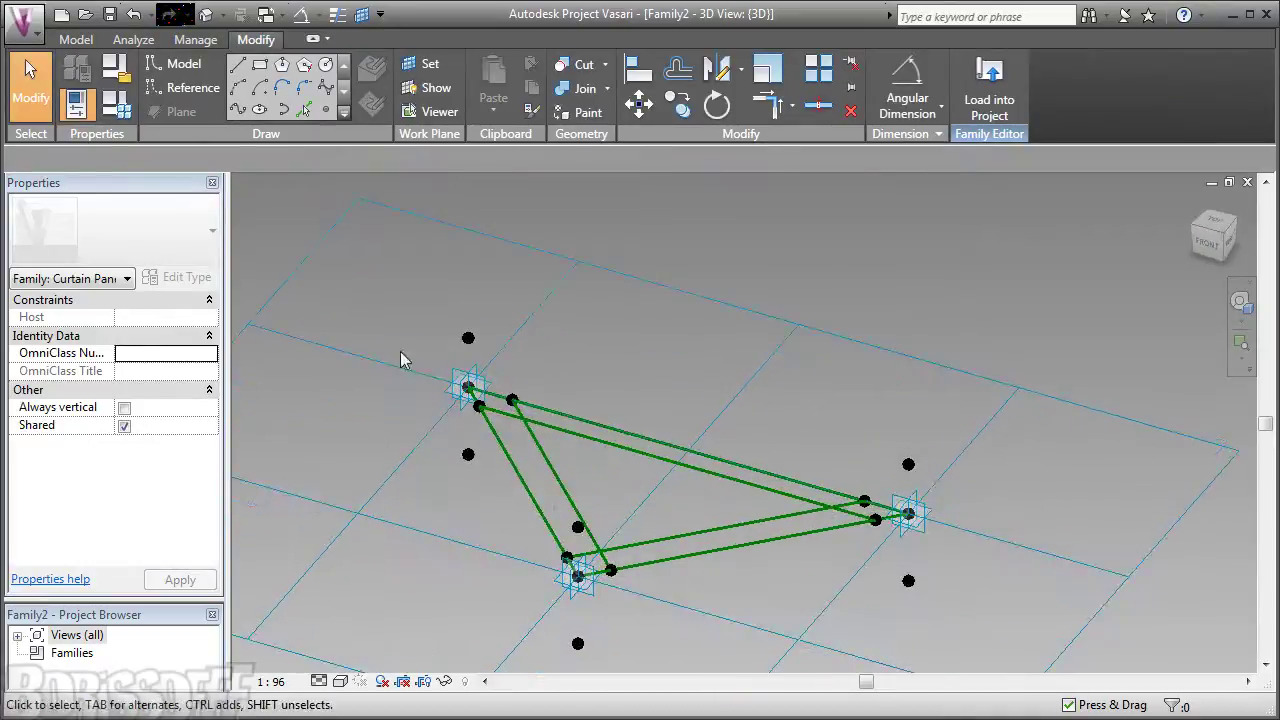
Step: Drive minT with the formula -1 * T so the lower points sit at -610.2
left_click(117, 103)
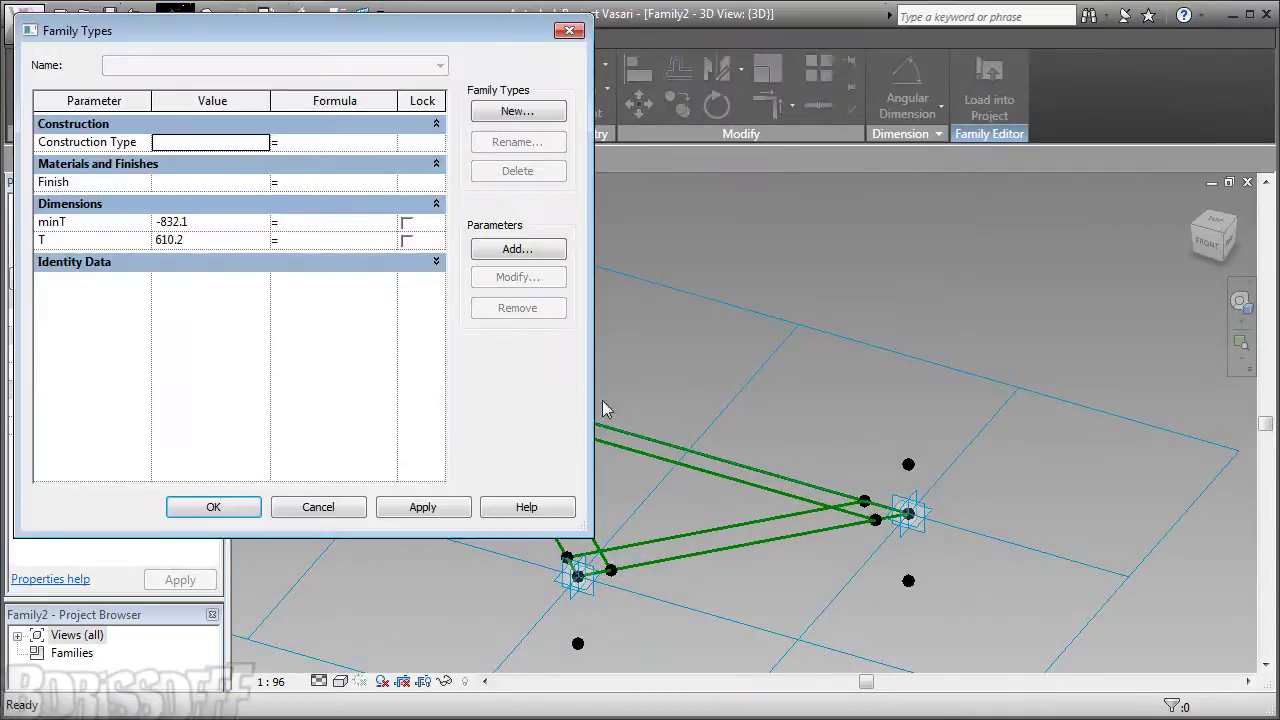
left_click(310, 226)
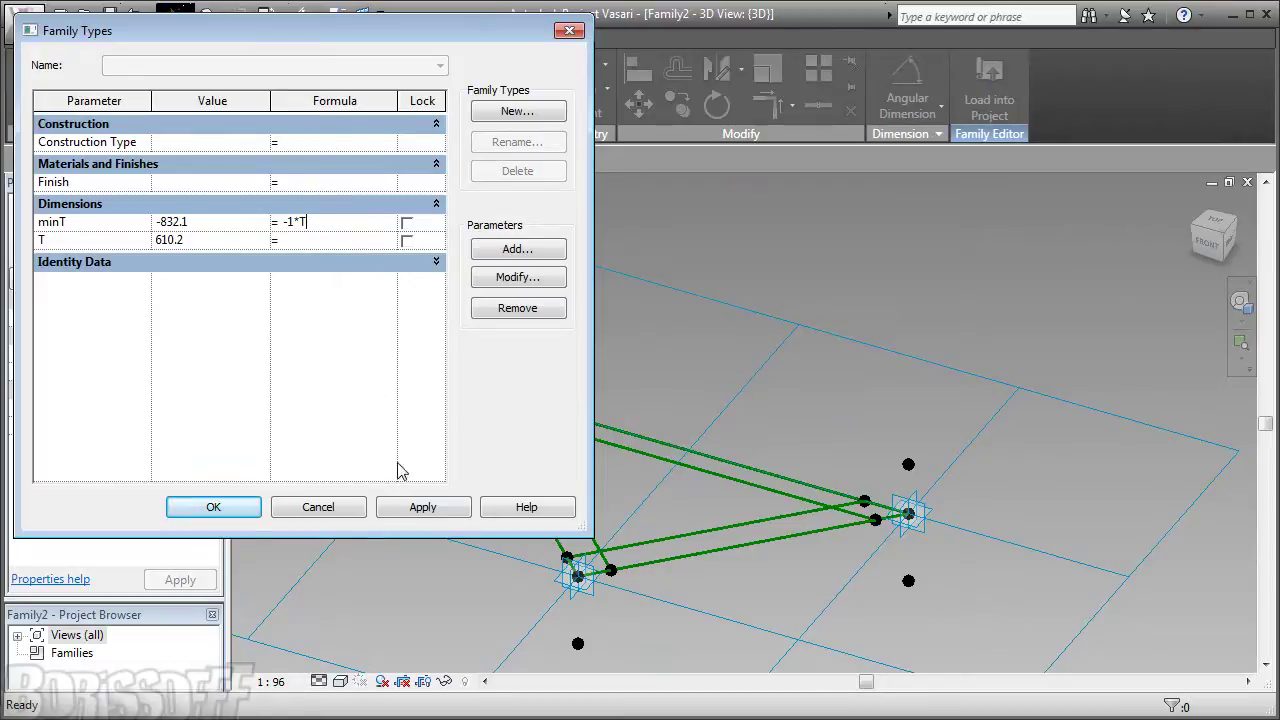
left_click(213, 507)
left_click(475, 344)
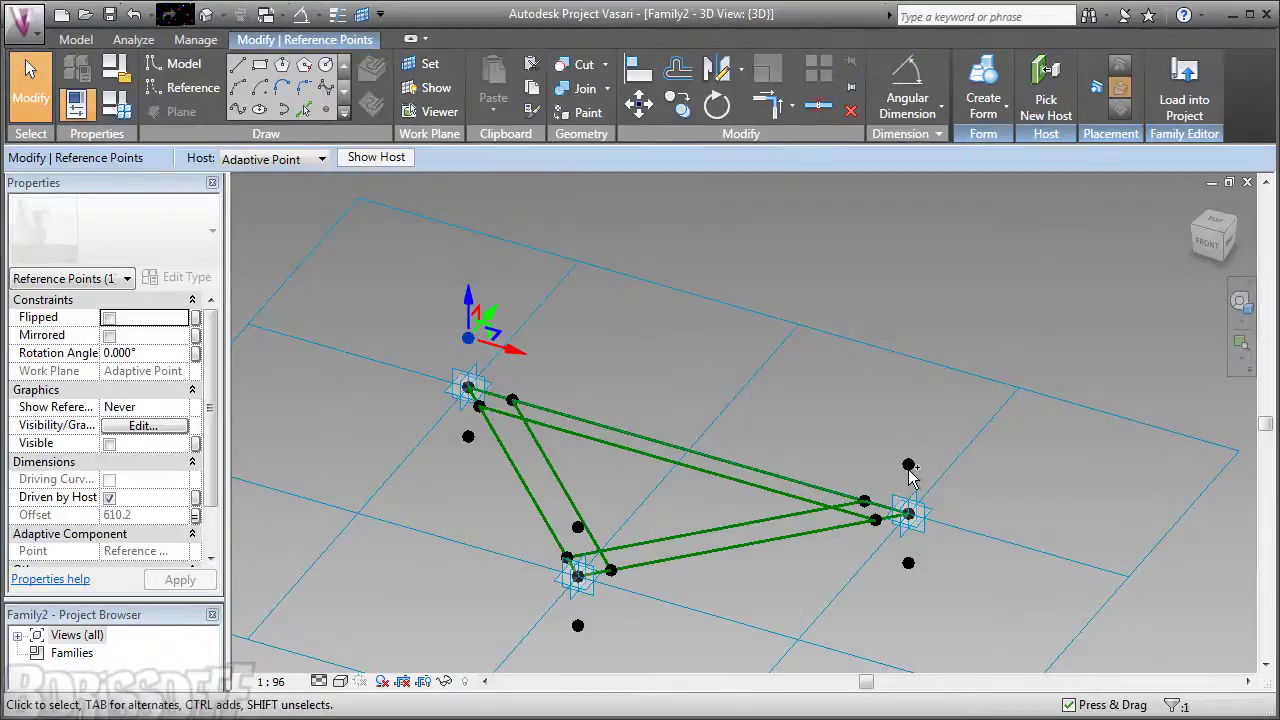
Step: Draw three lines joining the upper offset points into the upper triangle
left_click(908, 465, "ctrl")
left_click(237, 110)
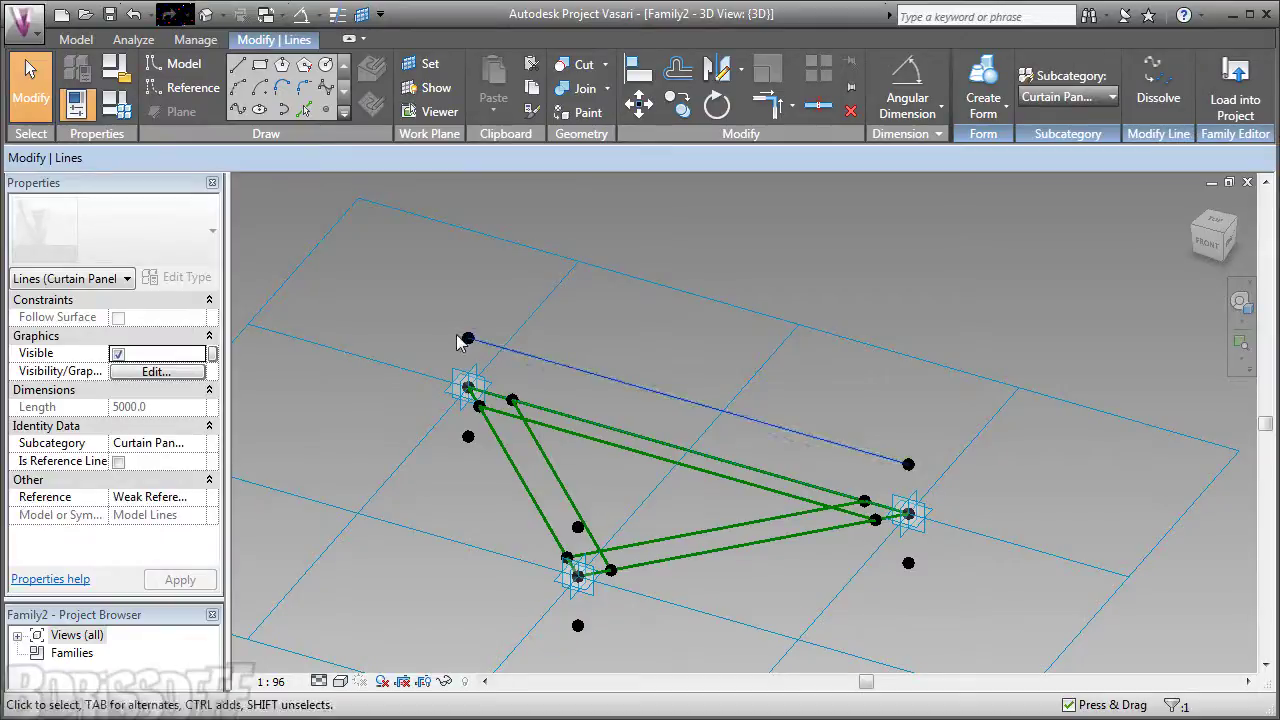
left_click(577, 527)
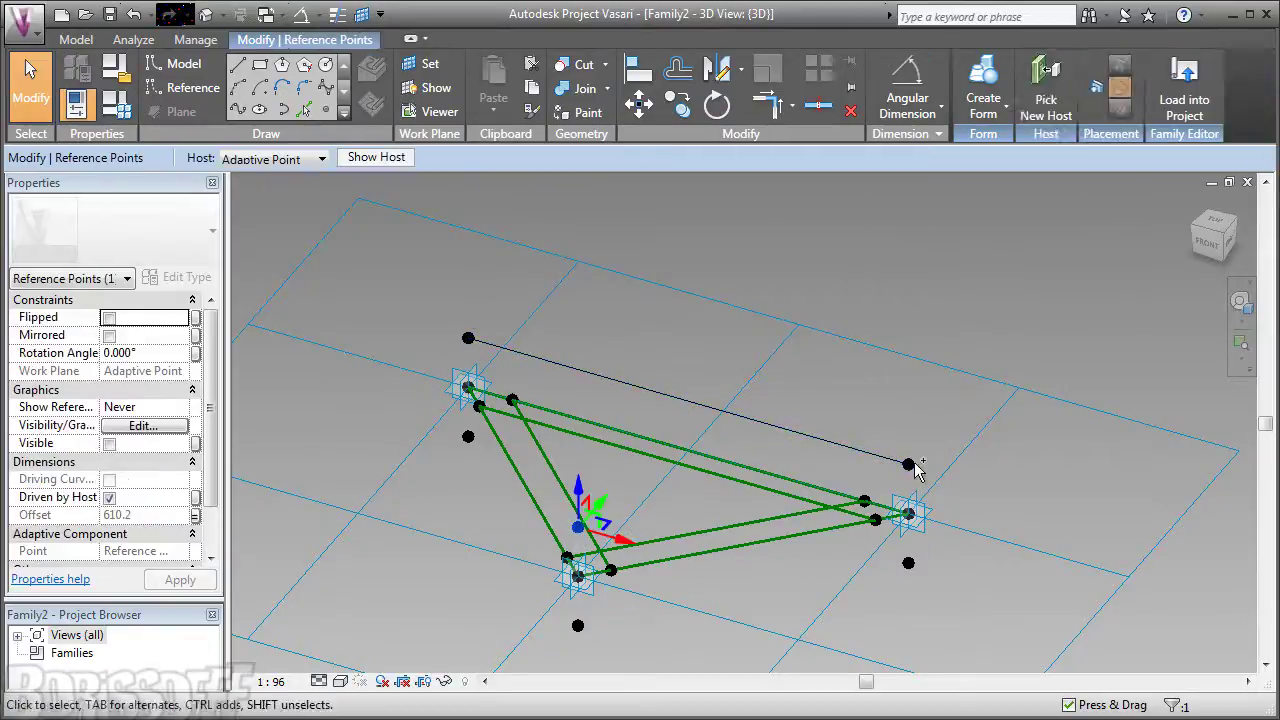
left_click(908, 465, "ctrl")
left_click(240, 112)
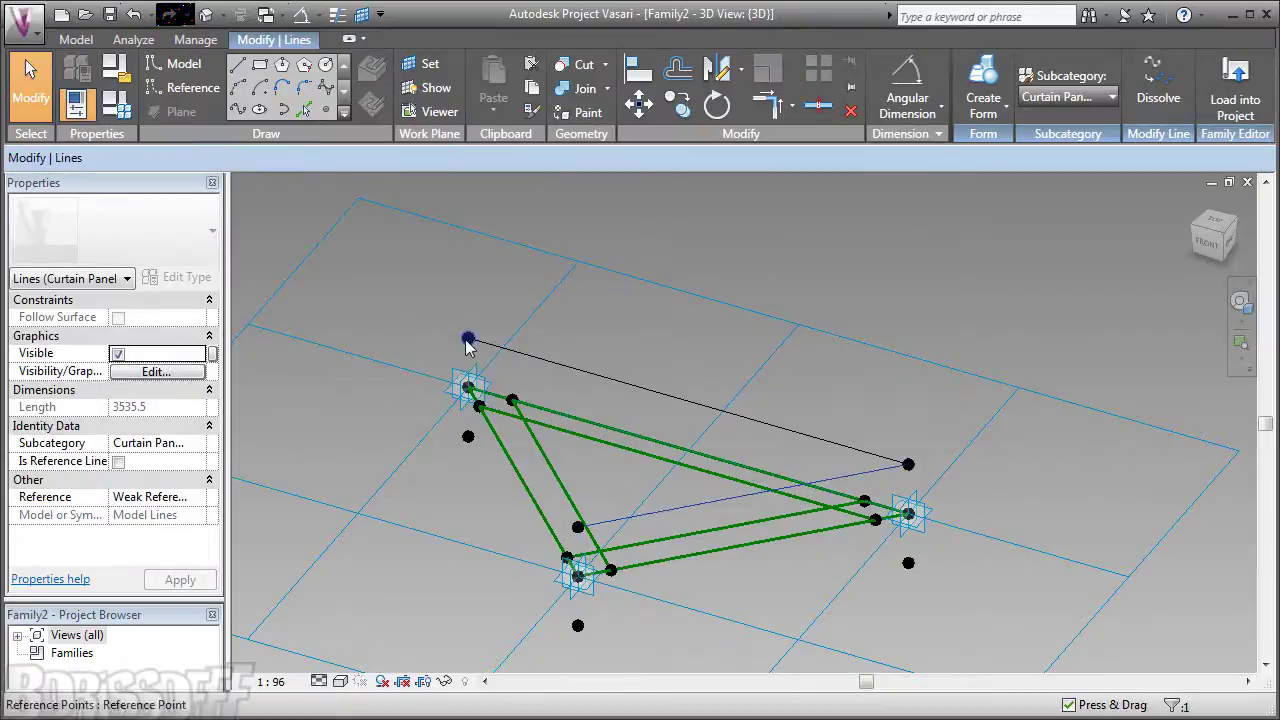
left_click(468, 339)
left_click(577, 527, "ctrl")
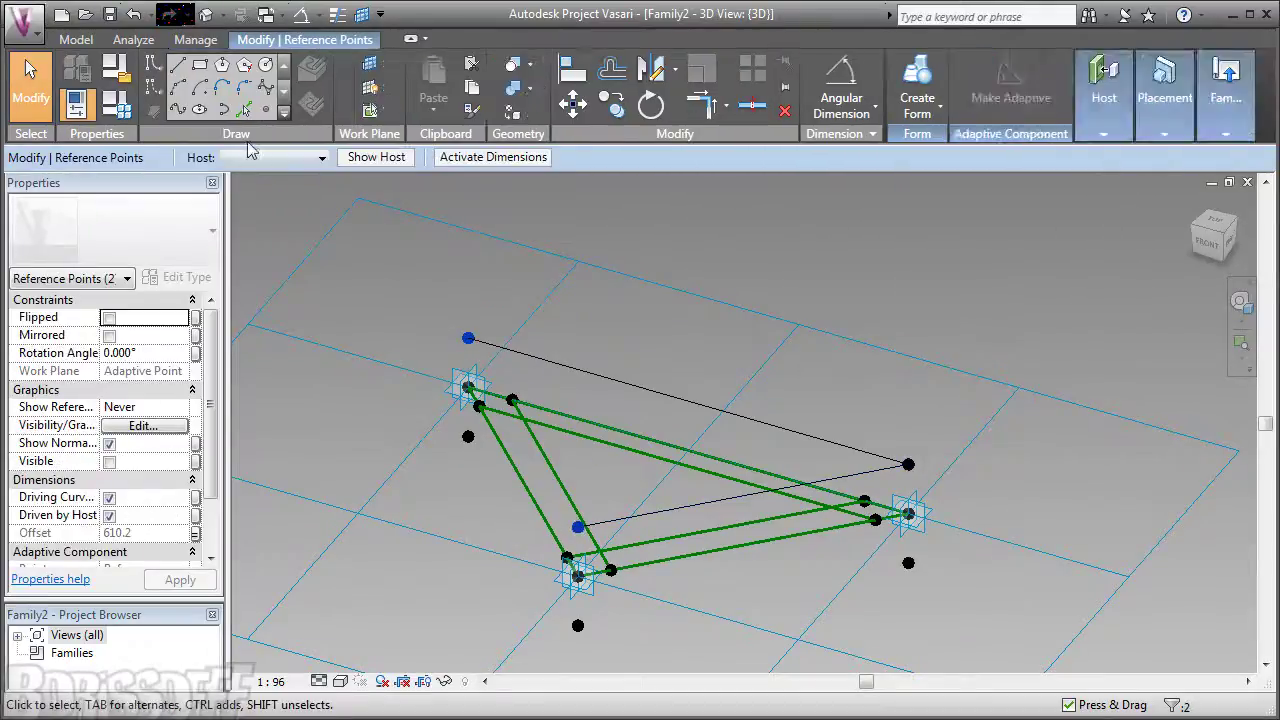
left_click(240, 111)
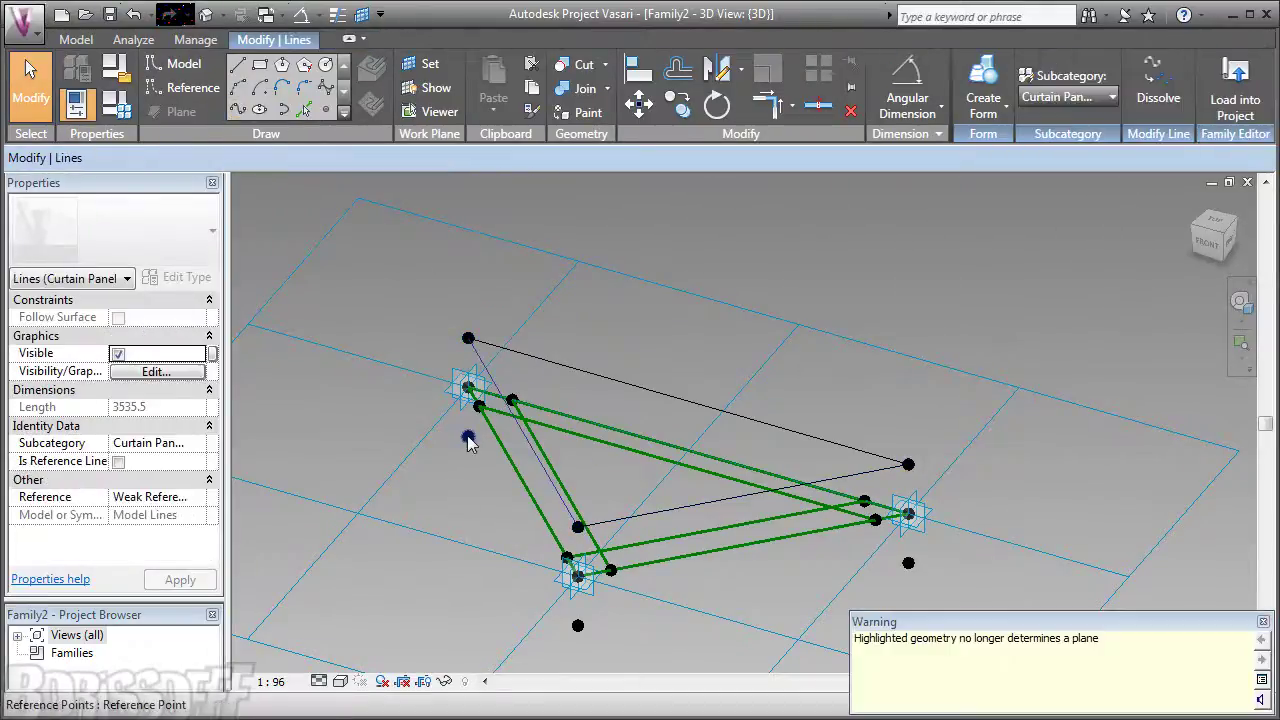
Step: Draw three lines joining the lower offset points into the lower triangle
left_click(468, 437)
left_click(908, 563, "ctrl")
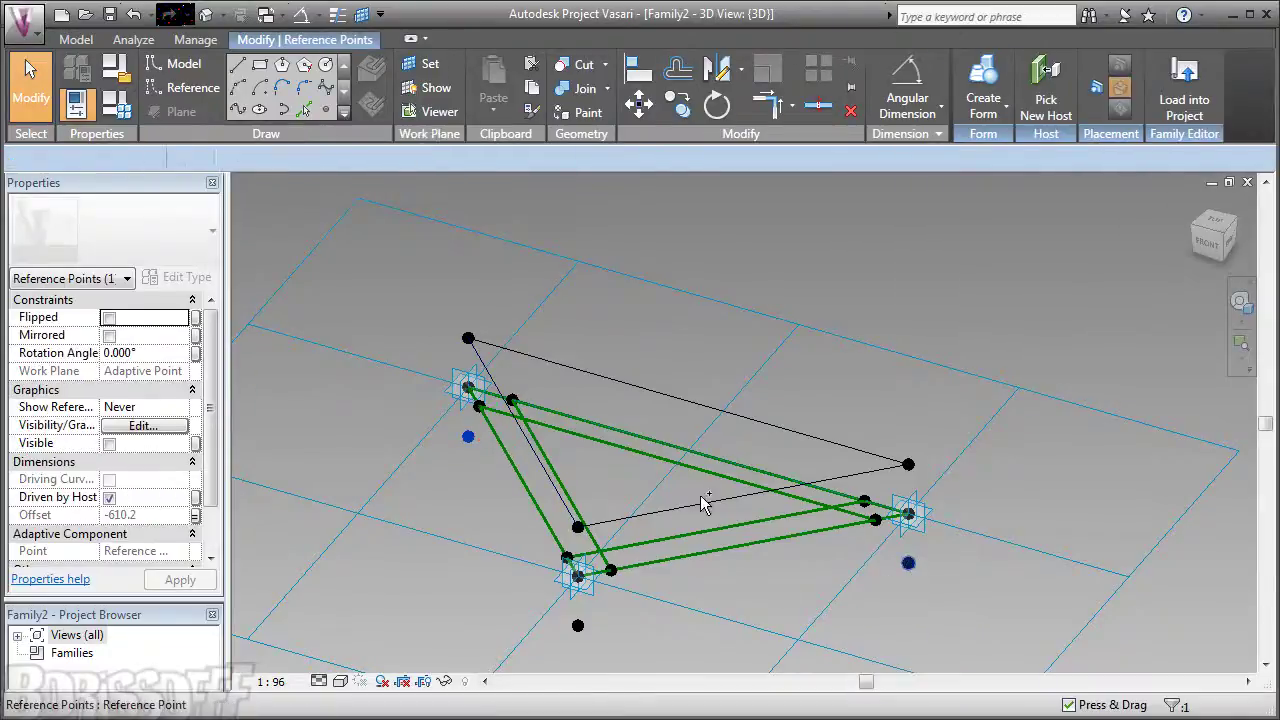
left_click(238, 112)
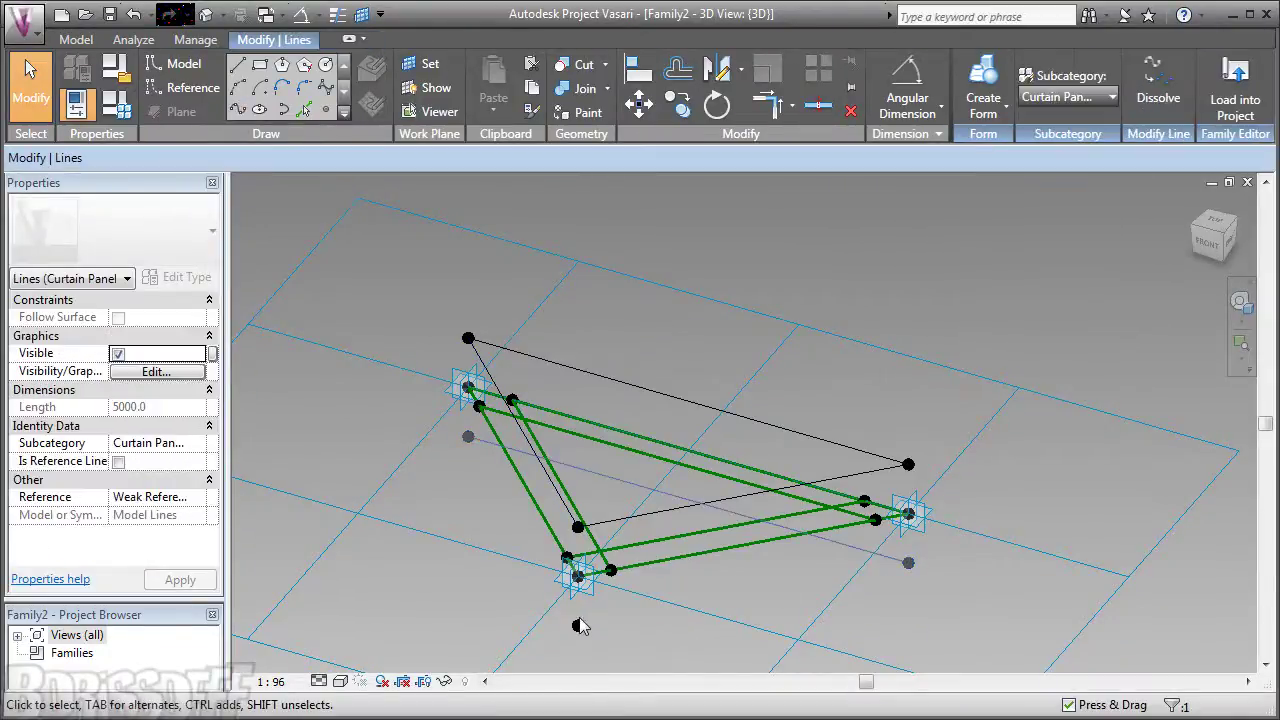
left_click(577, 625)
left_click(908, 563, "ctrl")
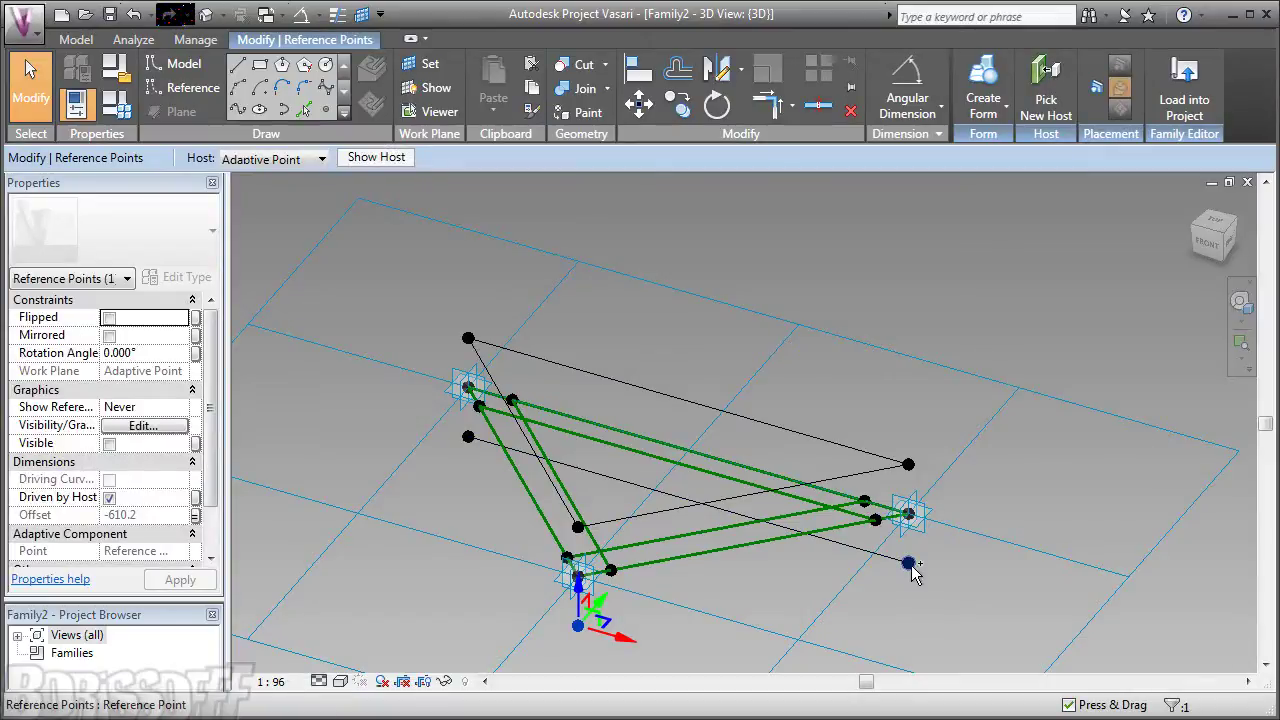
left_click(238, 113)
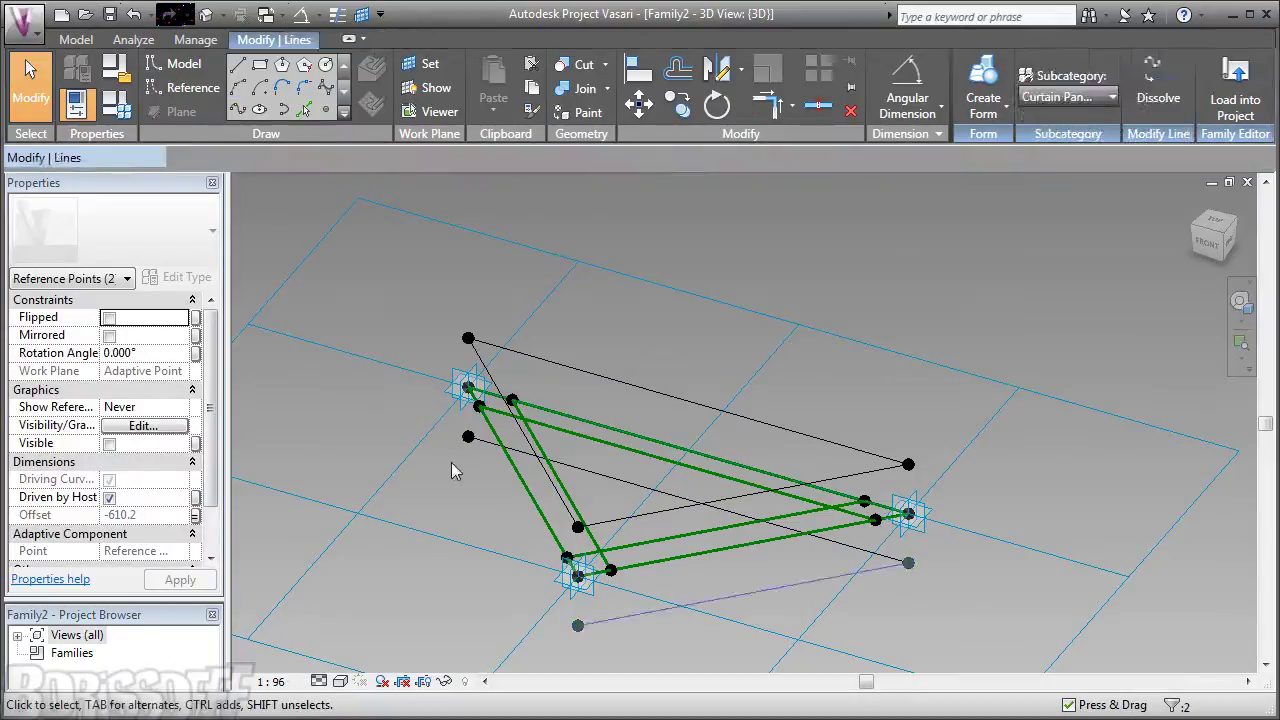
left_click(467, 439)
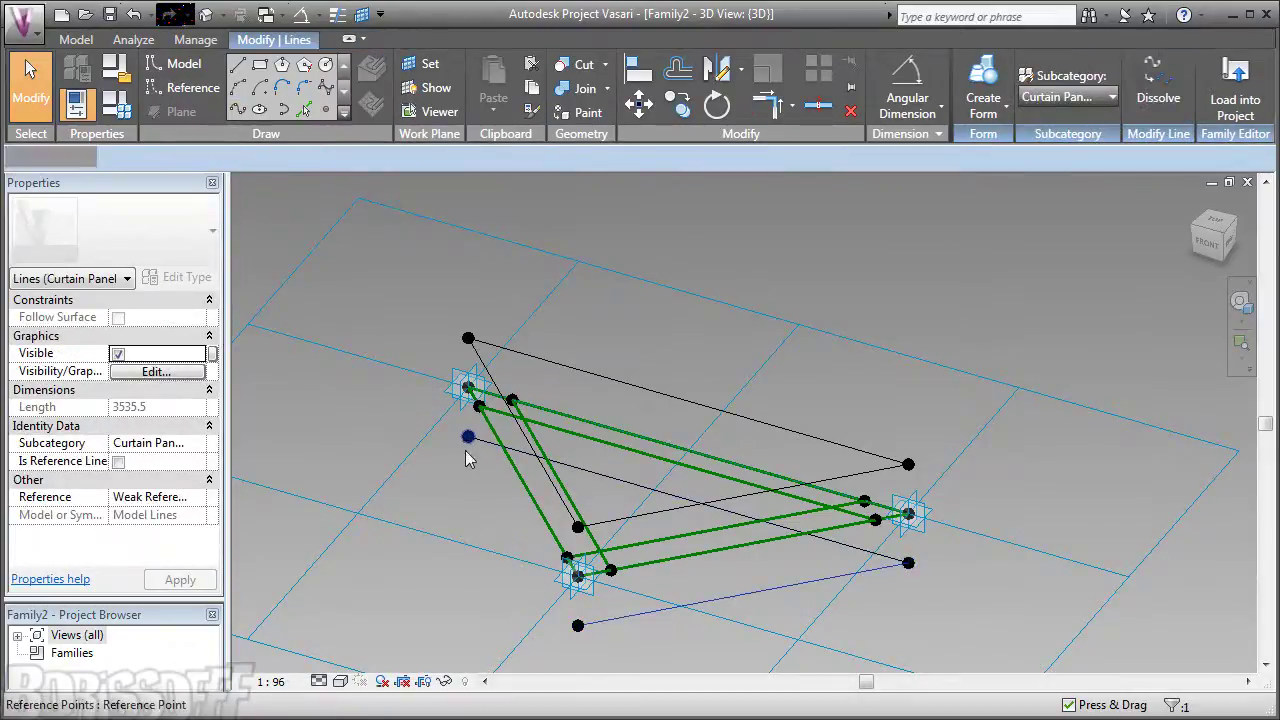
left_click(577, 625, "ctrl")
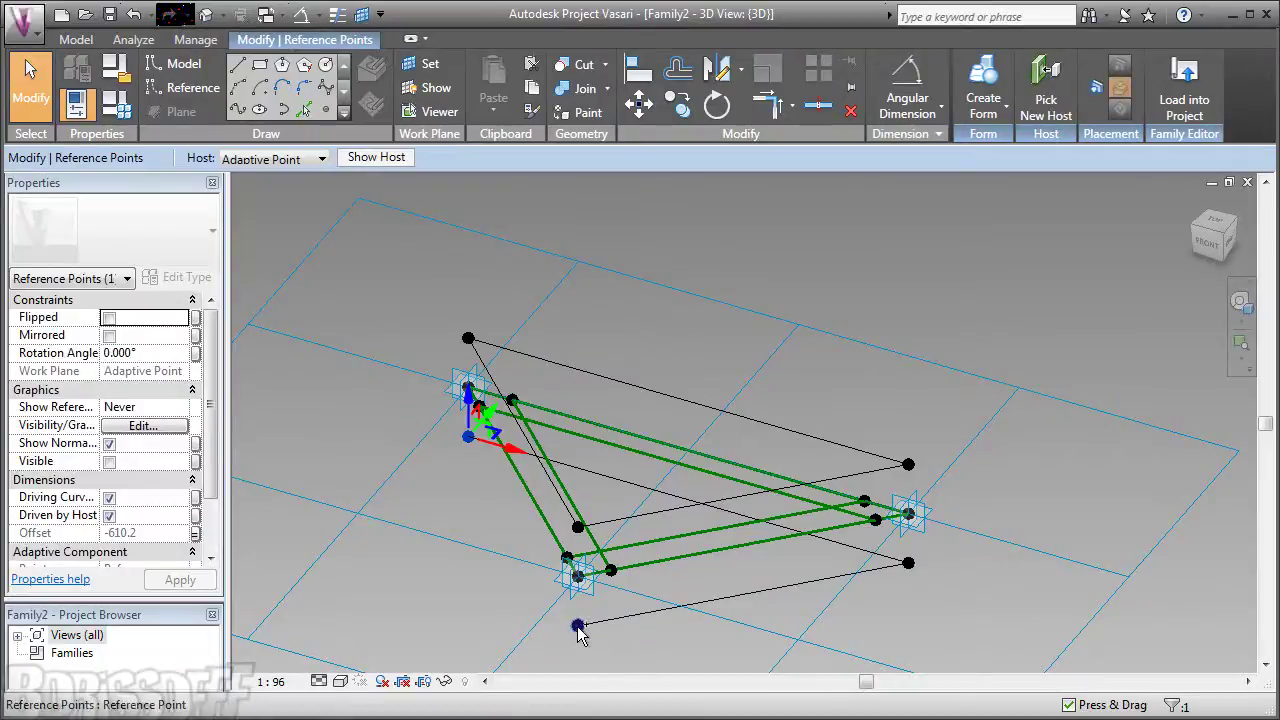
left_click(244, 112)
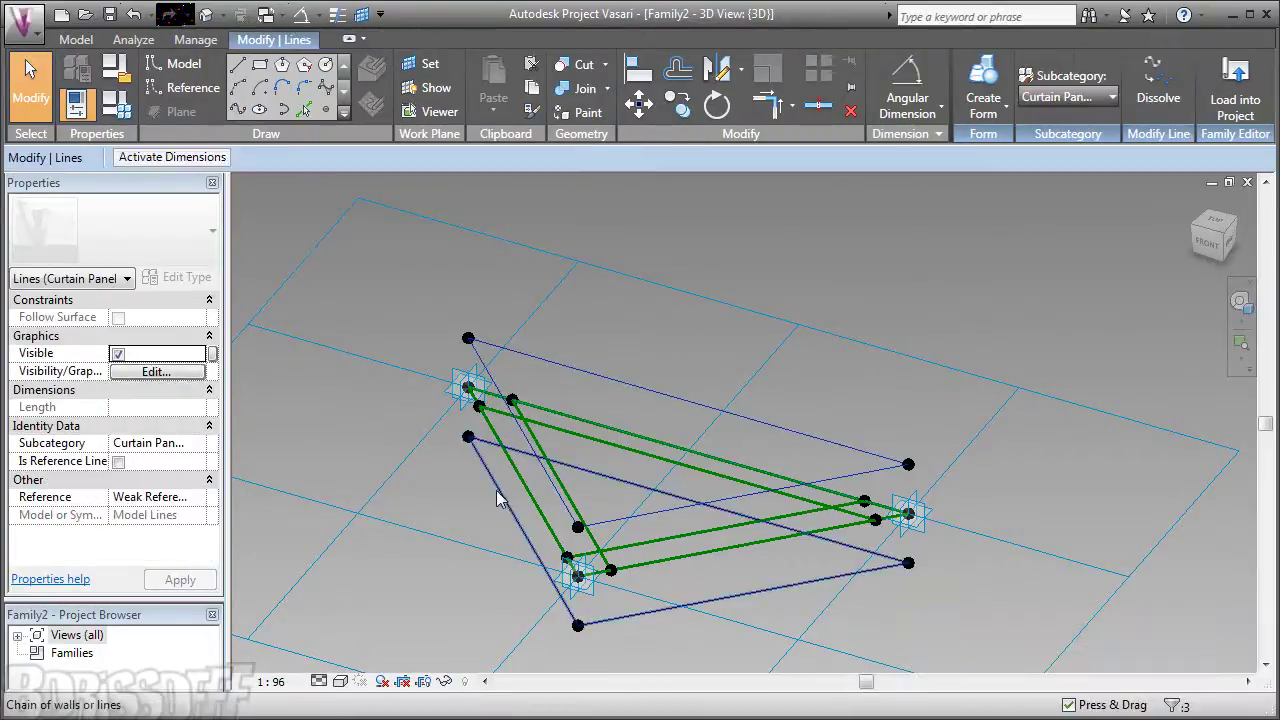
Step: Convert all six triangle lines into reference lines
left_click(118, 461)
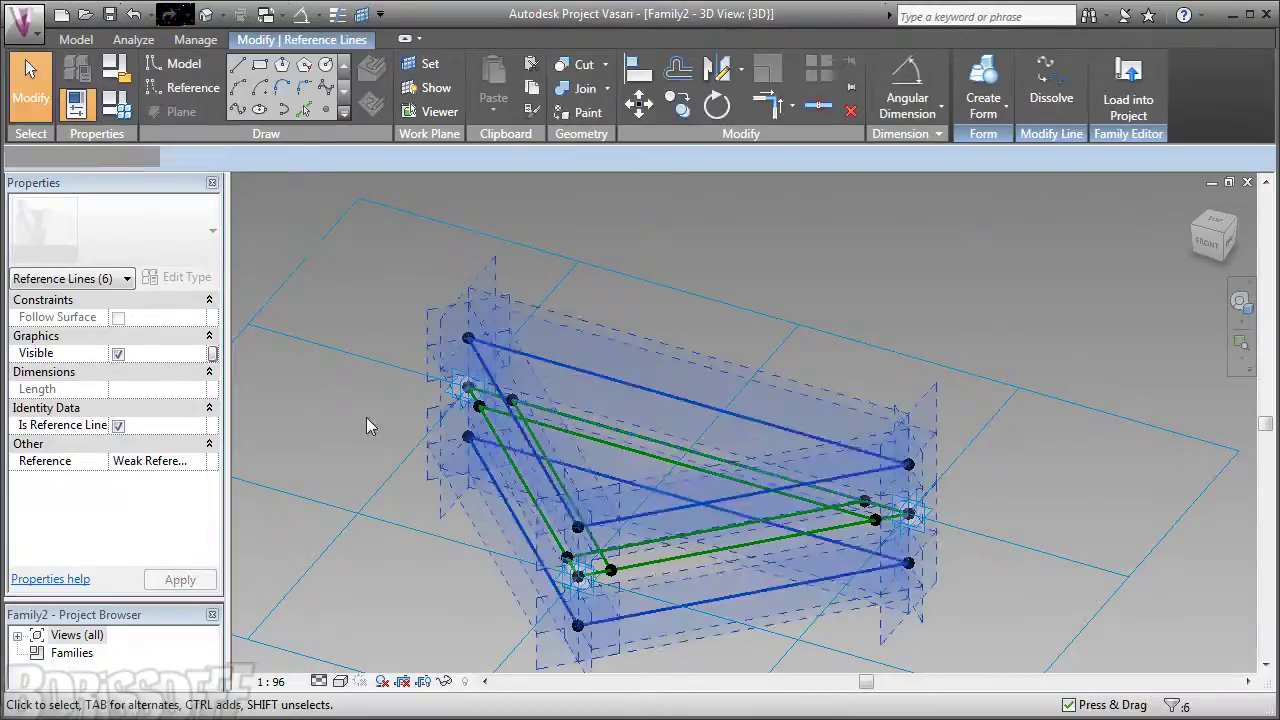
left_click(368, 418)
mouse_move(670, 487)
middle_mouse_down("shift")
mouse_move(720, 360)
mouse_move(688, 283)
mouse_move(648, 297)
mouse_move(645, 445)
mouse_move(674, 523)
mouse_move(640, 586)
mouse_move(707, 678)
mouse_move(634, 568)
mouse_move(700, 563)
mouse_move(677, 514)
middle_mouse_up("shift")
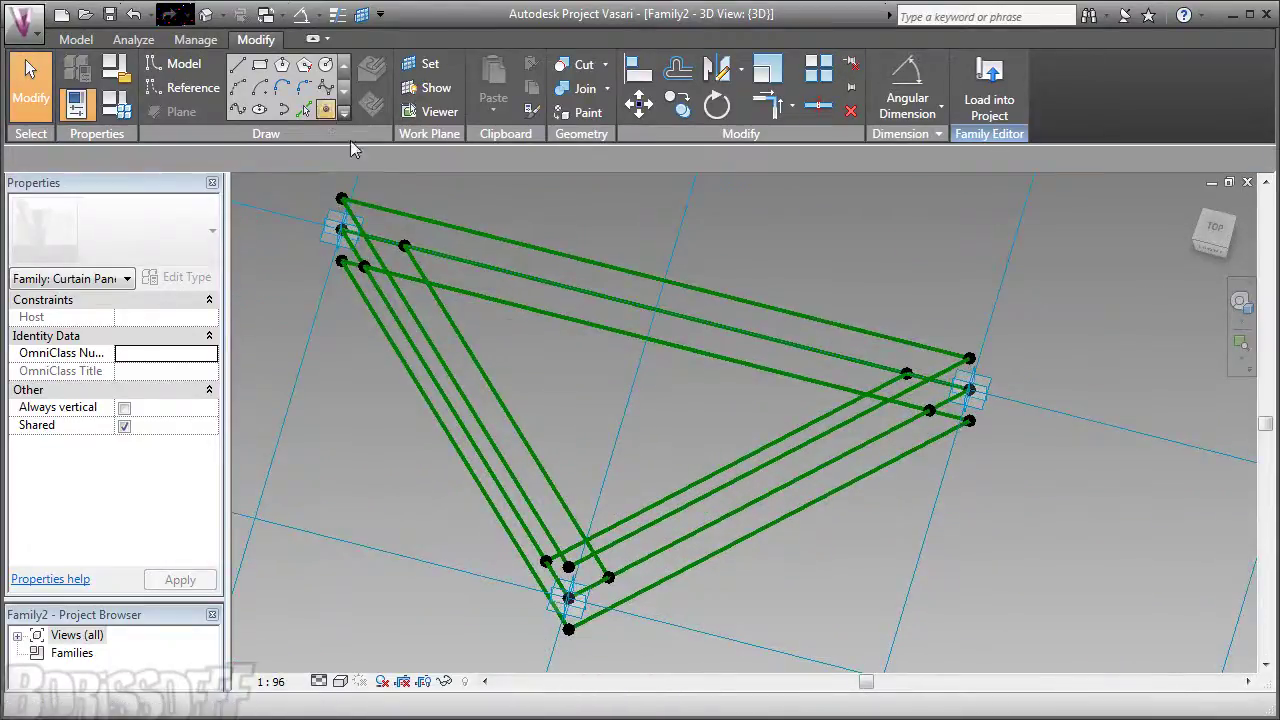
Step: Host a reference point where its reference line meets a plane
left_click(326, 111)
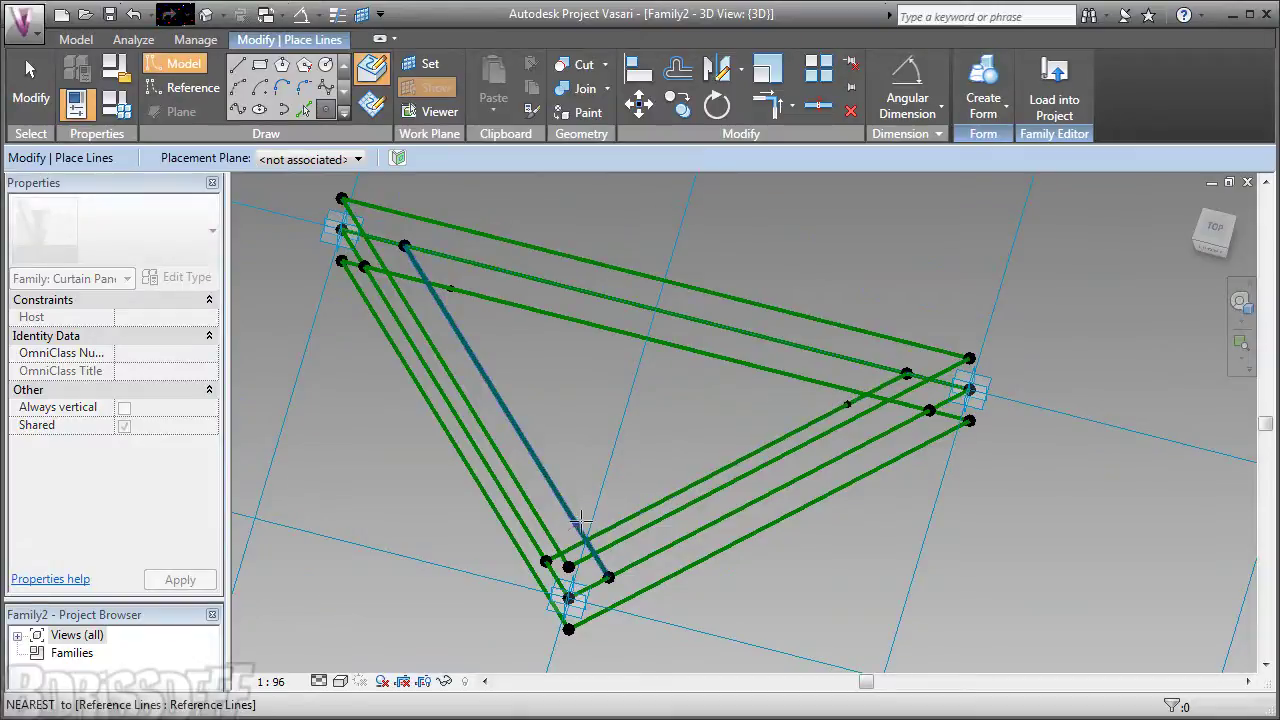
key("Escape")
key("Escape")
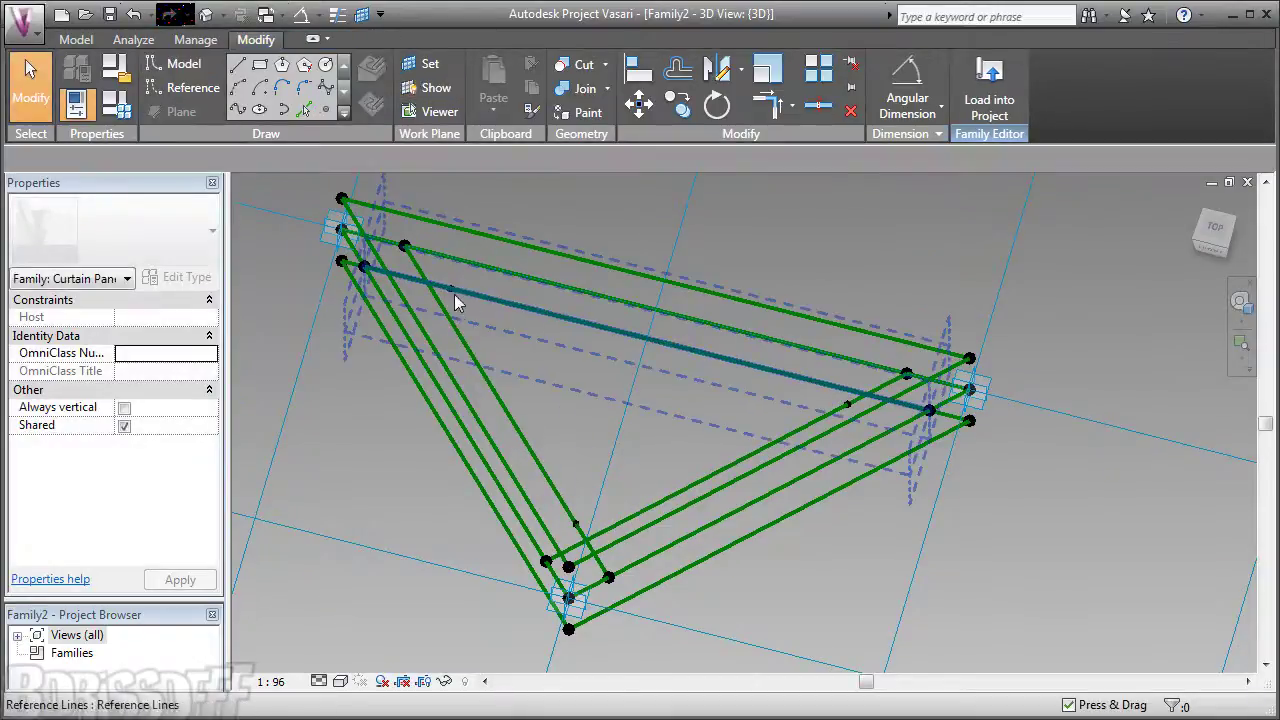
left_click(451, 285)
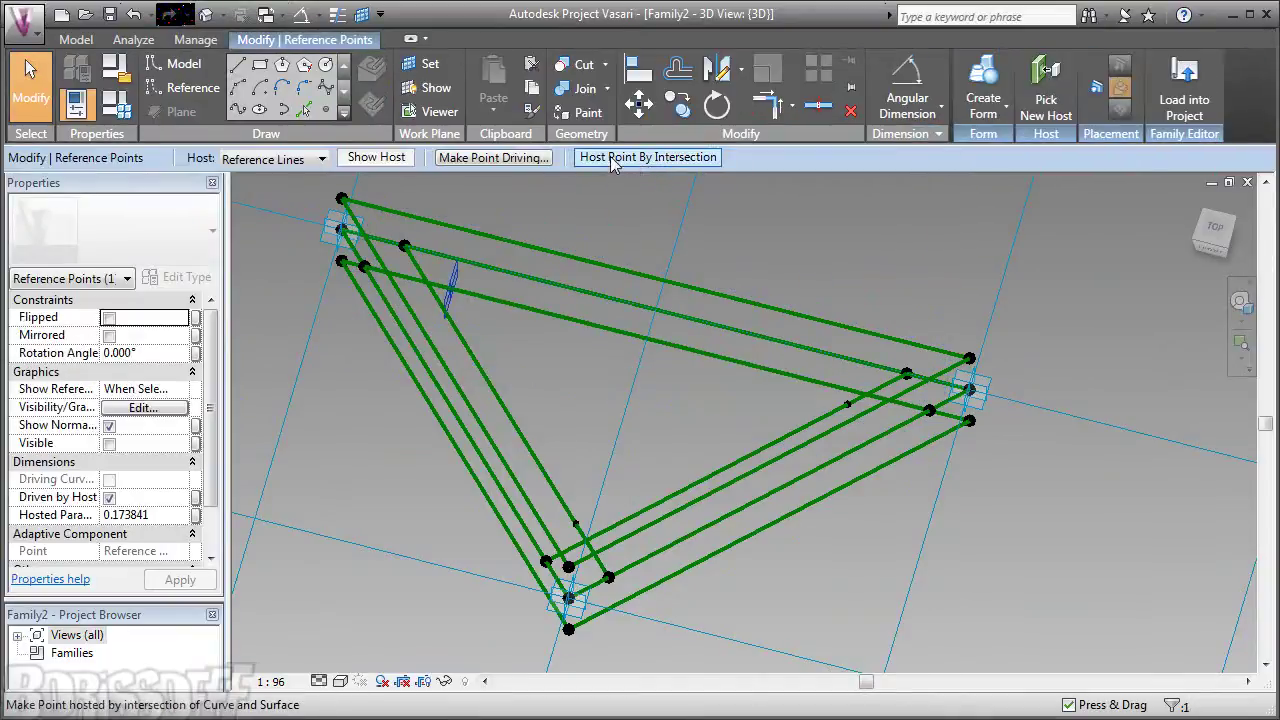
left_click(613, 160)
left_click(421, 309)
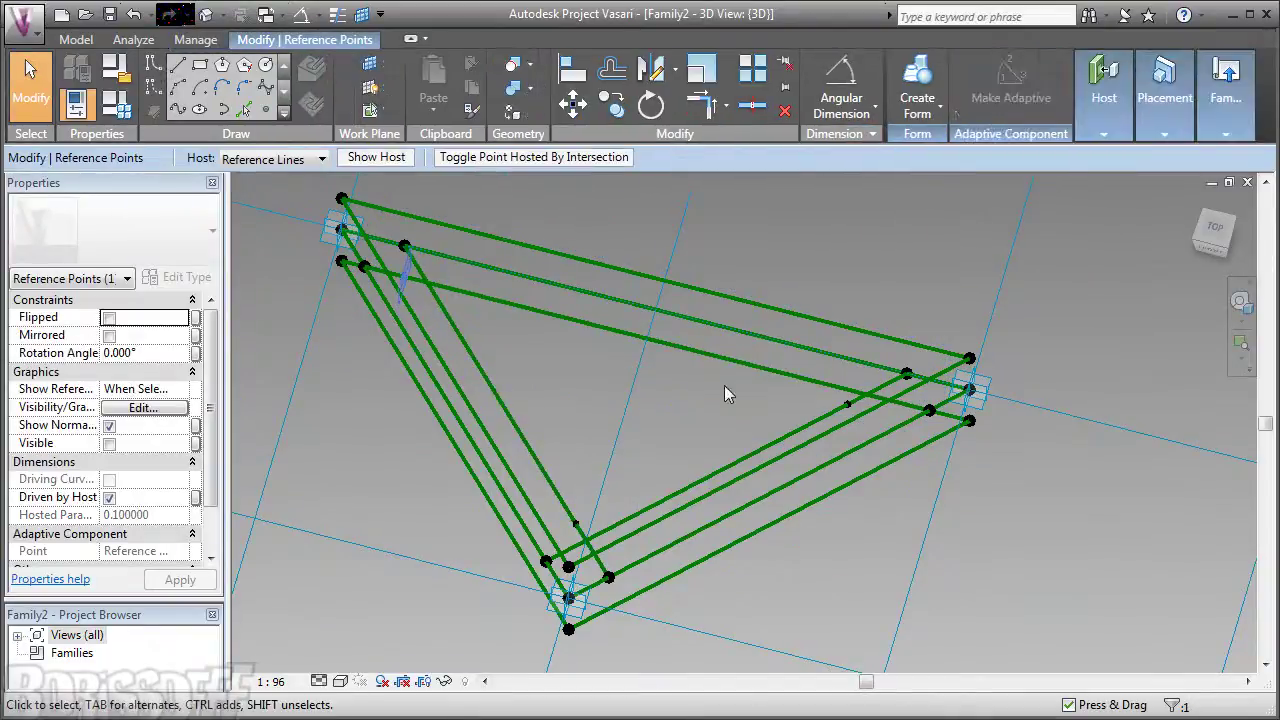
mouse_move(612, 443)
middle_mouse_down("shift")
mouse_move(617, 326)
mouse_move(643, 240)
mouse_move(600, 220)
mouse_move(597, 255)
mouse_move(585, 248)
mouse_move(604, 378)
mouse_move(571, 386)
mouse_move(586, 403)
mouse_move(506, 189)
middle_mouse_up("shift")
key("Escape")
Step: Host a second reference point at the intersection of the reference lines
left_click(343, 112)
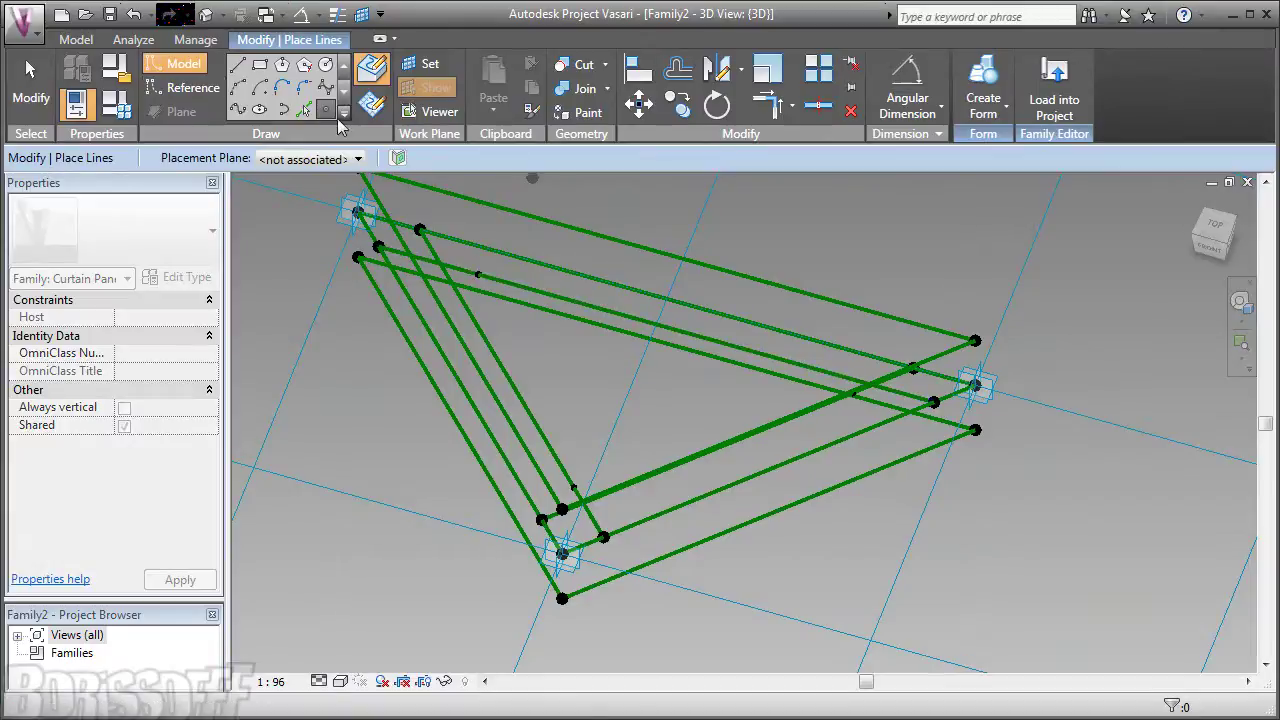
left_click(30, 85)
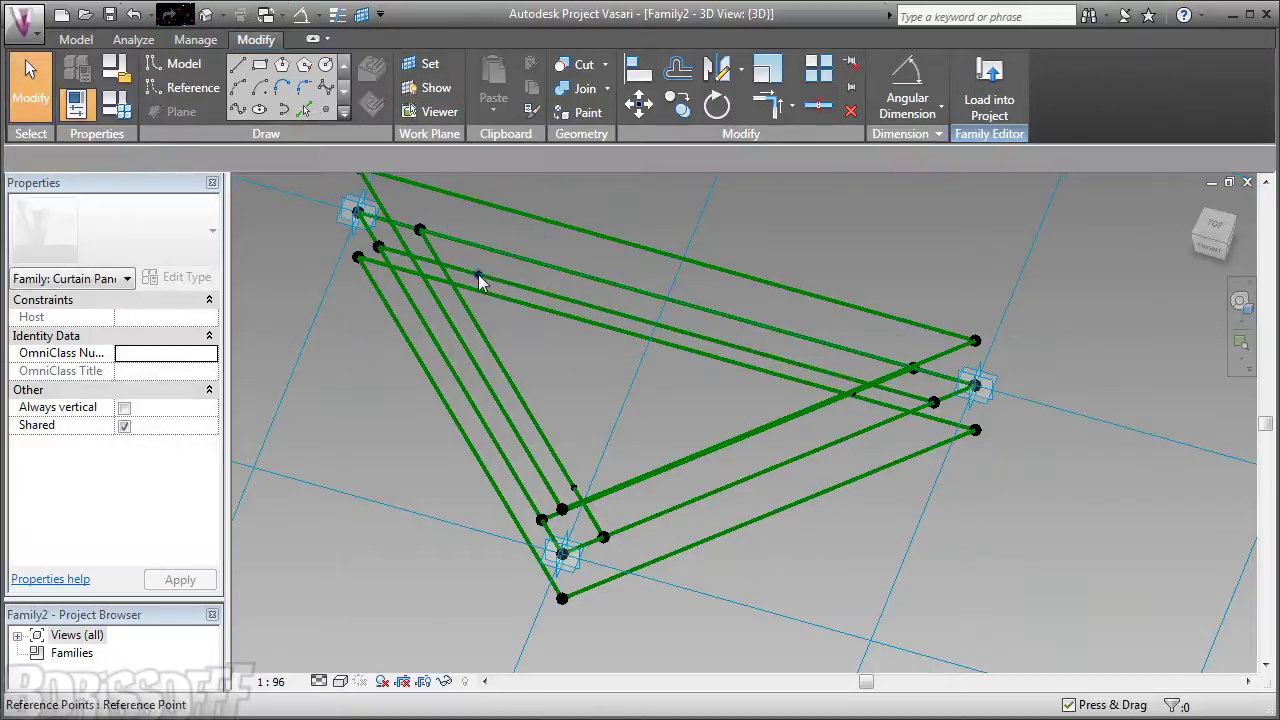
left_click(480, 277)
left_click(645, 157)
left_click(443, 279)
mouse_move(565, 395)
middle_mouse_down("shift")
mouse_move(618, 375)
mouse_move(631, 351)
mouse_move(609, 429)
mouse_move(560, 480)
mouse_move(674, 374)
middle_mouse_up("shift")
Step: Re-host two more points at line intersections near the corners, then inspect the frame
left_click(877, 245)
left_click(620, 160)
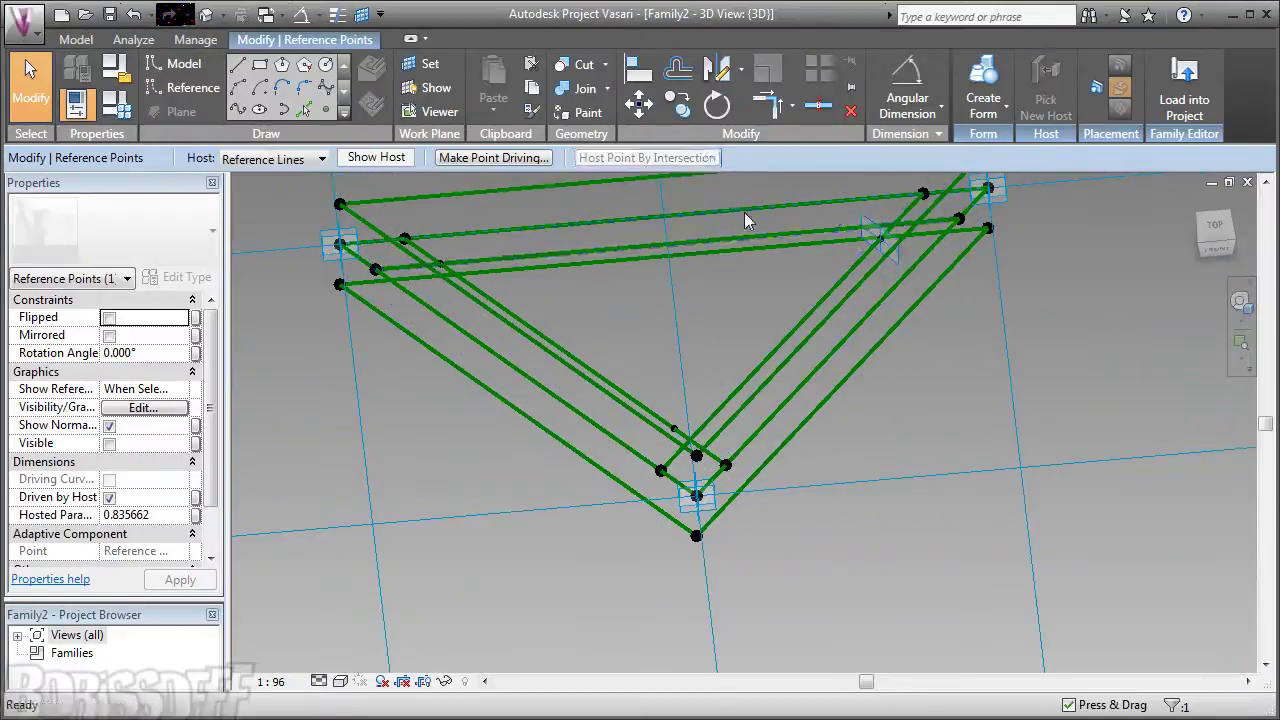
left_click(813, 256)
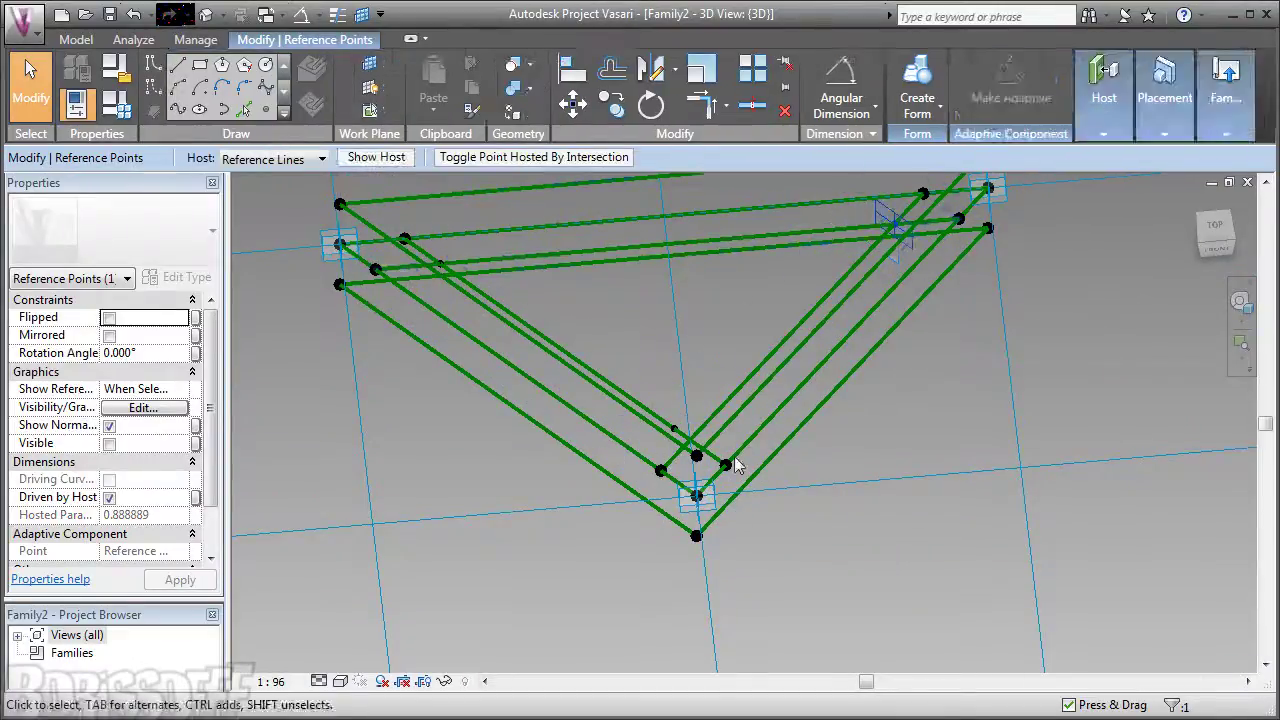
left_click(674, 430)
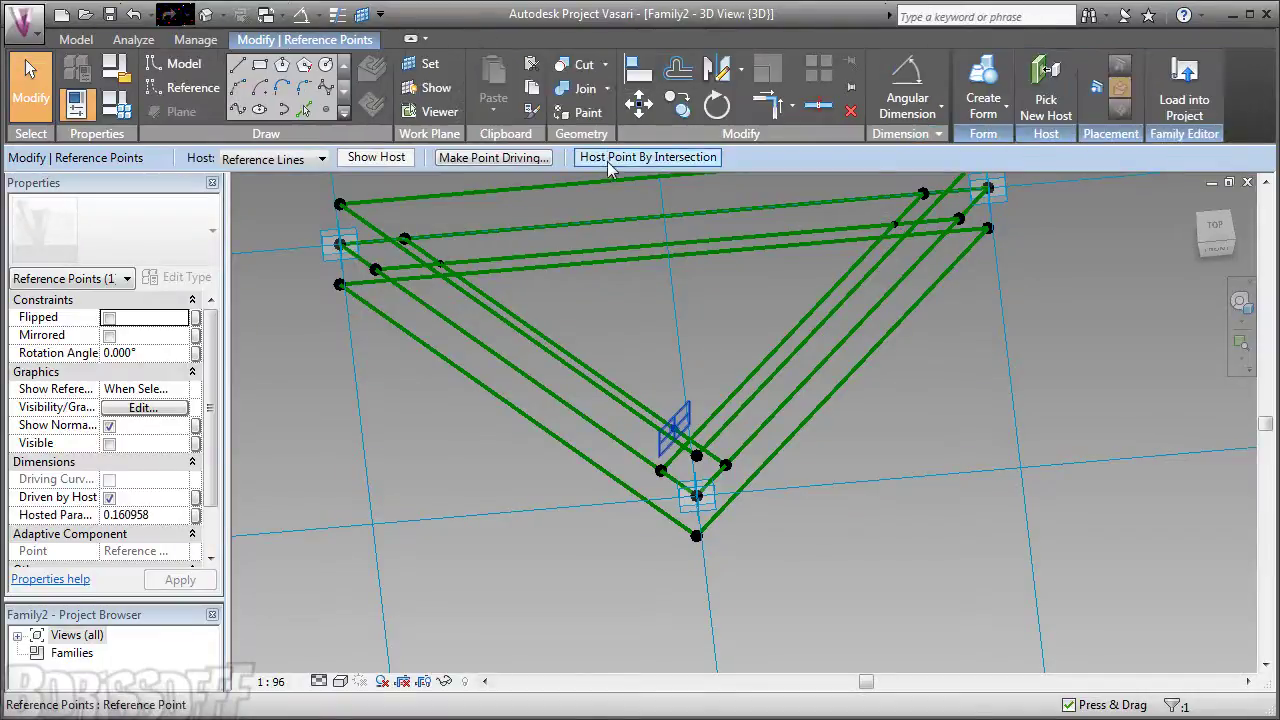
left_click(610, 160)
left_click(710, 408)
middle_click_drag(720, 430, 657, 600, "shift")
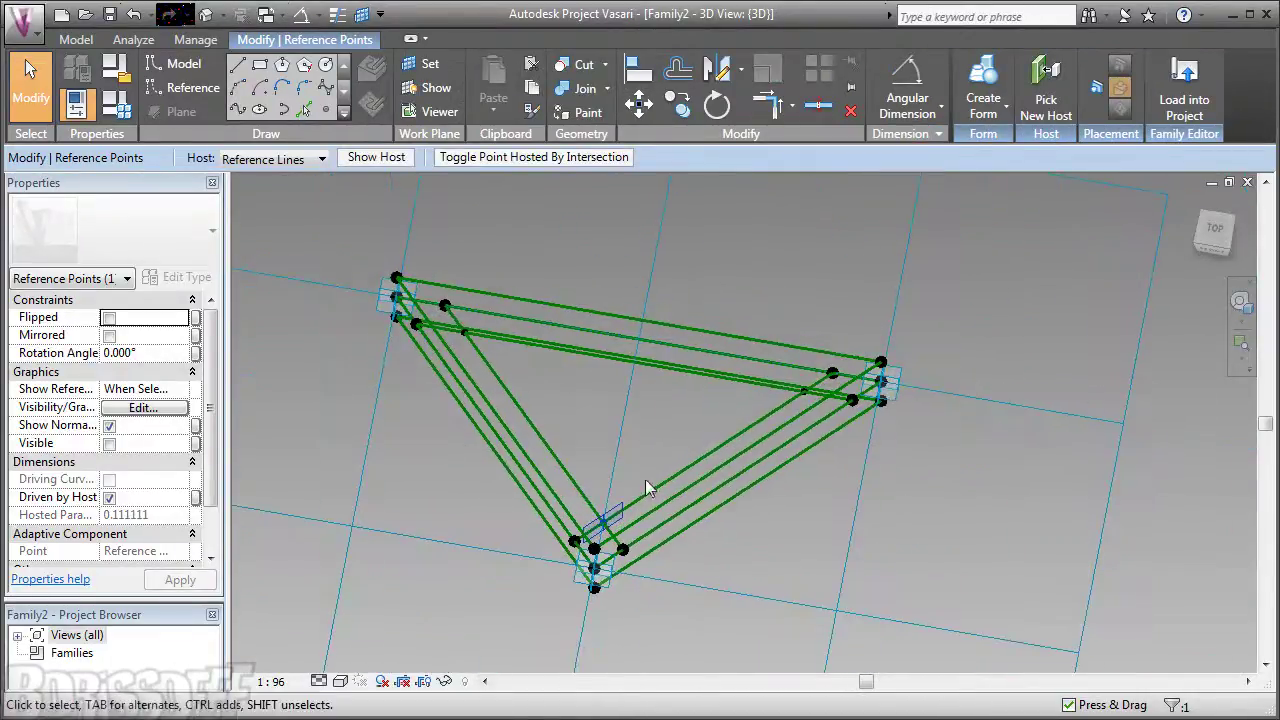
mouse_move(671, 529)
middle_mouse_down("shift")
mouse_move(669, 571)
mouse_move(640, 520)
middle_mouse_up("shift")
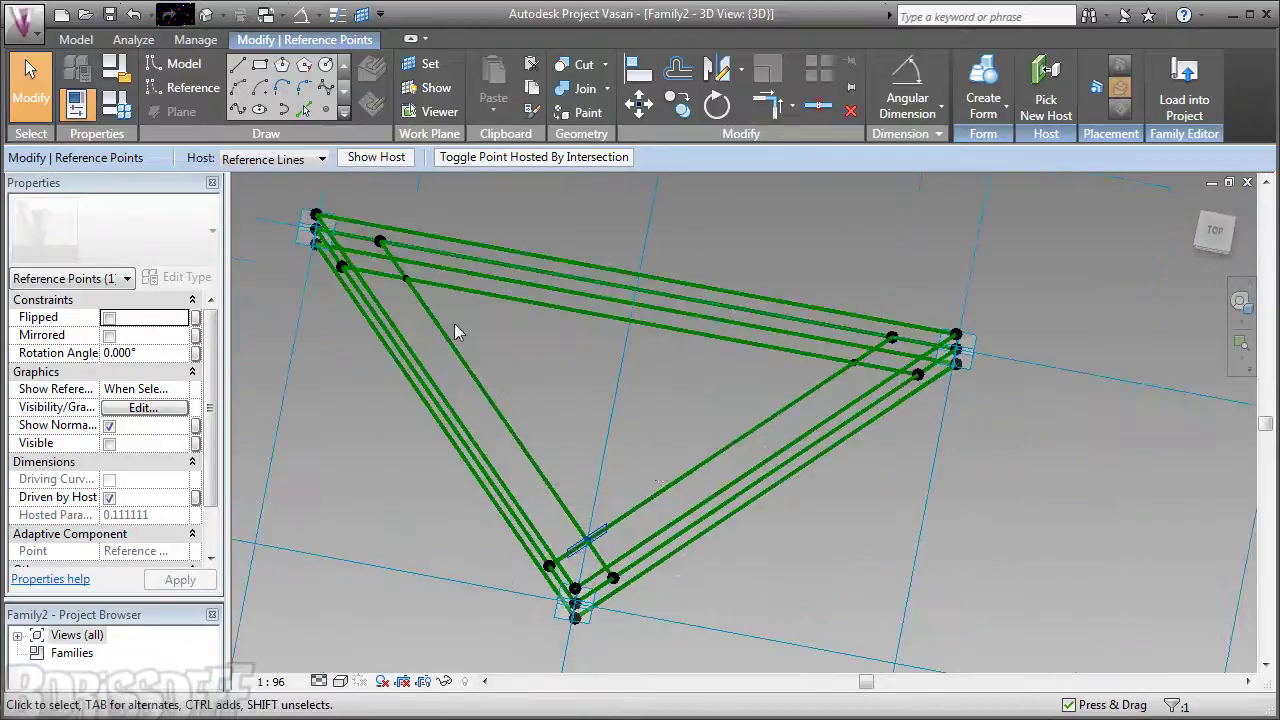
left_click(410, 285, "ctrl")
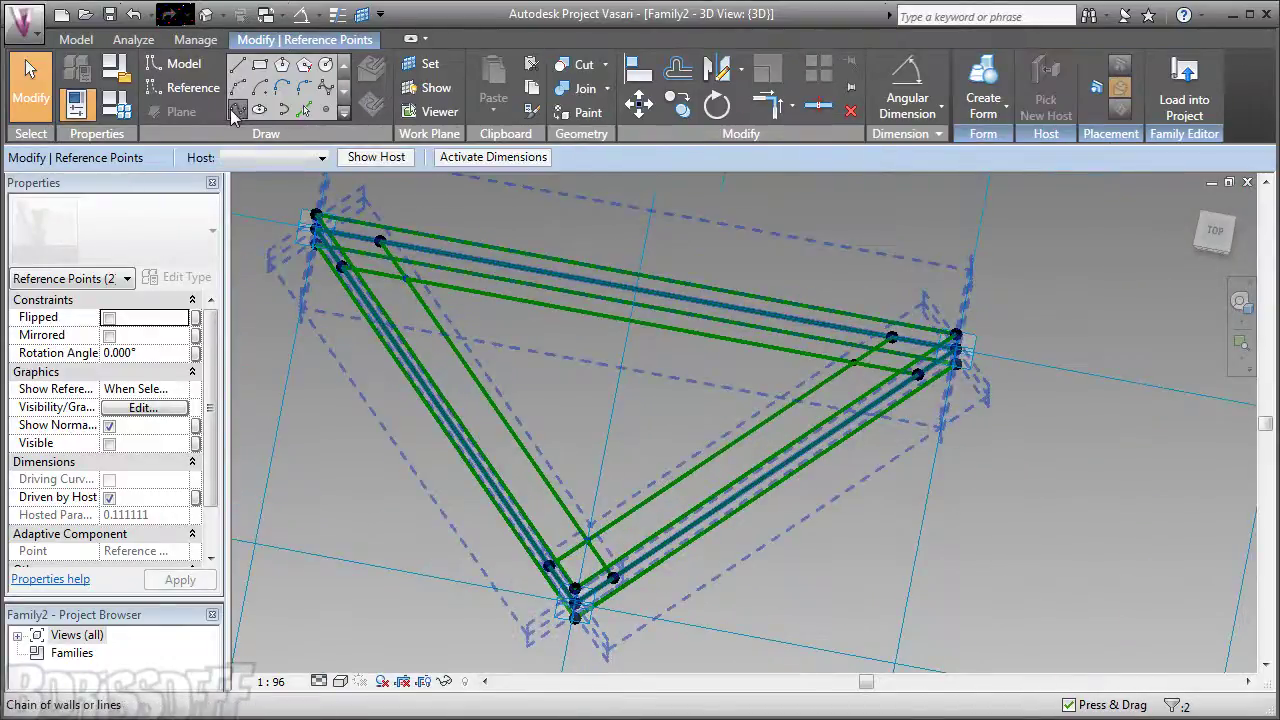
Step: Select the inner triangle's curtain-panel lines and mark them Is Reference Line
key("Escape")
left_click(412, 274)
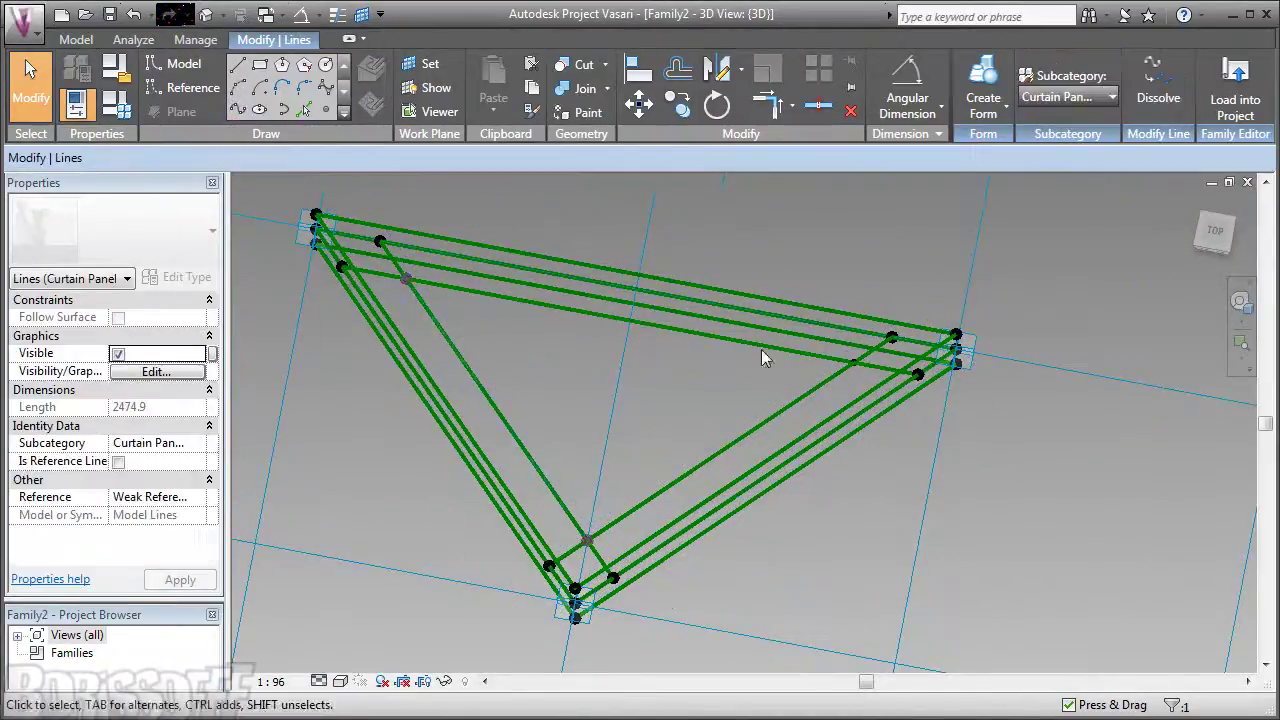
left_click(854, 363)
left_click(406, 278)
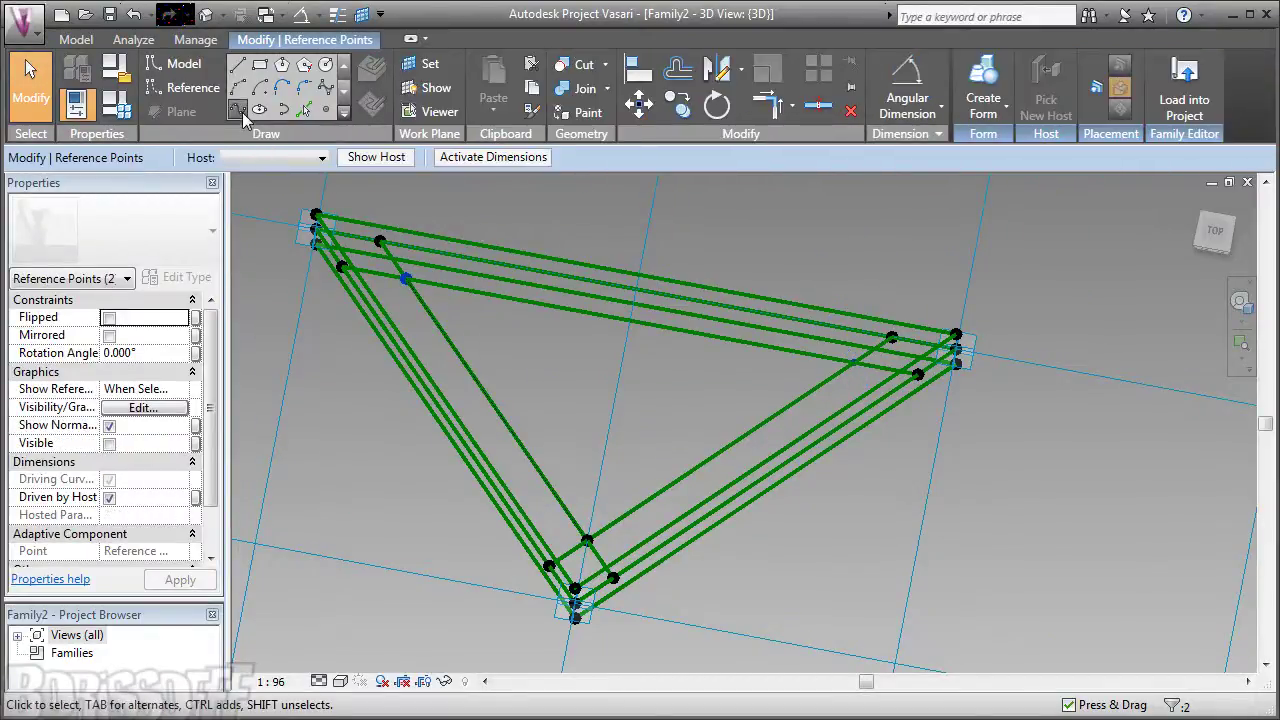
left_click(529, 295)
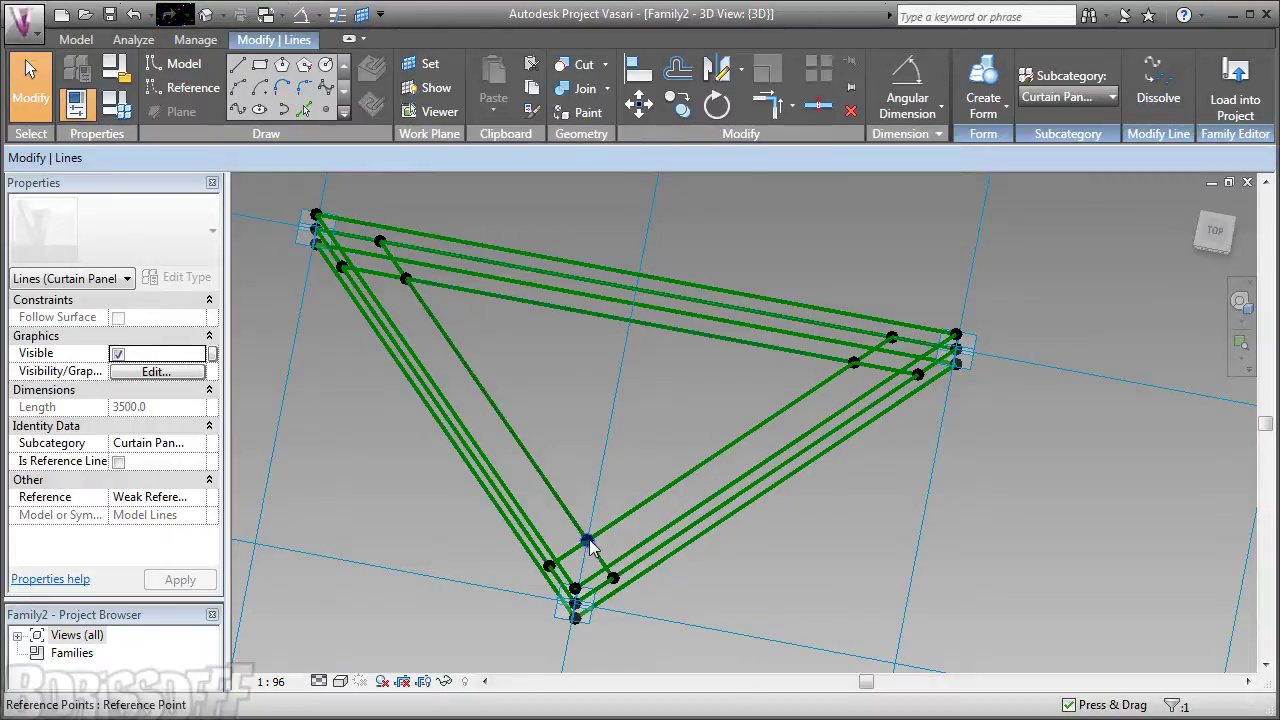
left_click(588, 543)
left_click(854, 363, "ctrl")
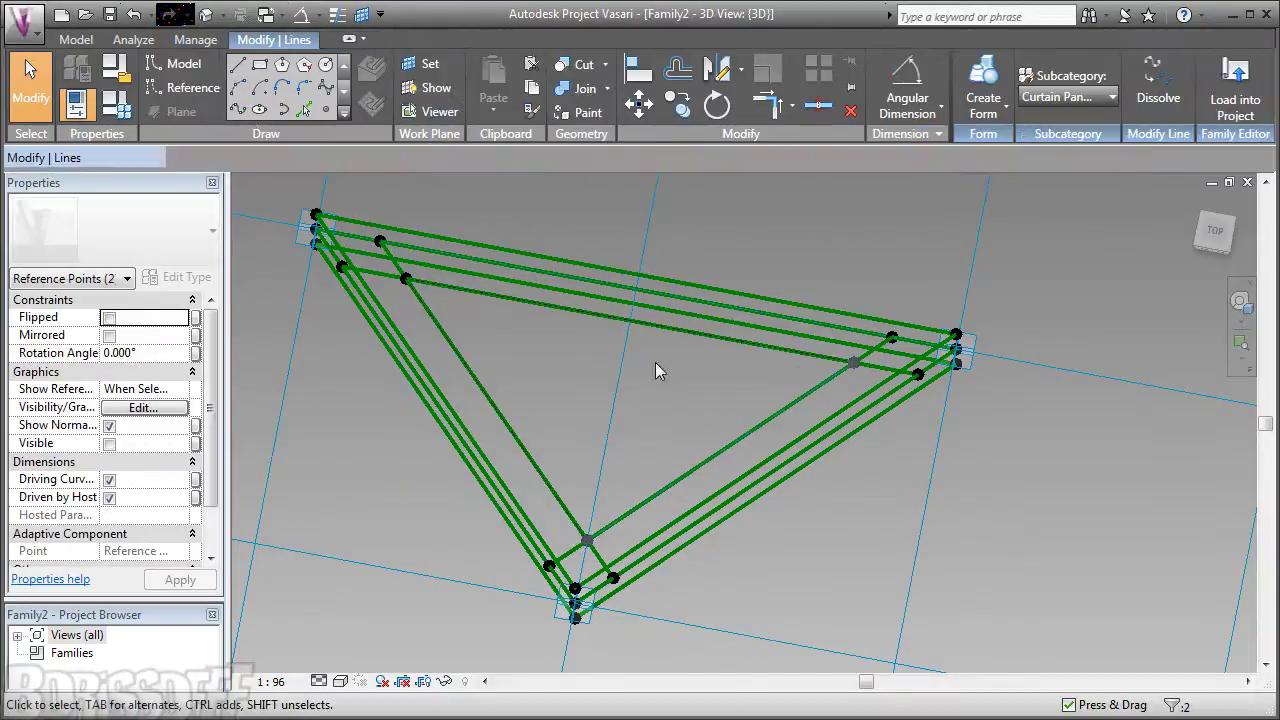
left_click(660, 405)
key("Escape")
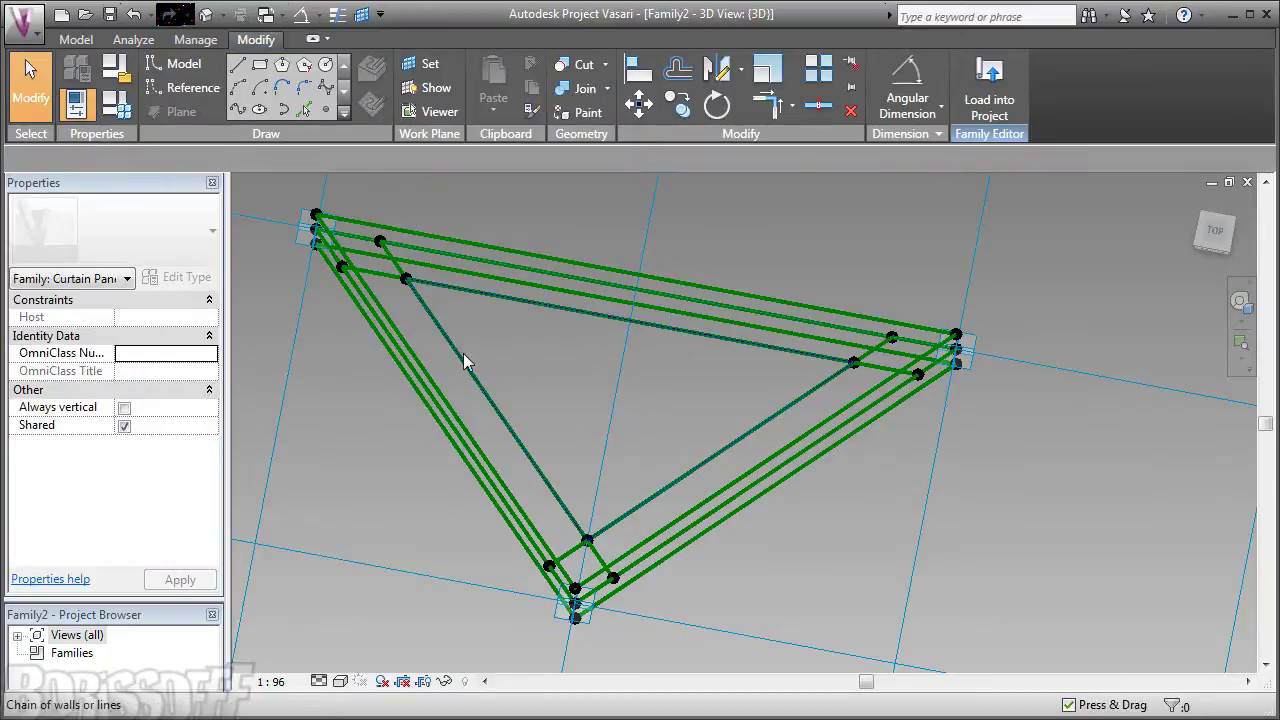
left_click(465, 362)
left_click(118, 462)
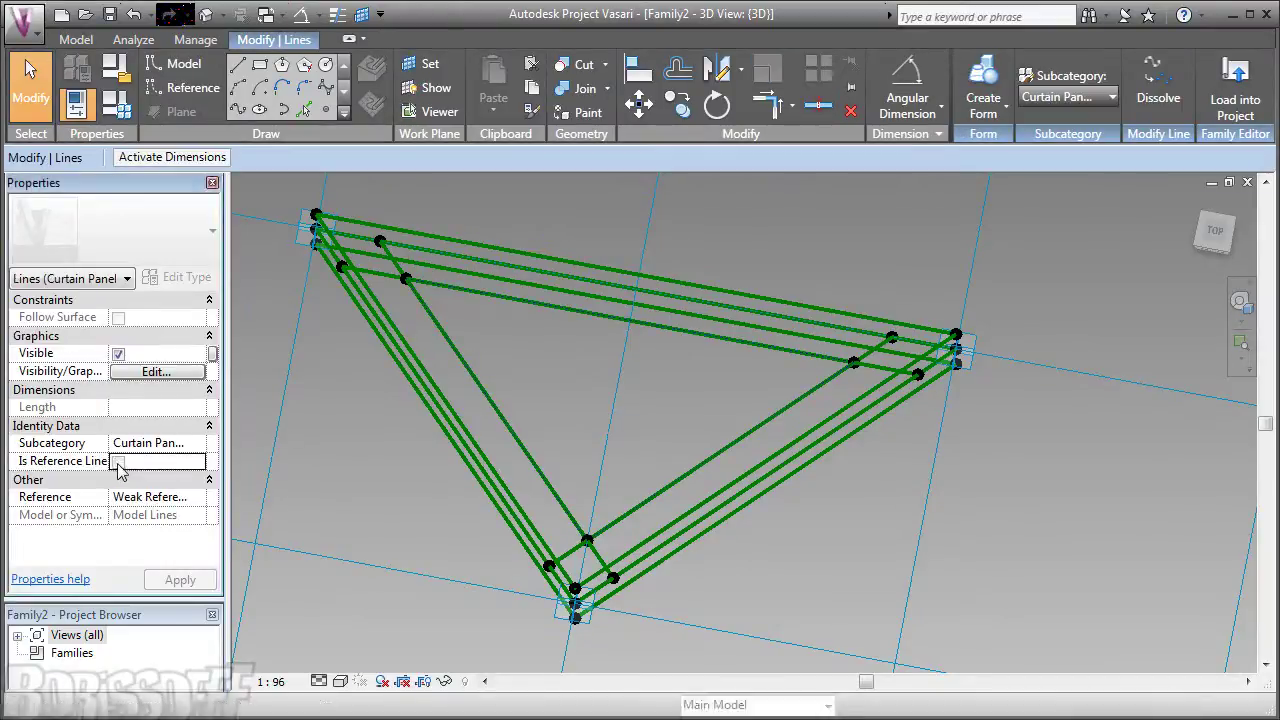
left_click(489, 525)
middle_click_drag(489, 525, 450, 371, "shift")
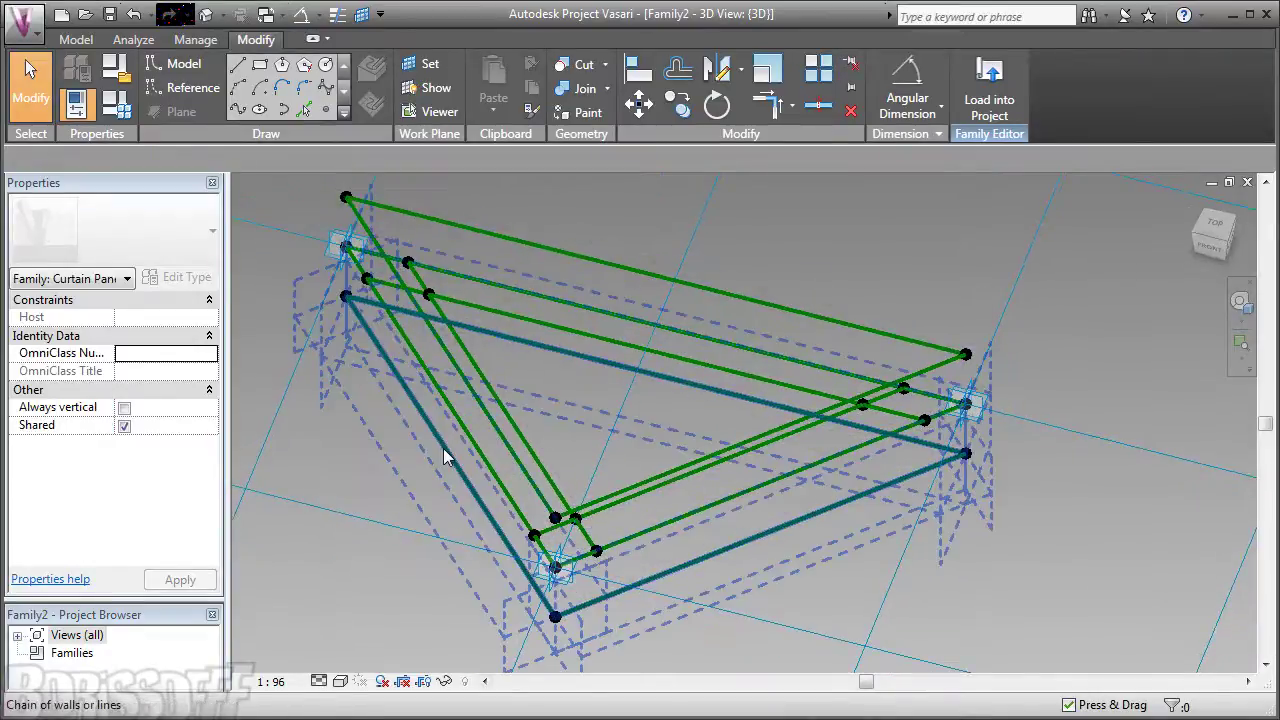
Step: Create a solid form between the upper and lower reference-line triangles
left_click(446, 457)
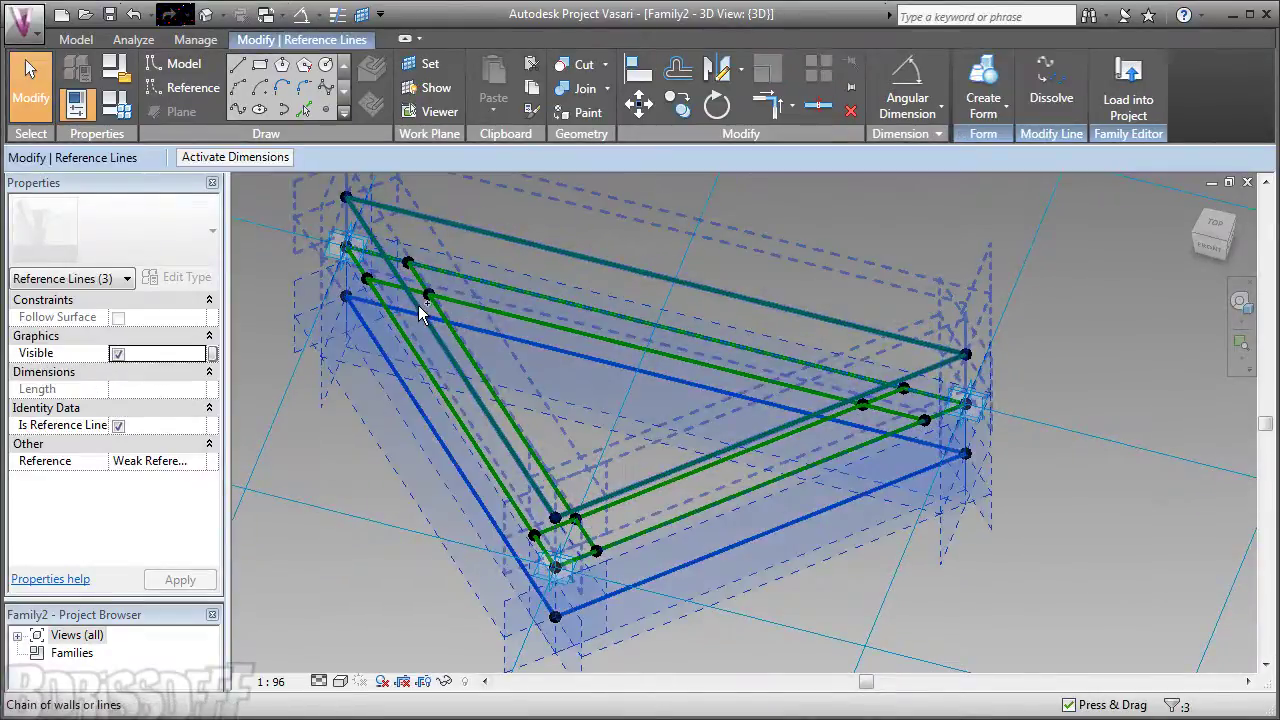
left_click(420, 313, "ctrl")
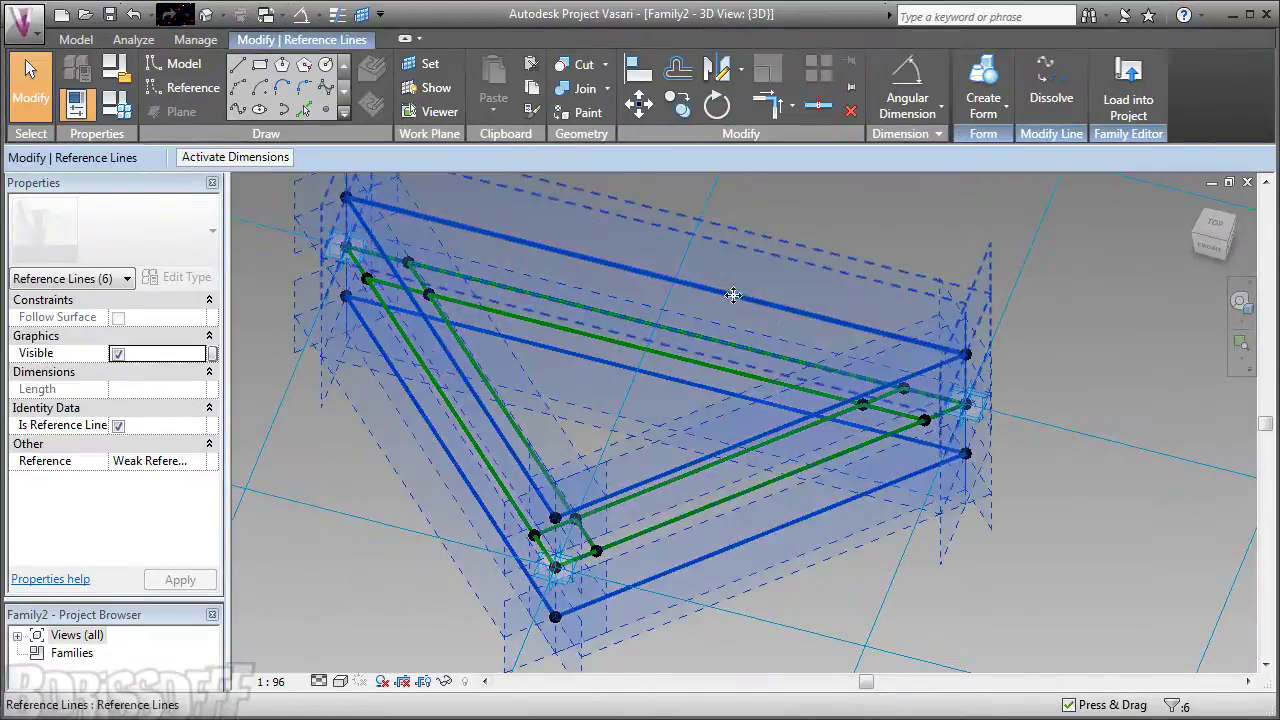
left_click(988, 77)
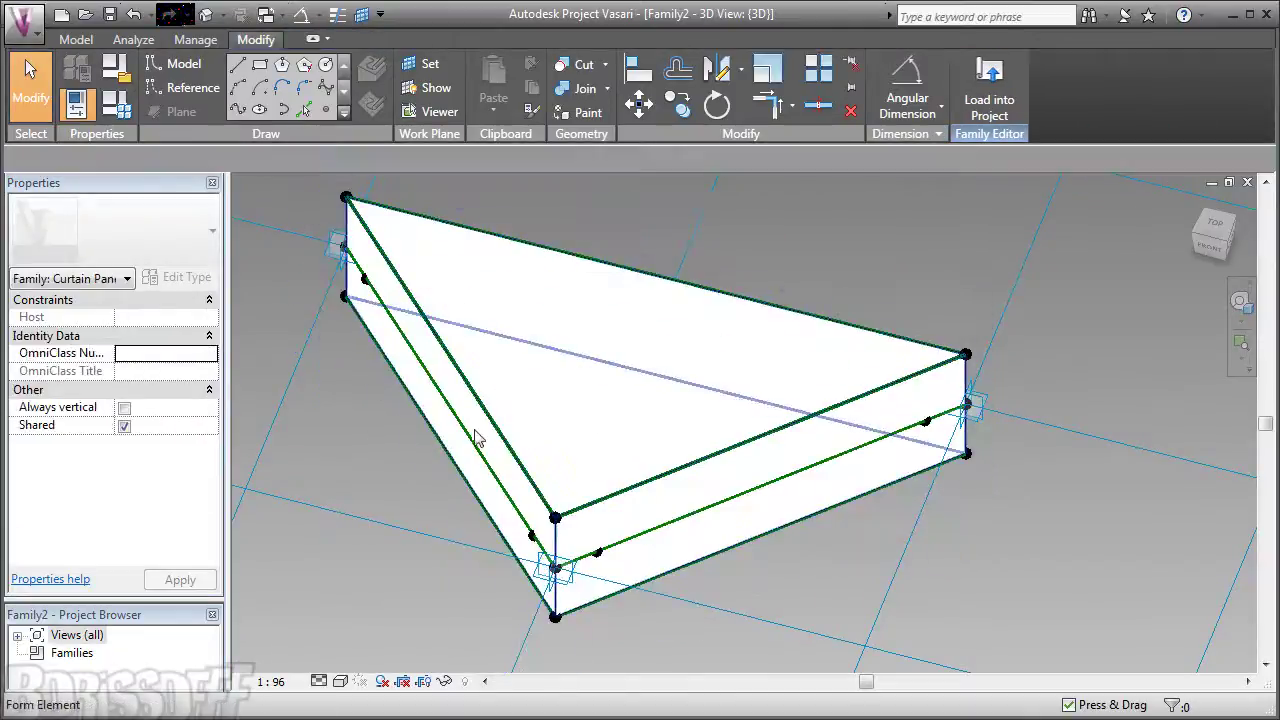
Step: Associate the solid's Material with a new family parameter named Material
left_click(486, 434)
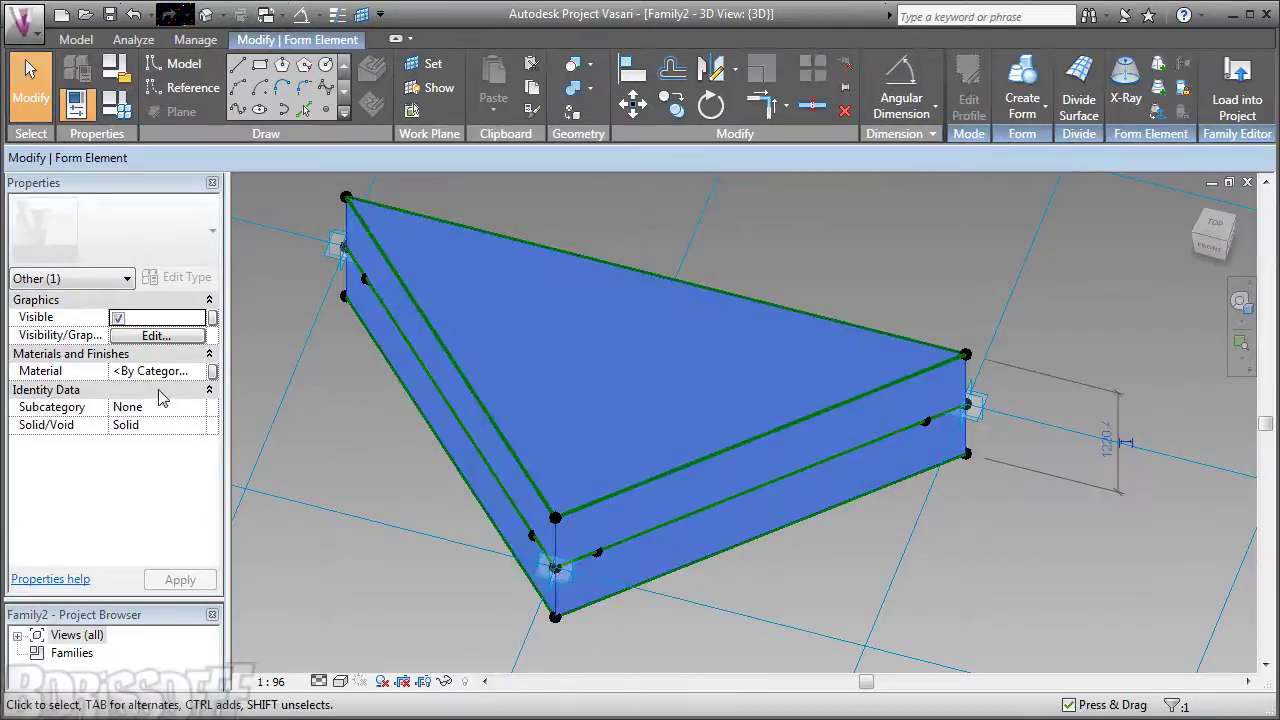
left_click(212, 371)
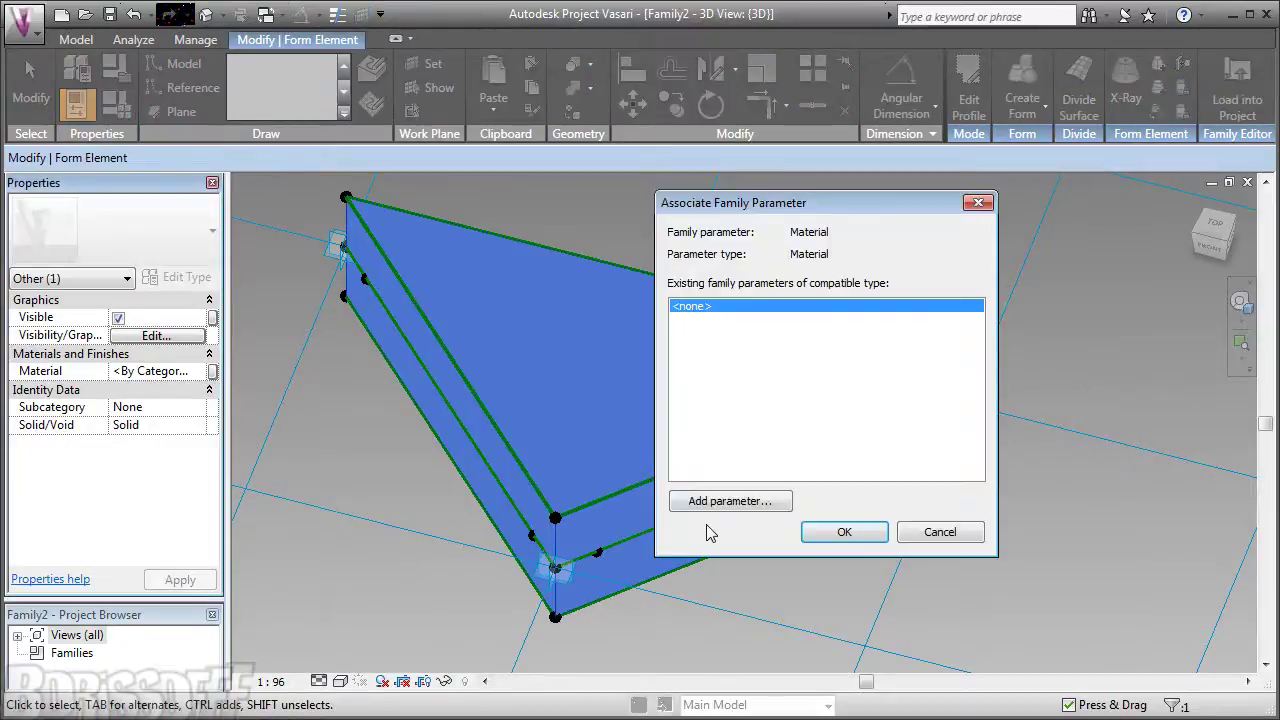
left_click(708, 506)
type("Material")
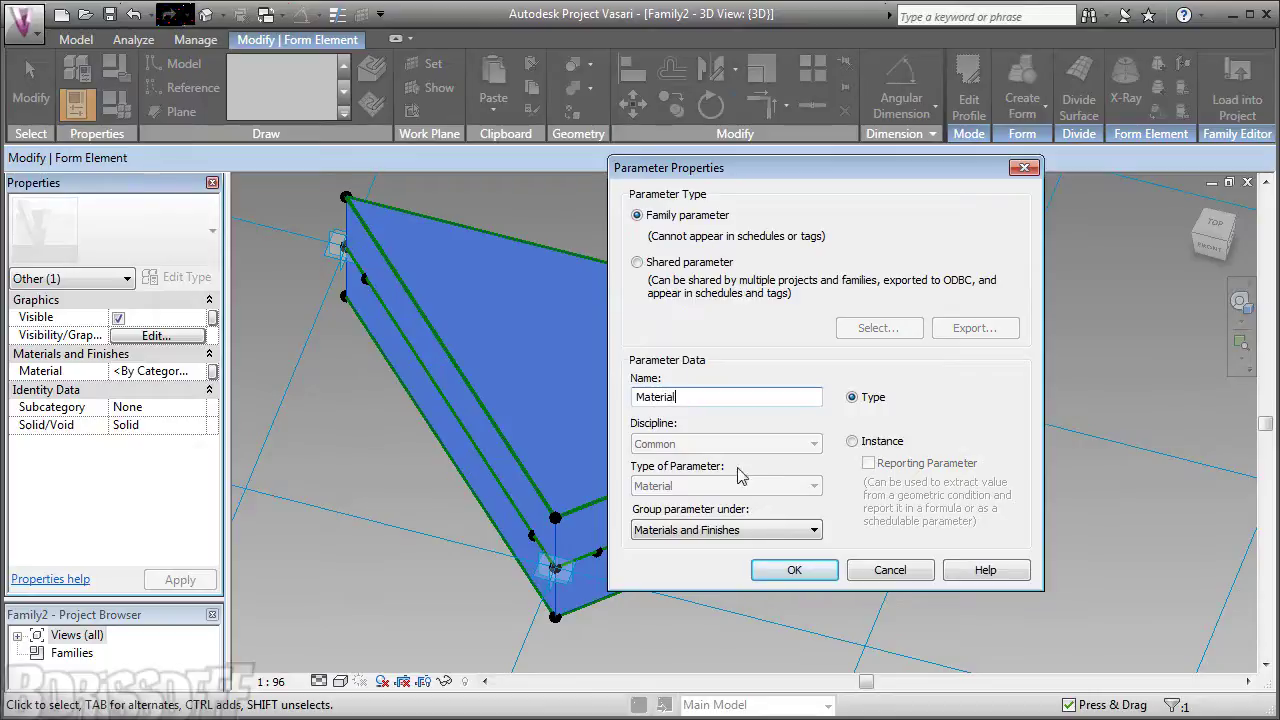
left_click(810, 572)
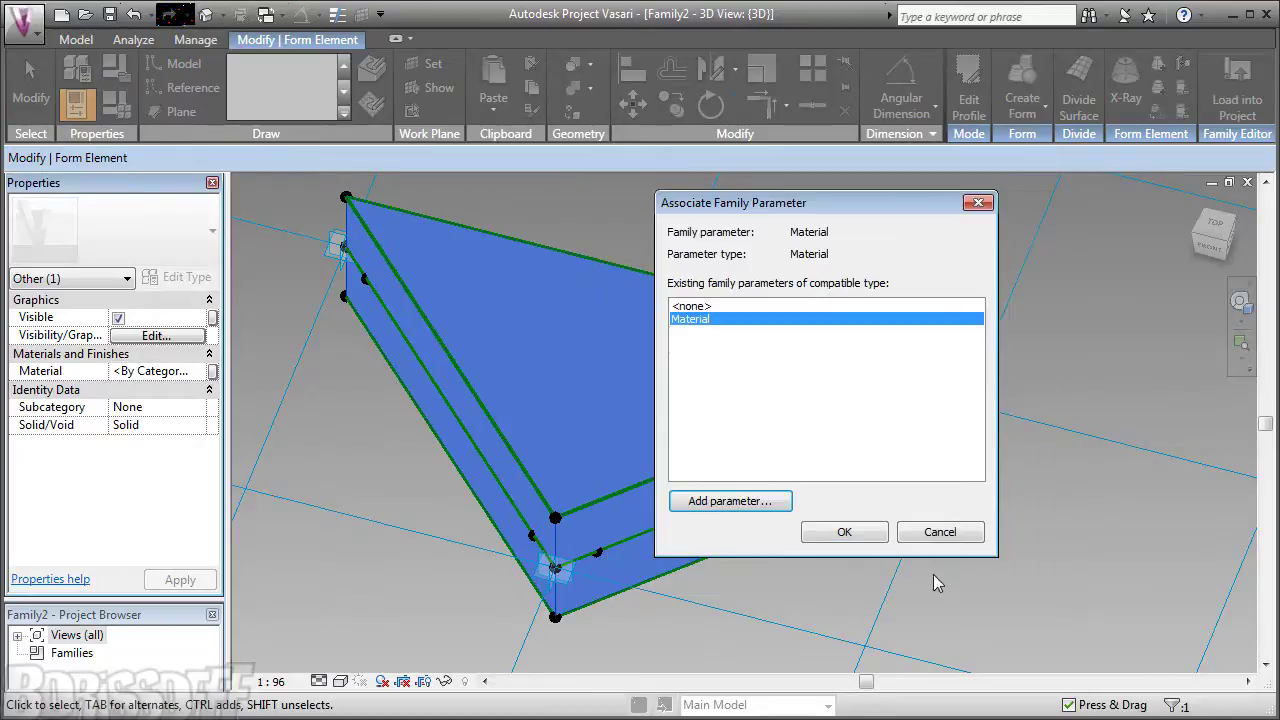
left_click(854, 537)
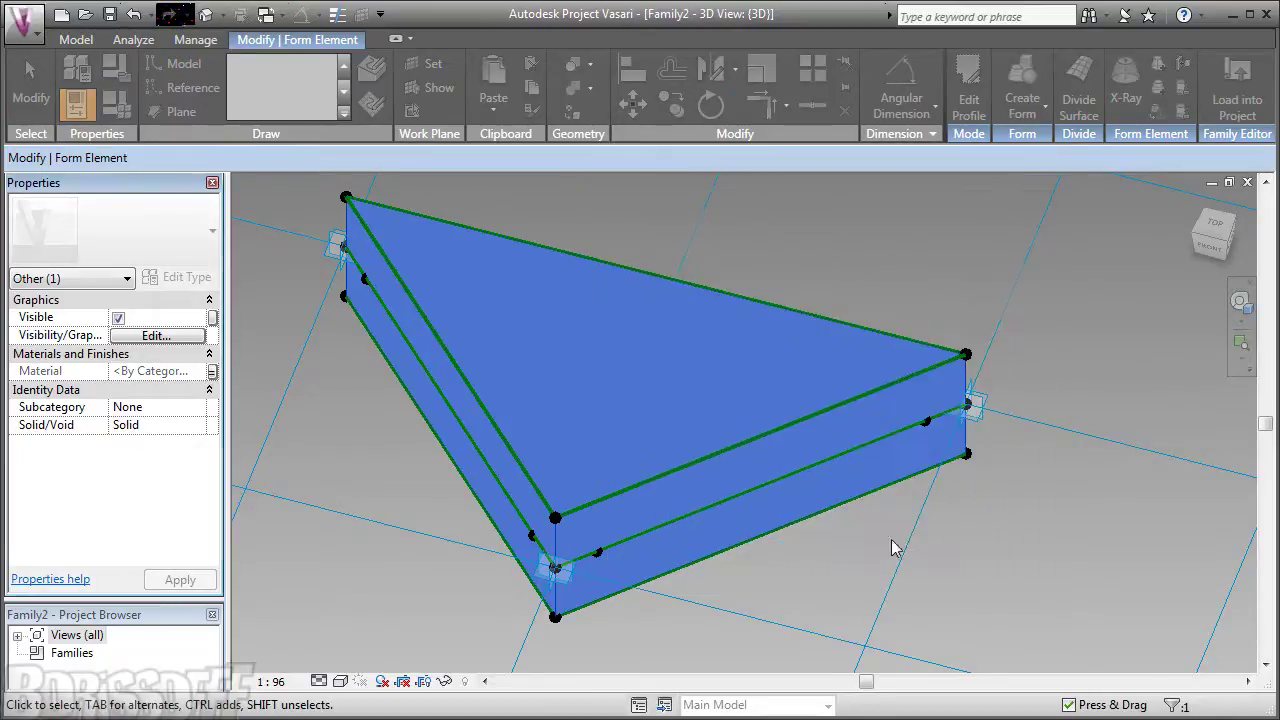
Step: With the solid hidden, build a solid frame ring from three reference-line chains
left_click(445, 682)
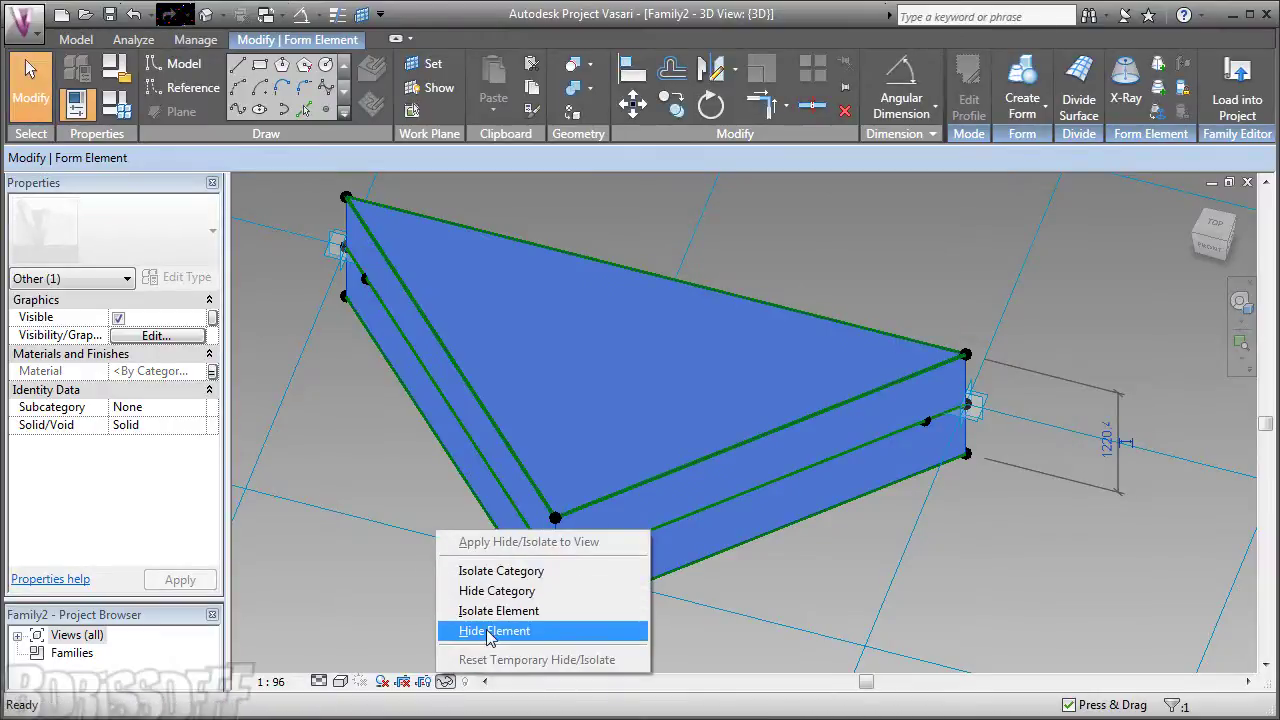
left_click(492, 630)
key("Tab")
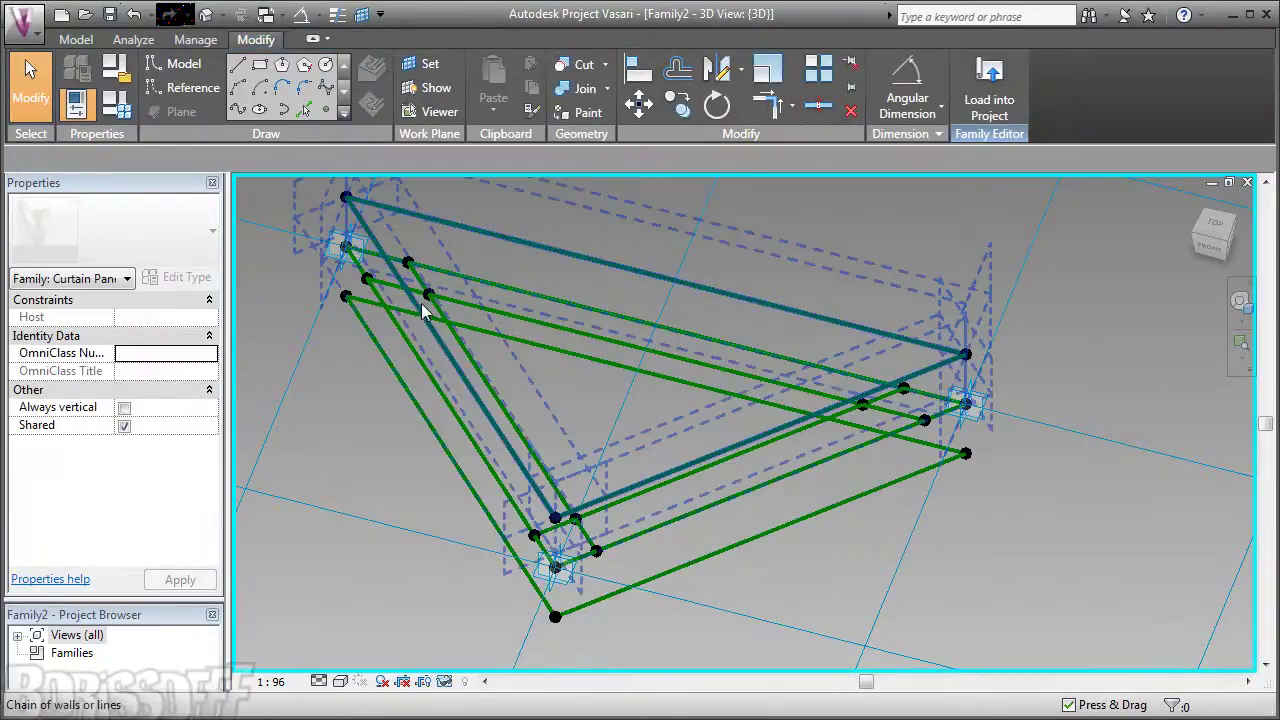
left_click(452, 350)
left_click(457, 368, "ctrl")
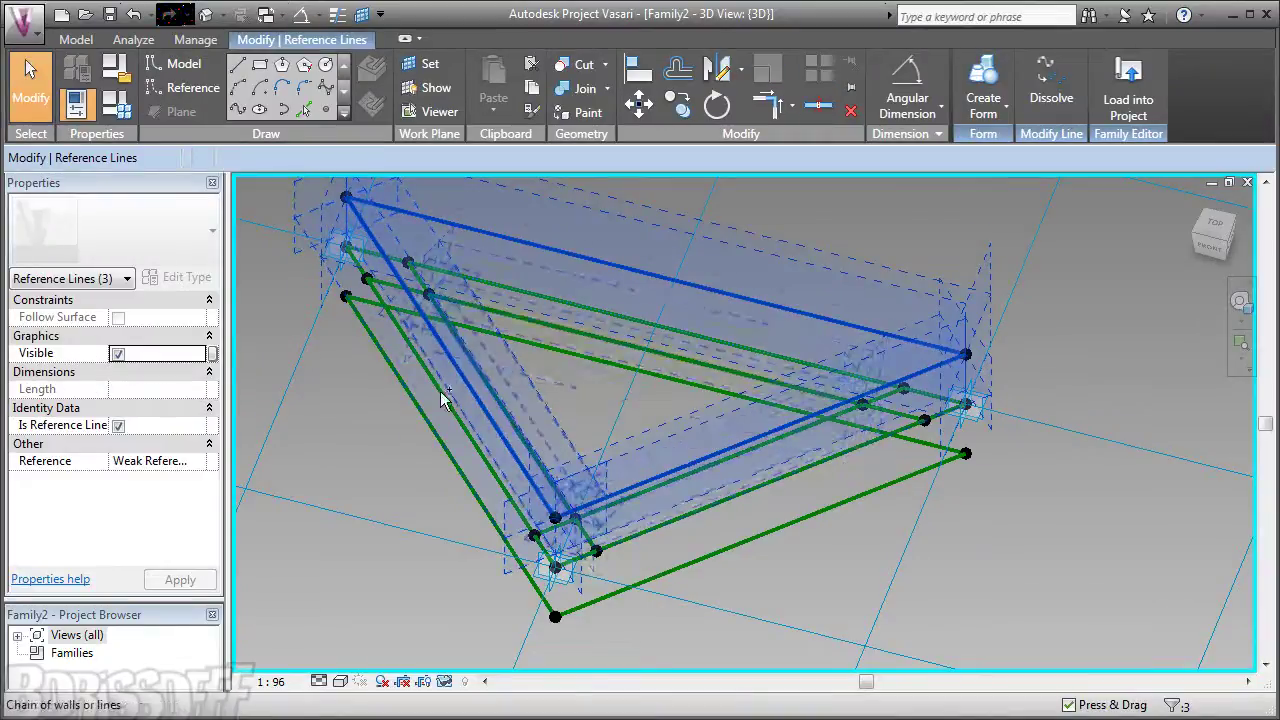
left_click(426, 413, "ctrl")
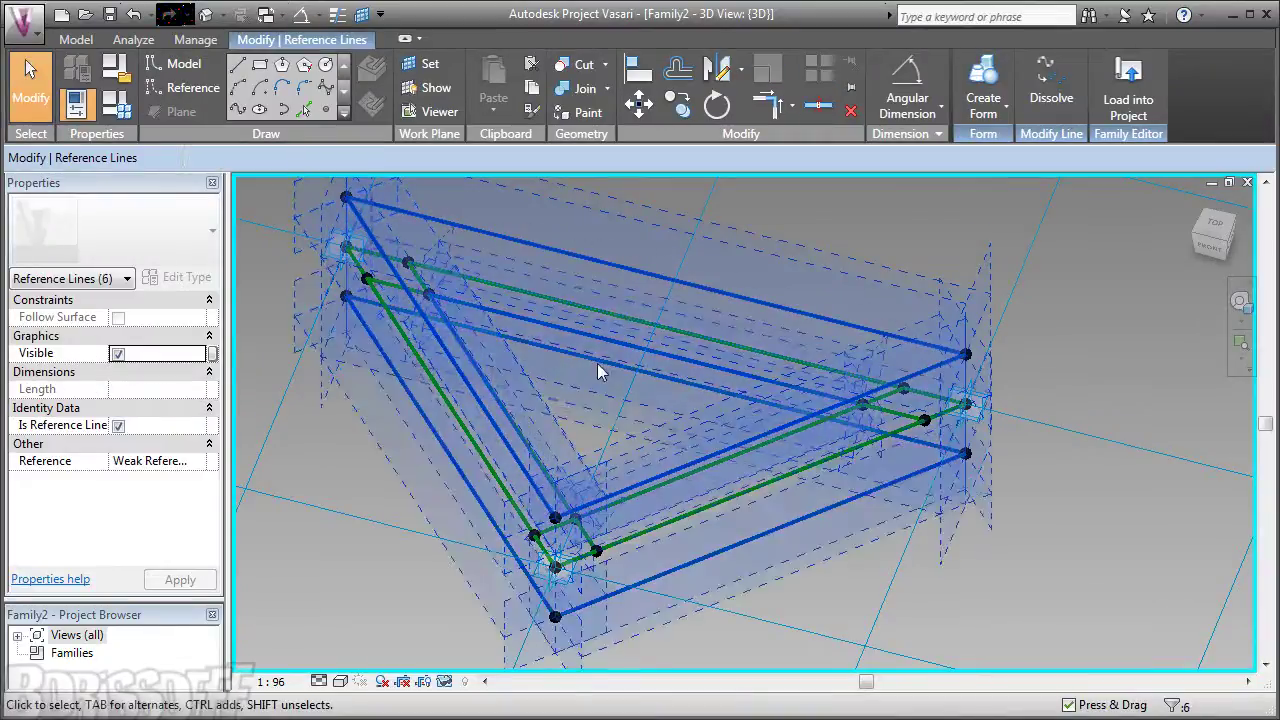
left_click(984, 105)
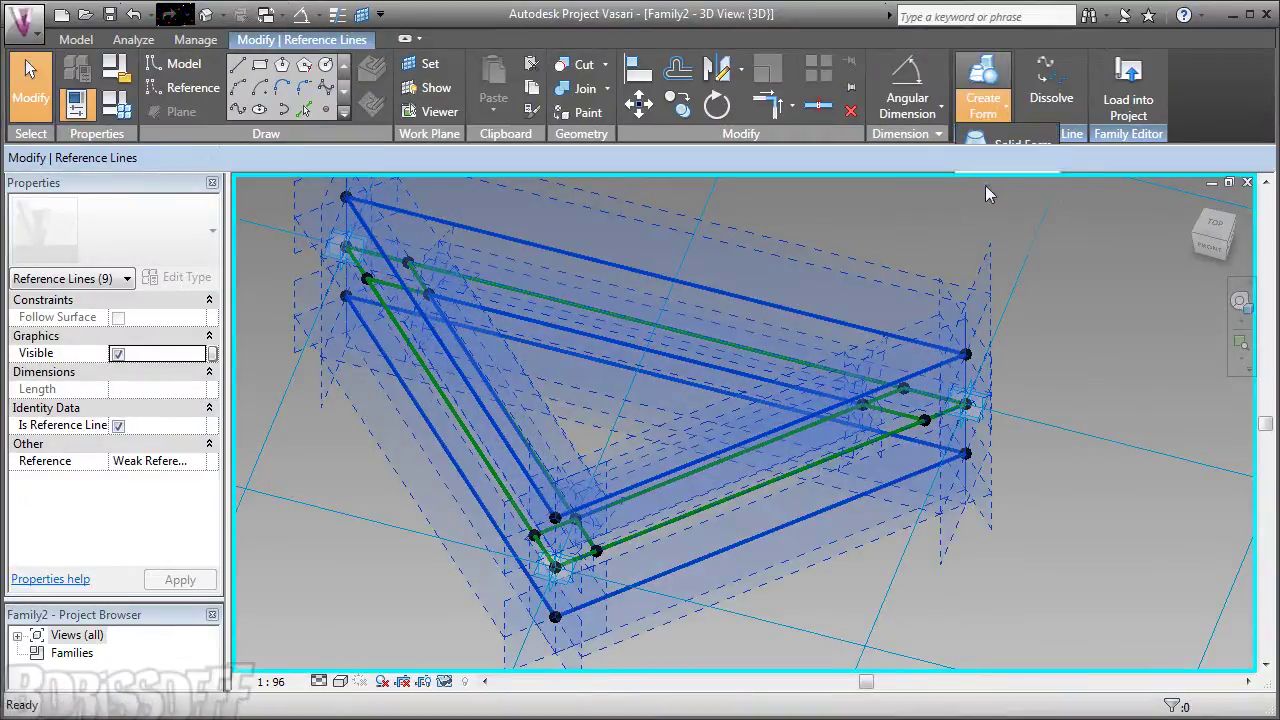
left_click(1010, 146)
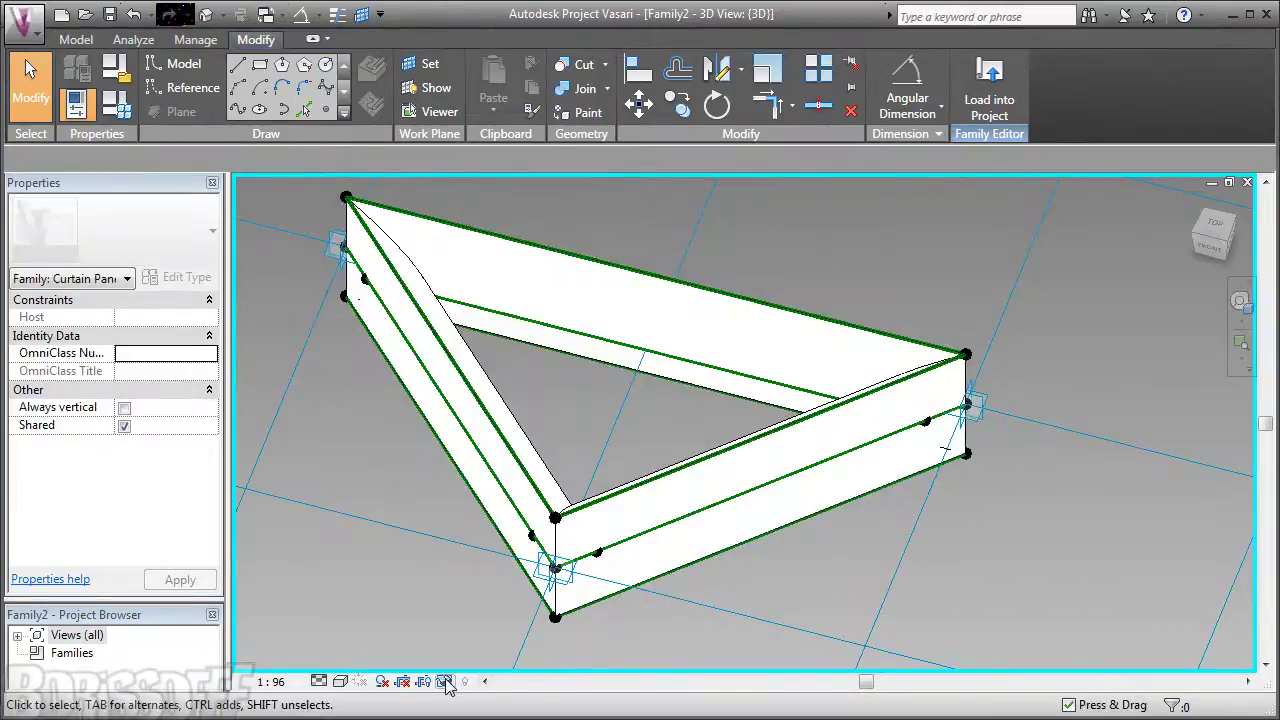
Step: Unhide the solid and fill the inner triangle chain with a surface form
left_click(445, 681)
left_click(543, 660)
mouse_move(423, 523)
middle_mouse_down("shift")
mouse_move(500, 486)
mouse_move(457, 543)
mouse_move(551, 378)
middle_mouse_up("shift")
key("Tab")
left_click(580, 305)
left_click(983, 88)
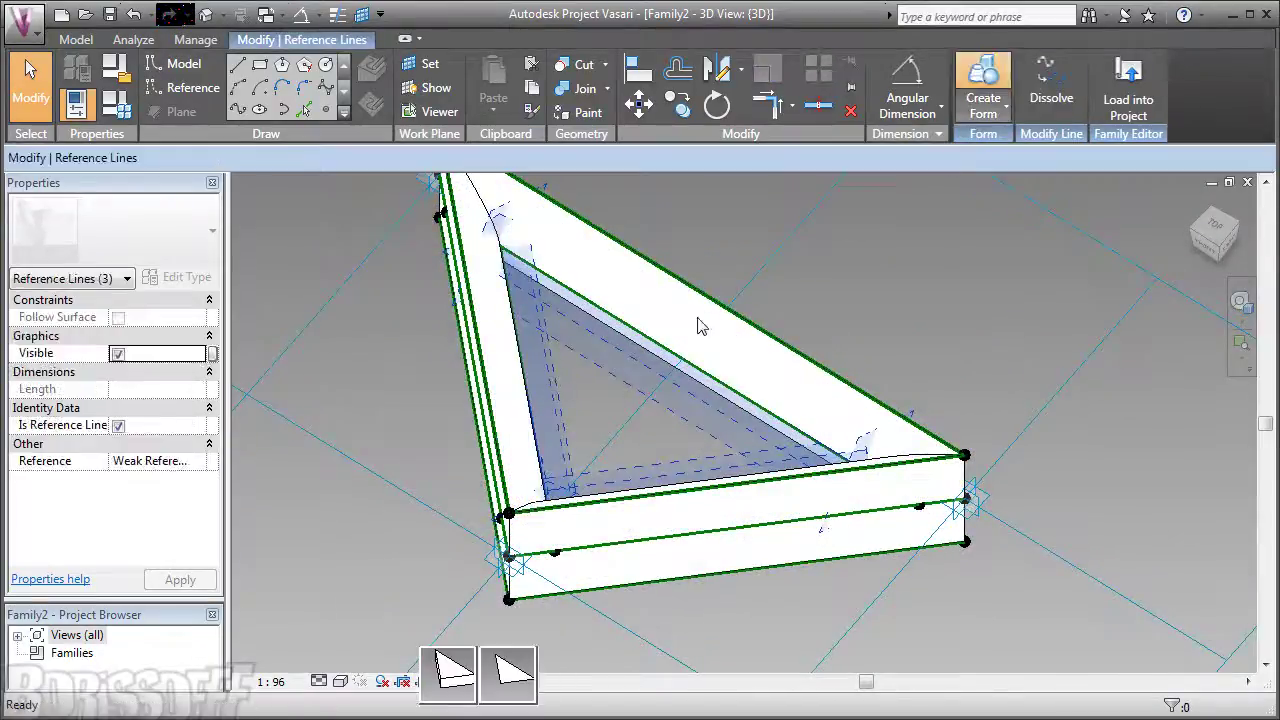
Step: Tie the inner triangular panel's material to a new family parameter named Glass
left_click(555, 380)
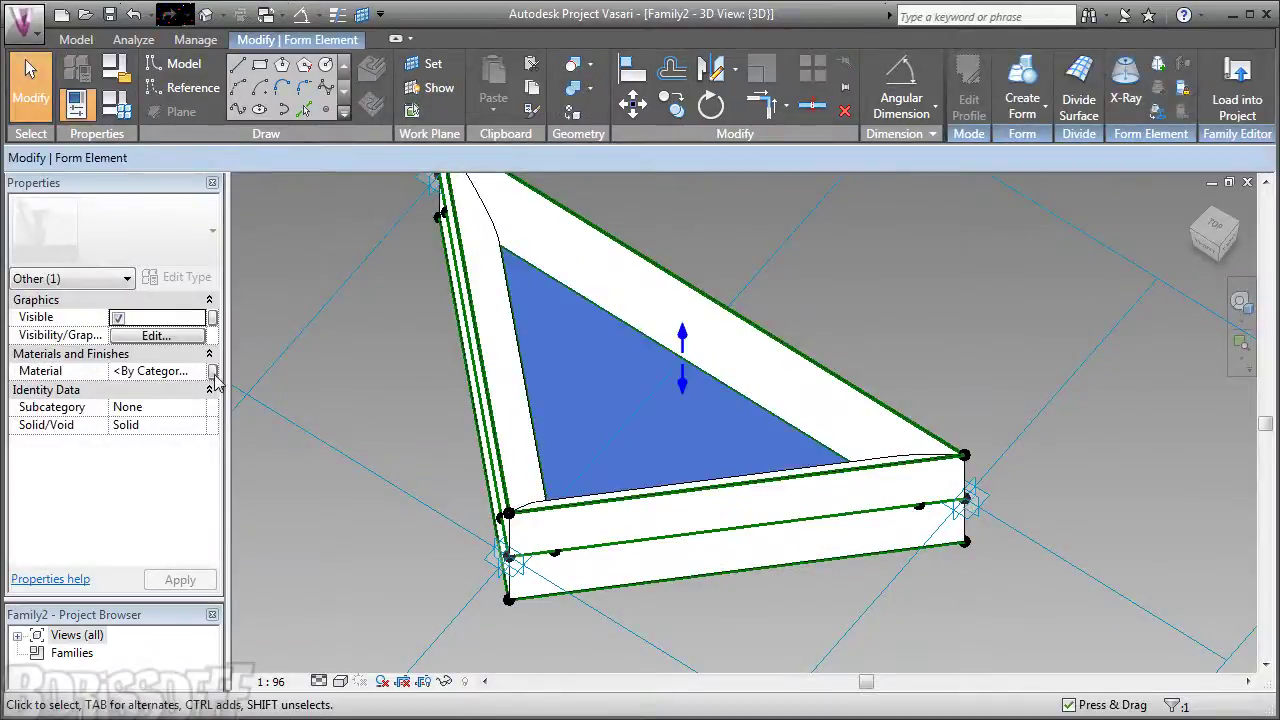
left_click(212, 371)
left_click(722, 507)
type("Glass")
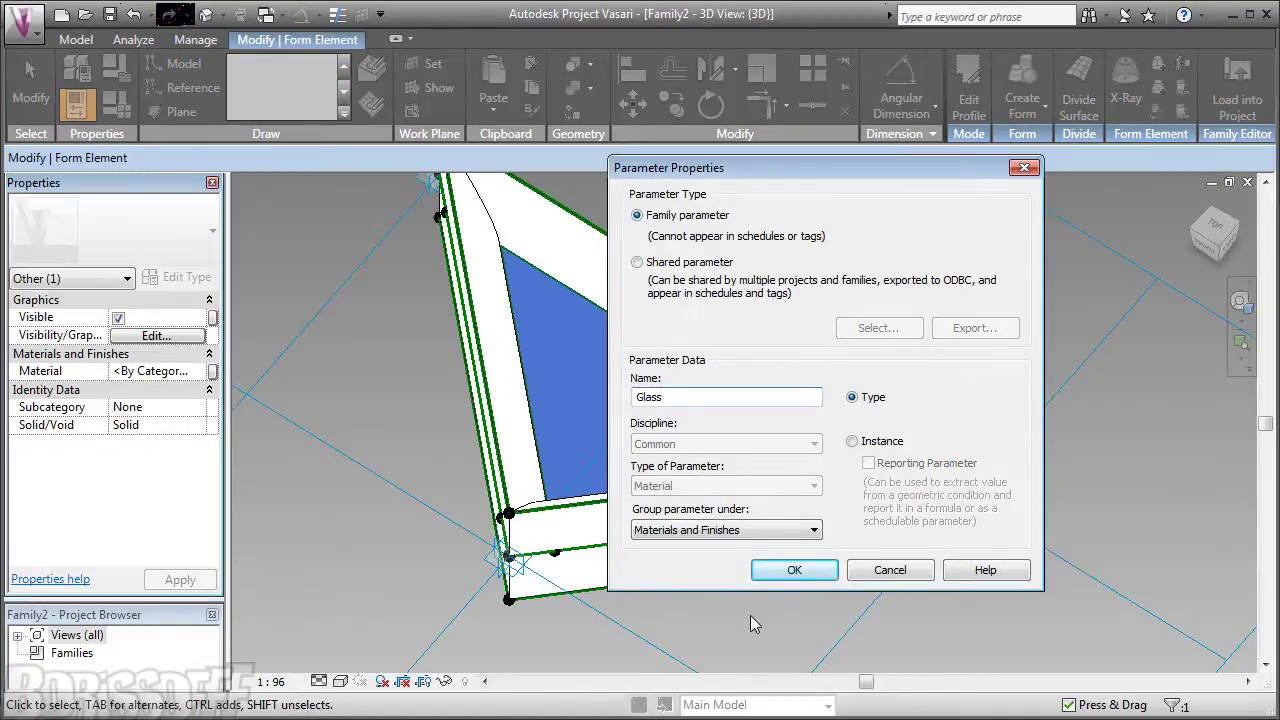
left_click(818, 573)
left_click(820, 541)
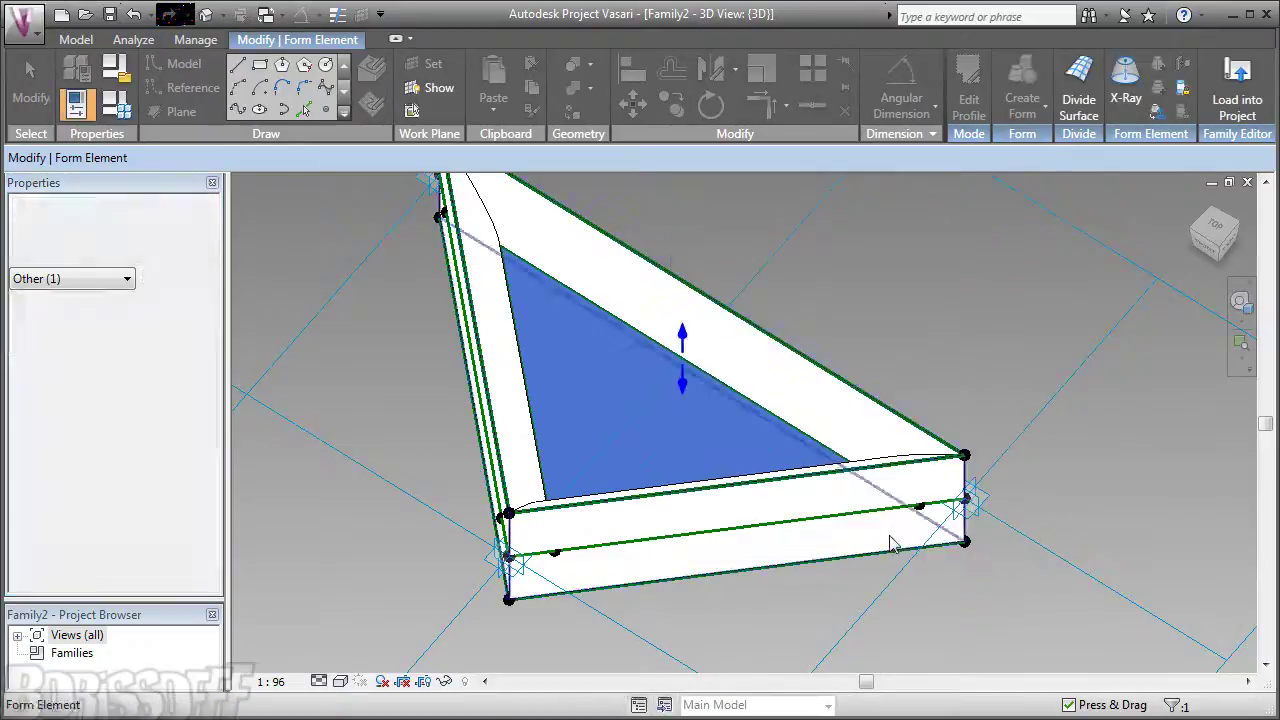
left_click(991, 503)
middle_click_drag(693, 514, 610, 433, "shift")
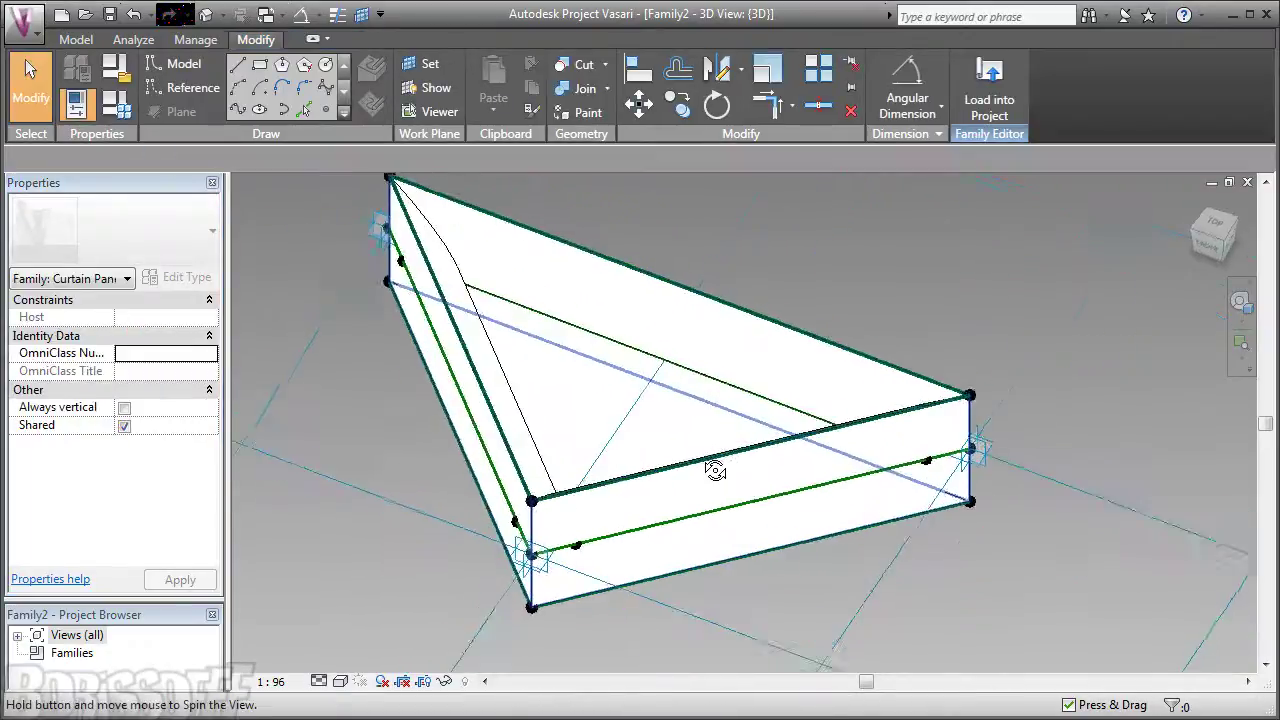
left_click(610, 430)
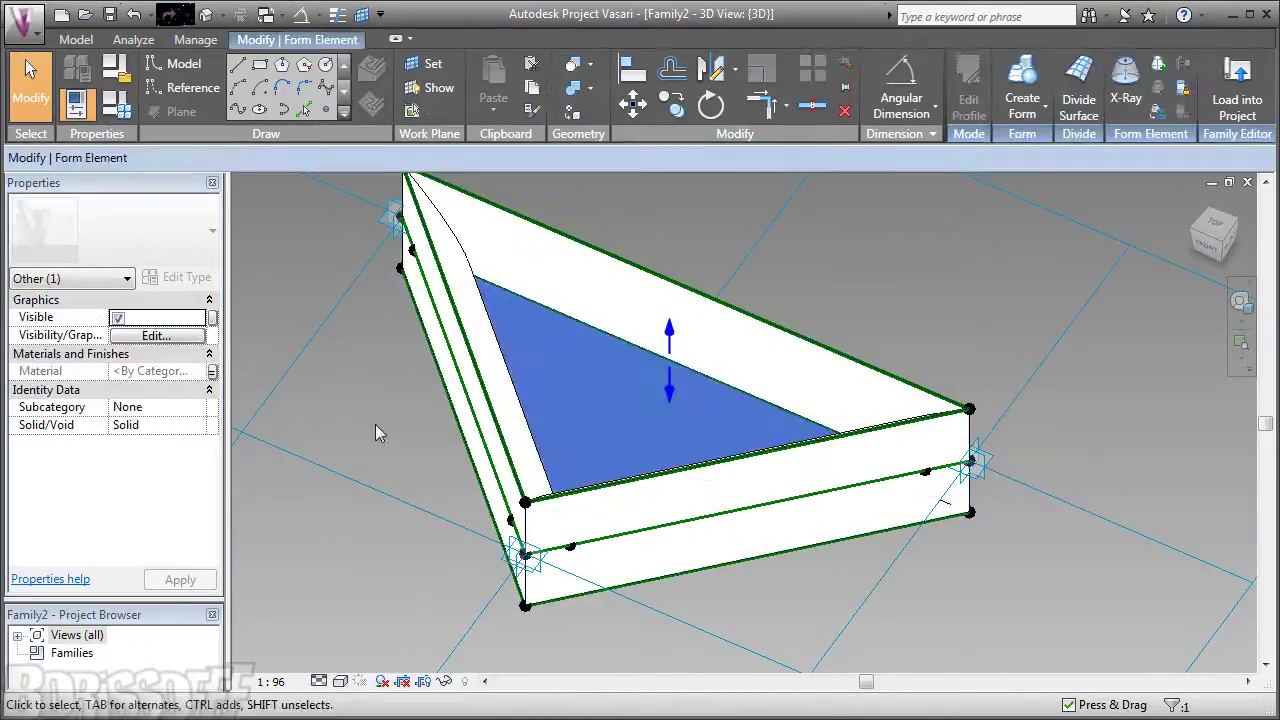
key("Escape")
left_click(117, 104)
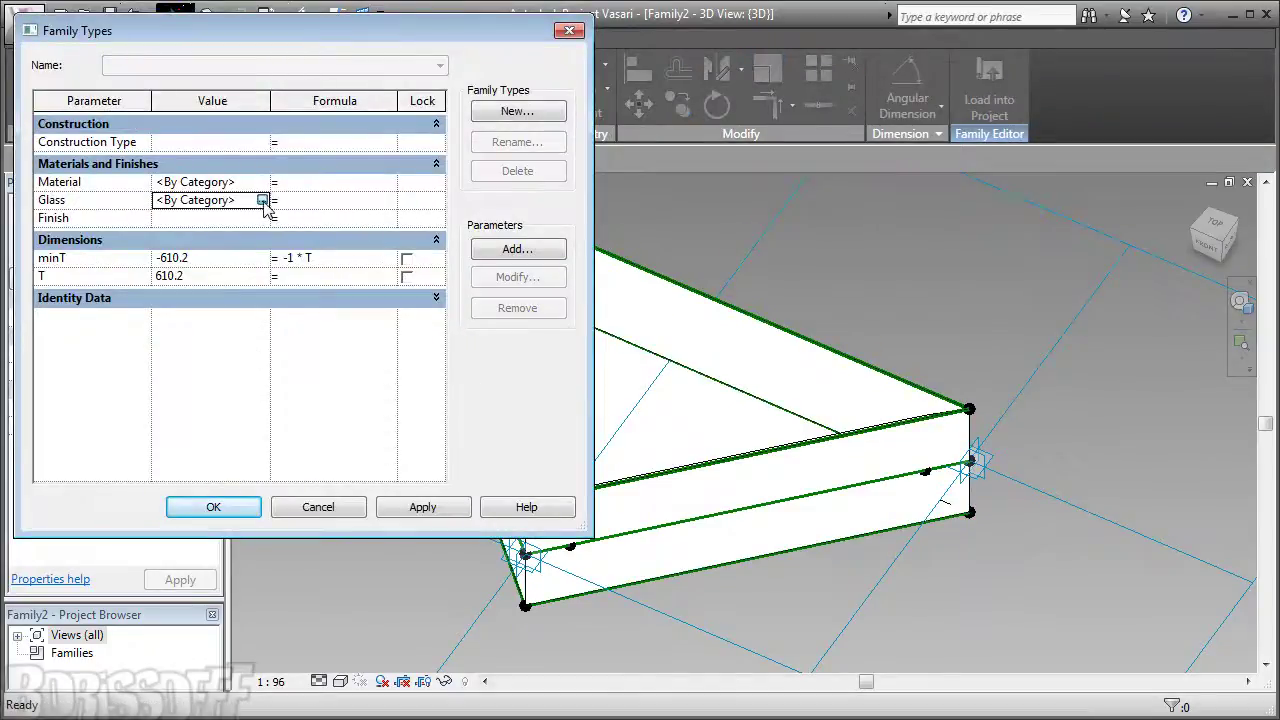
Step: Assign the Glass material to Glass, and a Default copy named Default 2 to Material
left_click(262, 200)
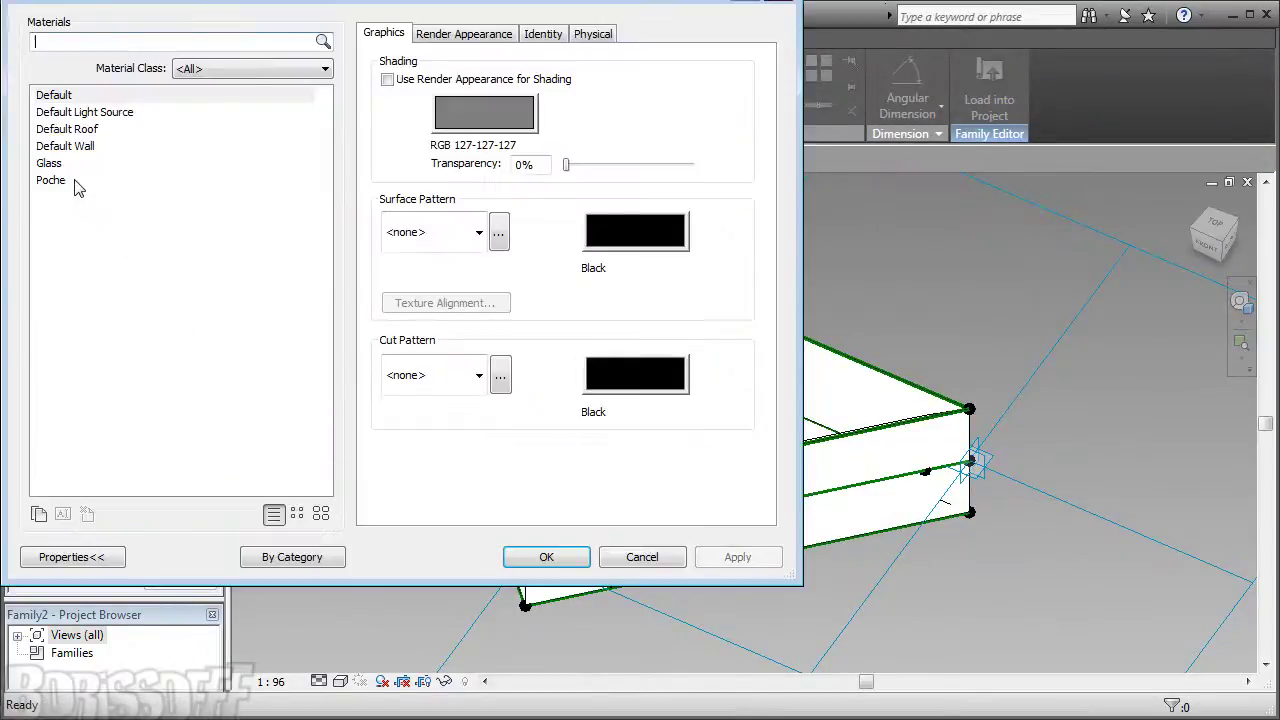
left_click(546, 557)
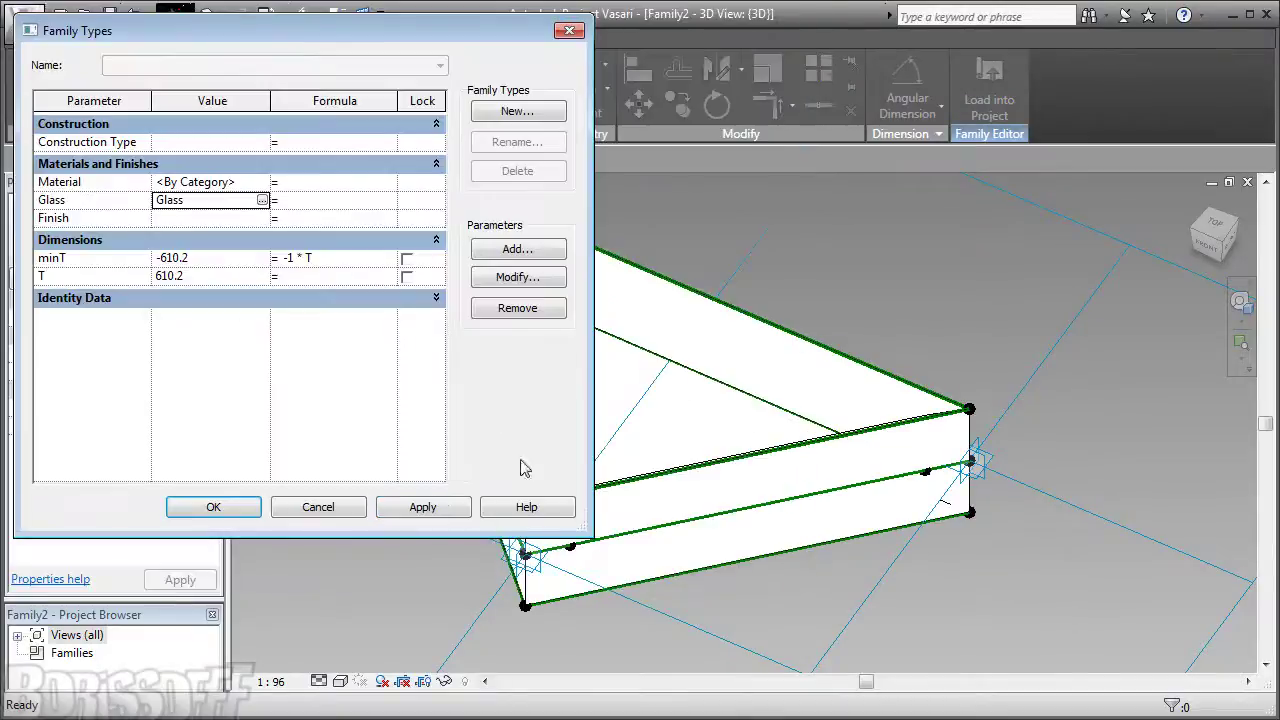
left_click(262, 182)
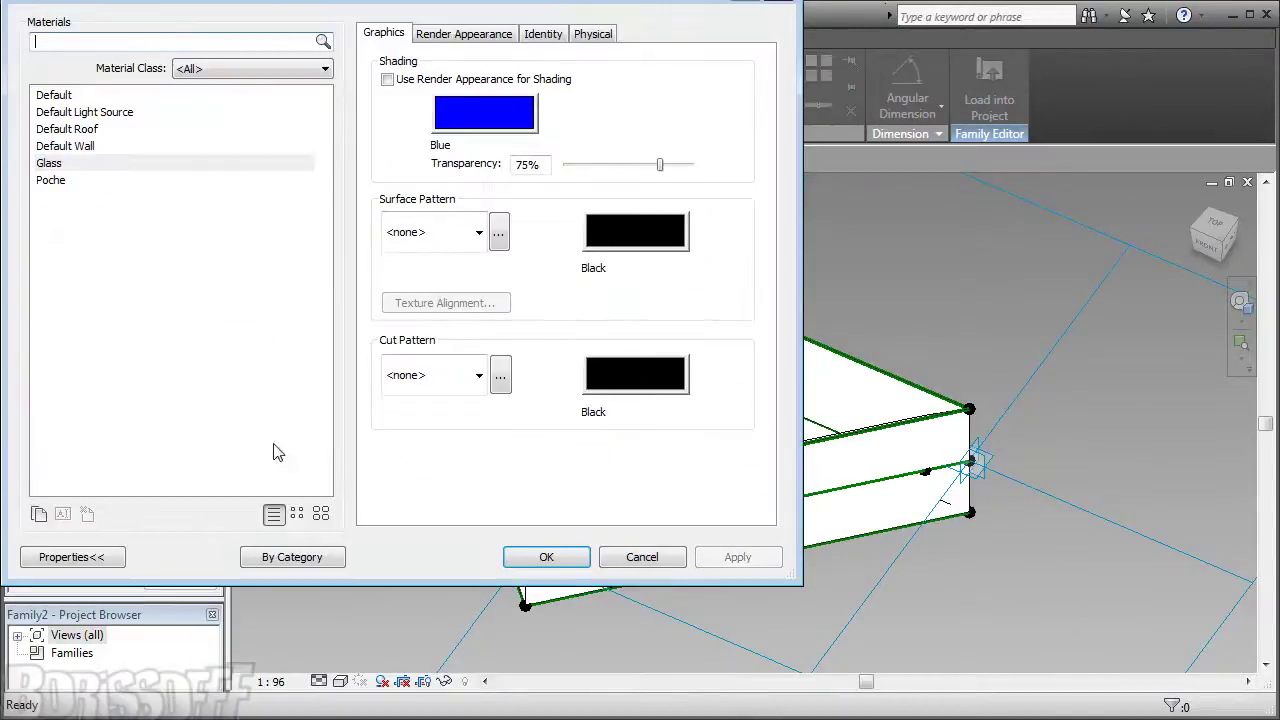
left_click(45, 96)
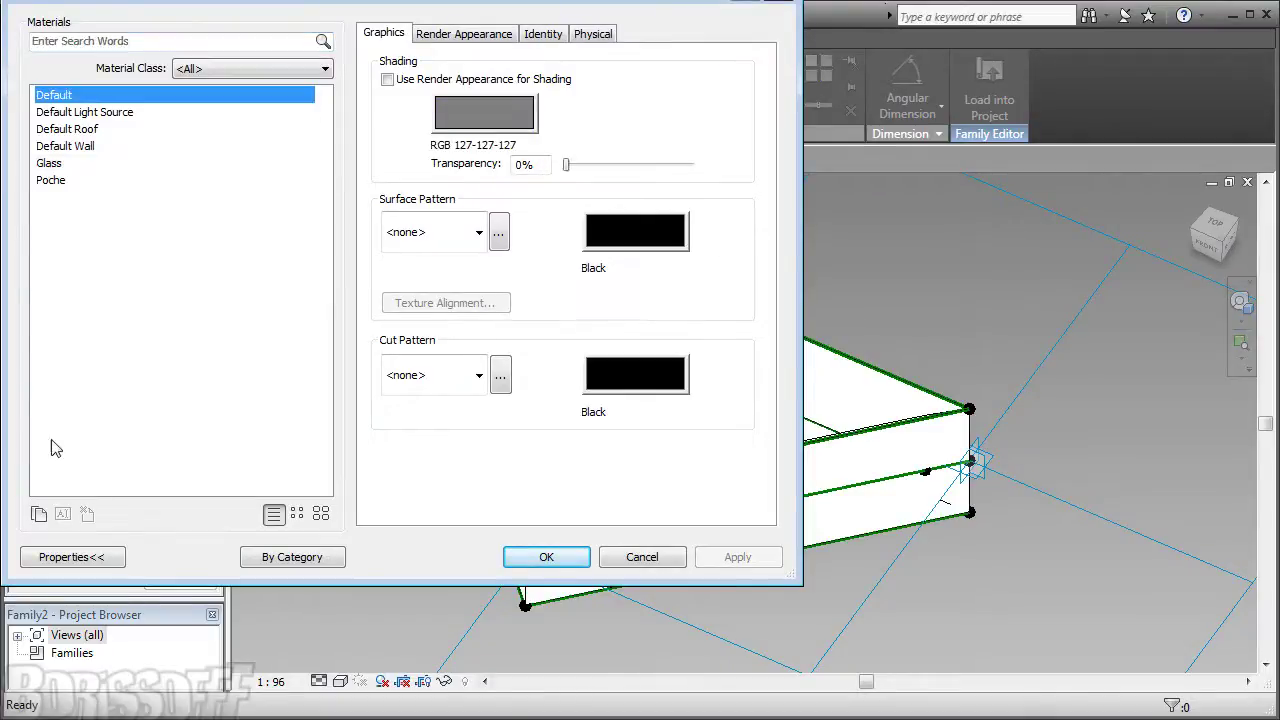
left_click(39, 514)
left_click(456, 316)
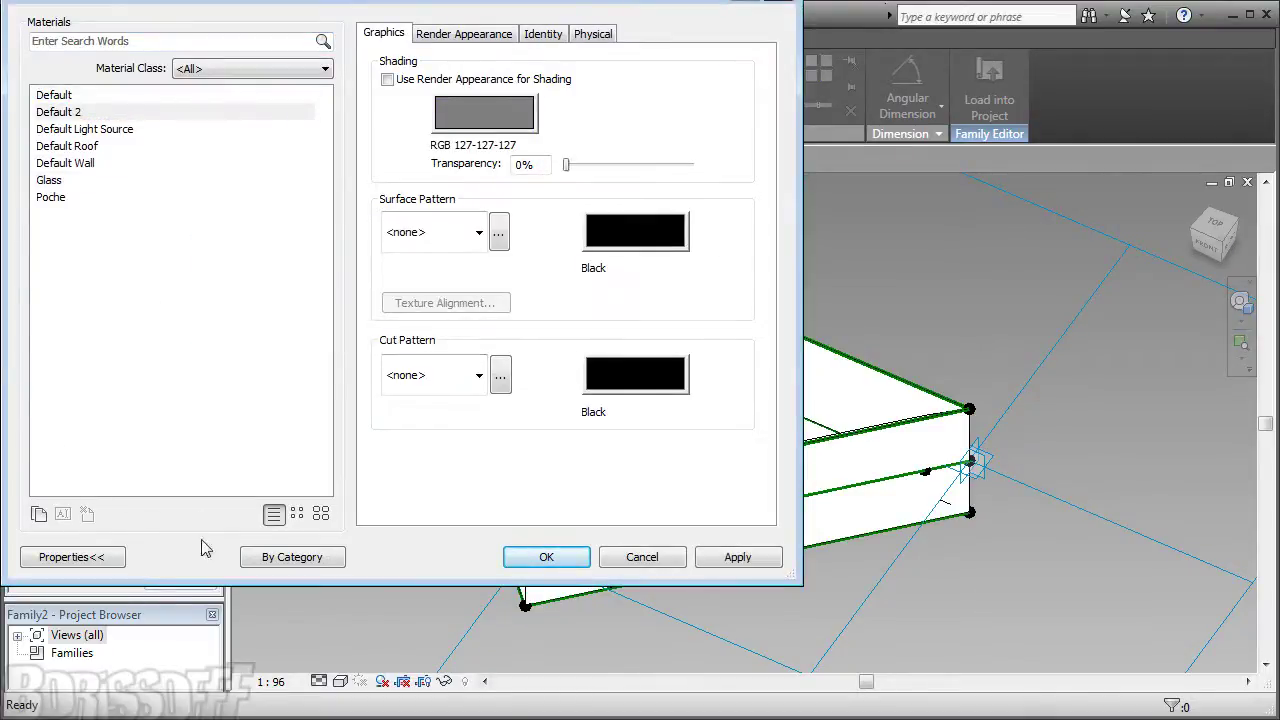
left_click(547, 558)
left_click(214, 507)
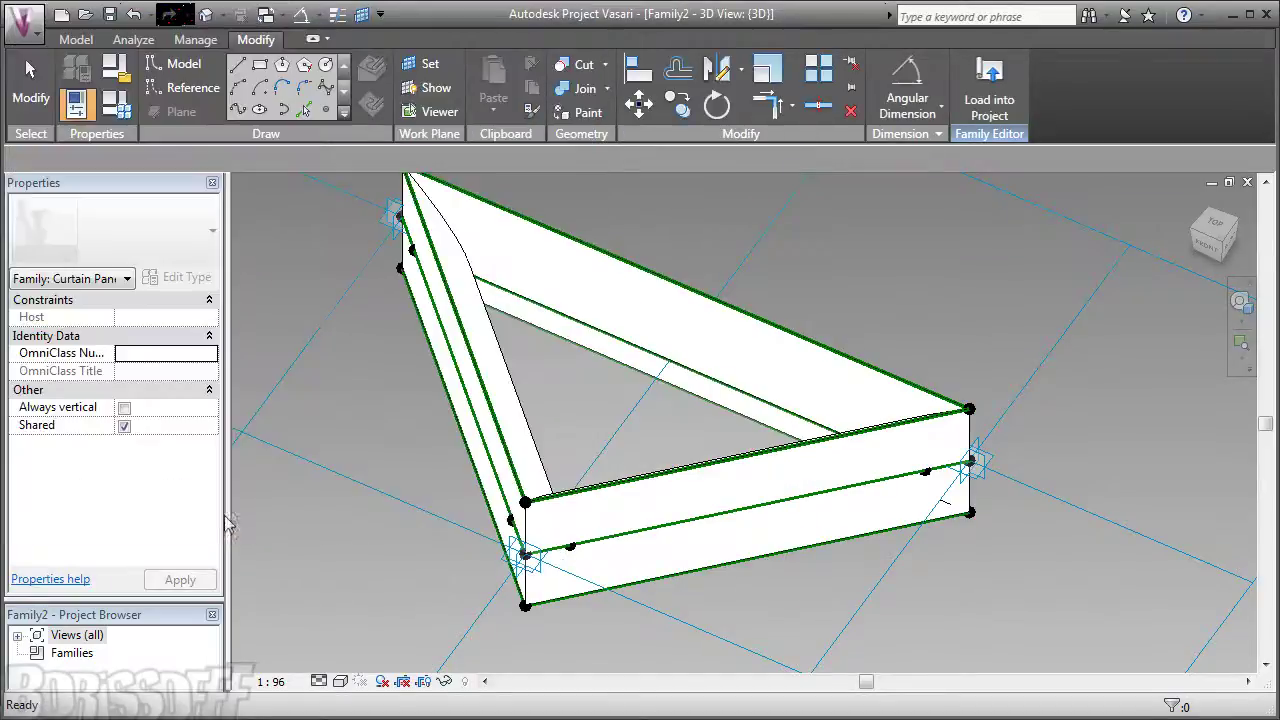
mouse_move(400, 453)
middle_mouse_down("shift")
mouse_move(718, 596)
mouse_move(700, 609)
middle_mouse_up("shift")
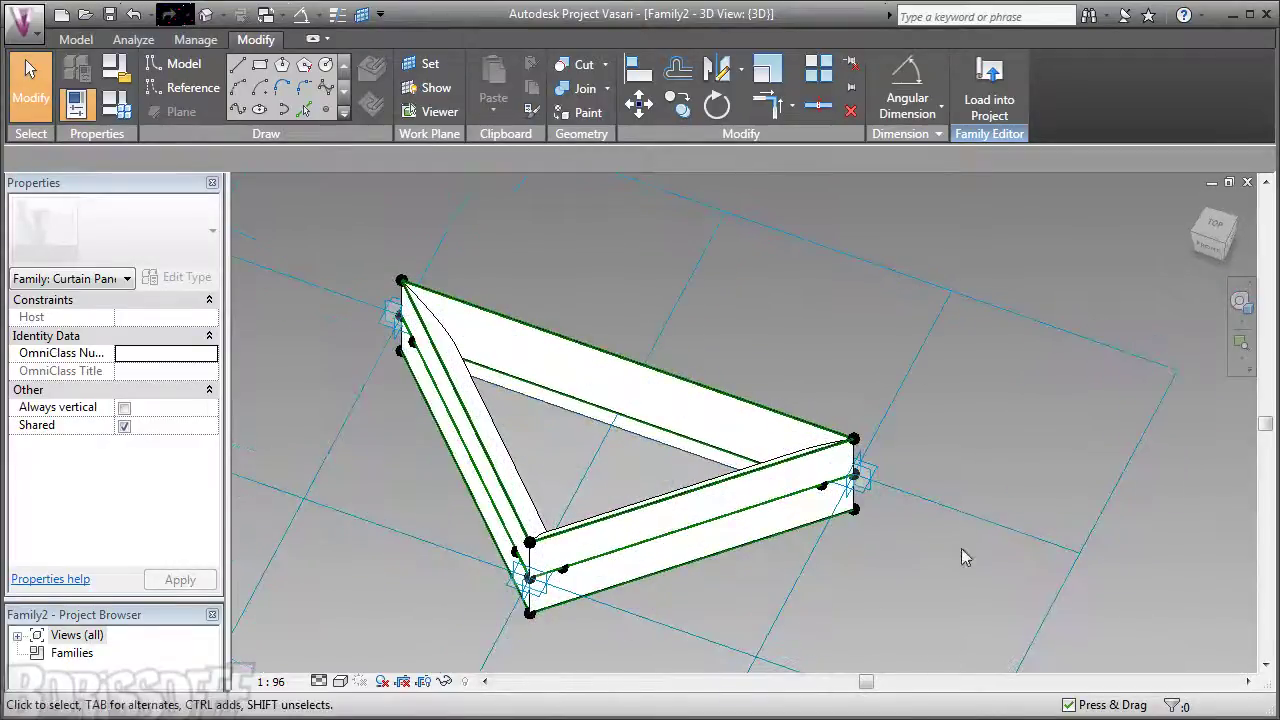
Step: Change thickness T from 610.2 to 250, so minT follows at -250
left_click(119, 107)
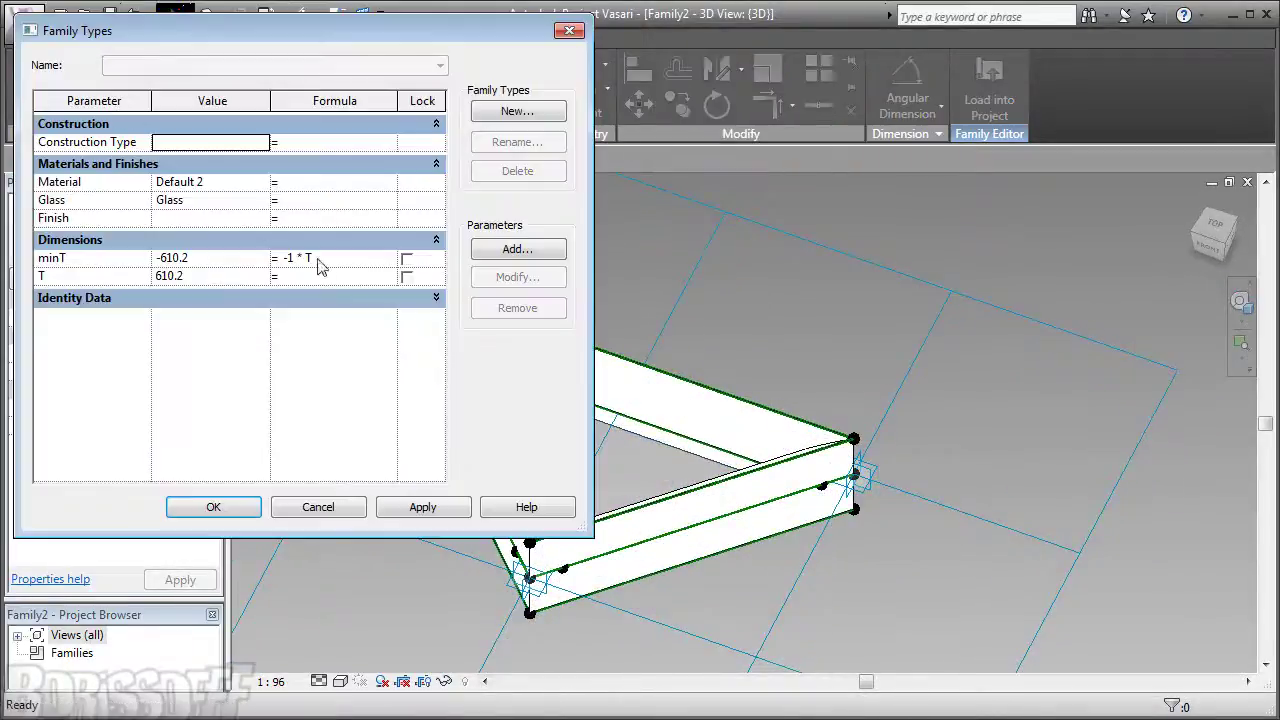
left_click(218, 279)
type("250")
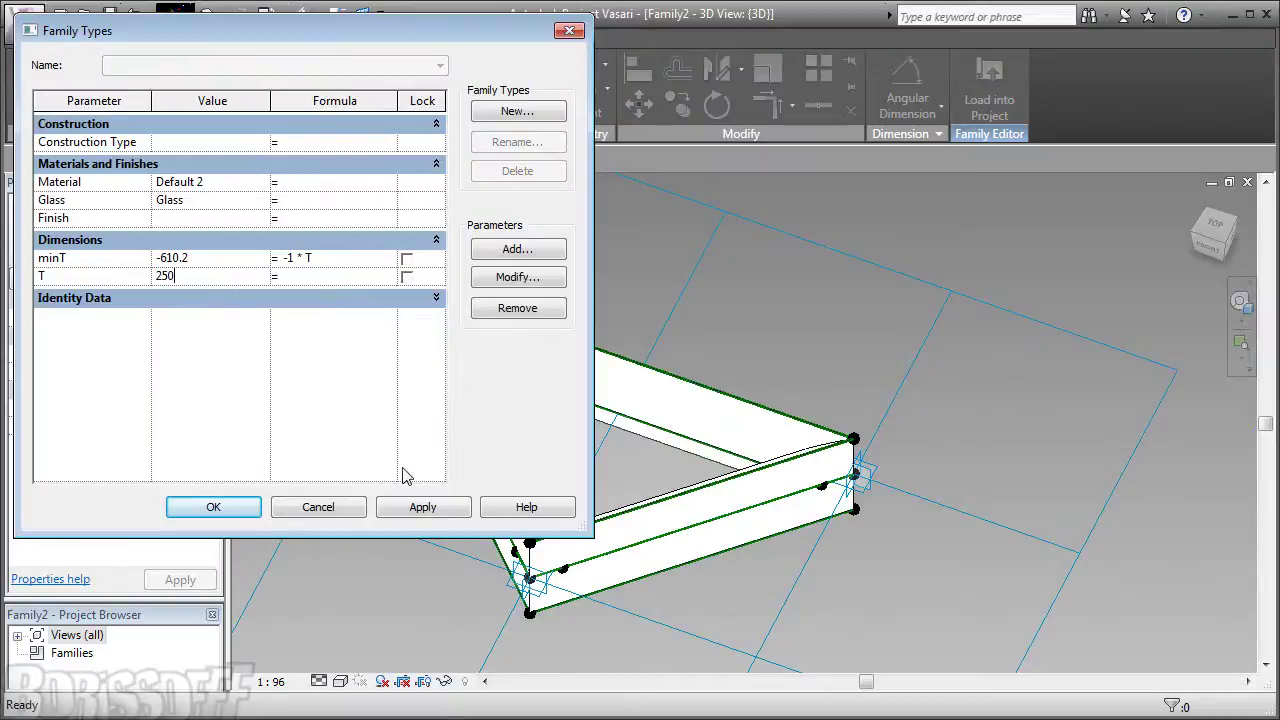
left_click(422, 510)
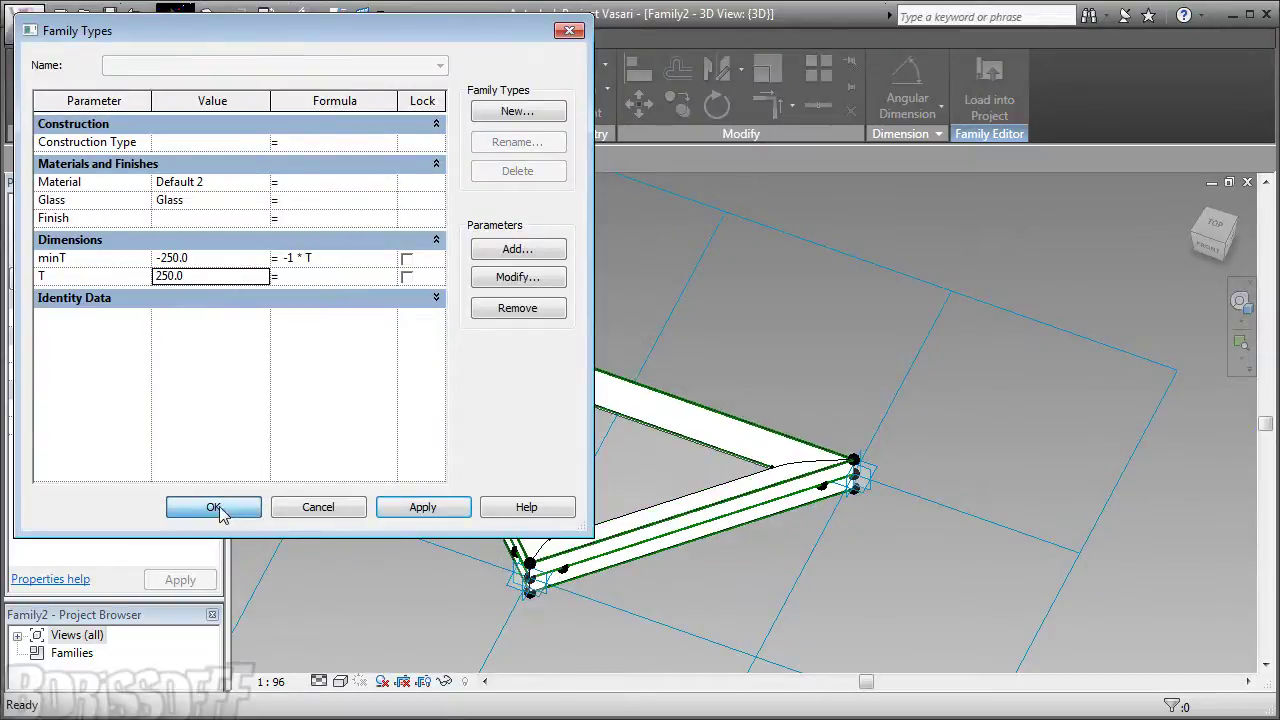
left_click(214, 508)
middle_click_drag(551, 523, 645, 552, "shift")
Step: Rename material Default 2 to Rama and give it yellow shading (RGB 189-180-066)
left_click(196, 40)
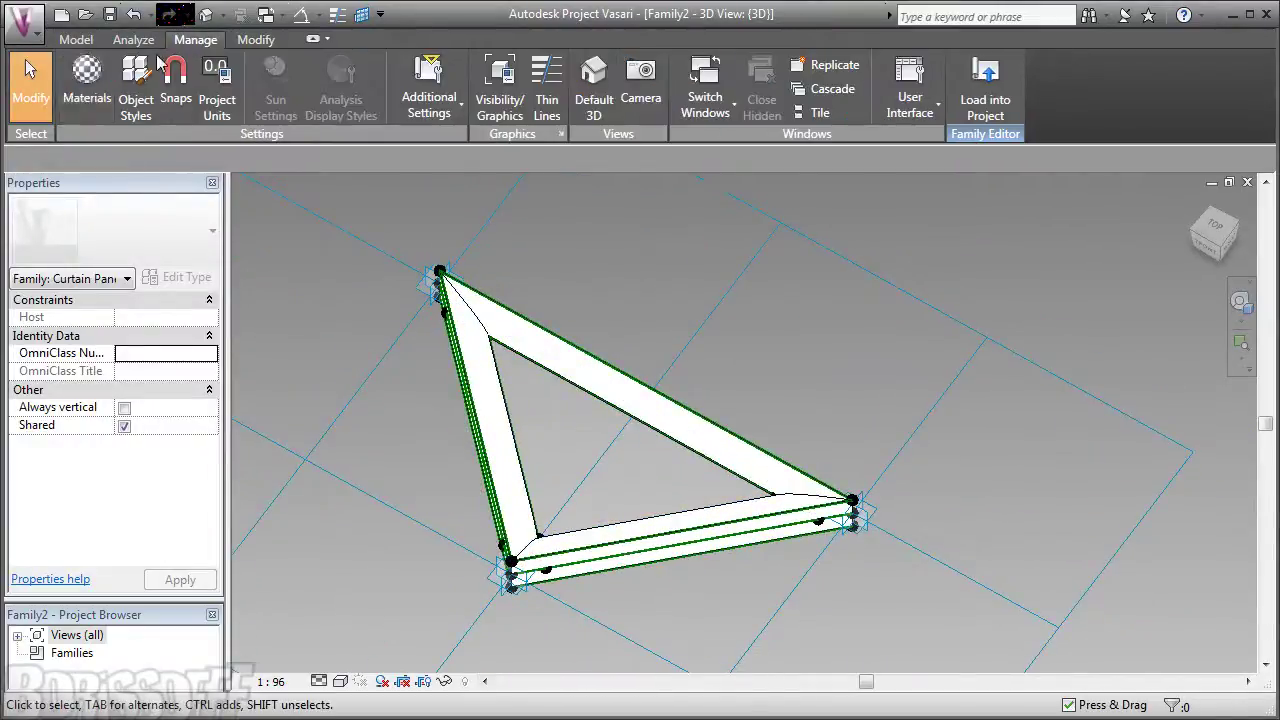
left_click(87, 80)
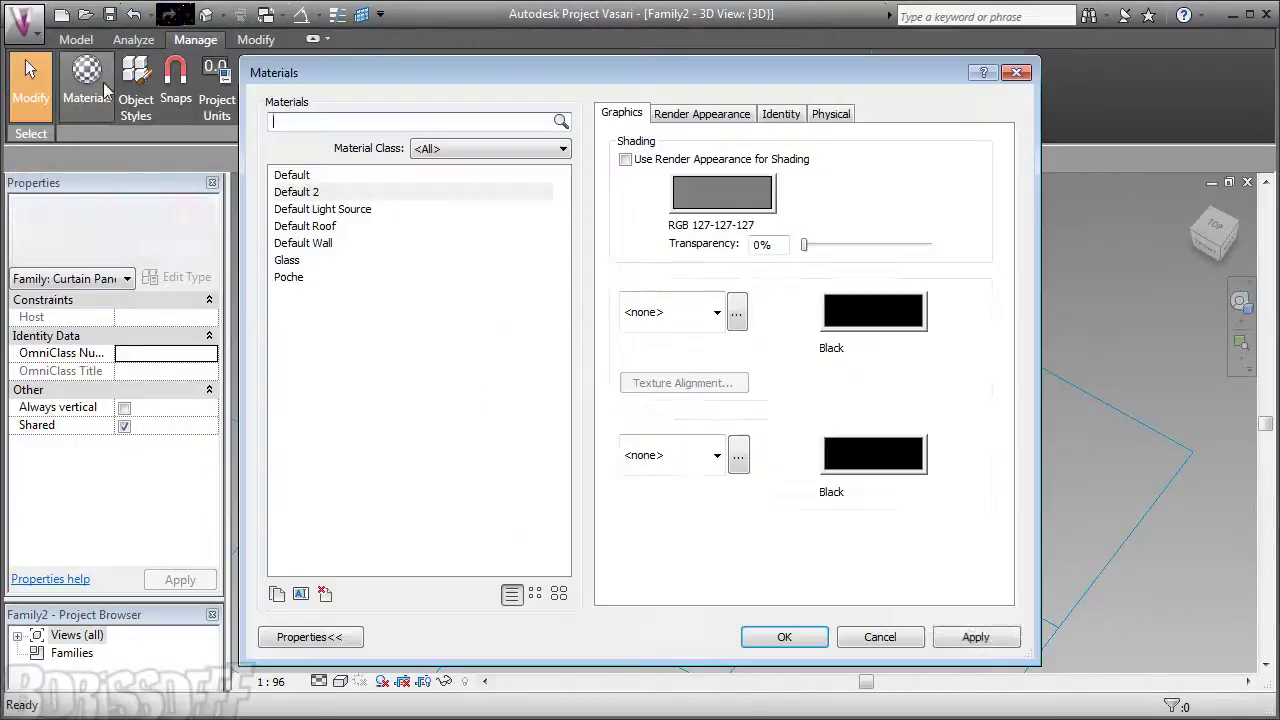
right_click(303, 201)
left_click(357, 230)
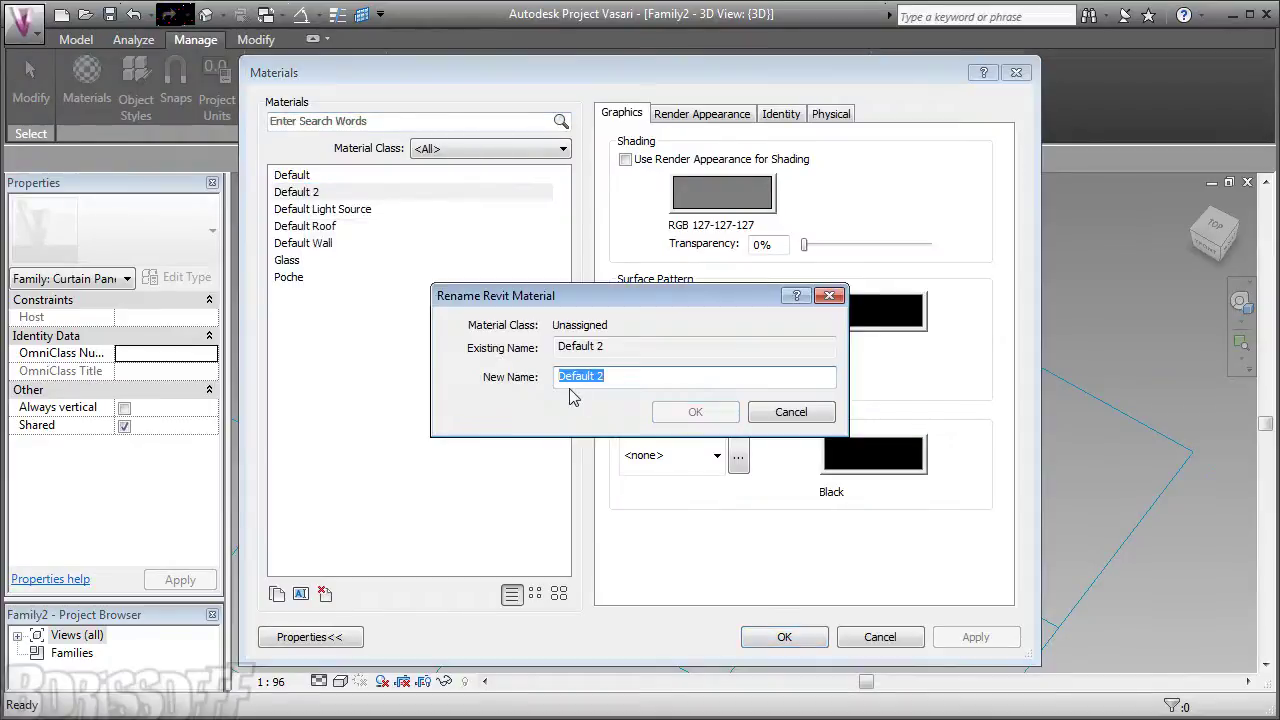
type("Rama")
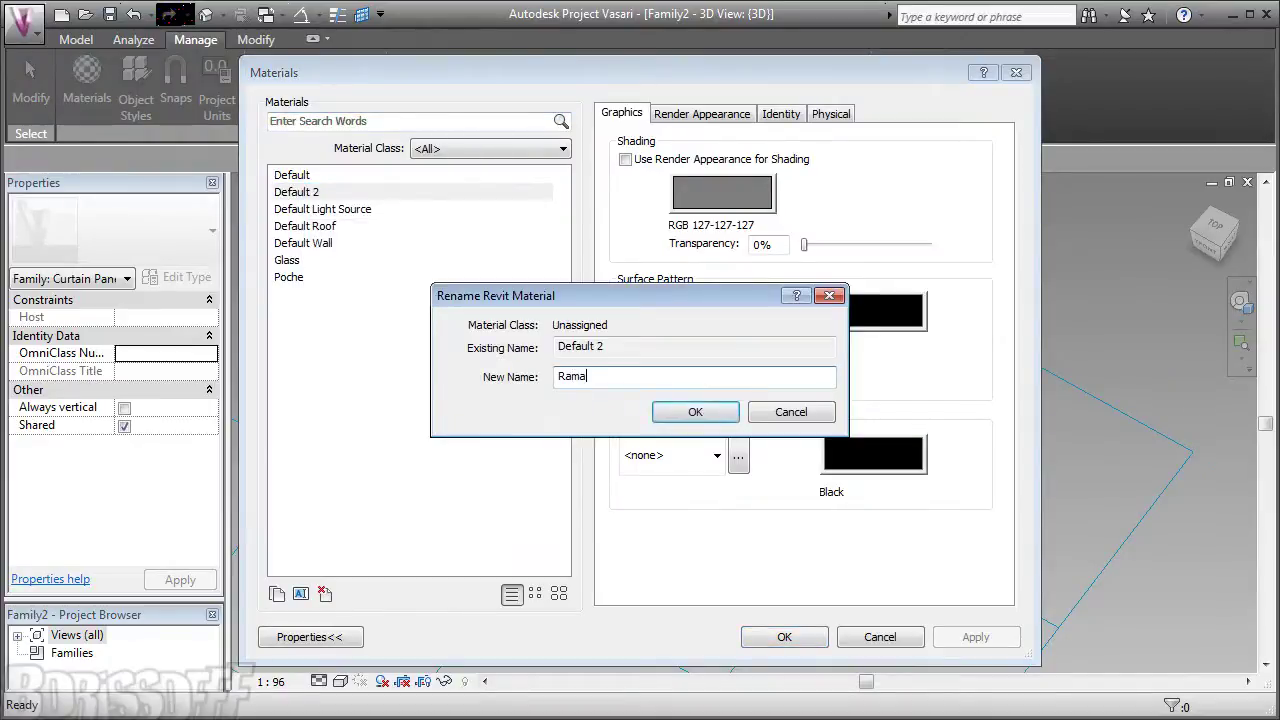
left_click(703, 414)
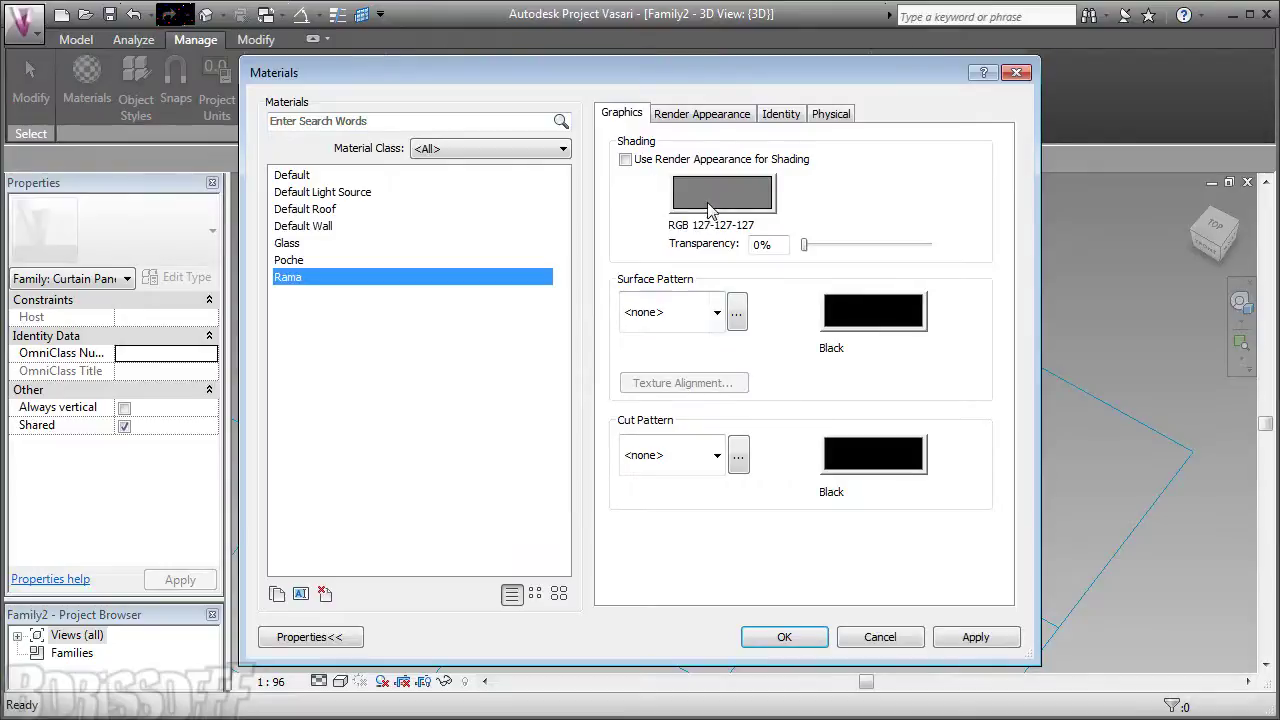
left_click(700, 195)
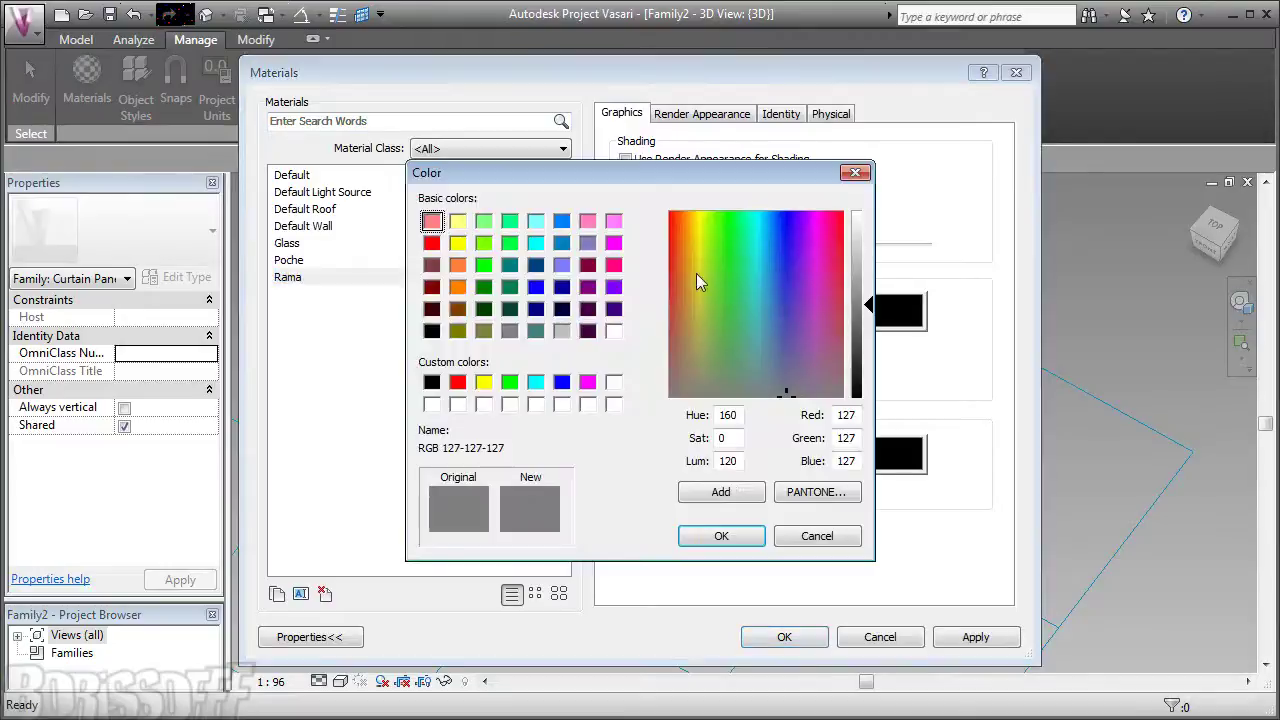
left_click(696, 307)
left_click(720, 537)
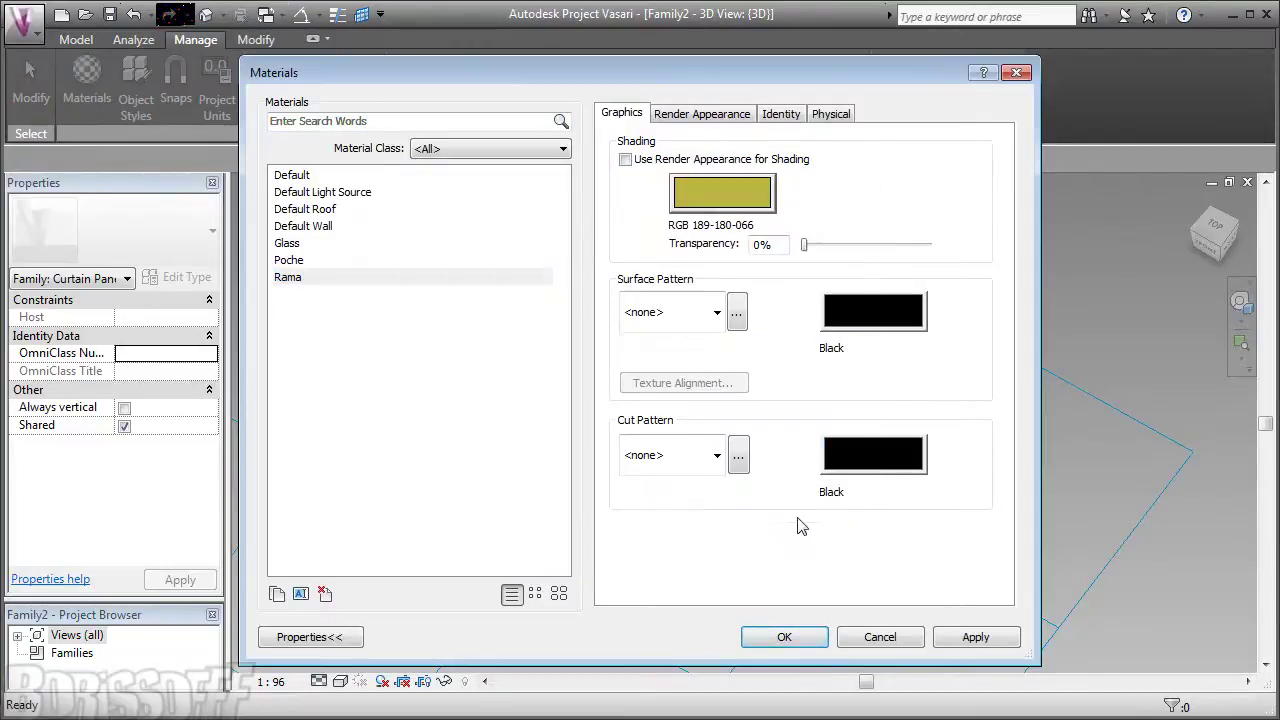
left_click(973, 640)
left_click(800, 640)
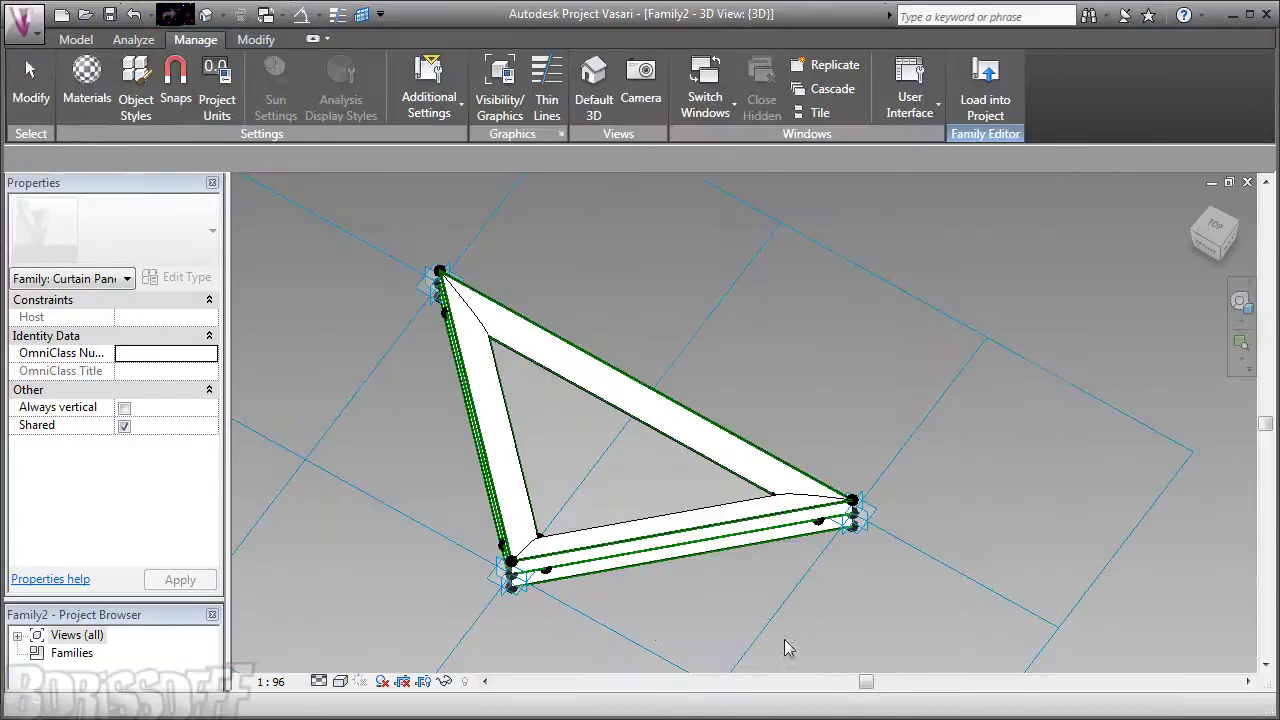
Step: Switch the view to Shaded with Edges to show the yellow frame
left_click(340, 681)
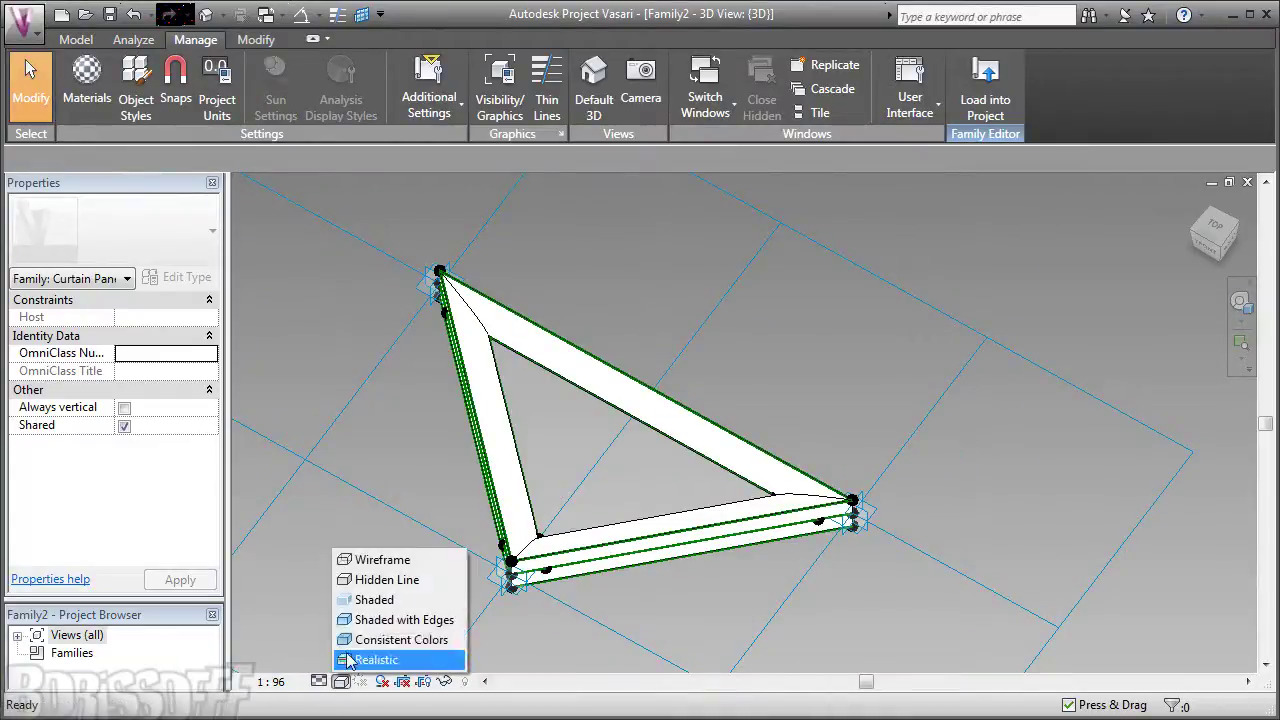
left_click(385, 617)
middle_click_drag(617, 594, 480, 367, "shift")
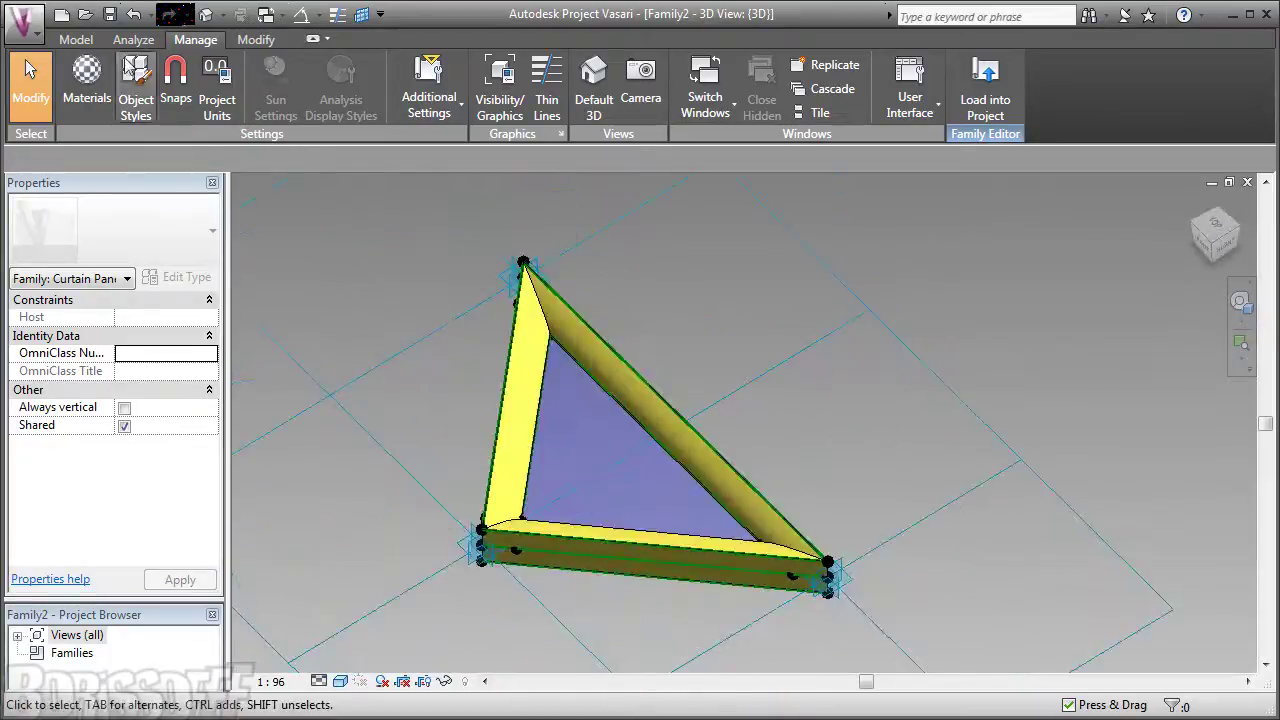
Step: Save the frame family under the new name Rama.rfa
left_click(110, 15)
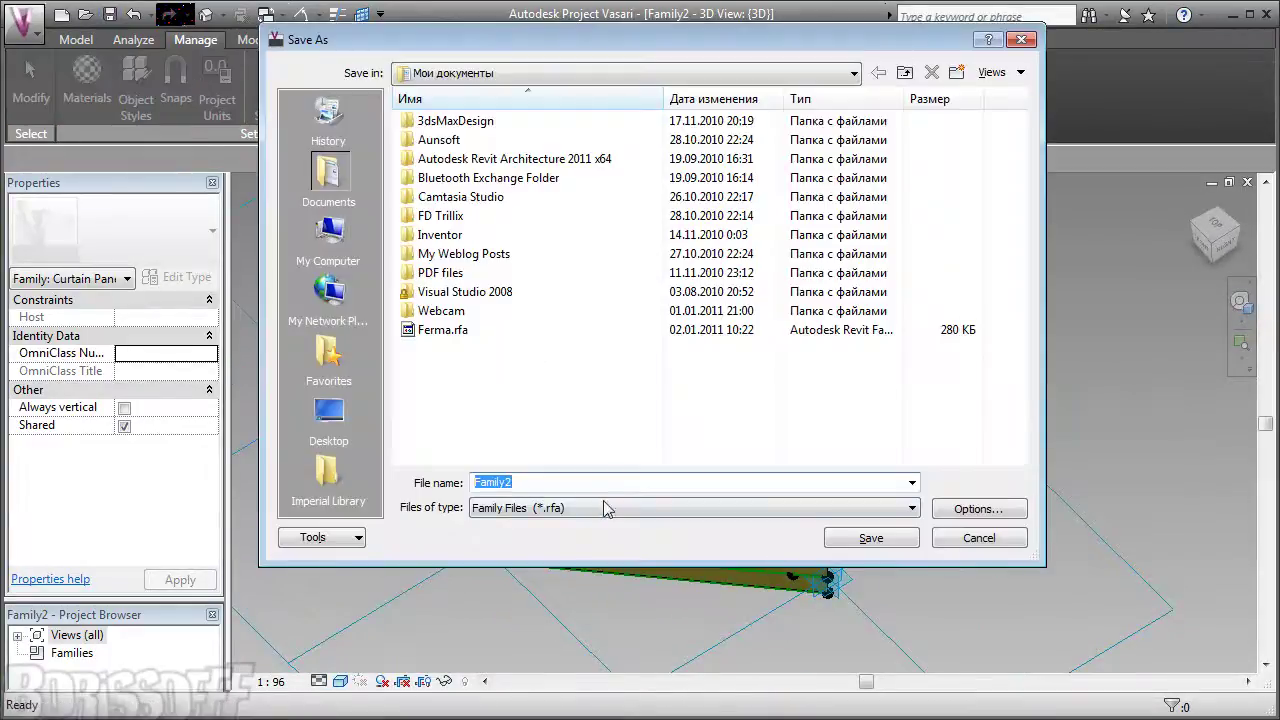
type("Rama")
left_click(870, 538)
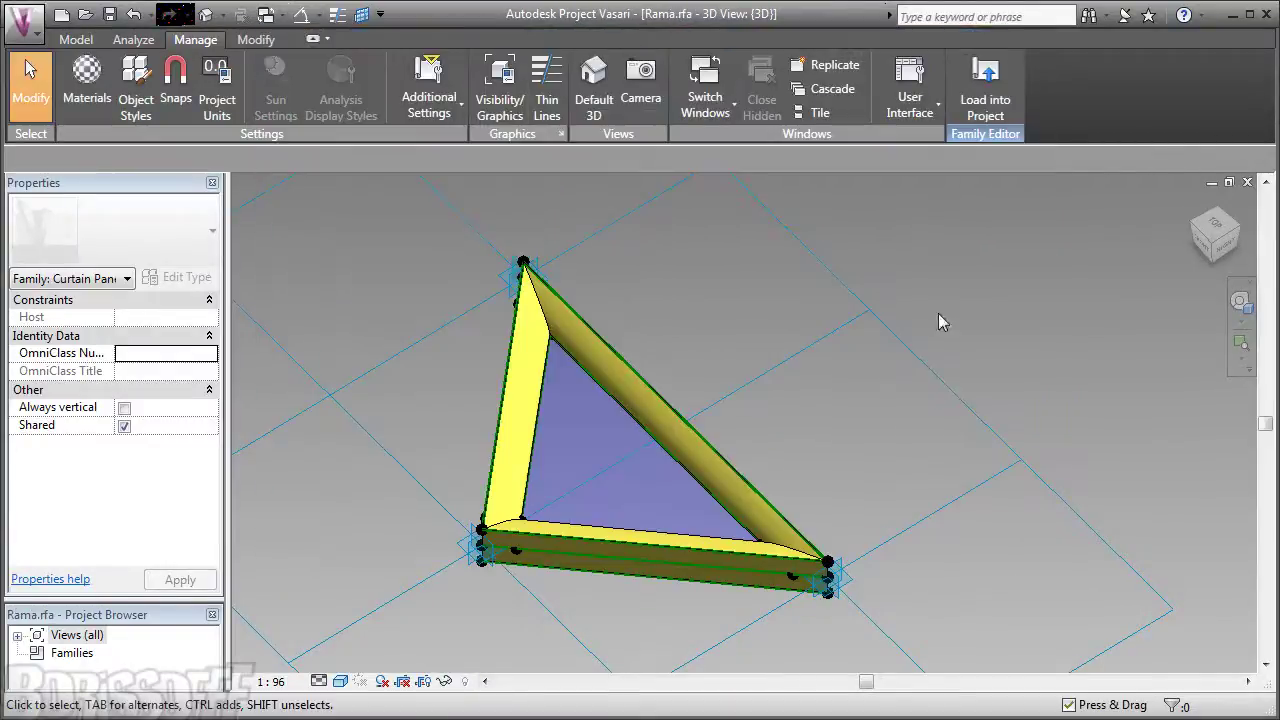
Step: Load the Rama family into the open Ferma.rfa family
left_click(982, 90)
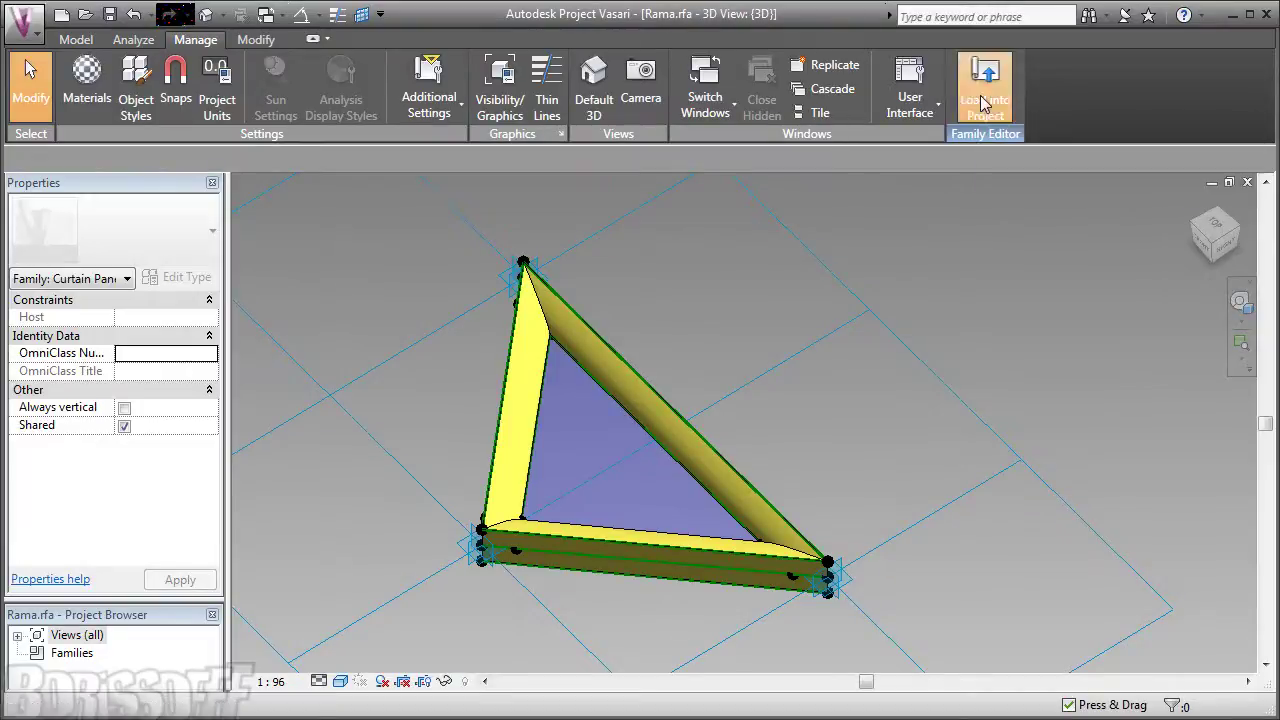
left_click(510, 262)
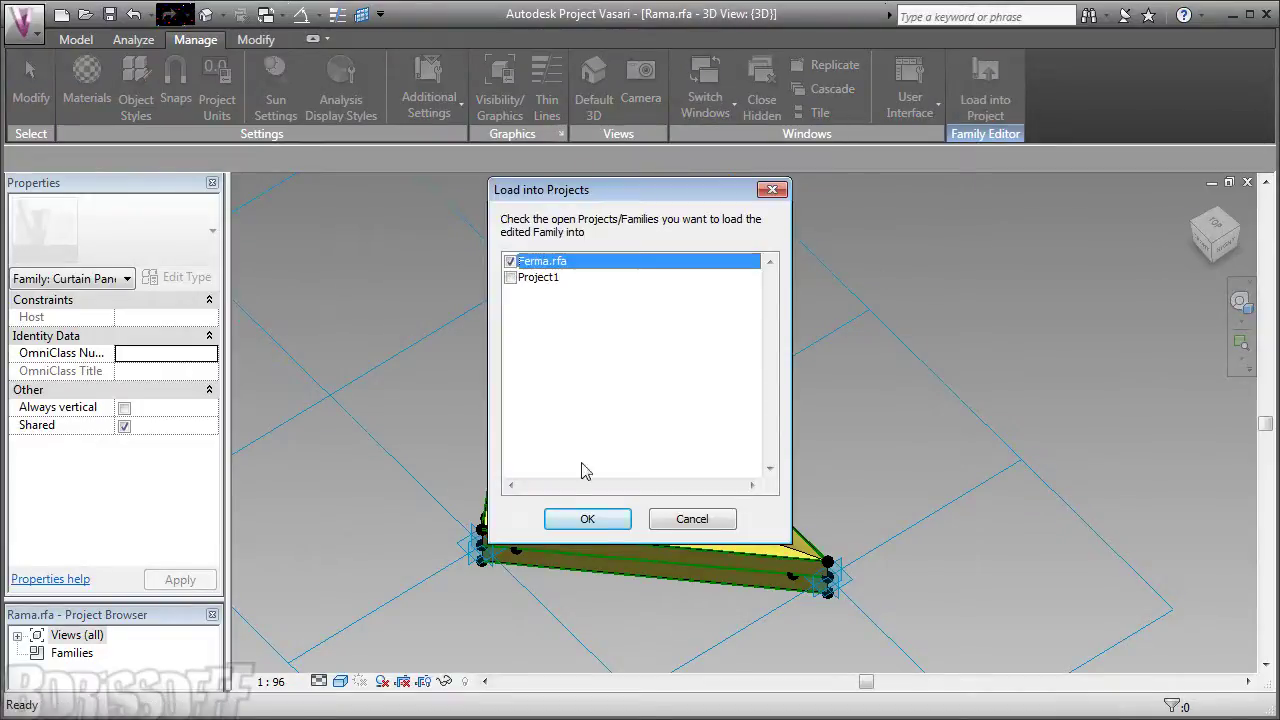
left_click(588, 520)
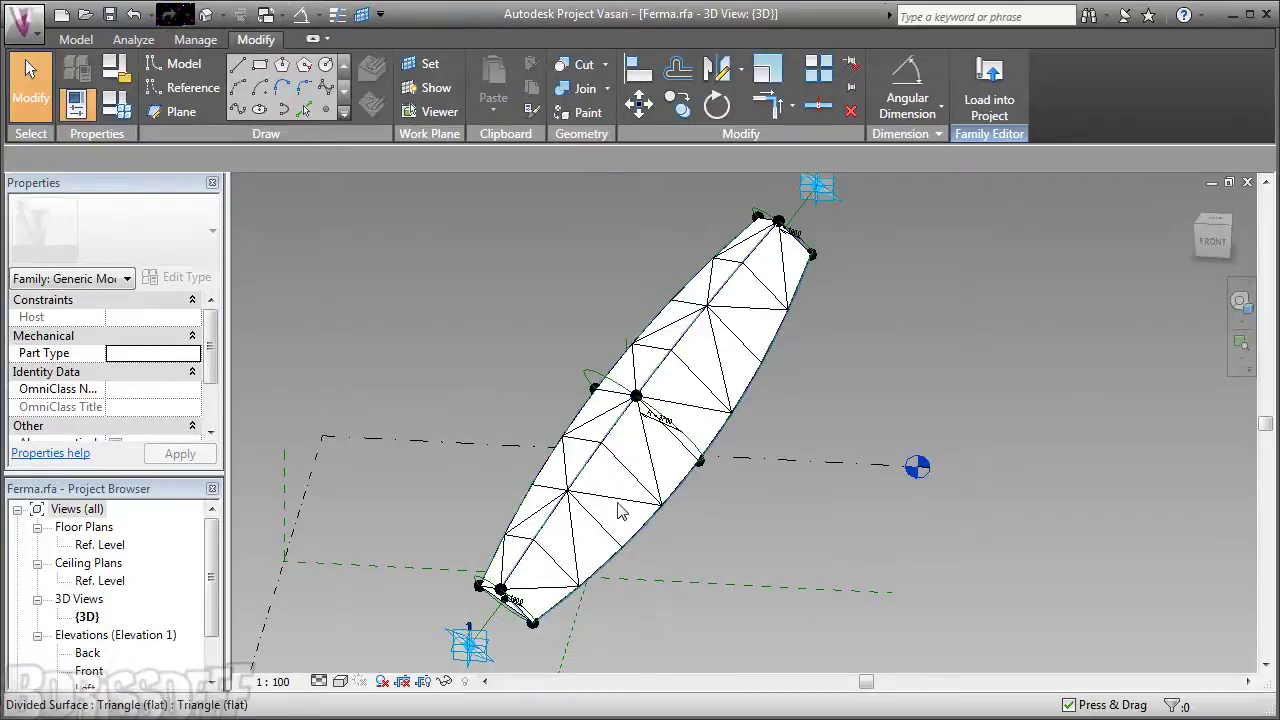
Step: Apply the Rama pattern to the truss's divided surface
left_click(619, 540)
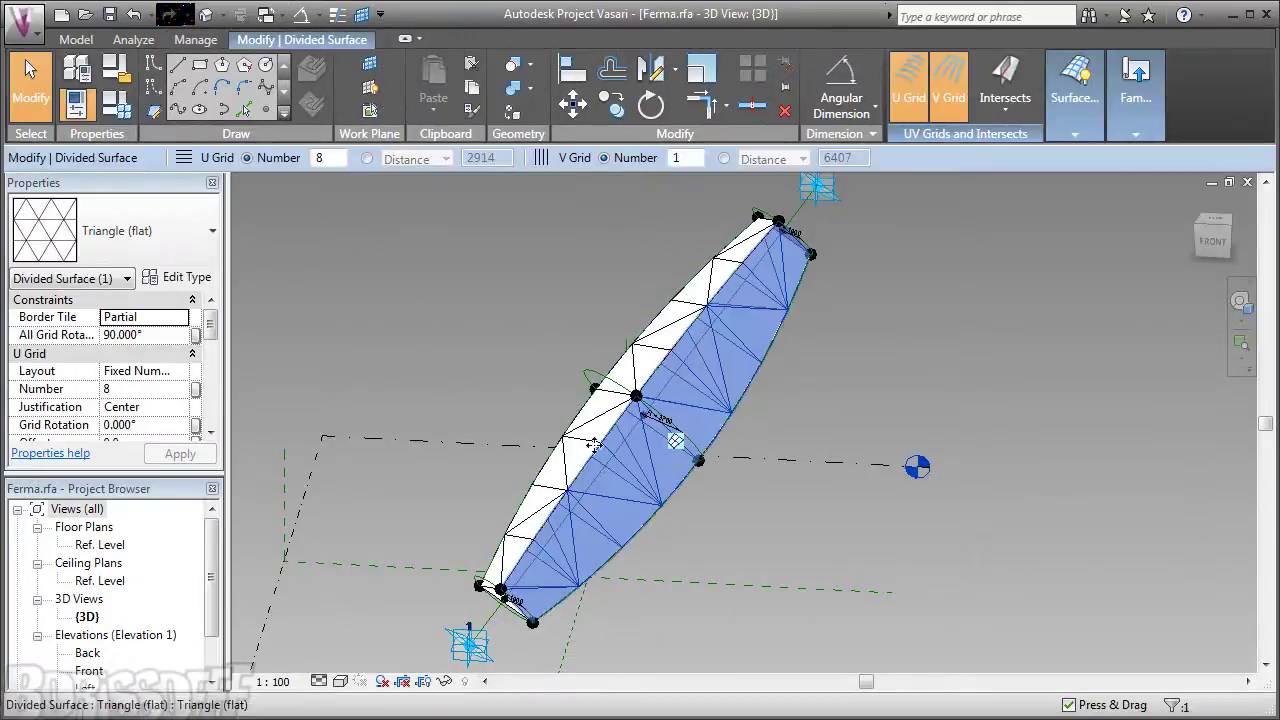
left_click(181, 238)
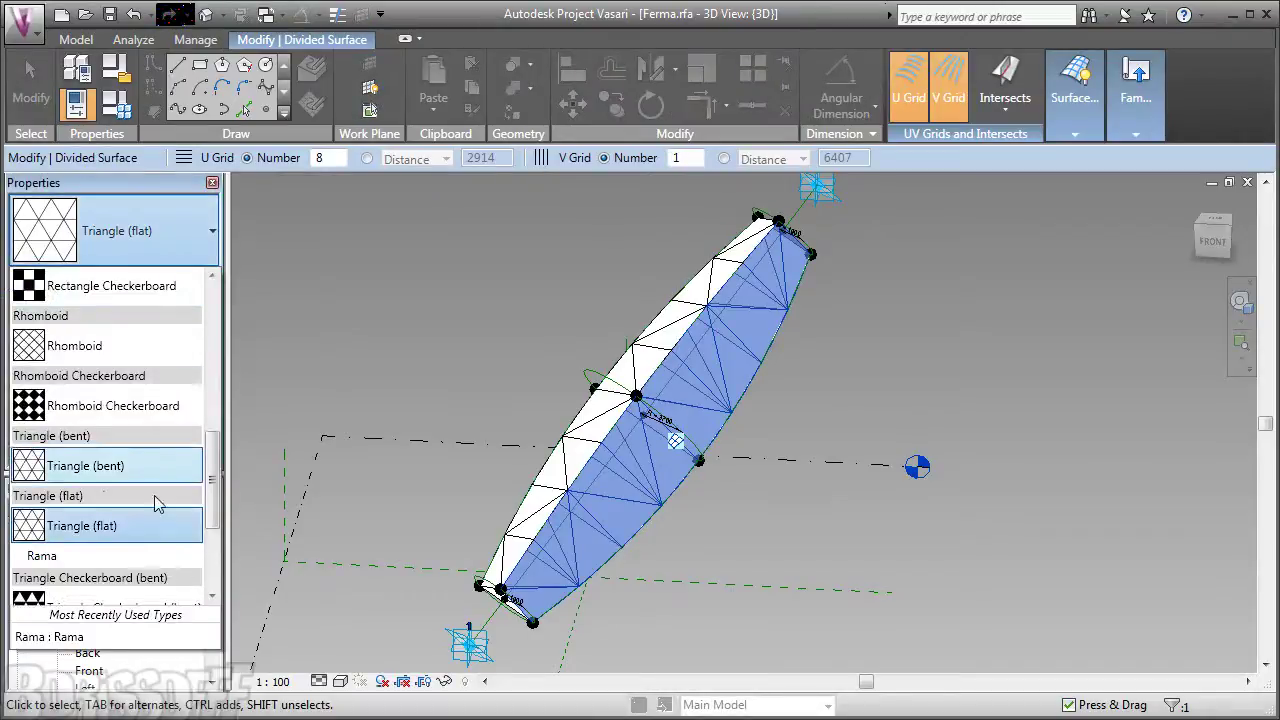
scroll(130, 500, "down", 1)
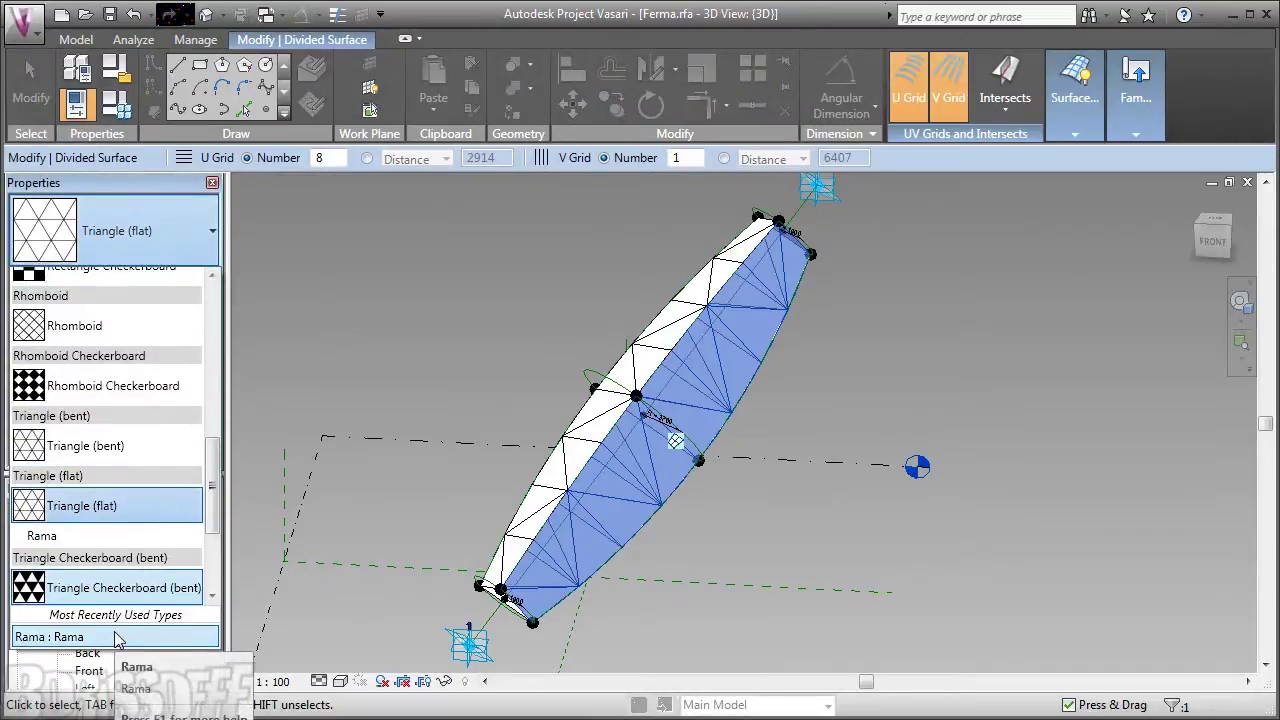
left_click(117, 638)
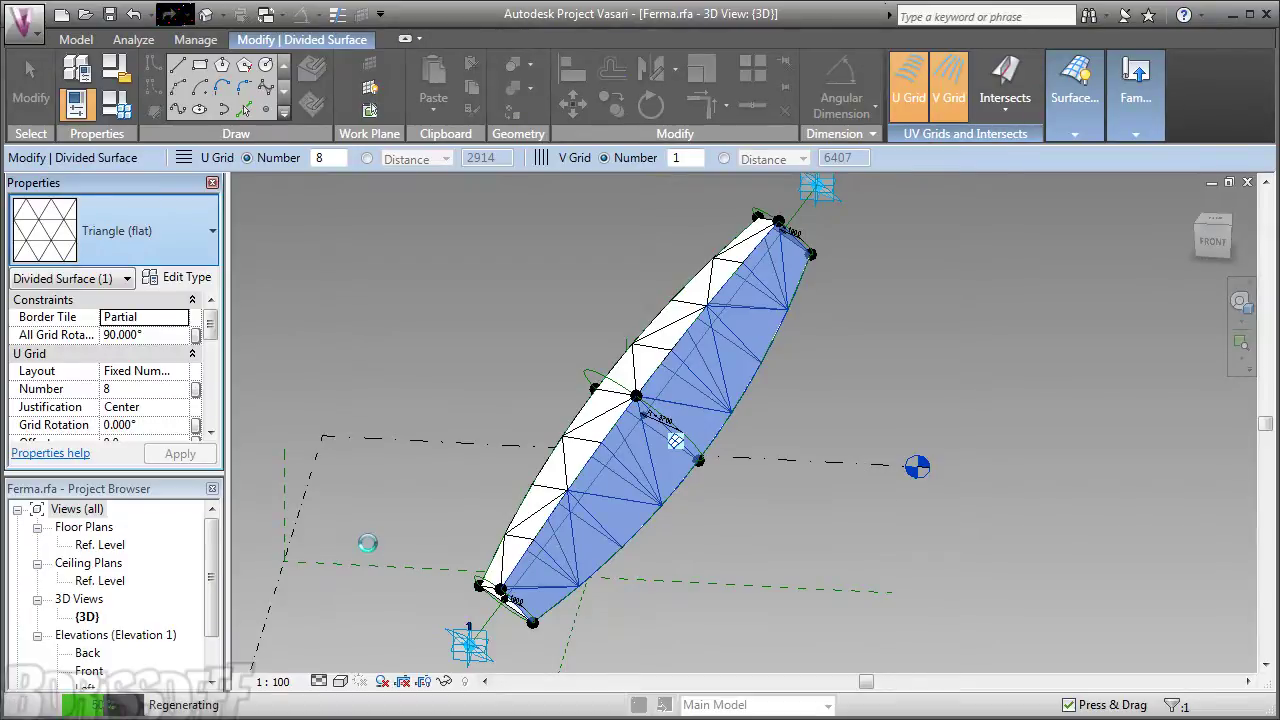
Step: Show the truss shaded with edges and orbit around it to inspect the panels
left_click(724, 556)
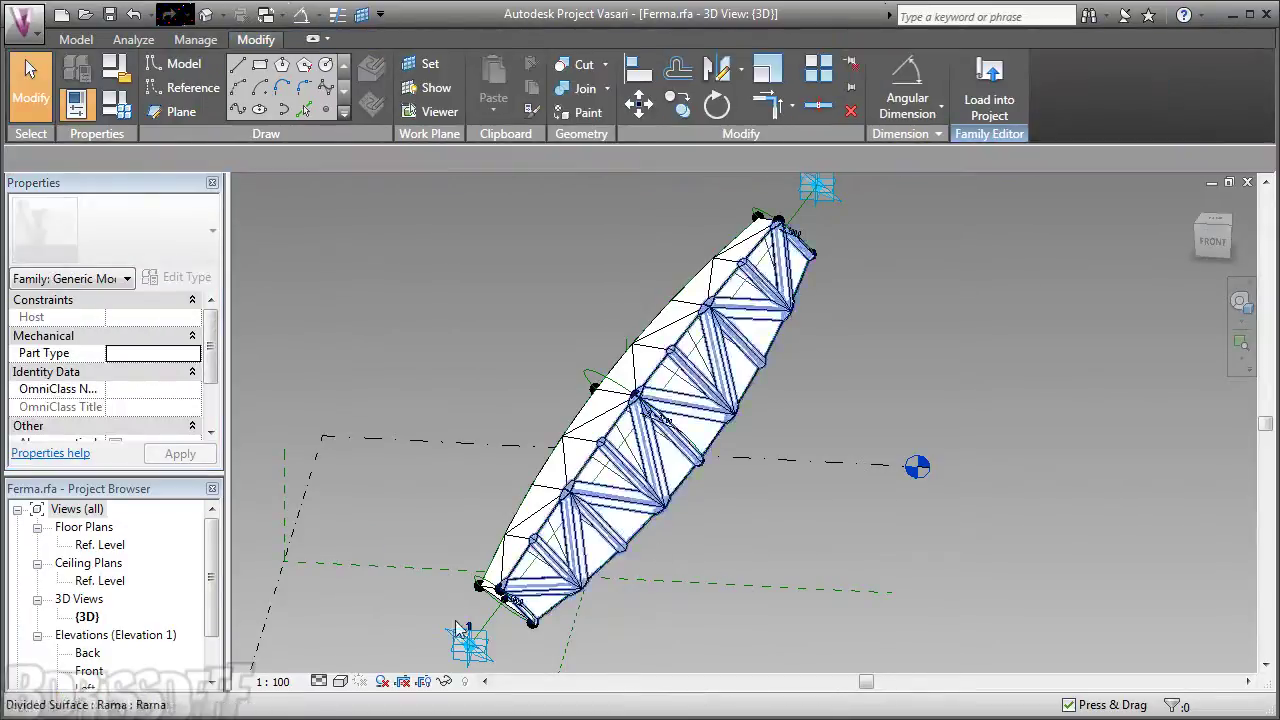
left_click(340, 681)
left_click(400, 617)
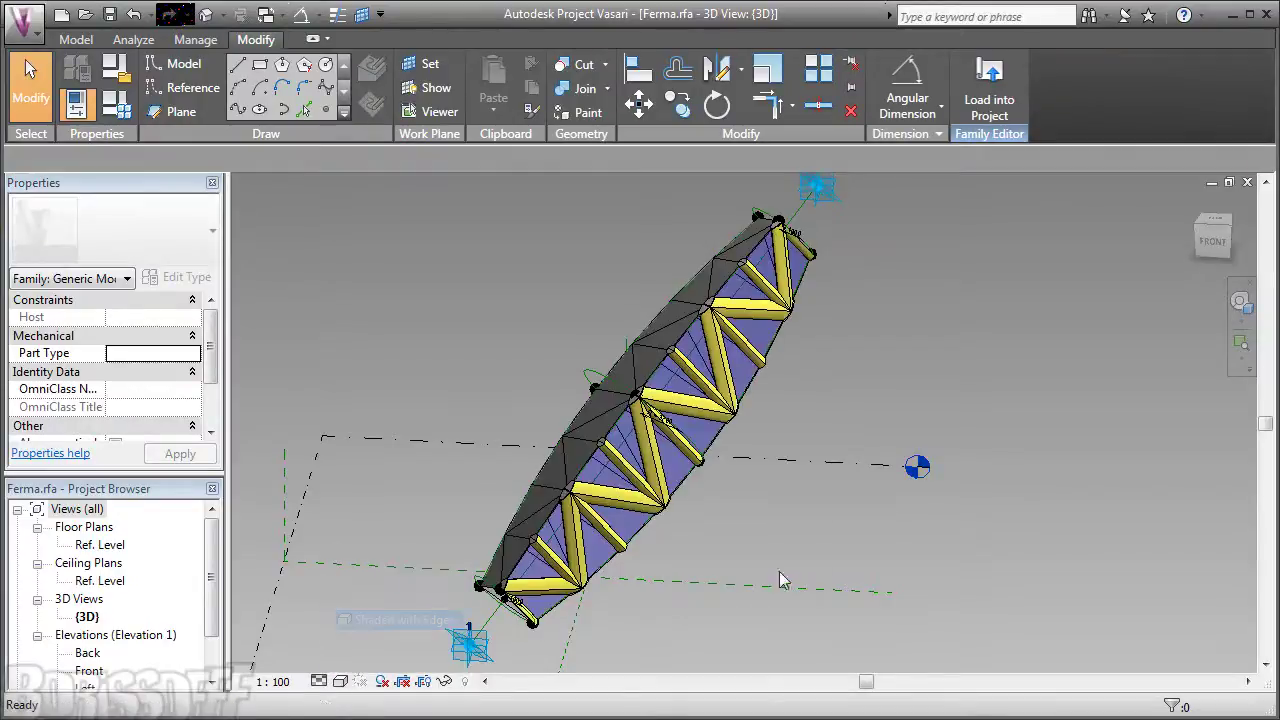
mouse_move(668, 530)
middle_mouse_down("shift")
mouse_move(677, 517)
mouse_move(980, 534)
middle_mouse_up("shift")
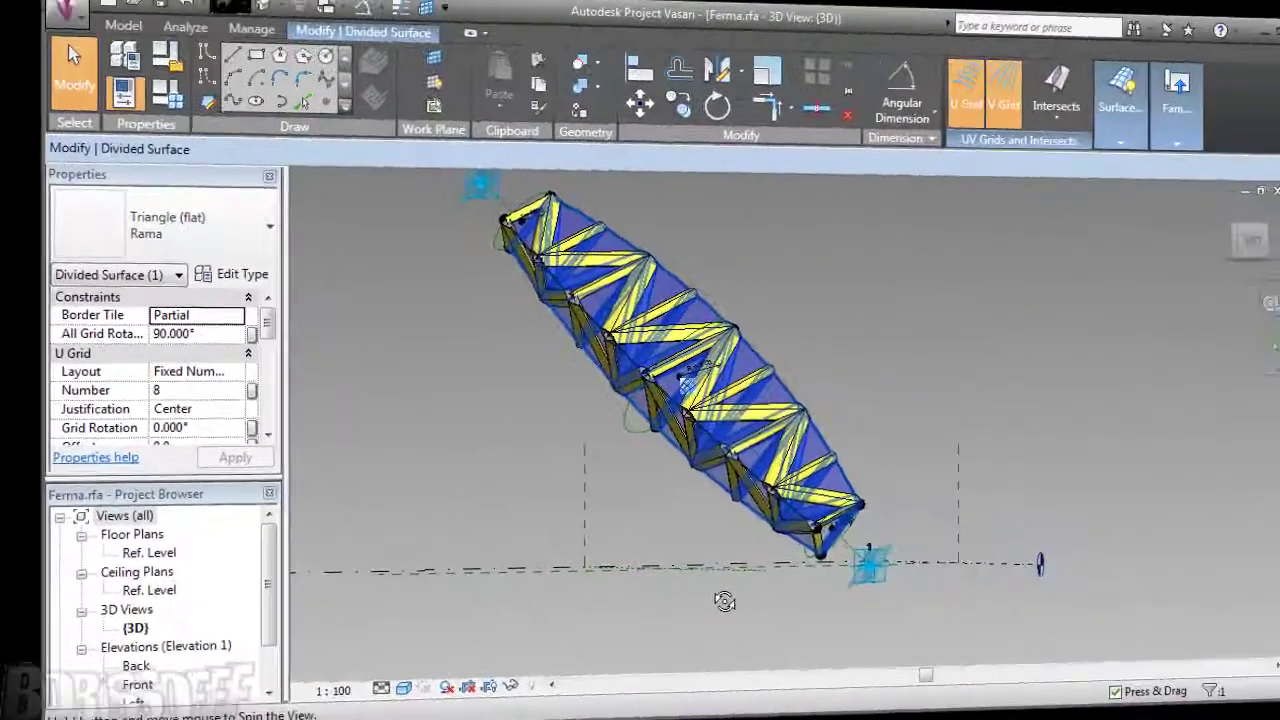
mouse_move(725, 601)
middle_mouse_down("shift")
mouse_move(414, 654)
mouse_move(390, 695)
mouse_move(347, 692)
mouse_move(566, 609)
mouse_move(648, 560)
middle_mouse_up("shift")
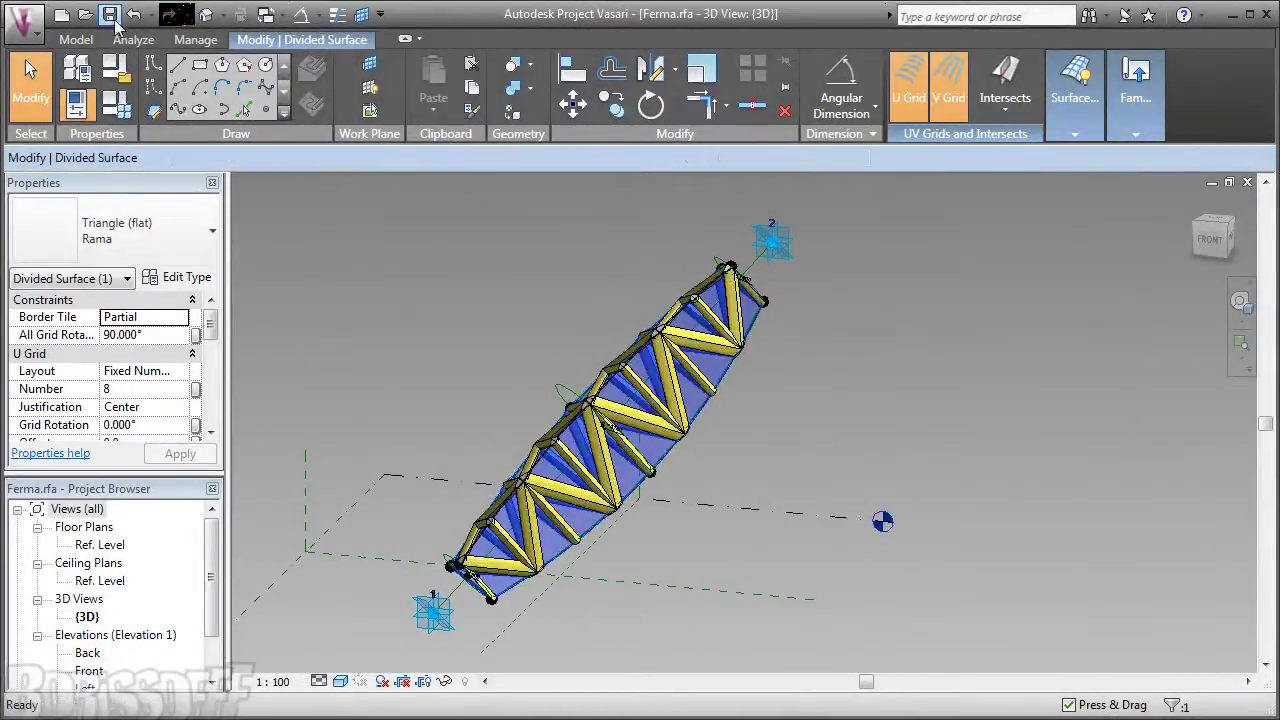
Step: Drag adaptive point 2 outward to lengthen the Ferma truss
key("Escape")
left_click(795, 264)
left_click_drag(822, 258, 928, 266)
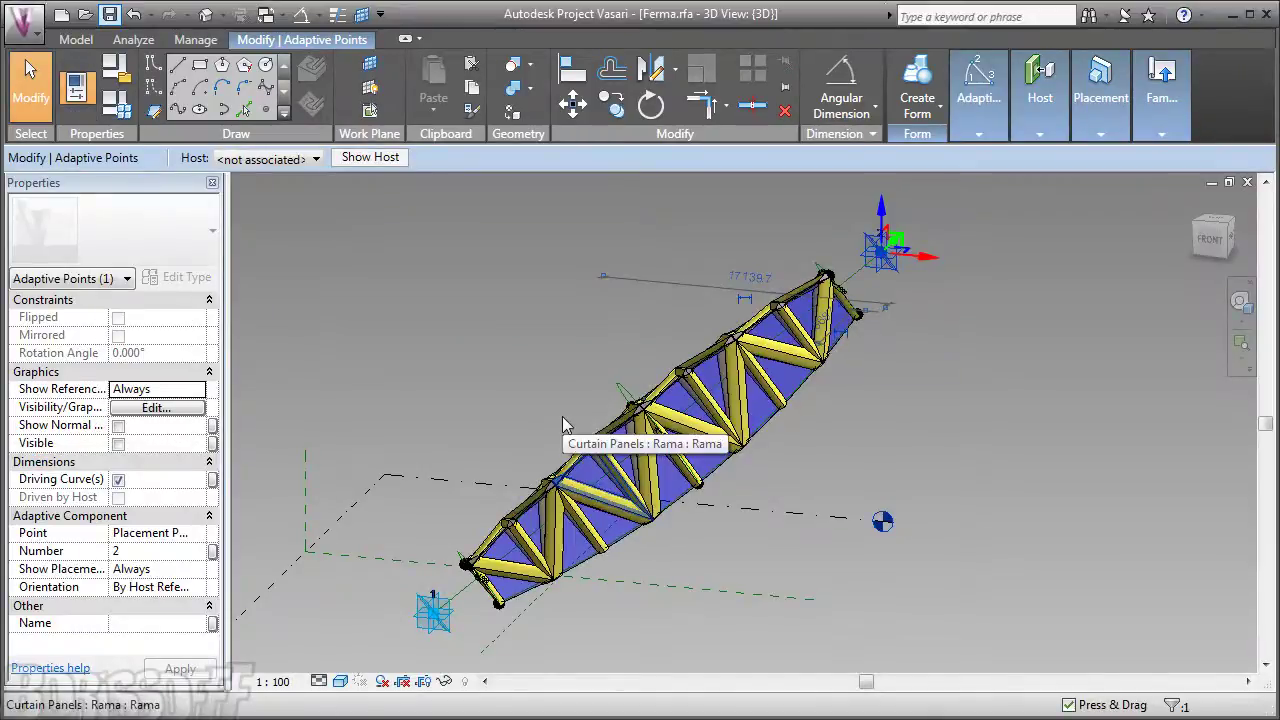
left_click(932, 427)
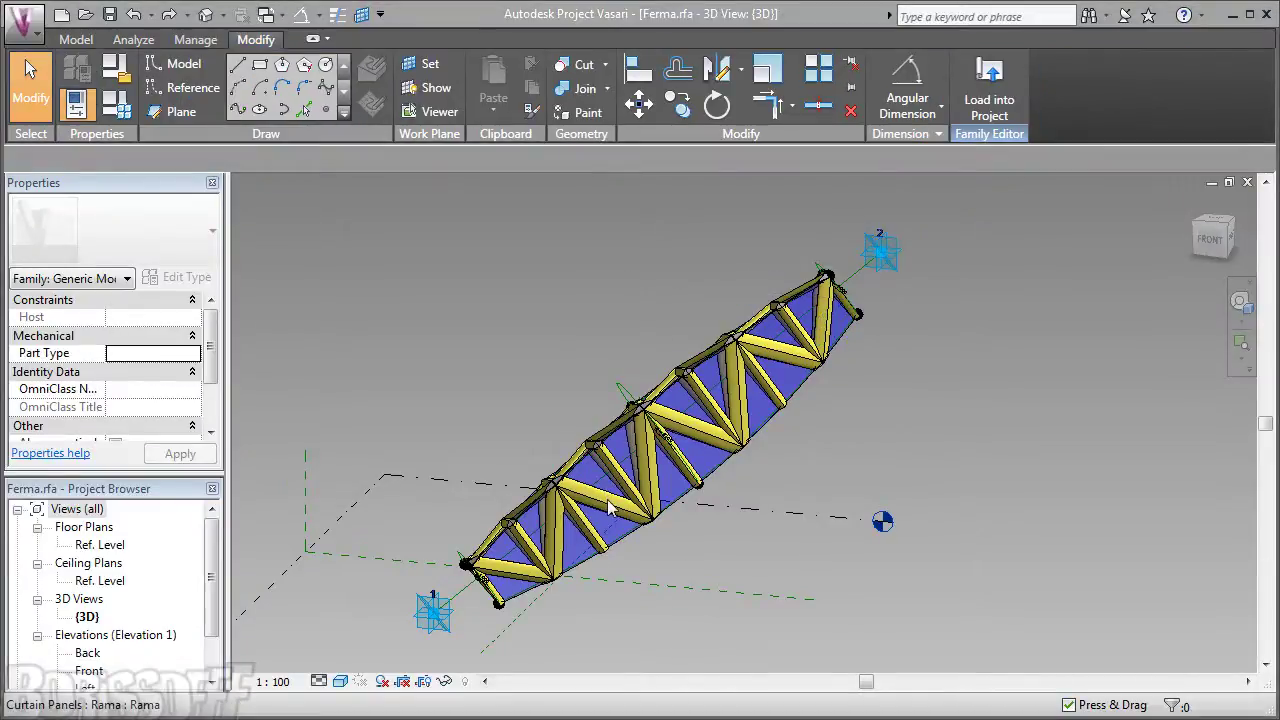
Step: Zoom in along the lengthened truss members, then bring up the open-views list
scroll(630, 480, "up", 5)
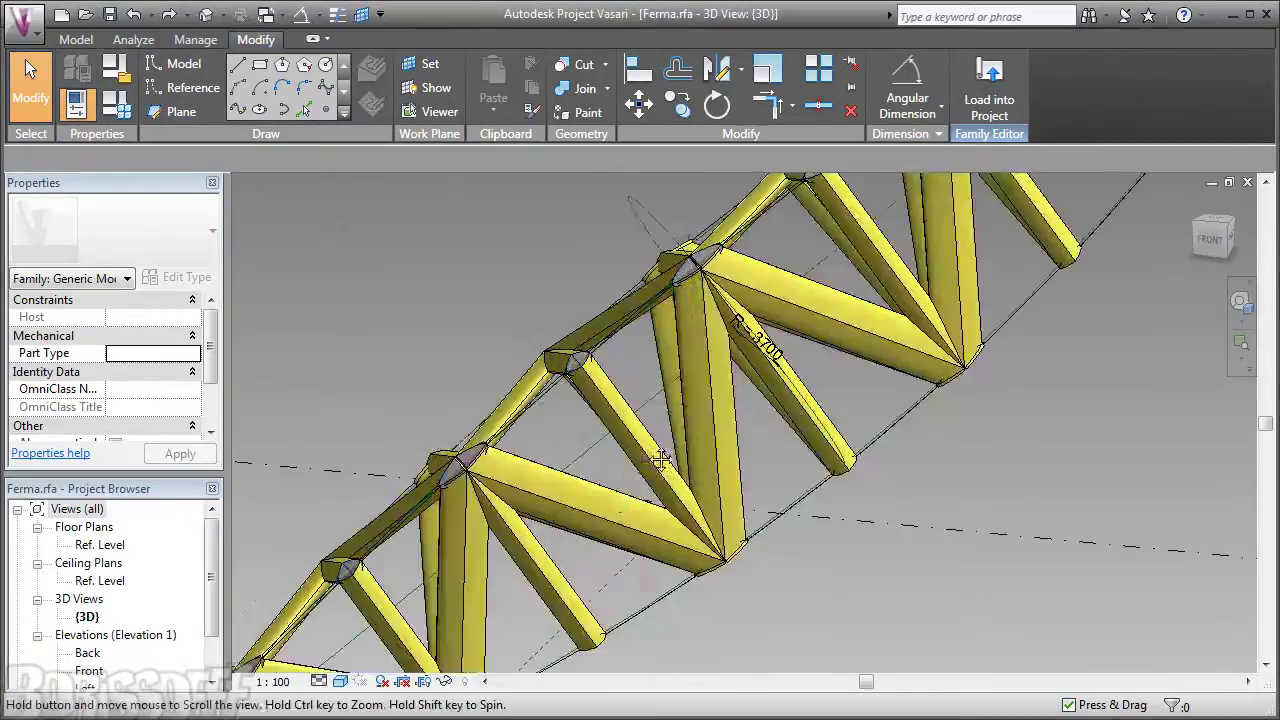
middle_click_drag(632, 478, 551, 423)
scroll(610, 423, "up", 2)
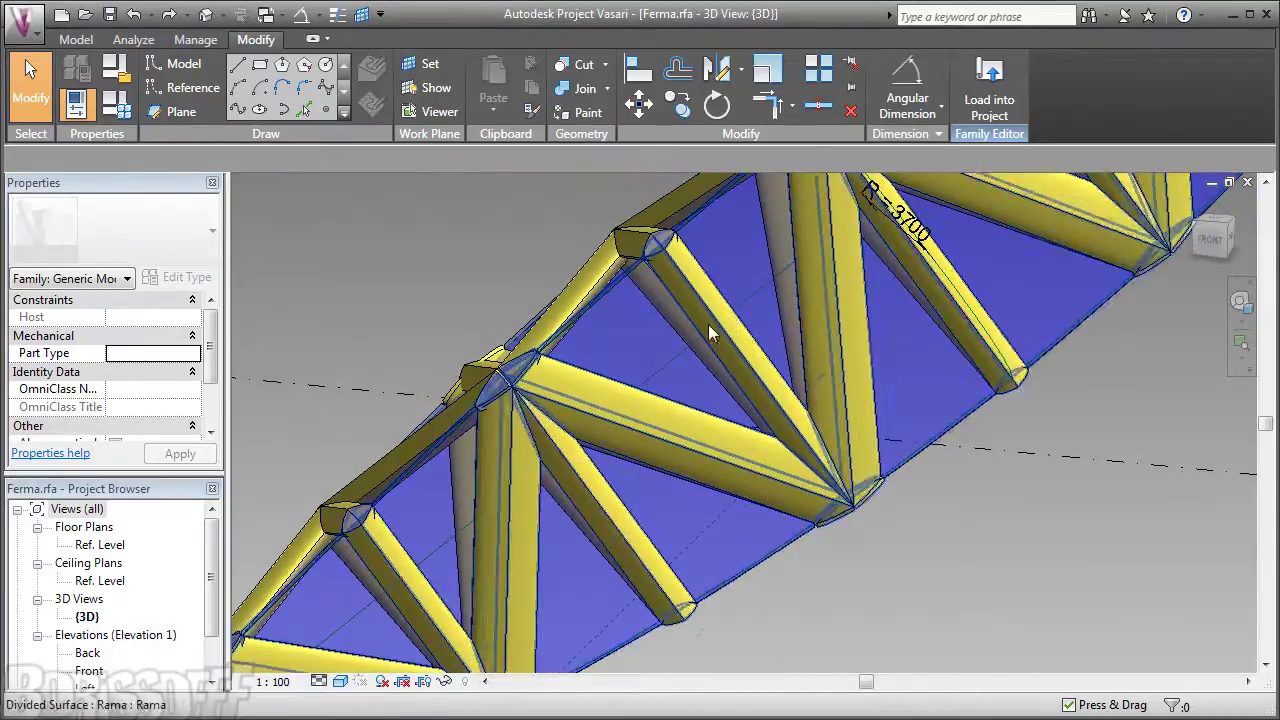
scroll(730, 360, "down", 2)
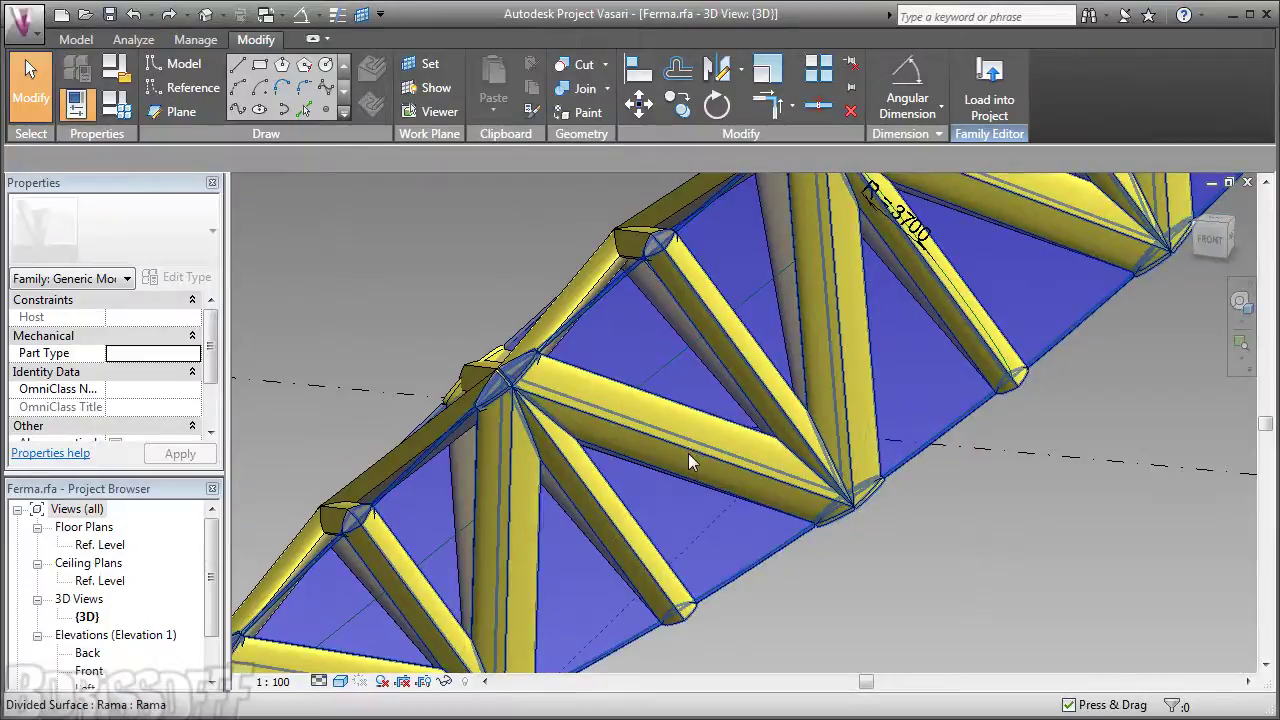
scroll(690, 462, "down", 3)
scroll(706, 457, "down", 1)
scroll(690, 472, "down", 1)
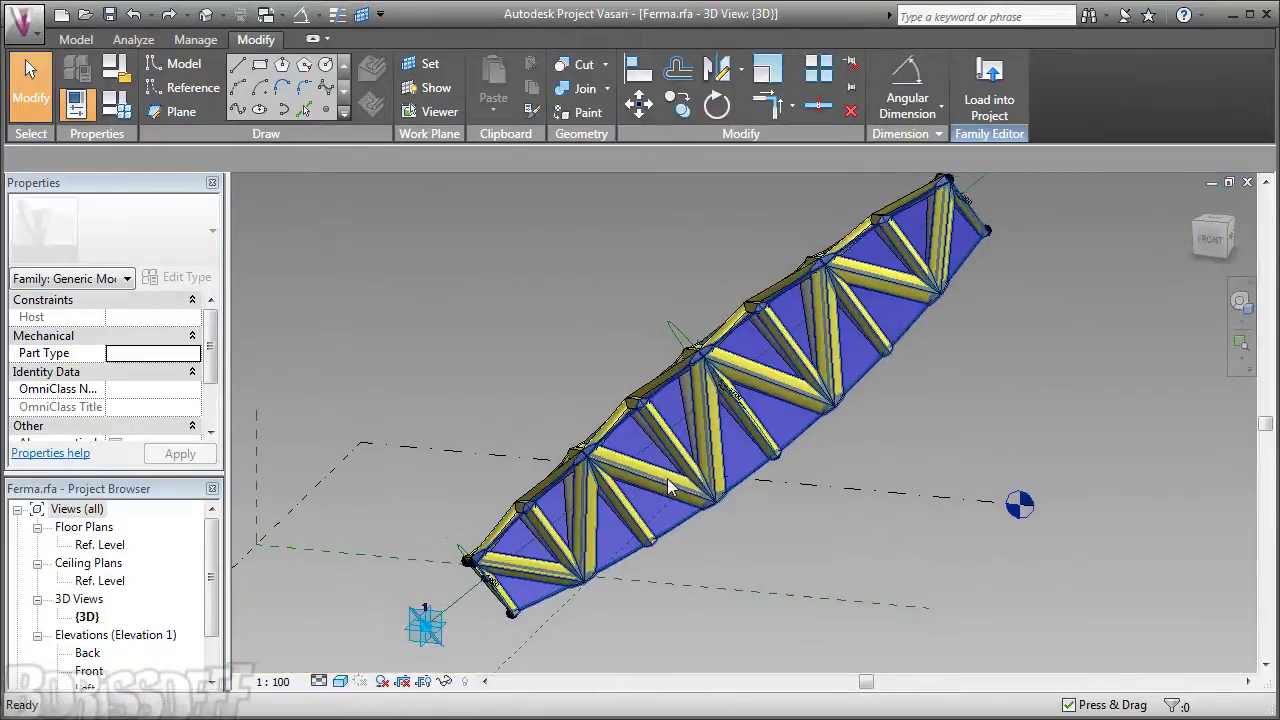
scroll(670, 487, "down", 1)
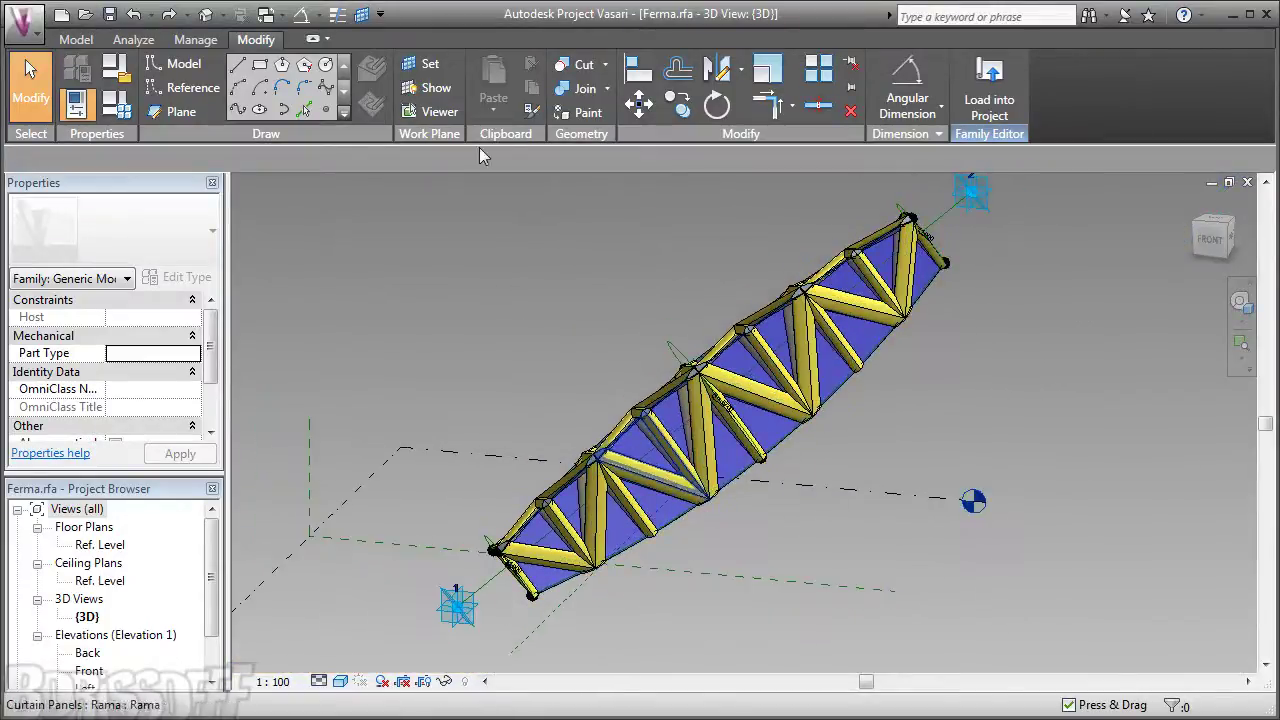
left_click(285, 16)
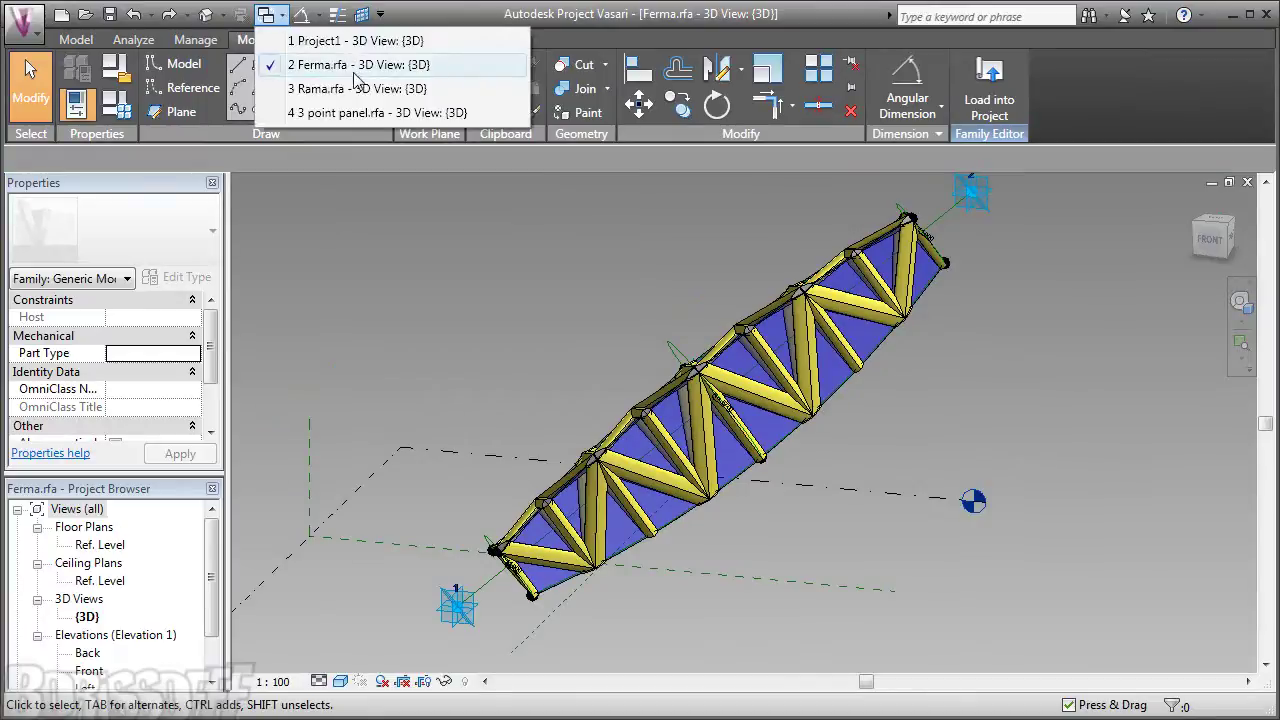
Step: Switch to Rama.rfa and open its Level 1 floor plan
left_click(334, 90)
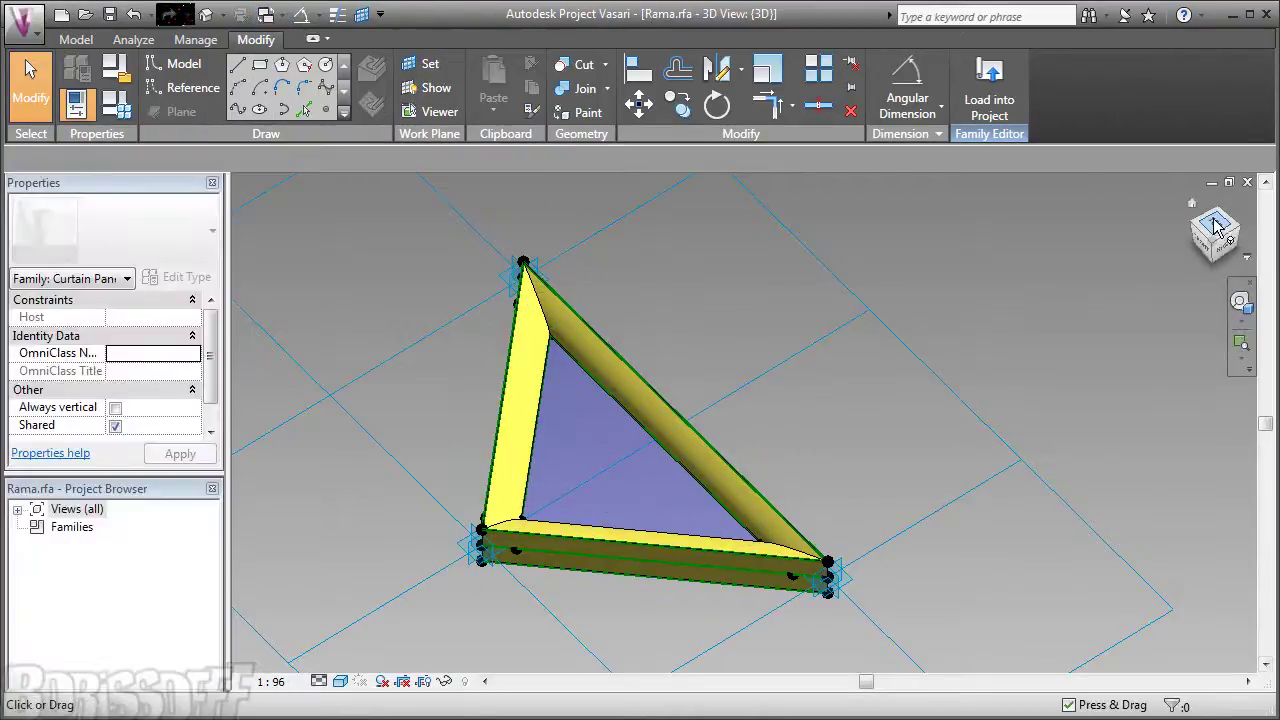
left_click(18, 510)
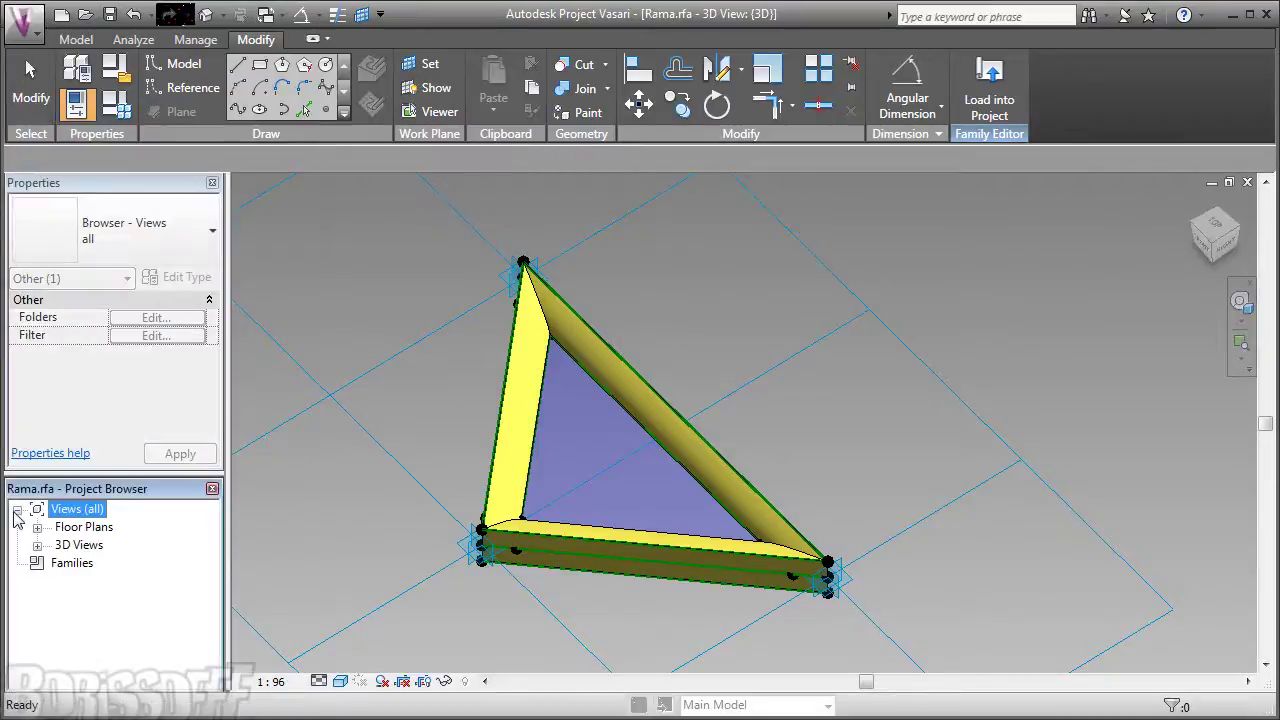
left_click(37, 527)
double_click(92, 545)
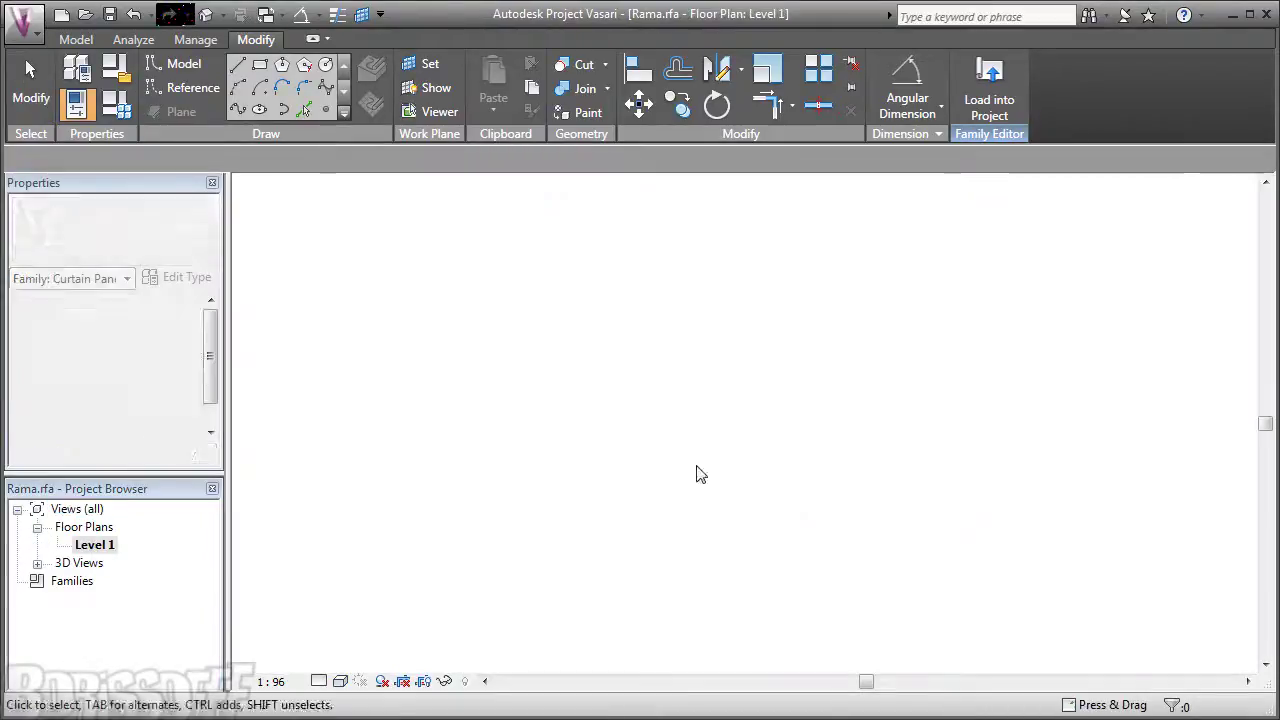
scroll(700, 430, "up", 2)
scroll(700, 443, "up", 1)
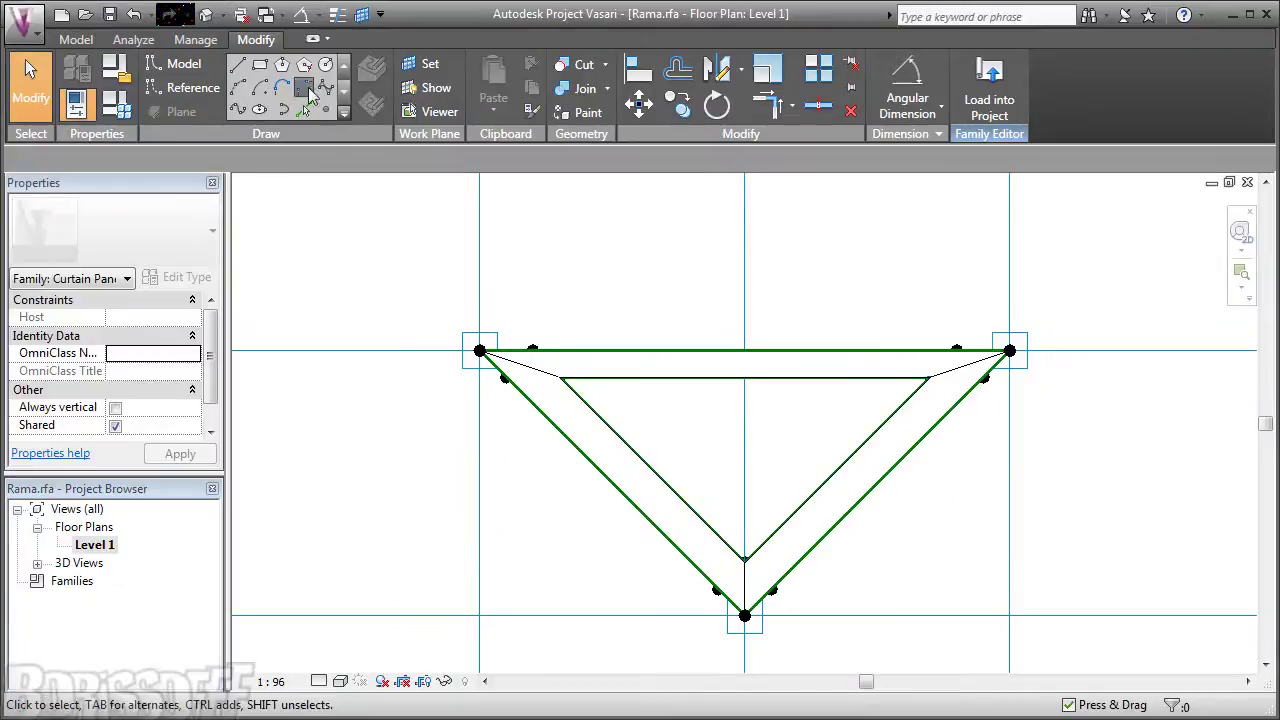
Step: Add a 250 aligned dimension across the frame member's width
left_click(318, 14)
left_click(557, 171)
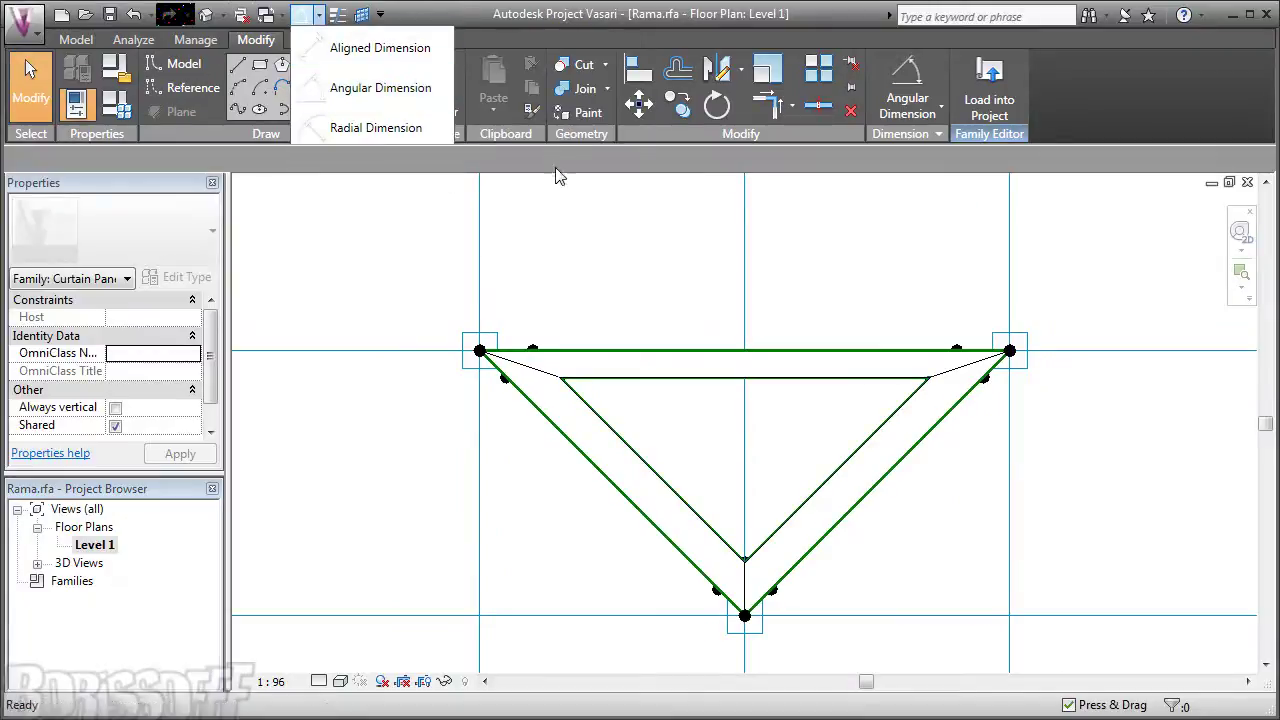
left_click(907, 88)
left_click(980, 98)
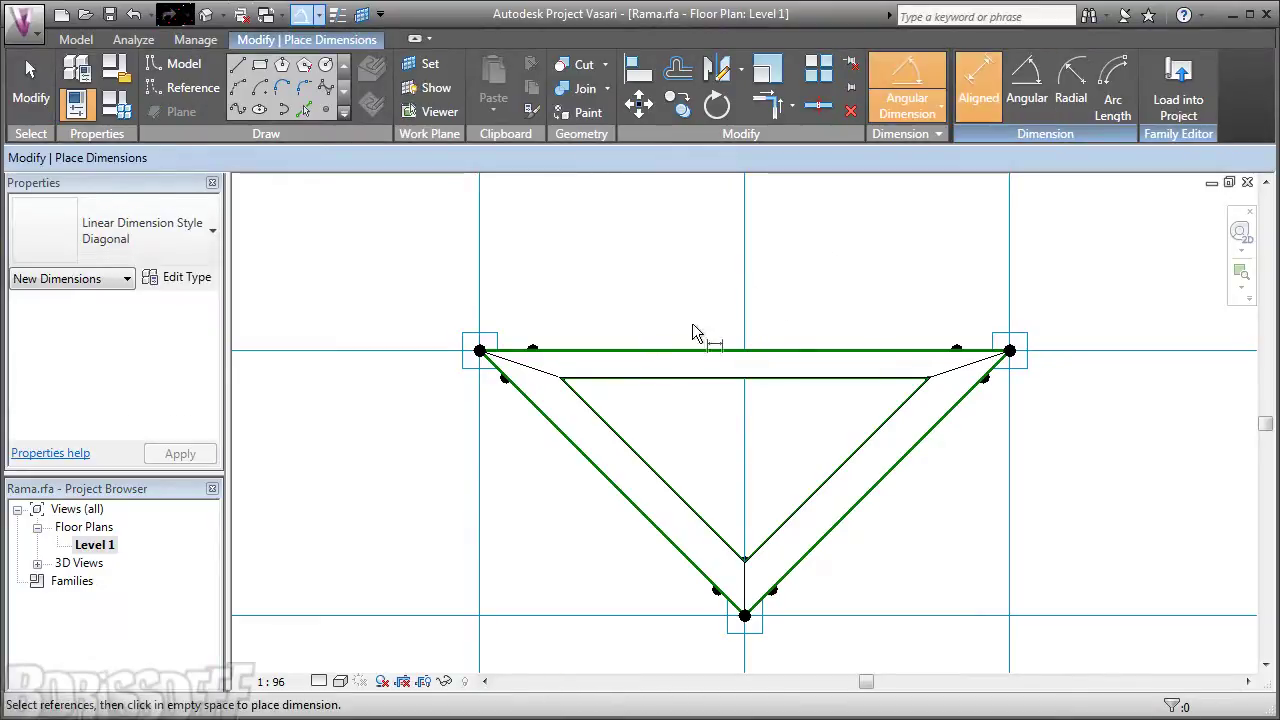
key("Tab")
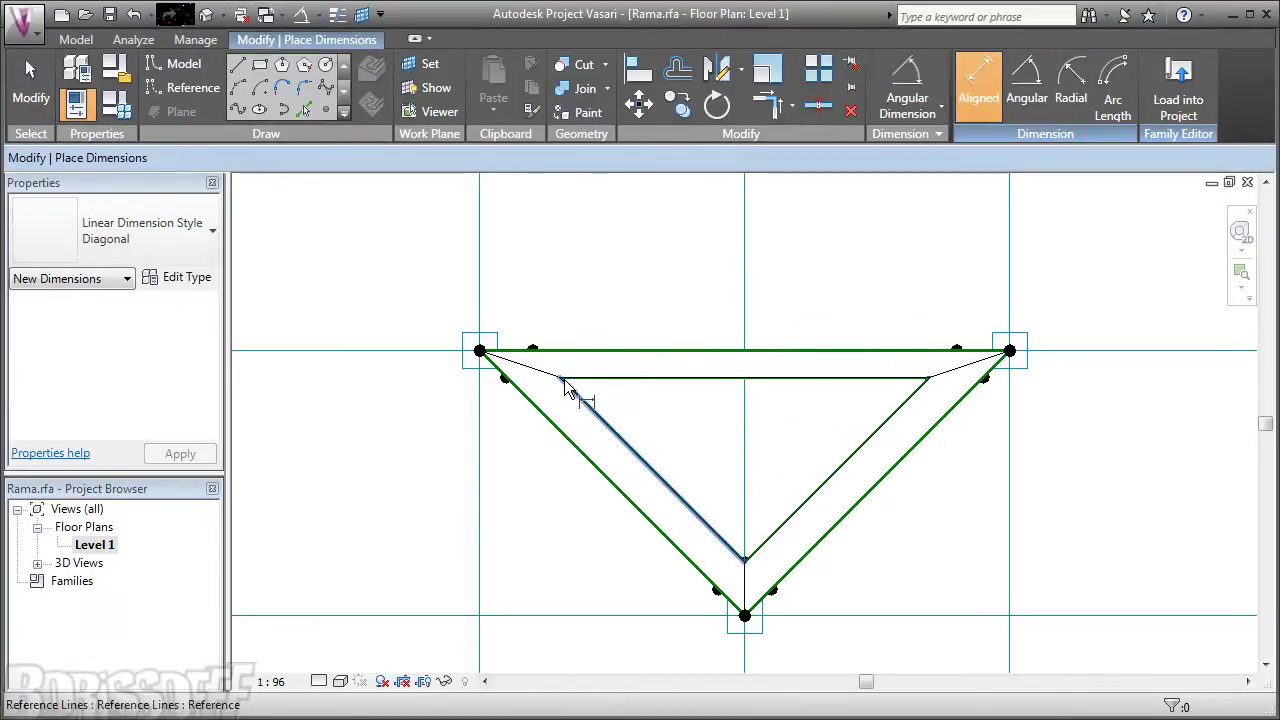
key("Tab")
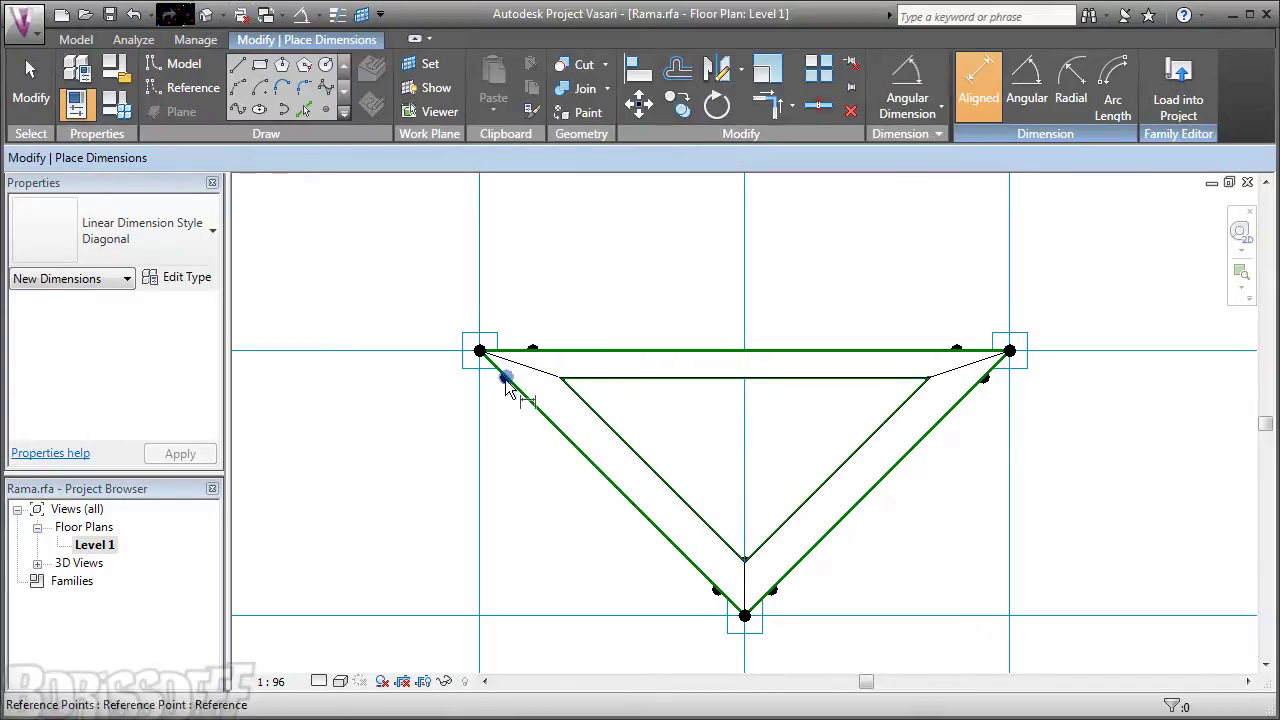
left_click(505, 386)
left_click(564, 372)
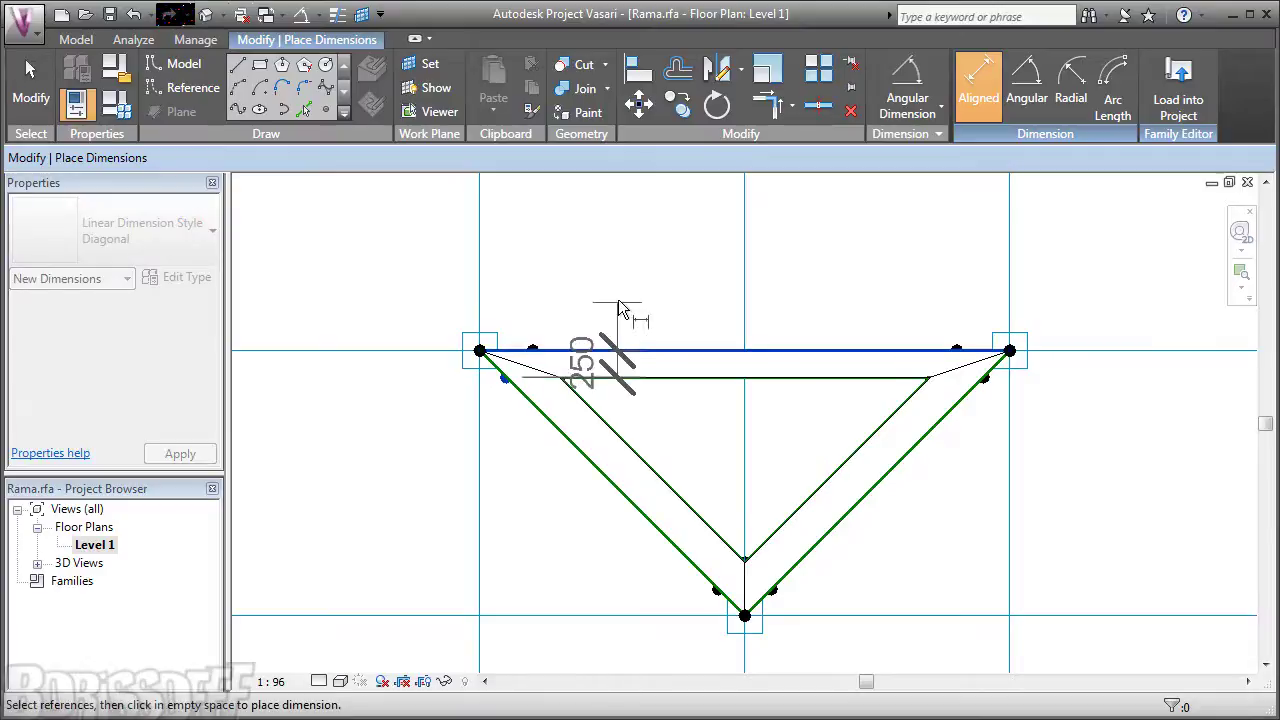
left_click(697, 327)
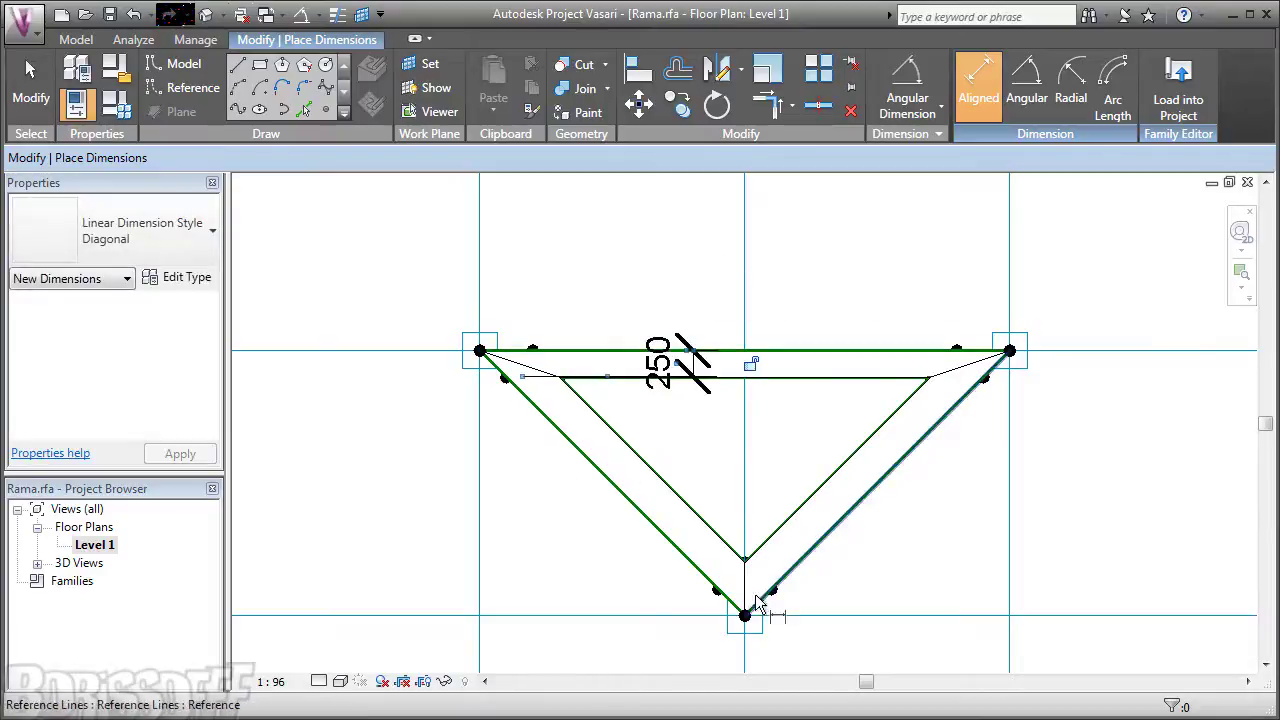
Step: Add a 354 aligned dimension below the triangle's apex, then list the open views
left_click(747, 566)
left_click(694, 564)
left_click(840, 660)
scroll(845, 580, "down", 1)
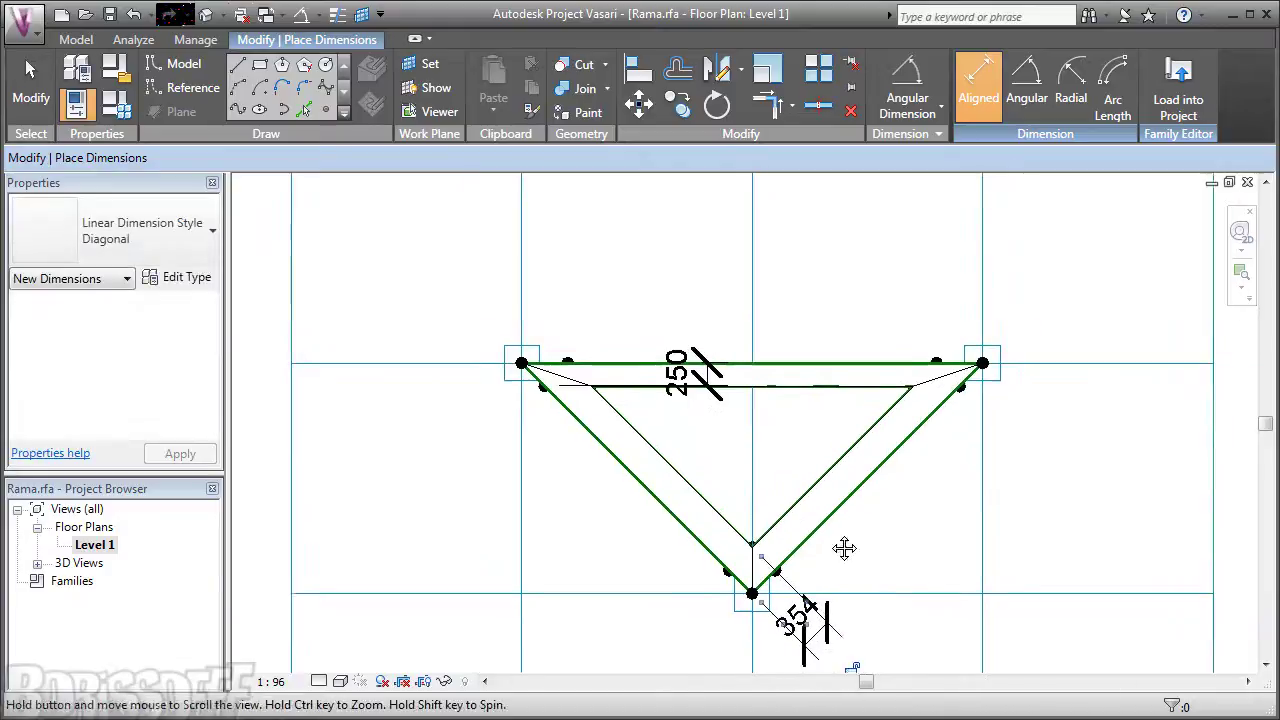
middle_click_drag(843, 546, 848, 507)
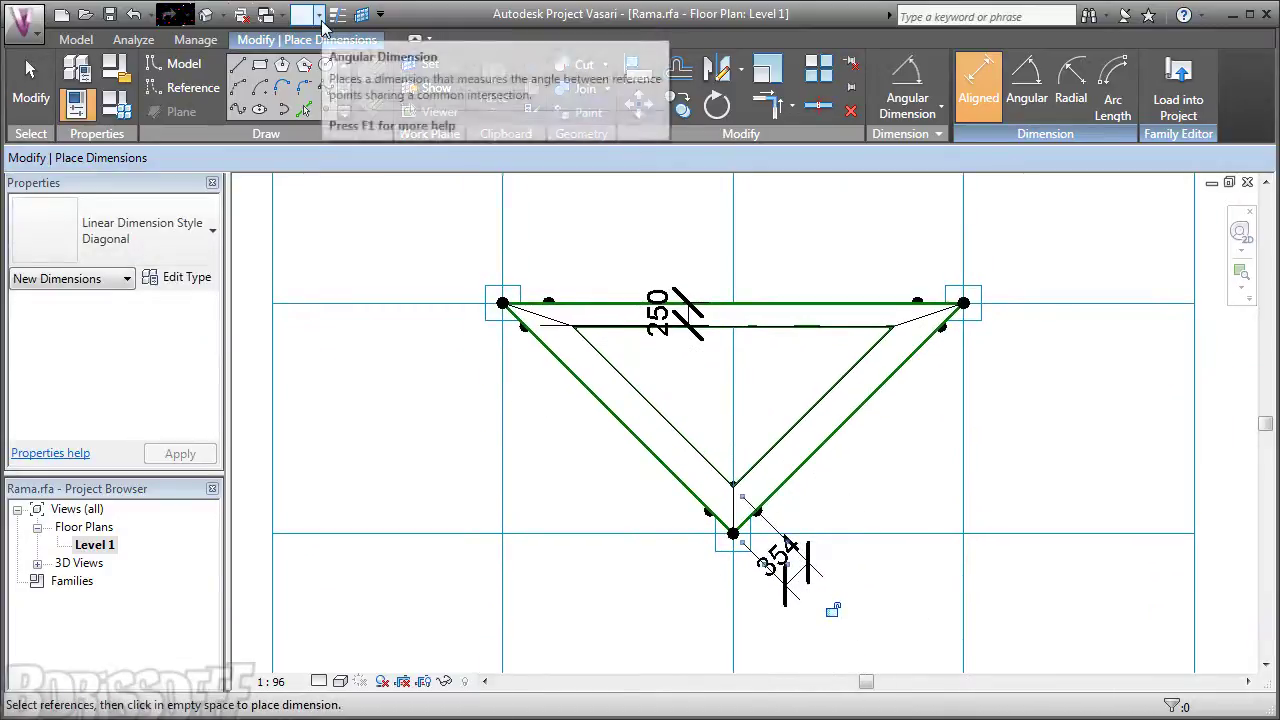
left_click(284, 17)
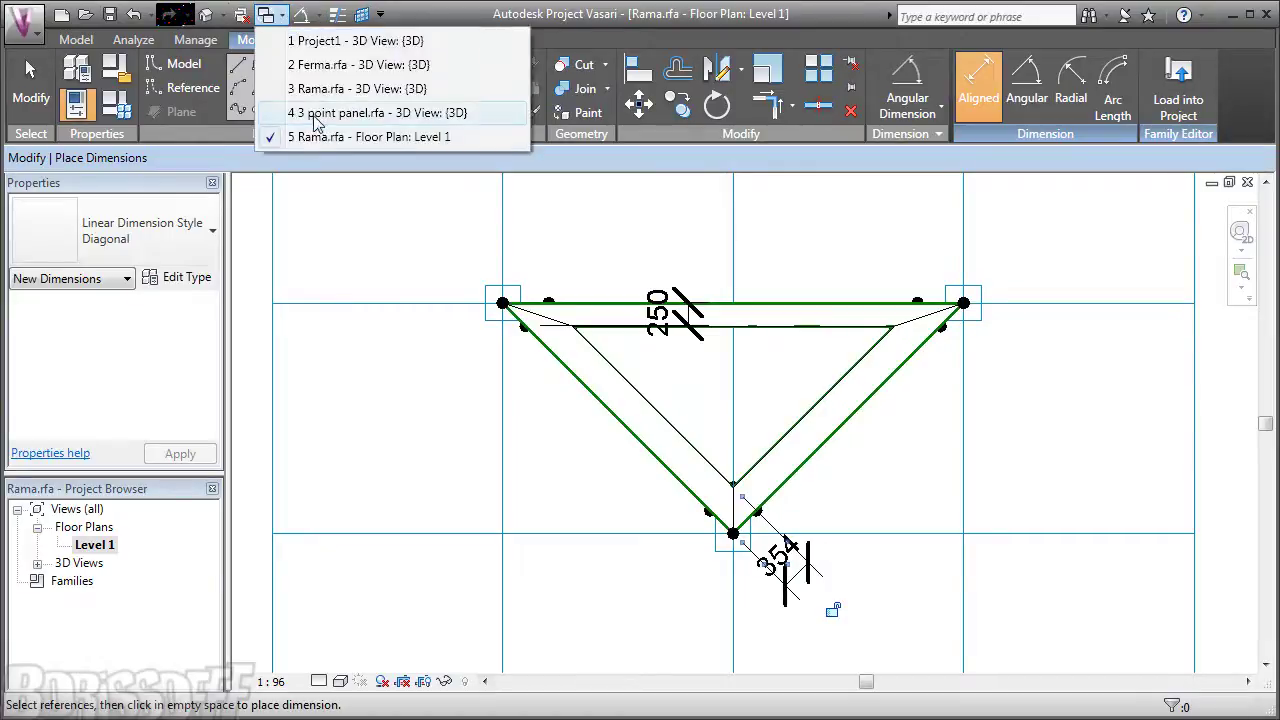
Step: In 3 point panel.rfa, set both Triangle (flat) tile grid spacings to 2500
left_click(318, 114)
mouse_move(798, 566)
middle_mouse_down("shift")
mouse_move(803, 508)
mouse_move(748, 578)
mouse_move(733, 517)
middle_mouse_up("shift")
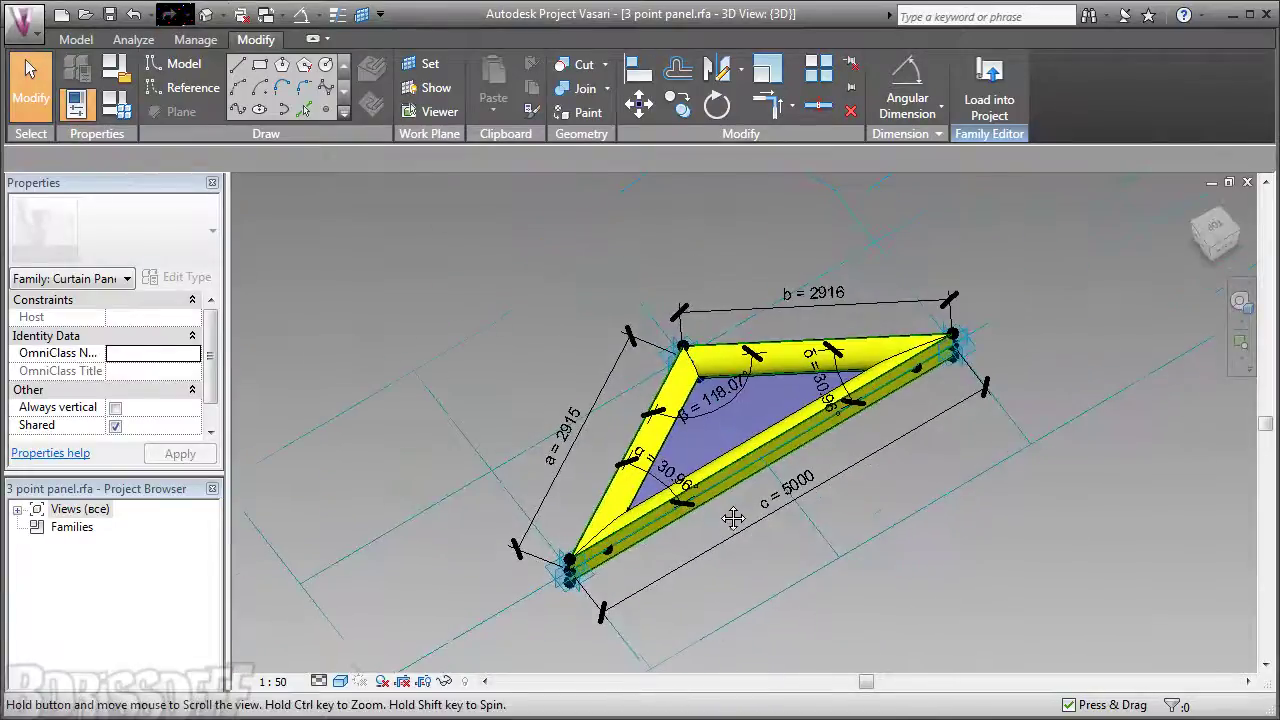
left_click(389, 380)
left_click(185, 249)
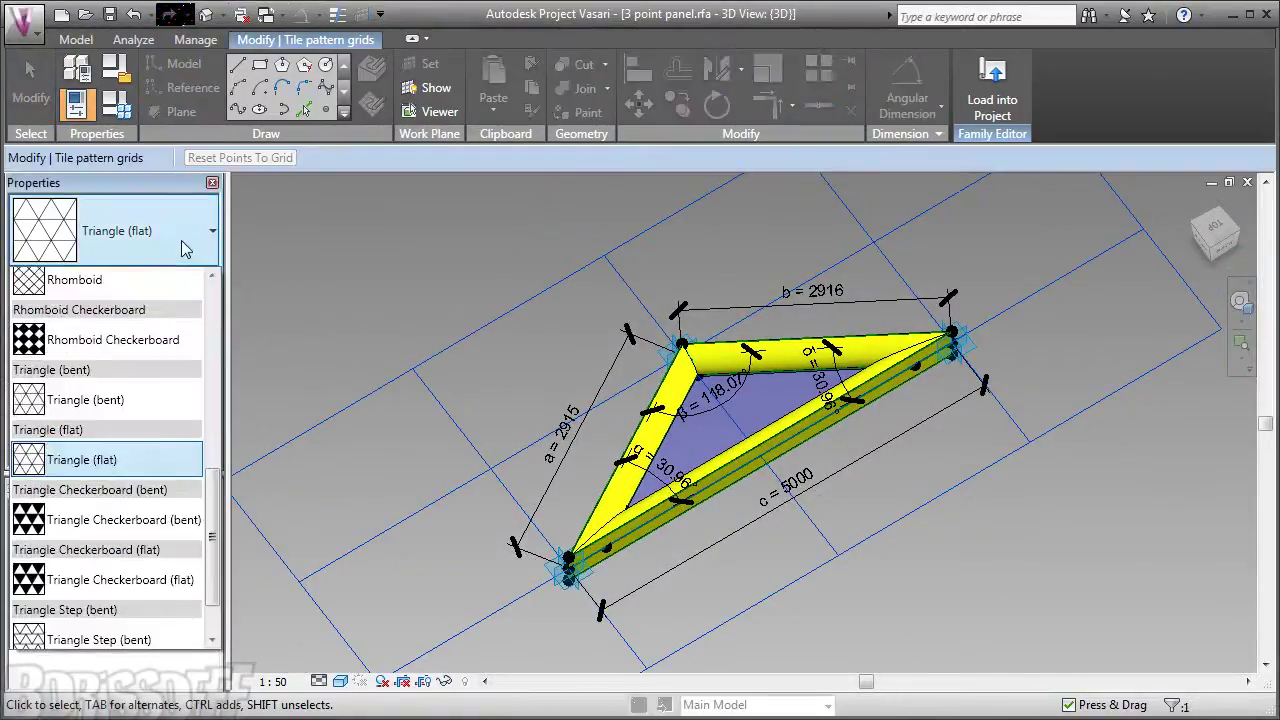
left_click(165, 462)
left_click(184, 318)
left_click(172, 336)
type("2500.0")
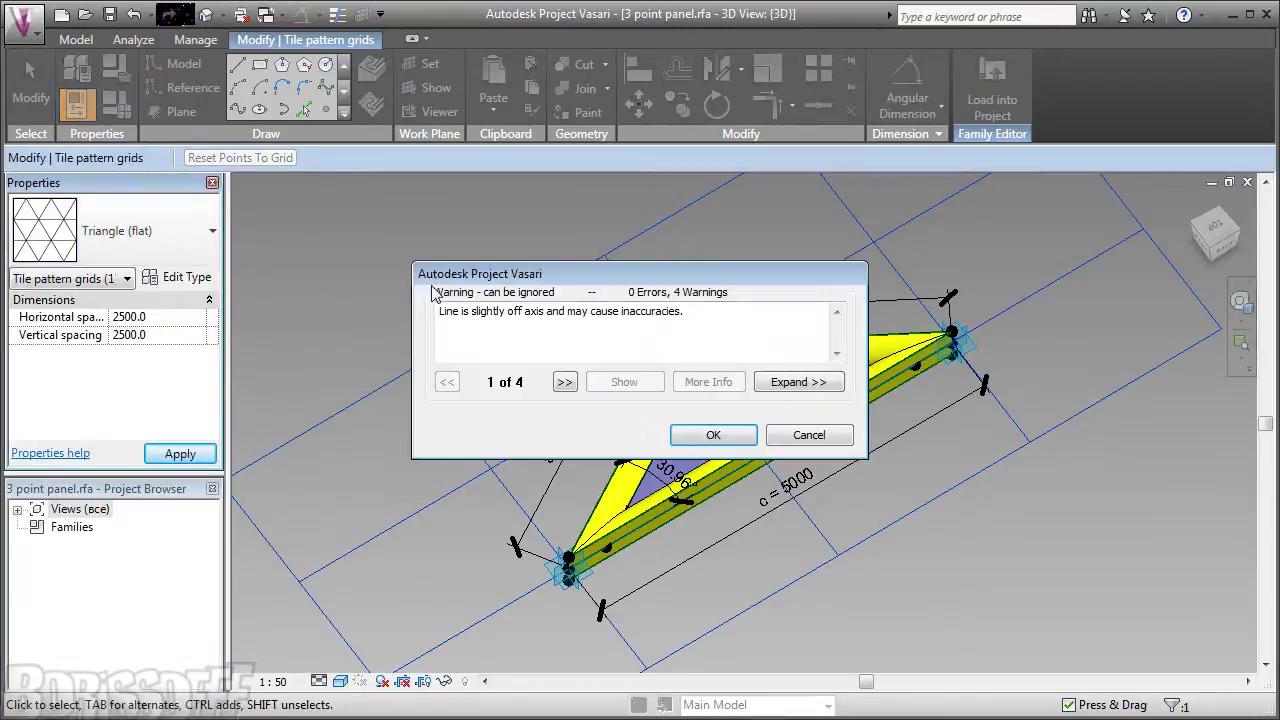
left_click(710, 436)
mouse_move(713, 440)
middle_mouse_down("shift")
mouse_move(672, 355)
mouse_move(718, 420)
middle_mouse_up("shift")
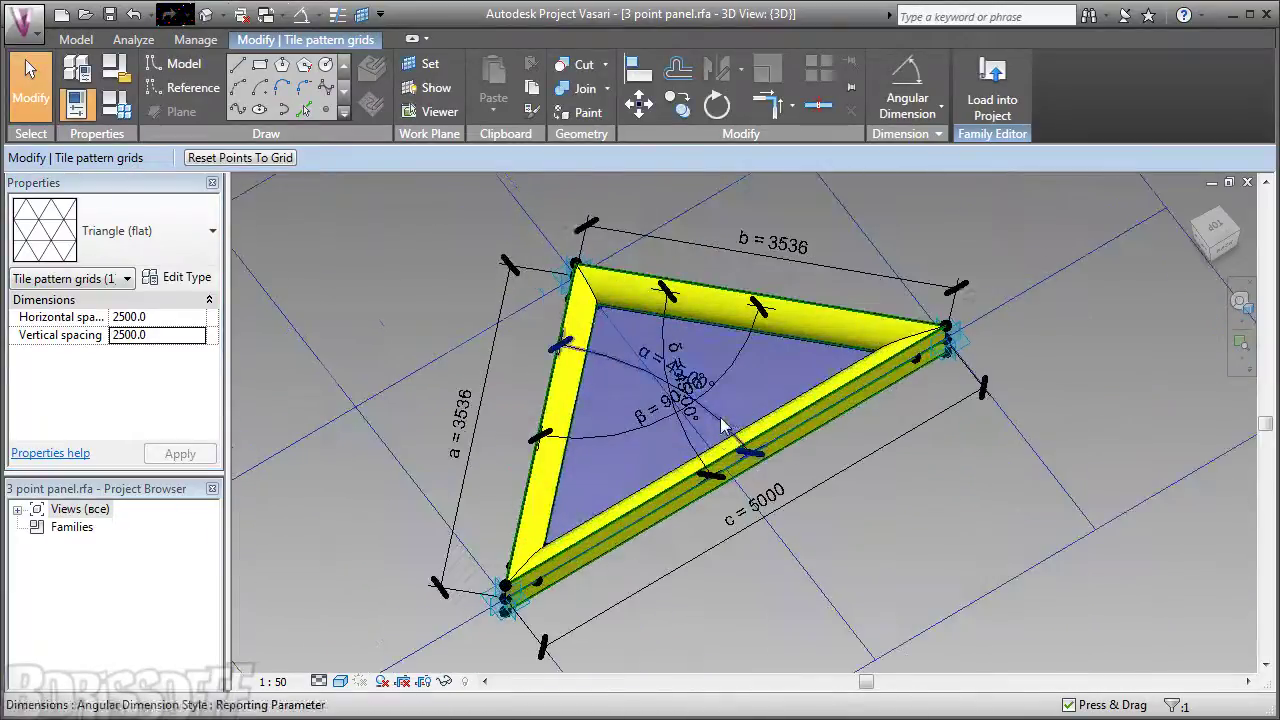
Step: Move the α = 45.00° and δ = 45.00° angle labels apart
left_click(718, 420)
left_click_drag(718, 420, 685, 445)
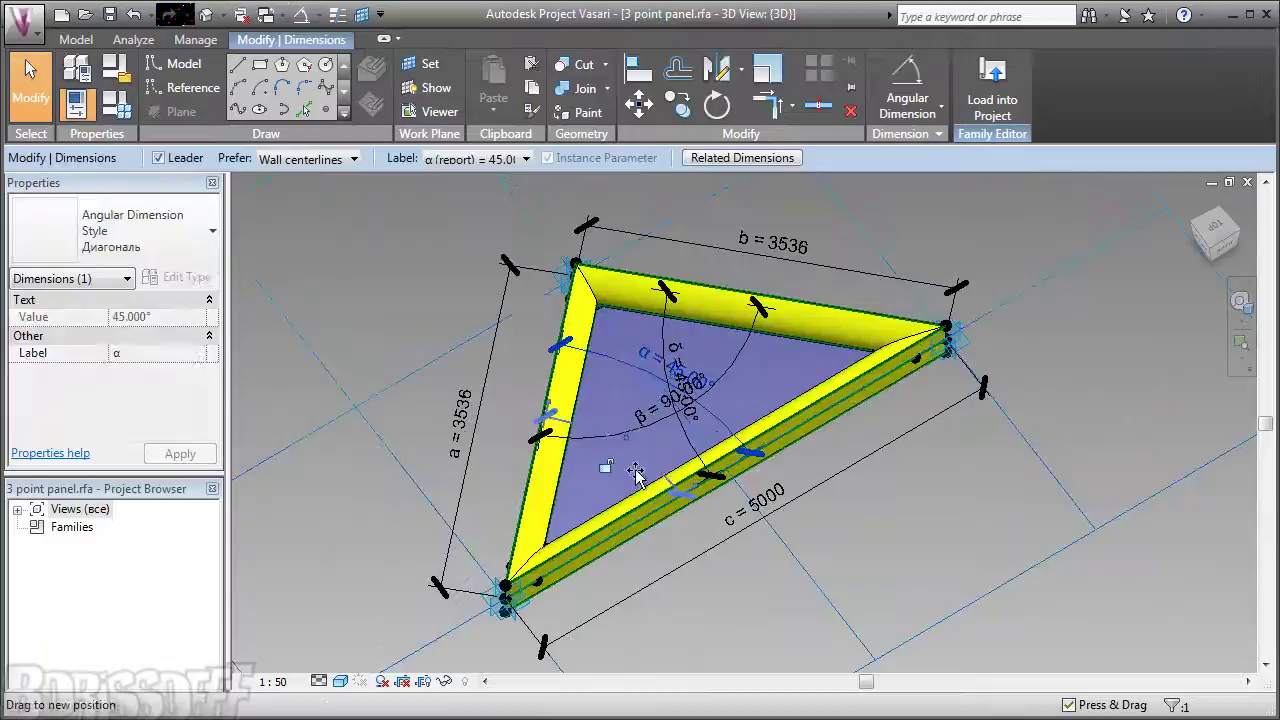
left_click(692, 440)
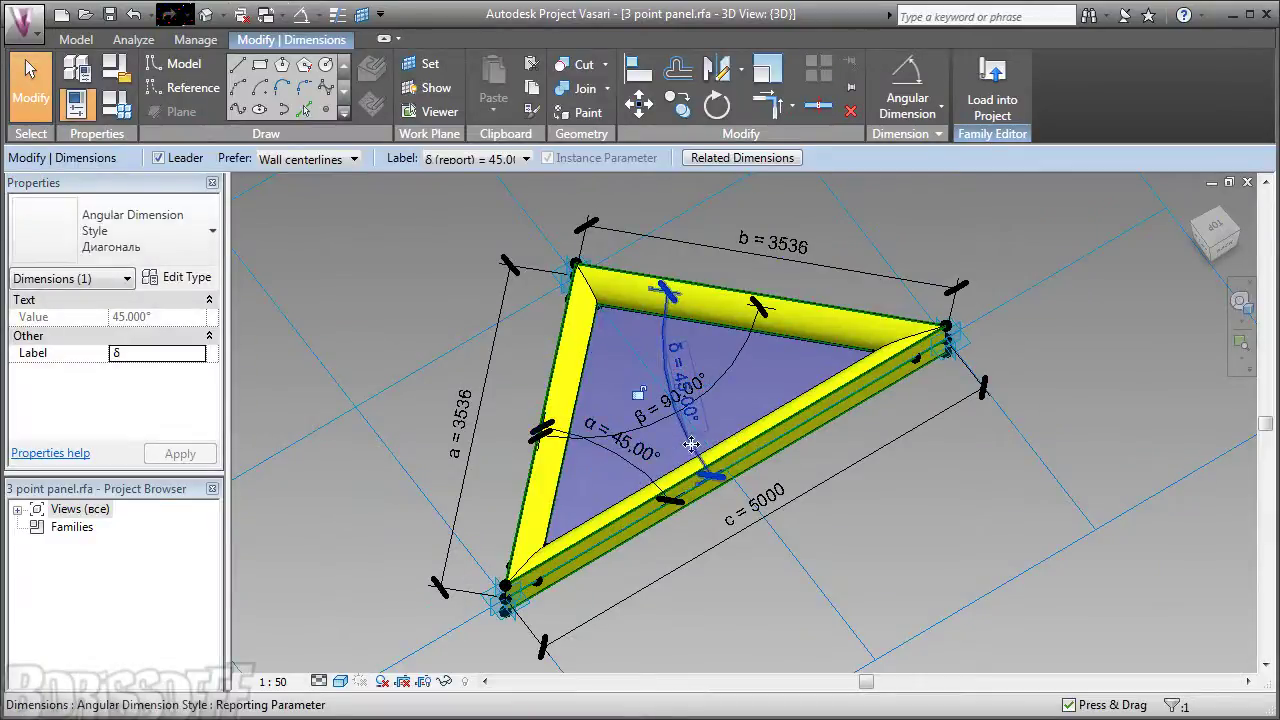
left_click_drag(692, 440, 772, 432)
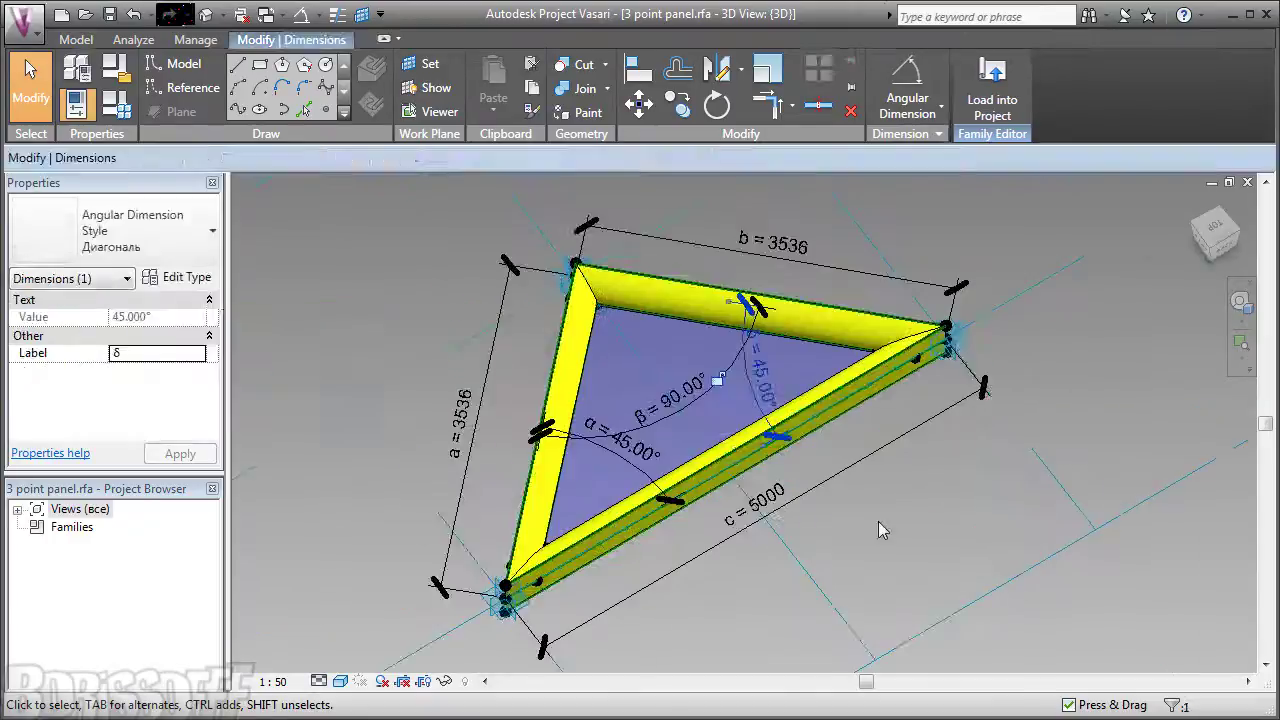
middle_click_drag(878, 521, 1064, 524)
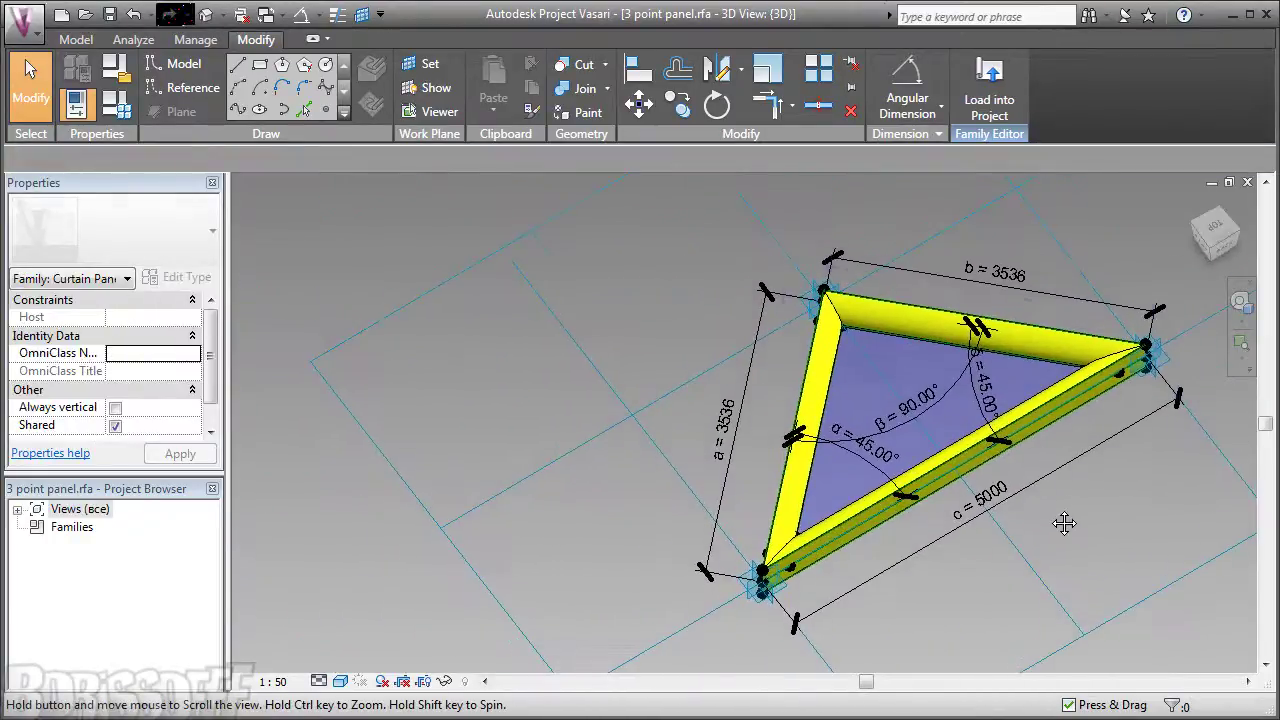
Step: Inspect the c (report) parameter and the Other parameters in Family Types, then close it
left_click(114, 110)
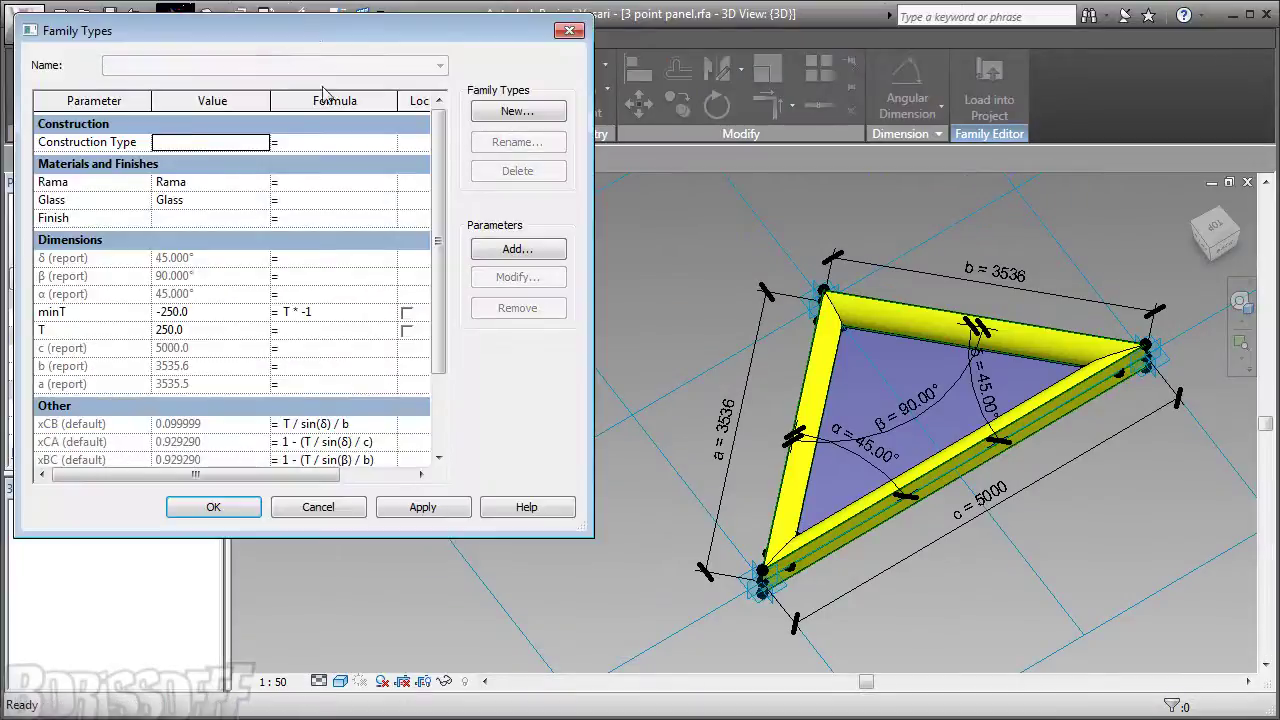
left_click_drag(304, 24, 408, 145)
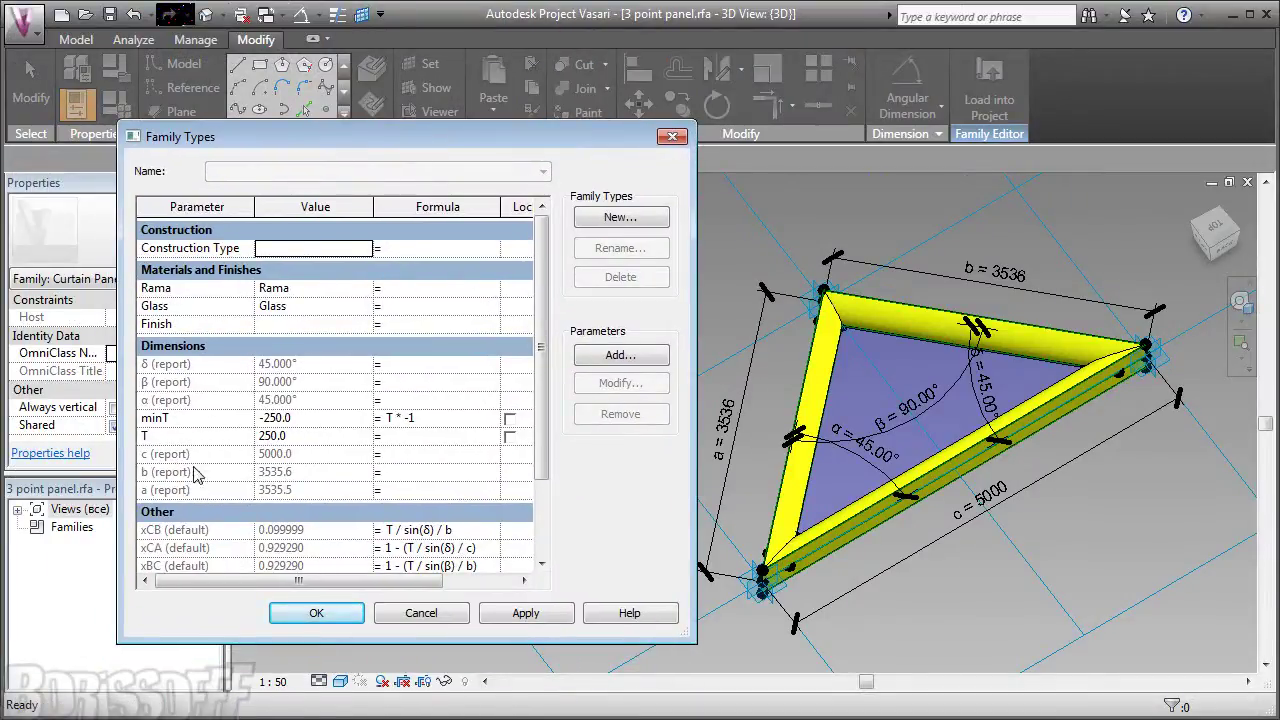
left_click(155, 454)
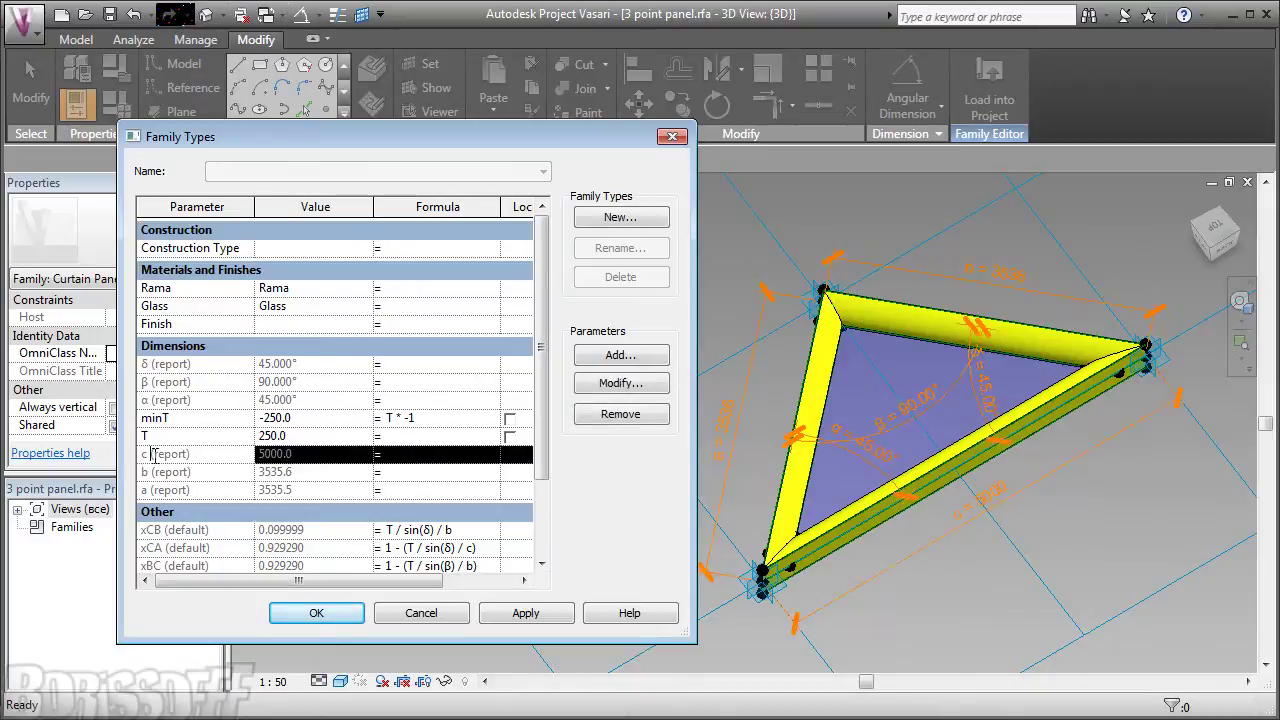
left_click(616, 385)
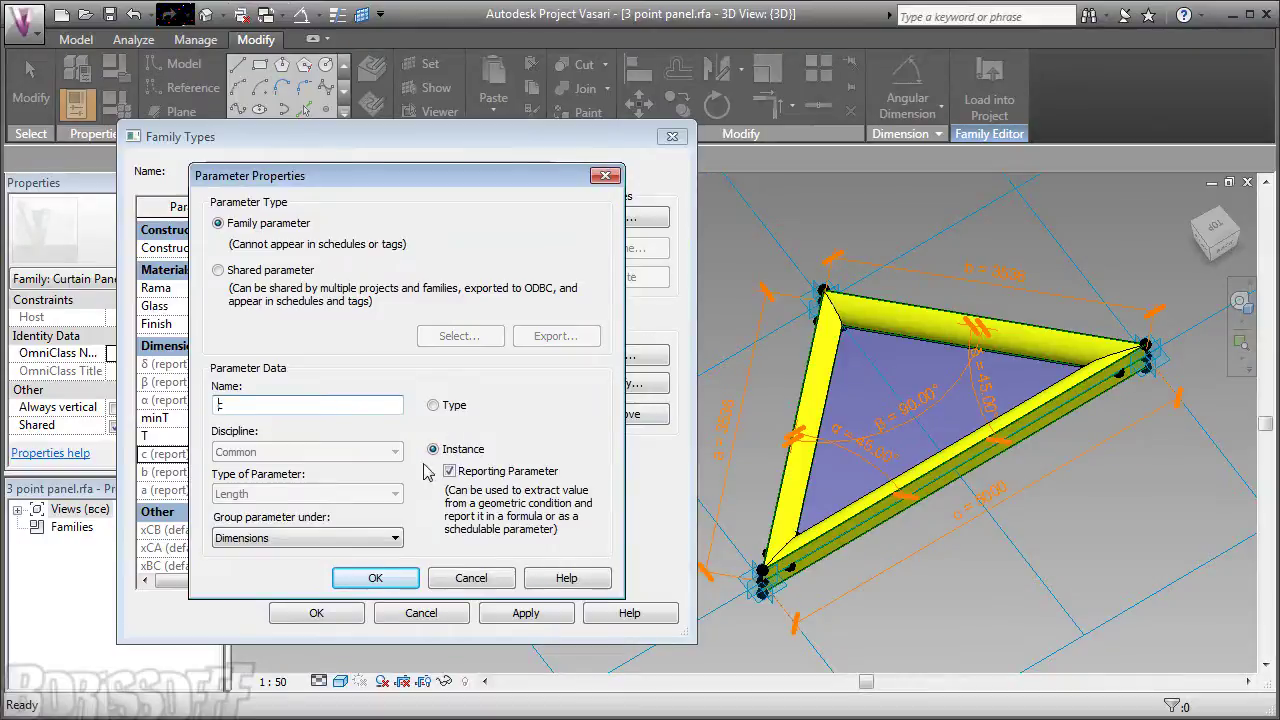
left_click(375, 579)
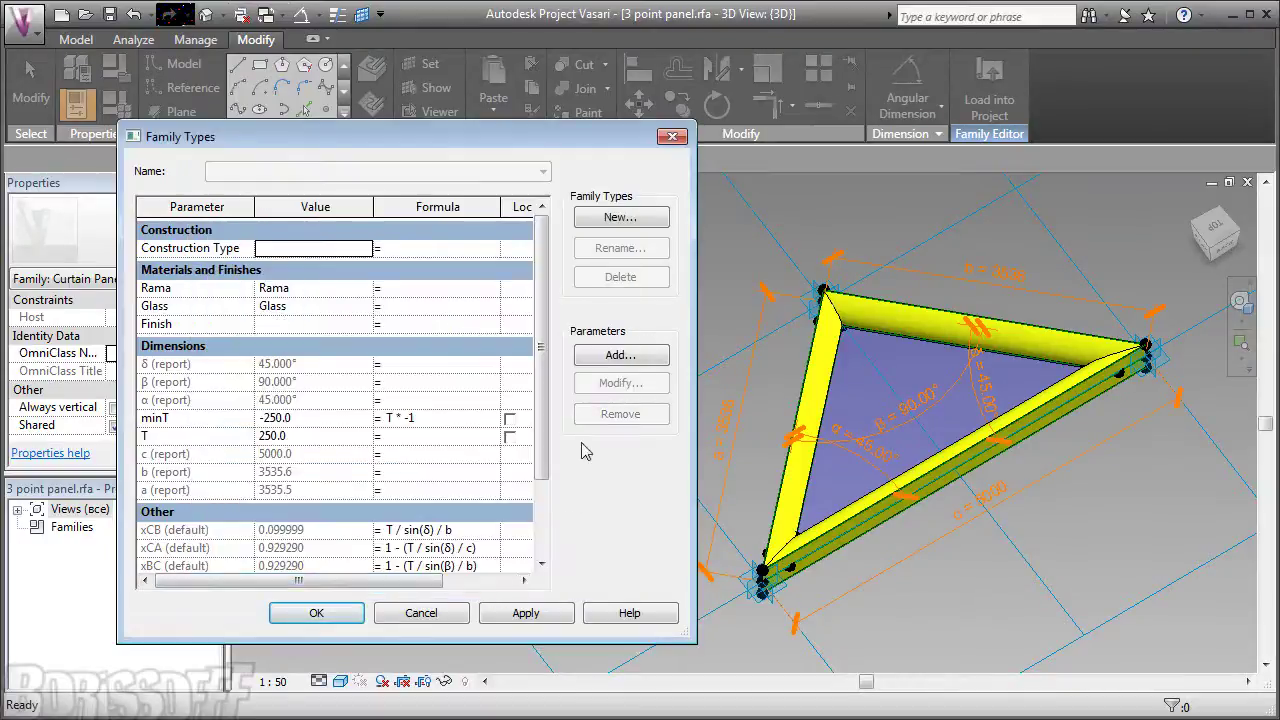
scroll(542, 407, "down", 2)
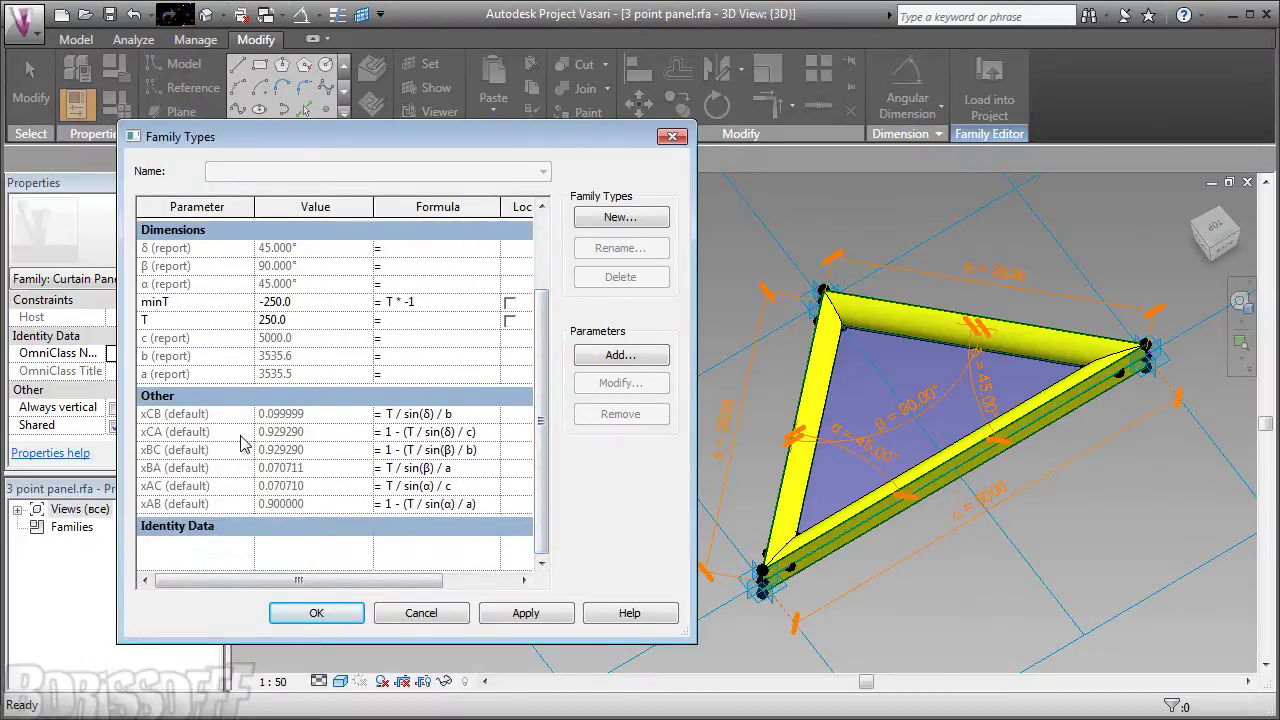
left_click(303, 614)
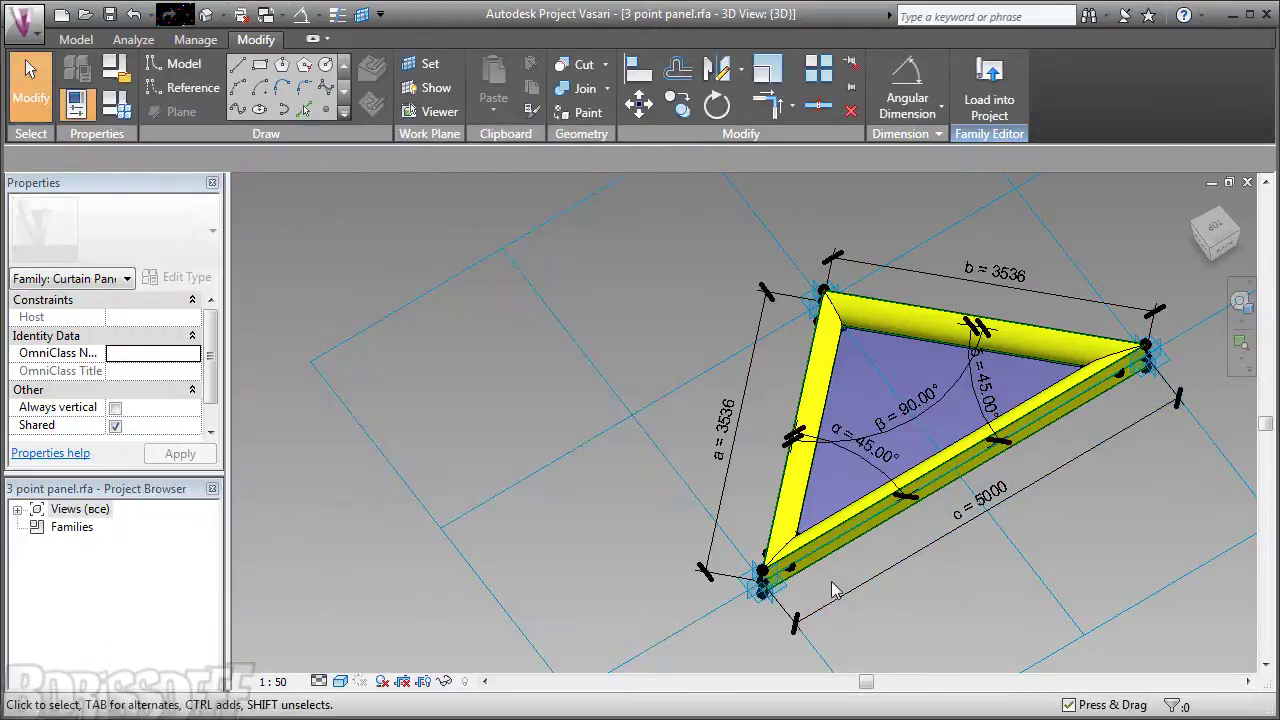
Step: Associate the bottom reference point's hosted parameter with xAC
left_click(791, 570)
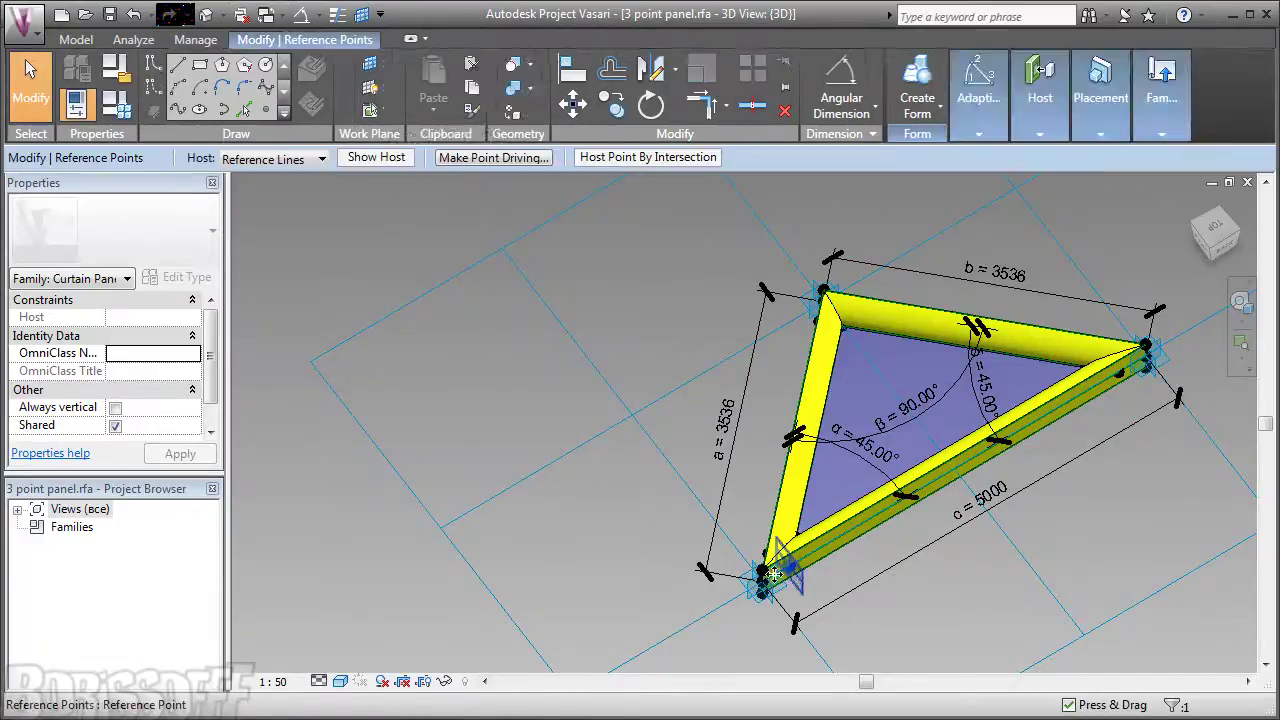
left_click_drag(161, 472, 161, 576)
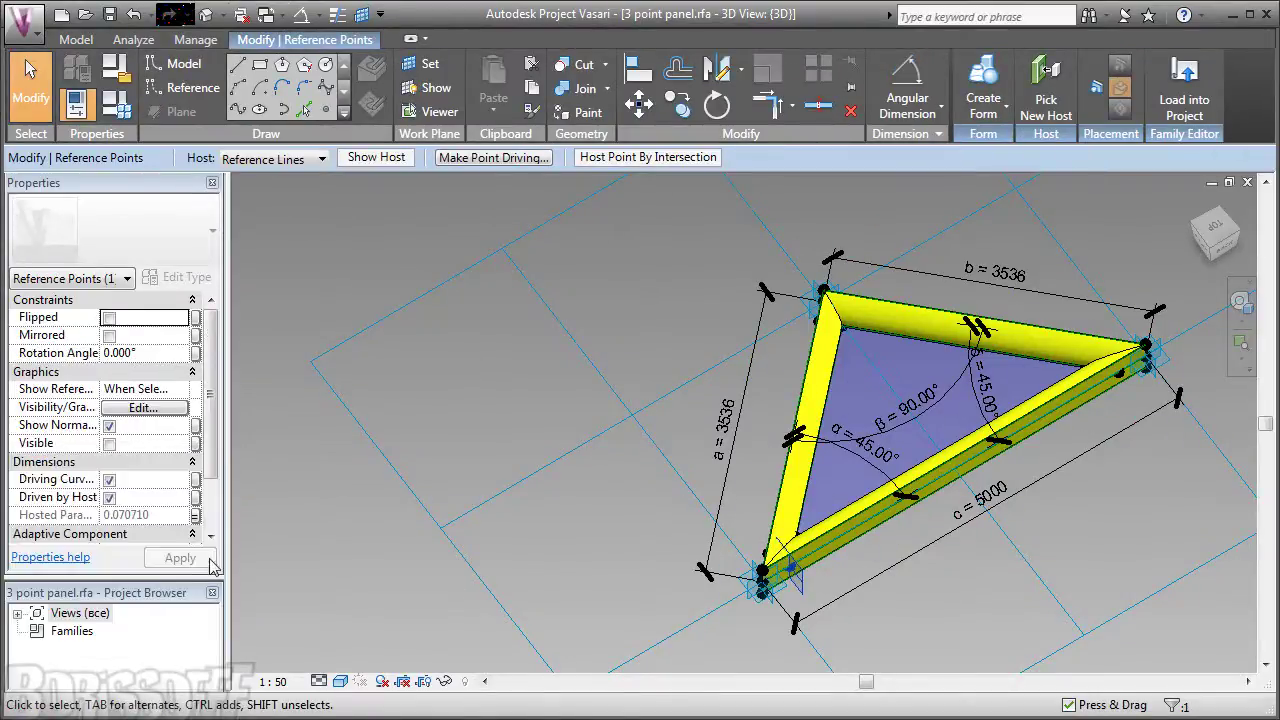
left_click(195, 516)
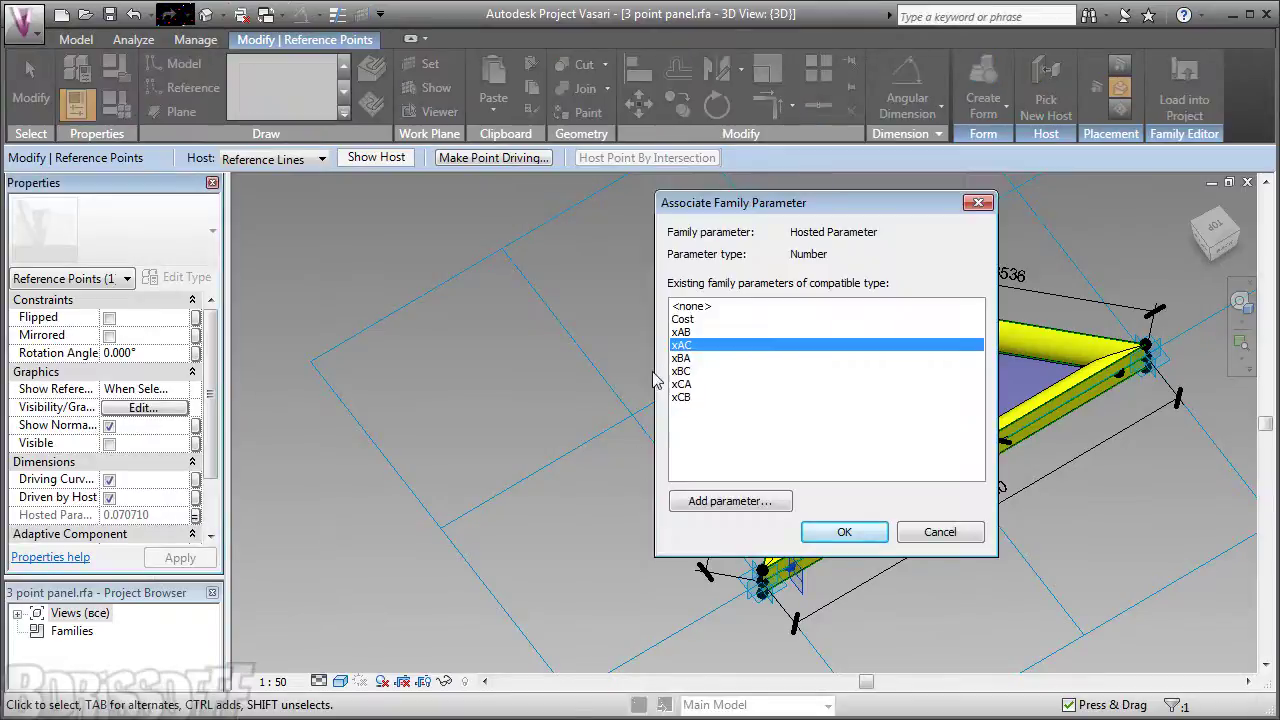
left_click_drag(735, 205, 390, 183)
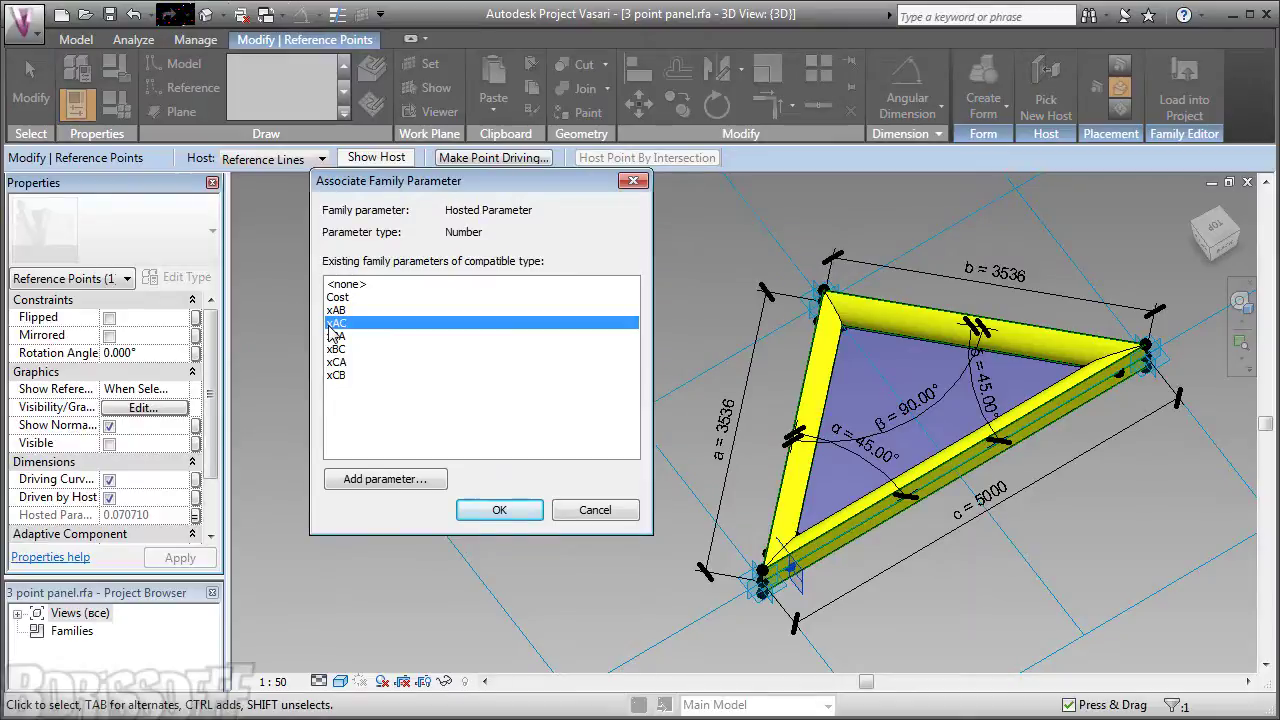
left_click(527, 518)
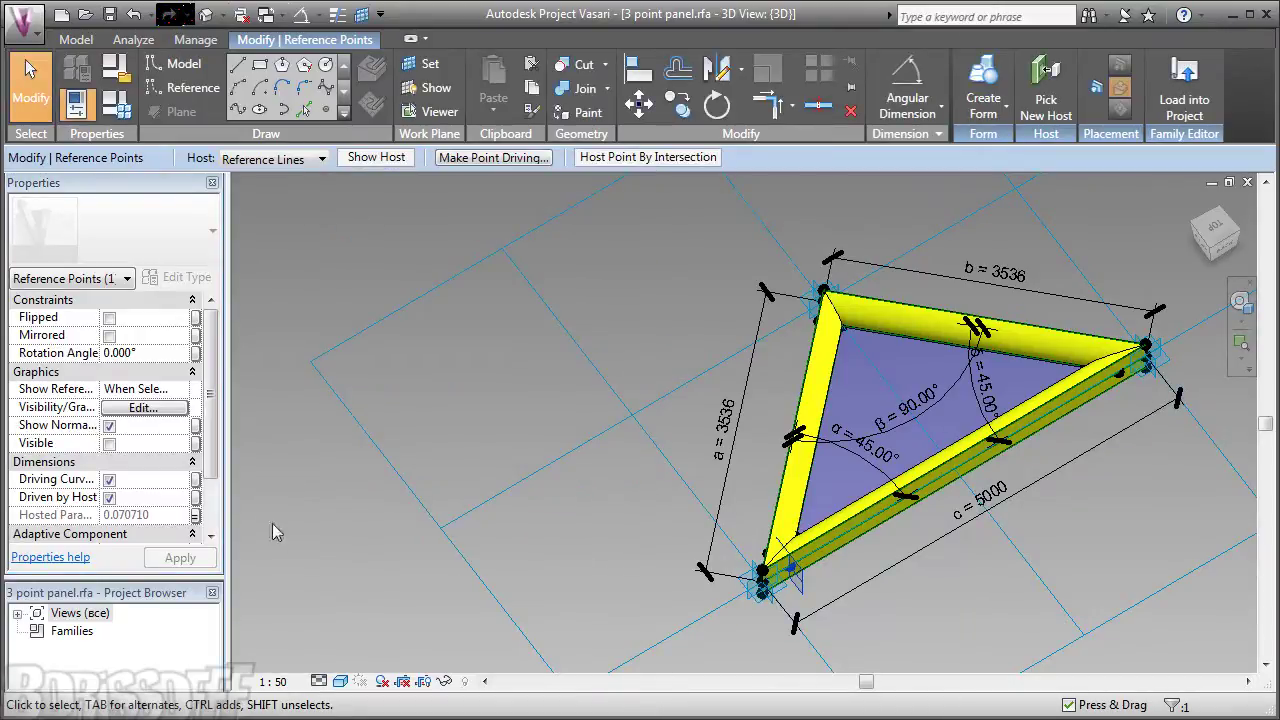
Step: Check the xCB, xCA, xBC, xBA and xAC formulas in Family Types and apply them
left_click(124, 113)
left_click_drag(541, 430, 541, 504)
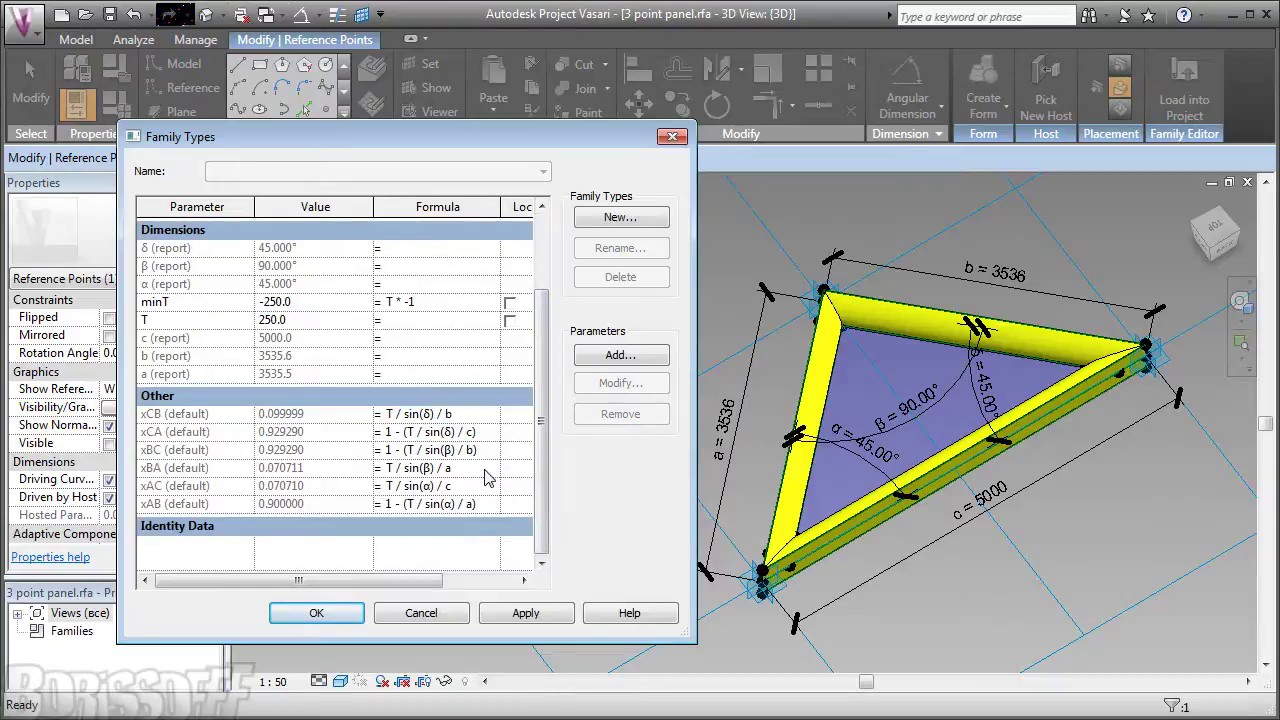
left_click(166, 416)
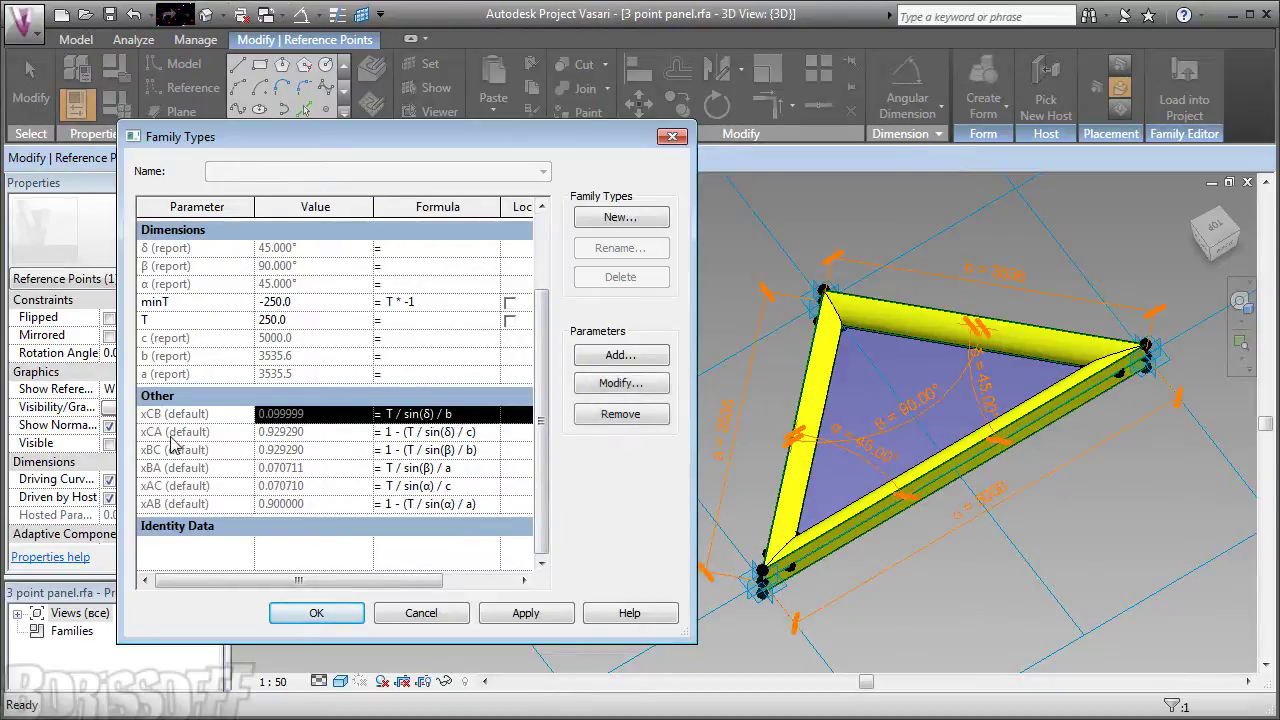
left_click(174, 435)
left_click(177, 450)
left_click(183, 472)
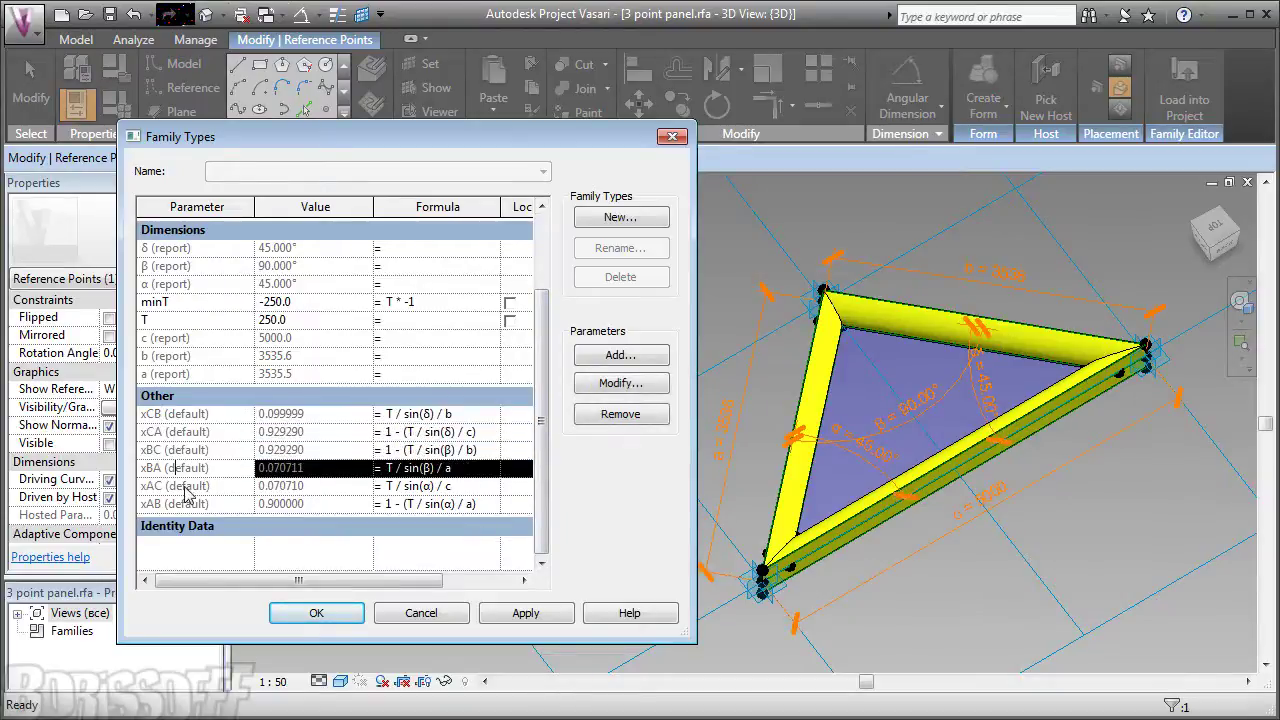
left_click(187, 488)
left_click(533, 615)
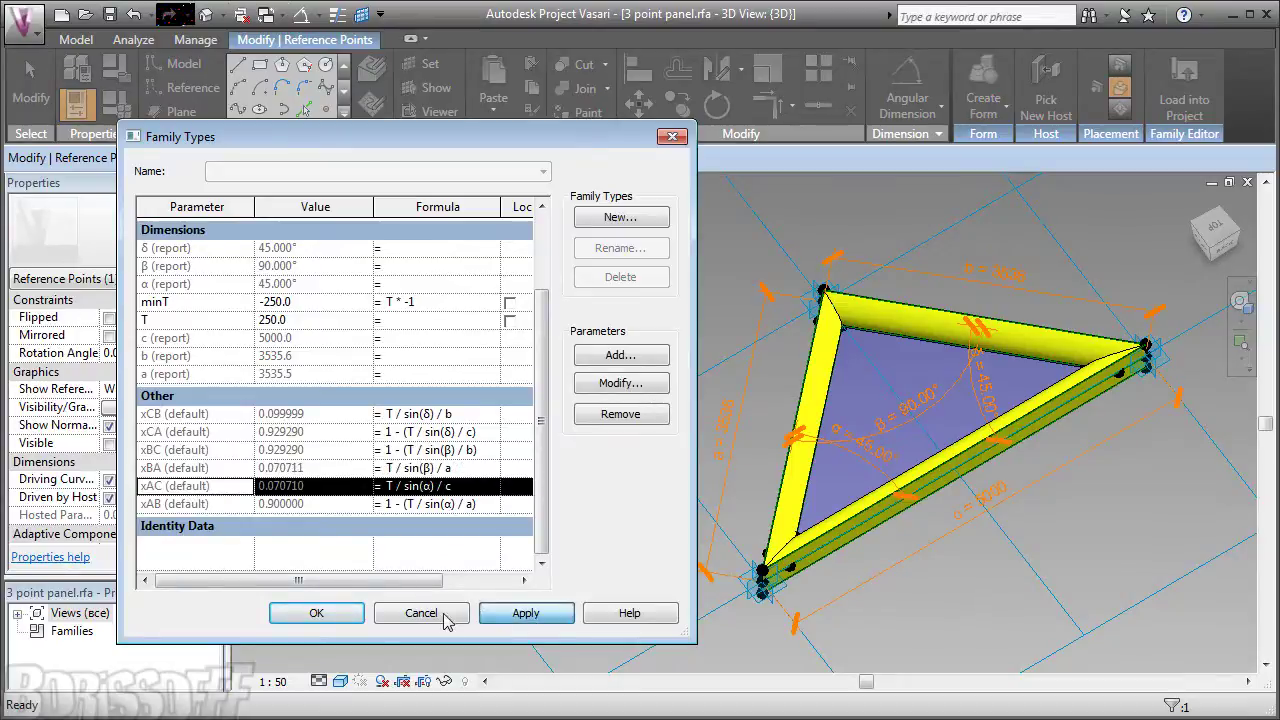
left_click(335, 616)
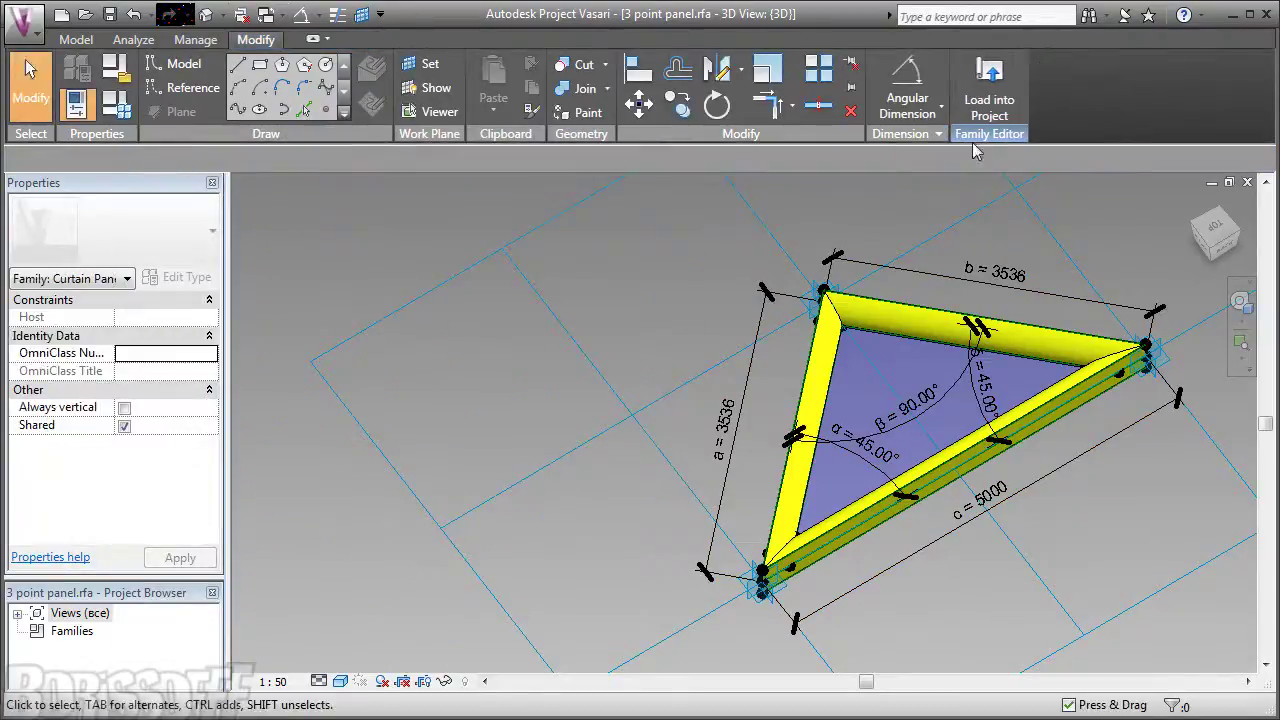
Step: Load the edited panel family into Ferma.rfa and check the truss's divided surface
left_click(988, 95)
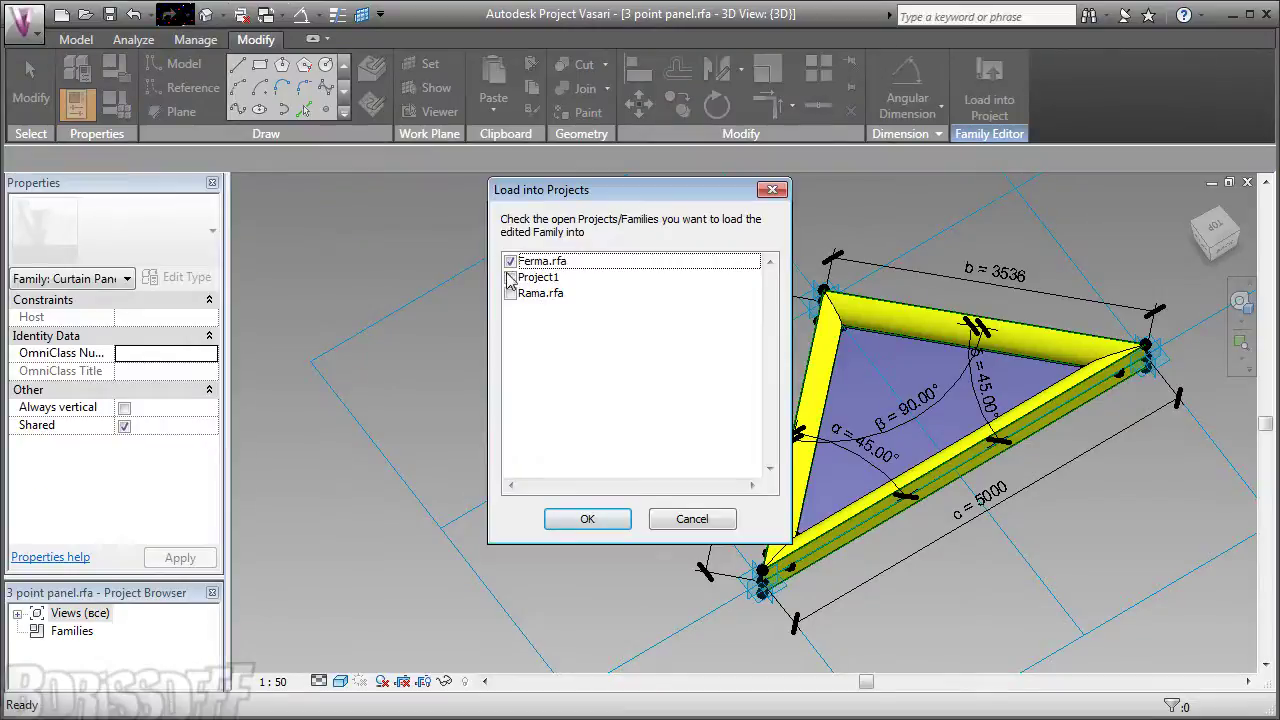
left_click(585, 520)
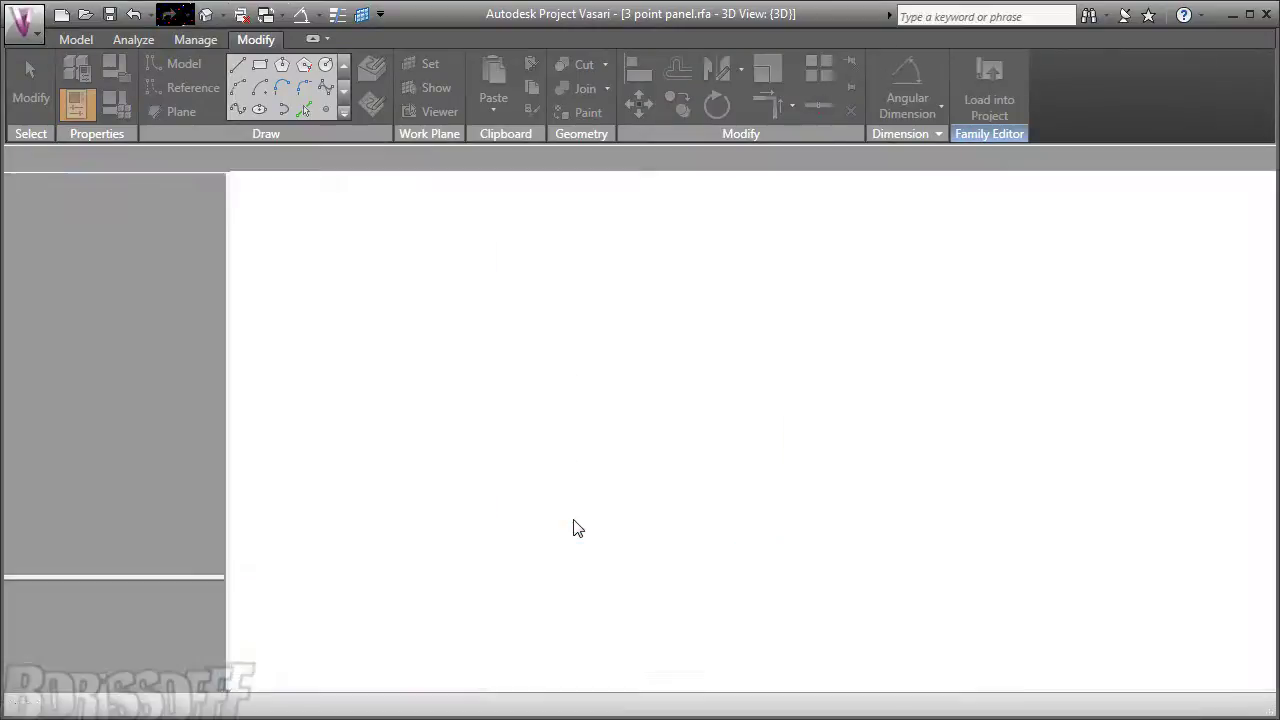
left_click(677, 478)
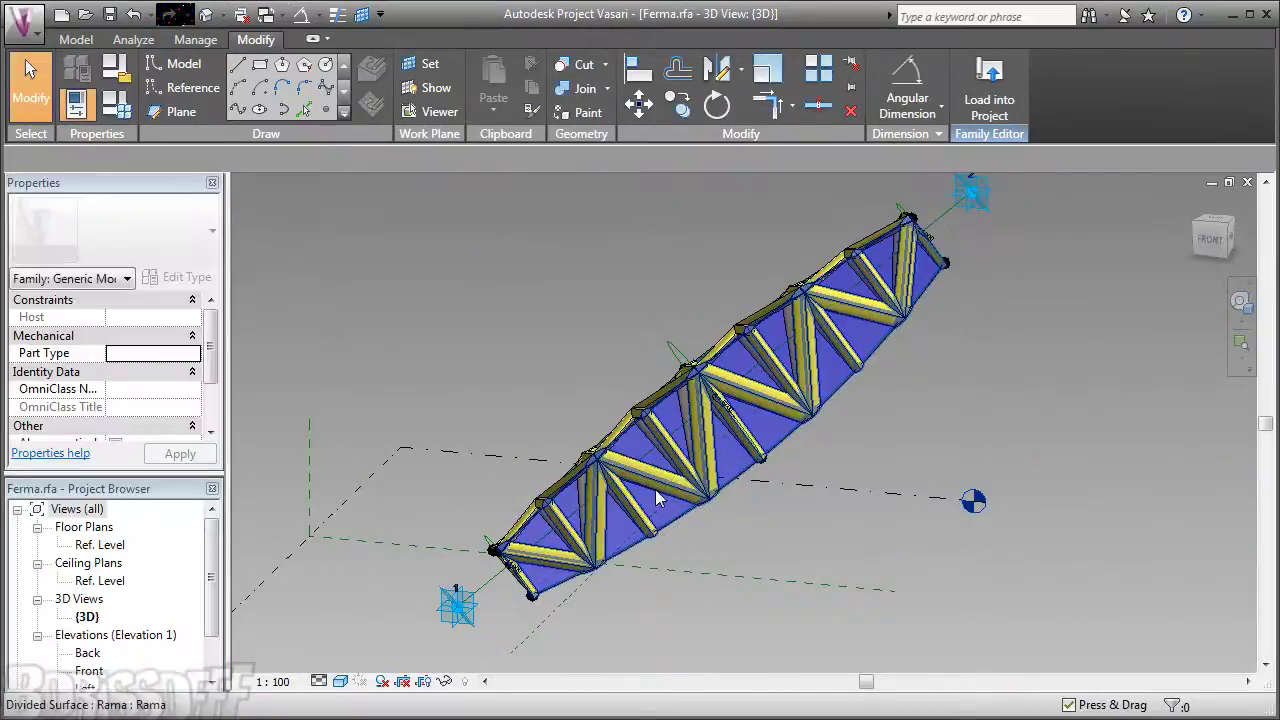
middle_click_drag(677, 478, 692, 465, "shift")
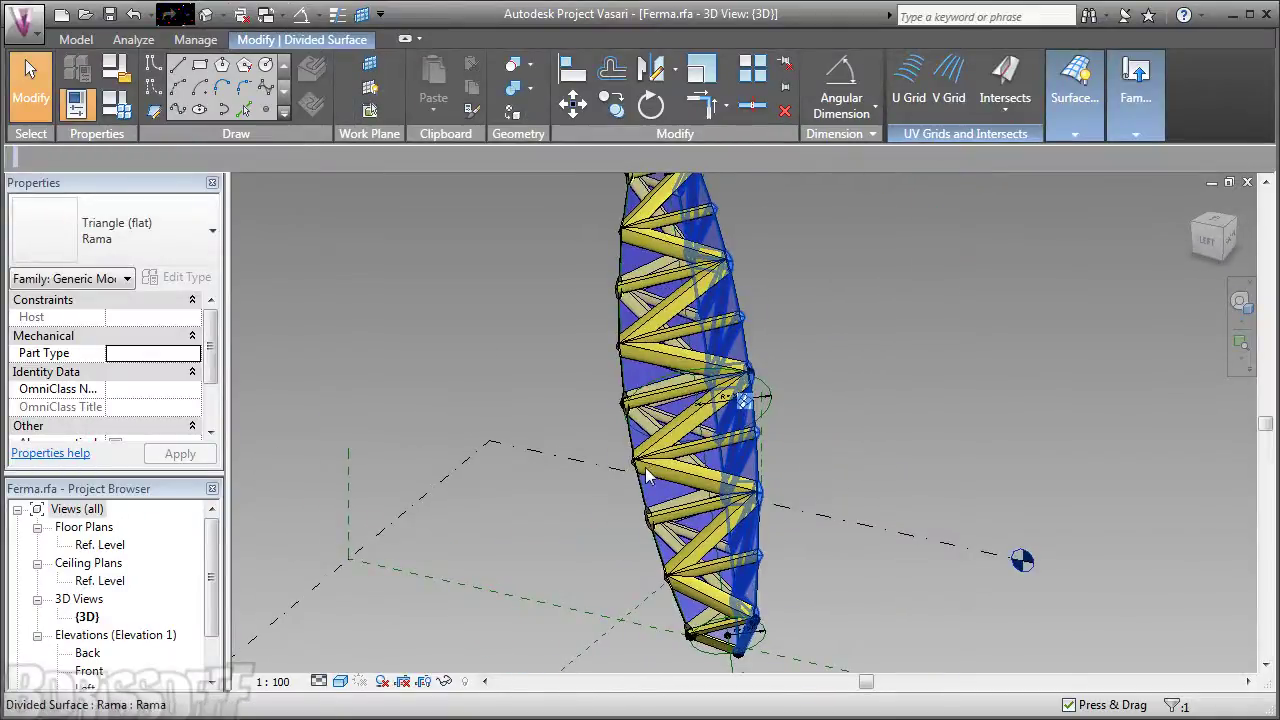
left_click(655, 477)
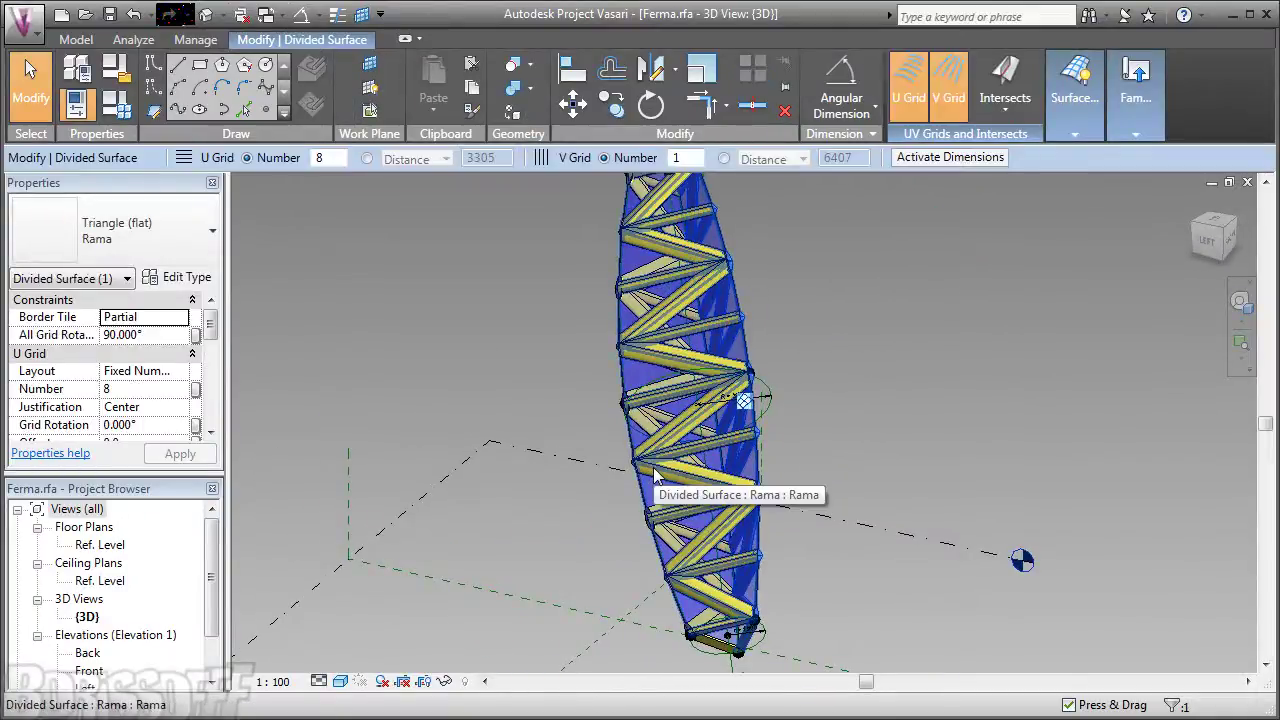
left_click(582, 541)
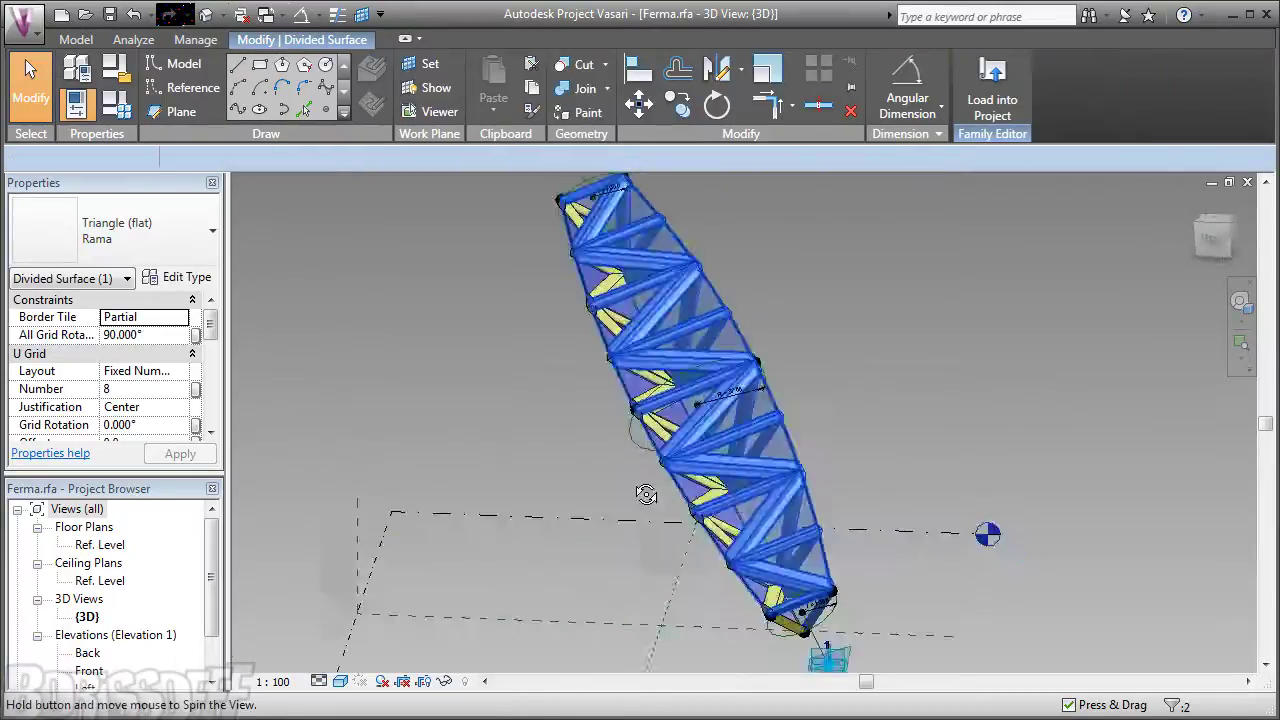
Step: Select all three divided surfaces and review their panel type
middle_click_drag(547, 531, 672, 455, "shift")
left_click(672, 455, "ctrl")
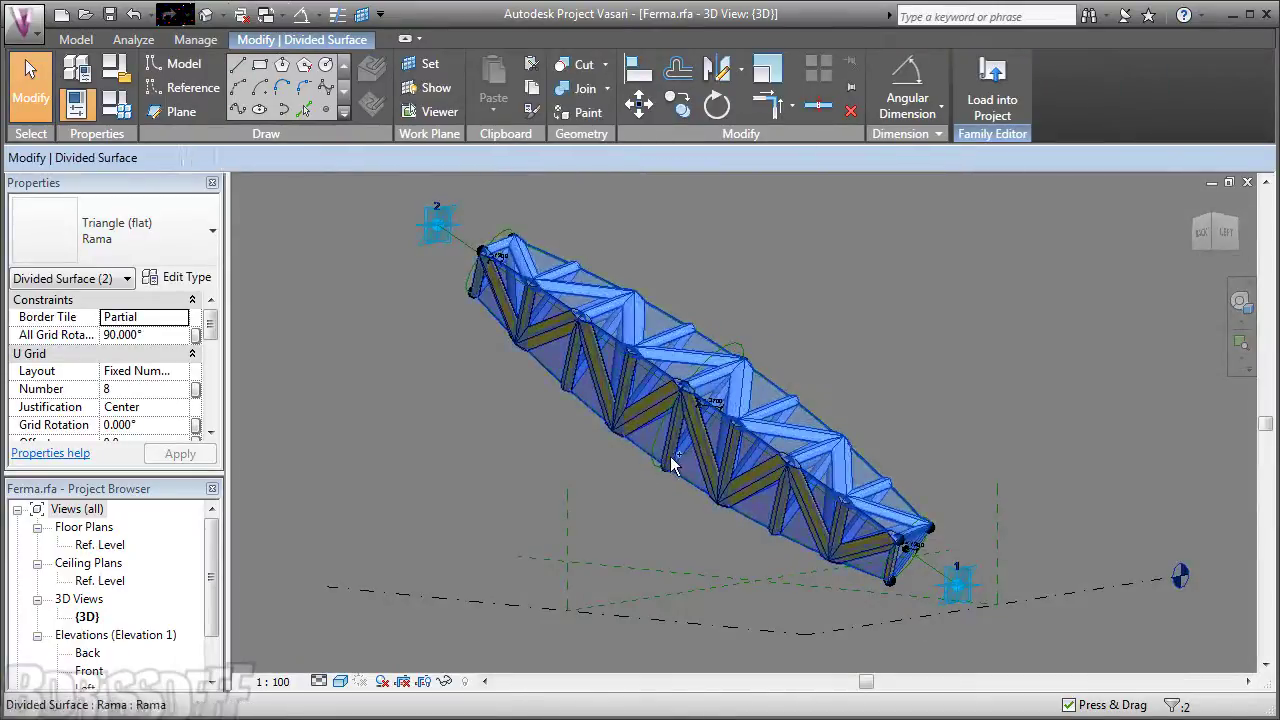
left_click(158, 241)
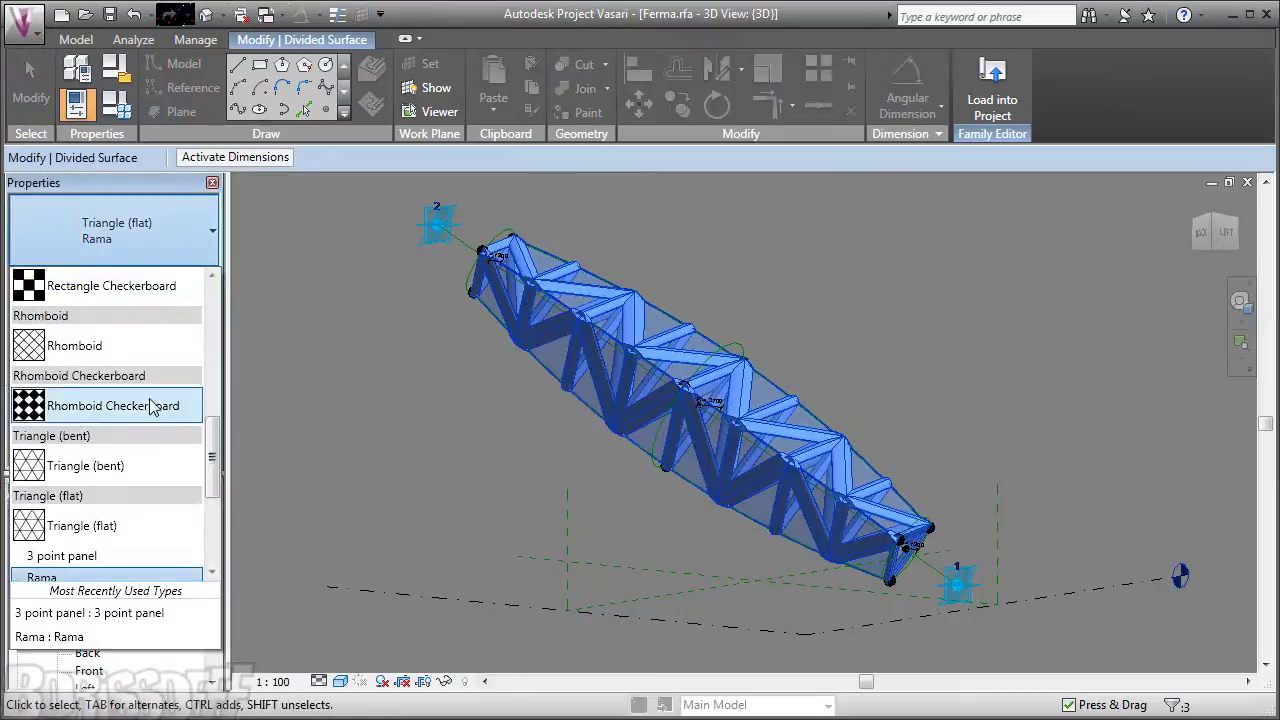
left_click(122, 613)
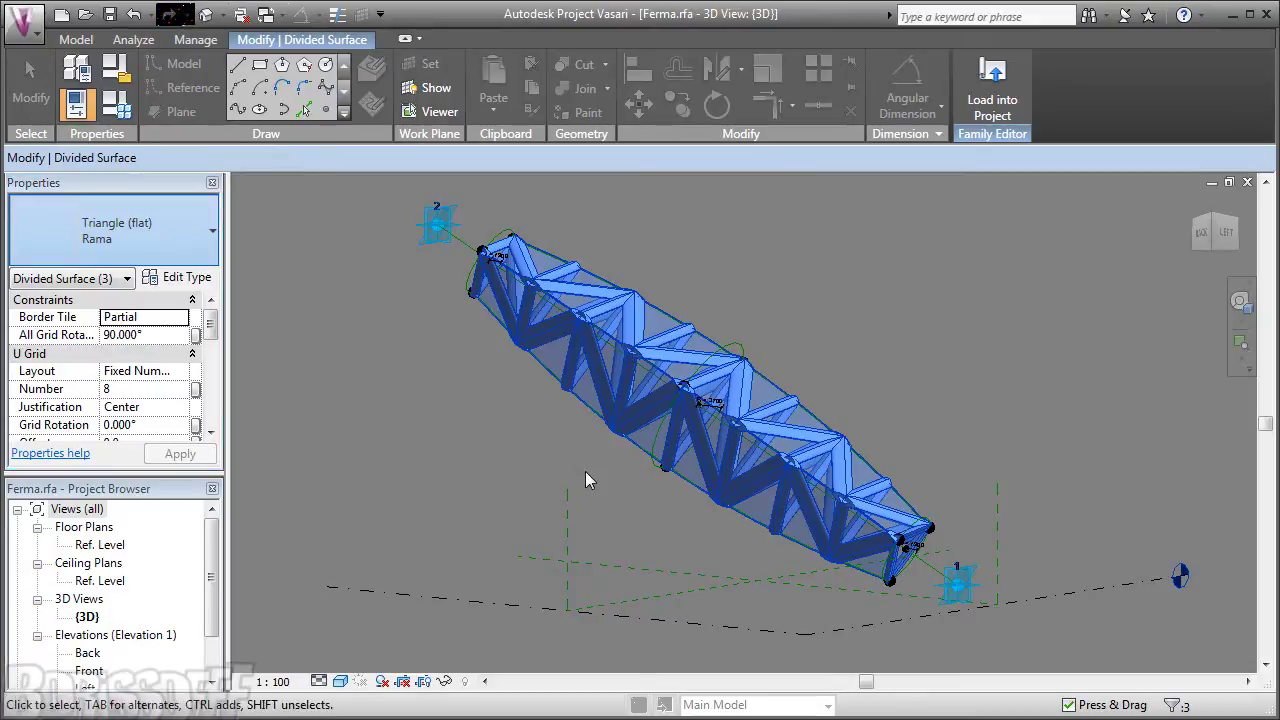
Step: Orbit and zoom around the updated truss, then bring up the new-file options
key("Escape")
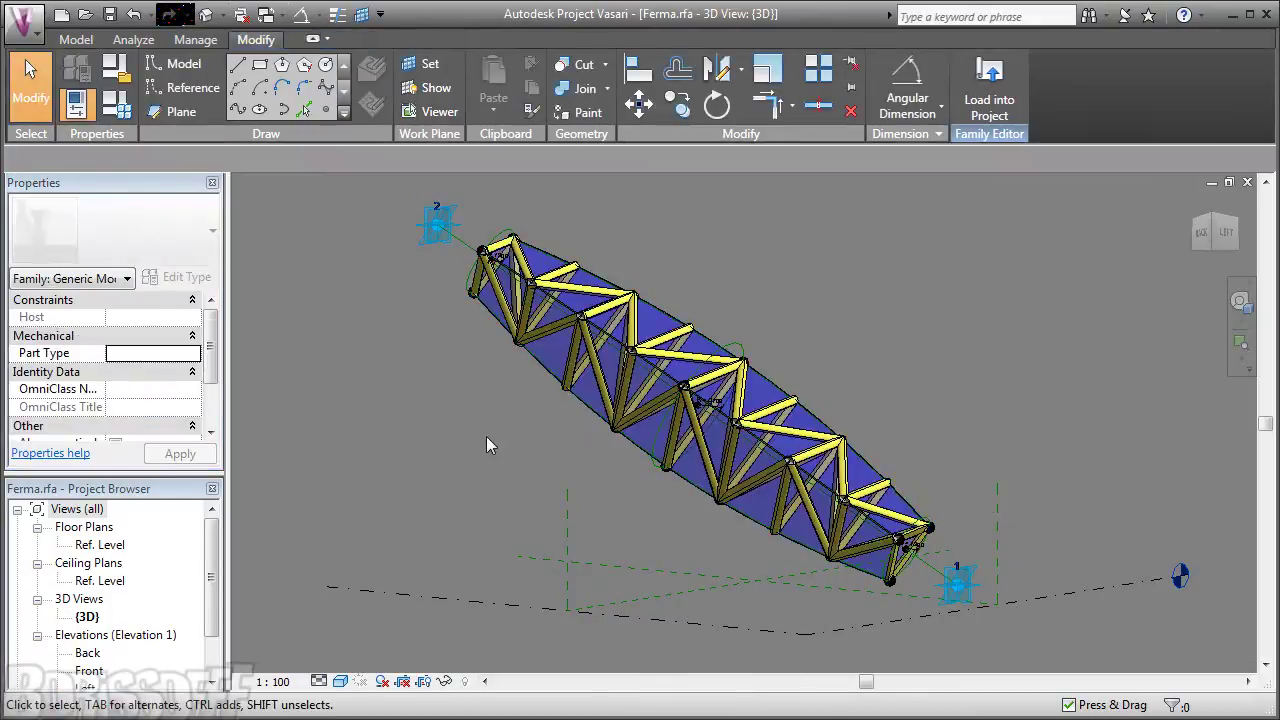
middle_click_drag(573, 462, 614, 263, "shift")
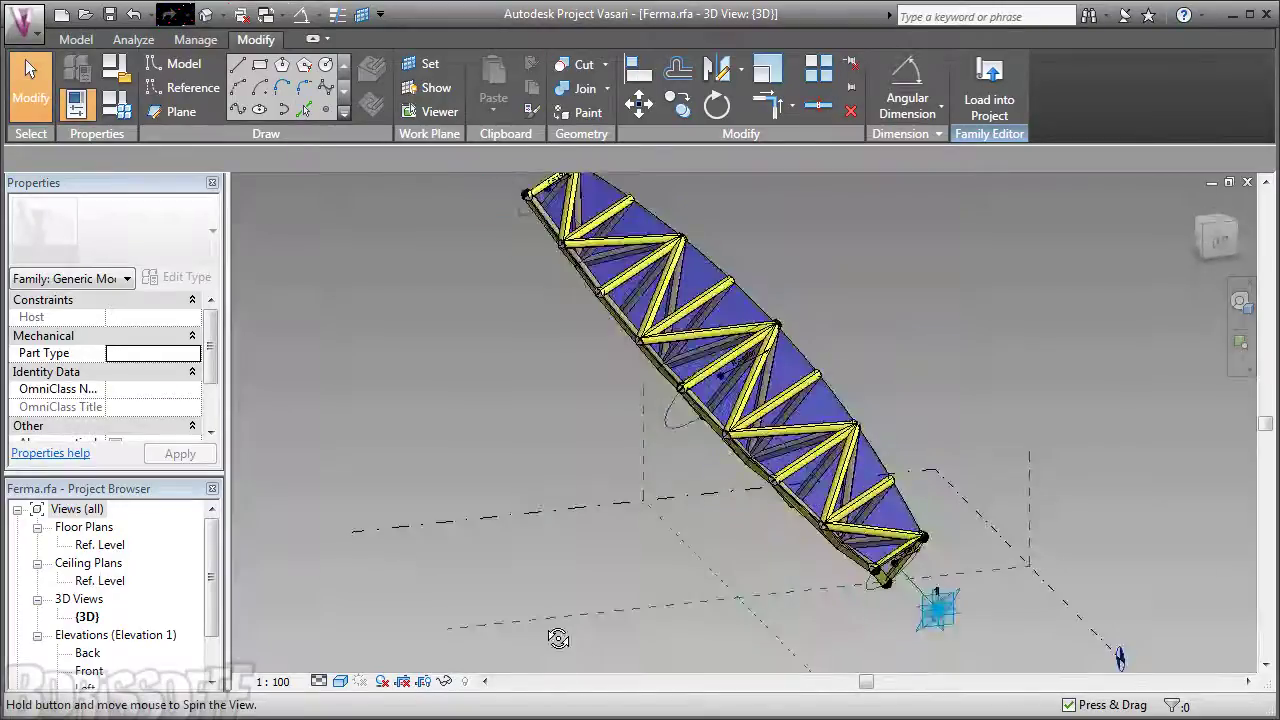
mouse_move(614, 263)
middle_mouse_down("shift")
mouse_move(680, 446)
mouse_move(595, 590)
mouse_move(630, 497)
middle_mouse_up("shift")
scroll(680, 446, "up", 3)
scroll(595, 590, "down", 3)
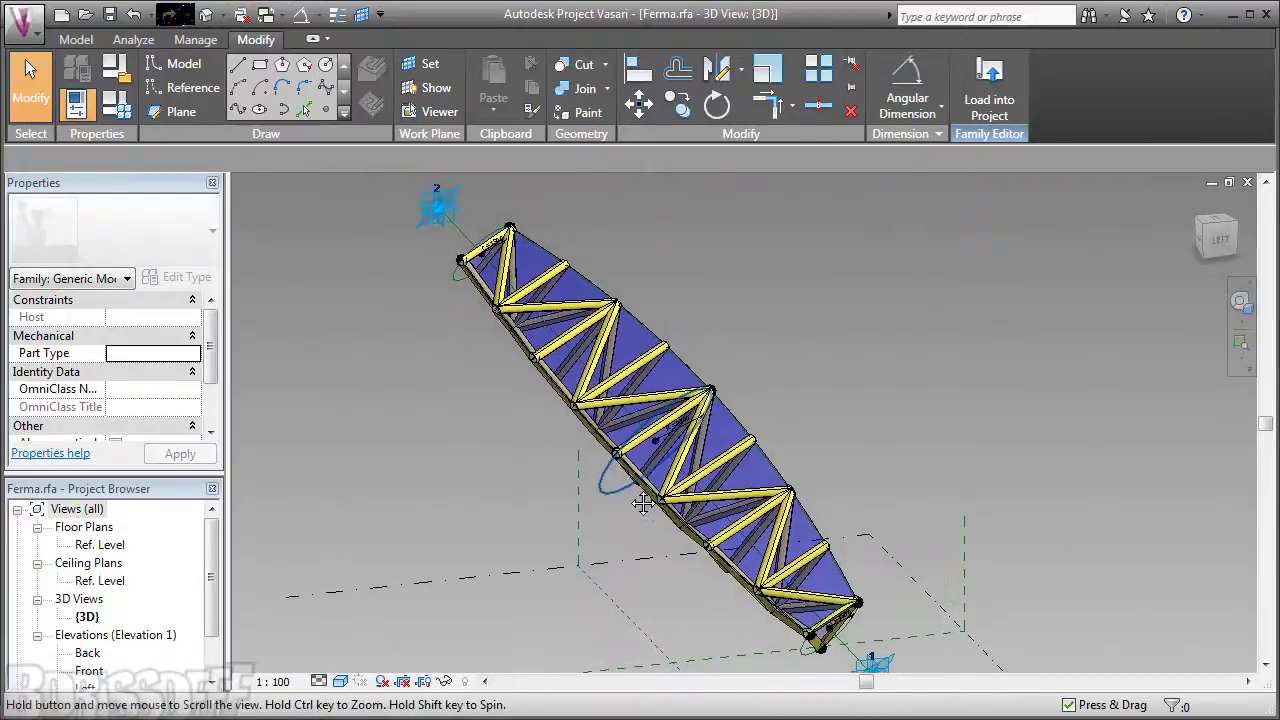
scroll(630, 497, "down", 1)
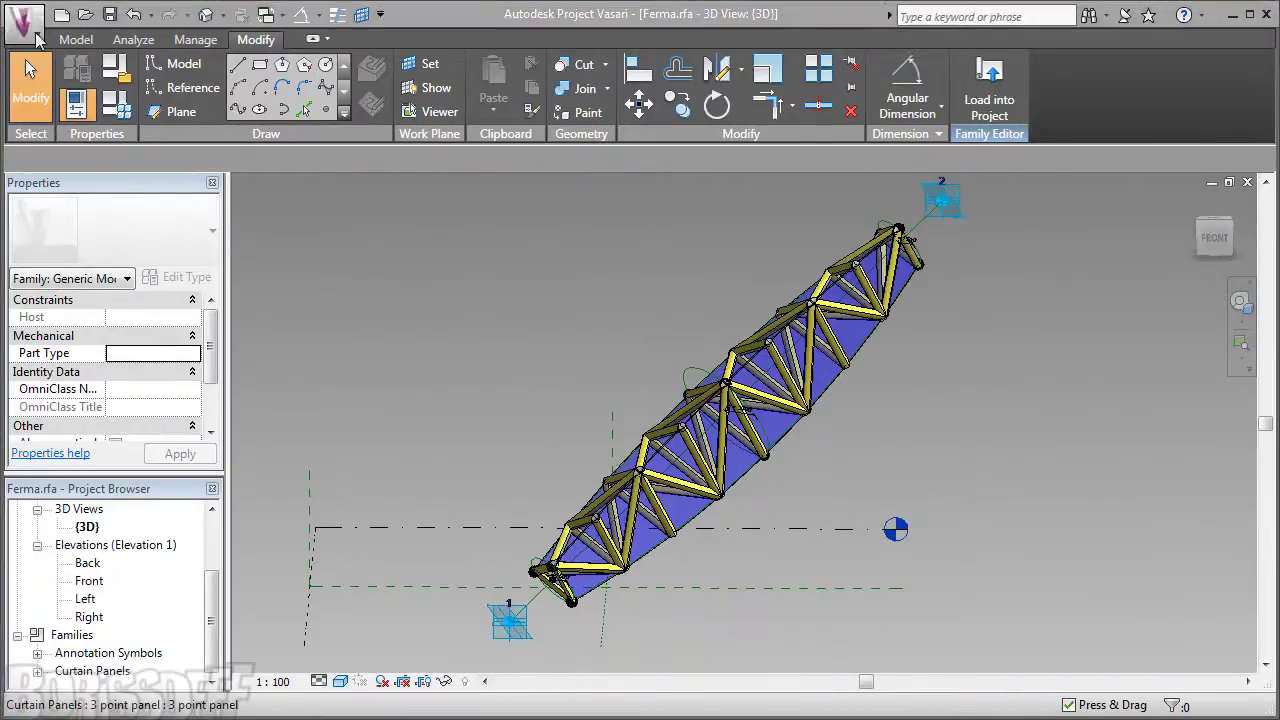
left_click(30, 30)
mouse_move(68, 96)
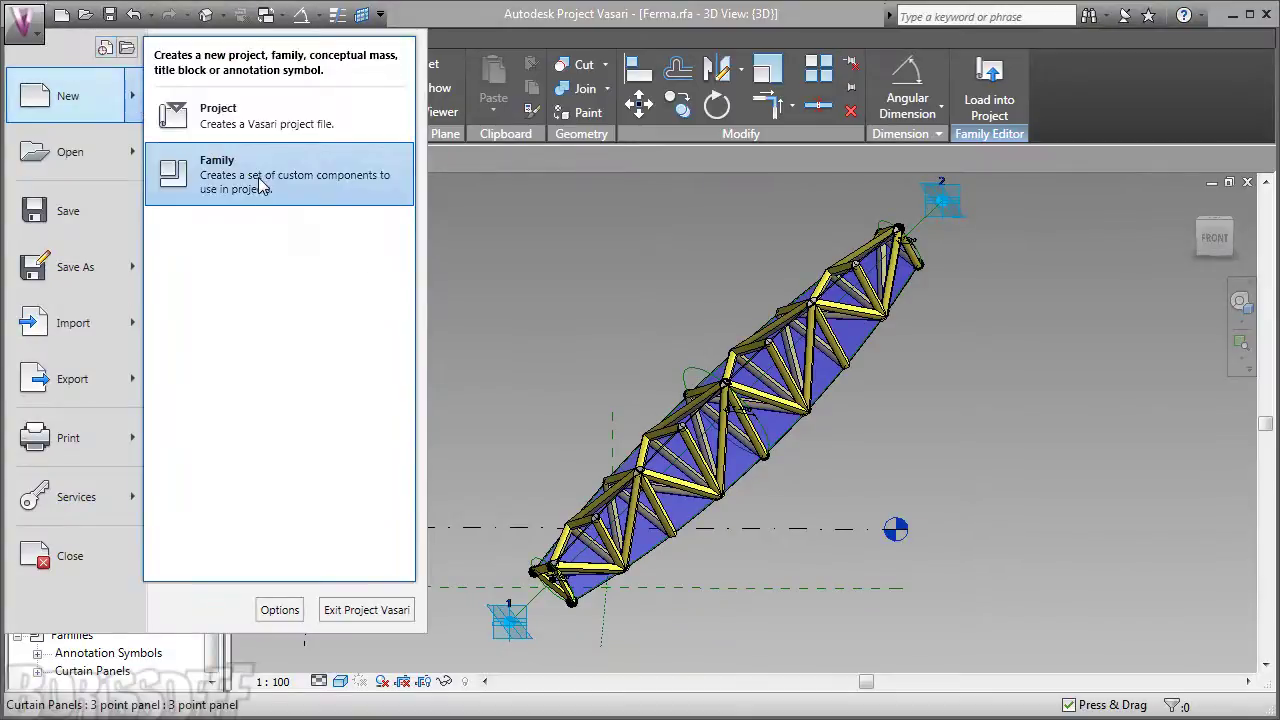
Step: Create a new family from the Adaptive Component template
left_click(260, 185)
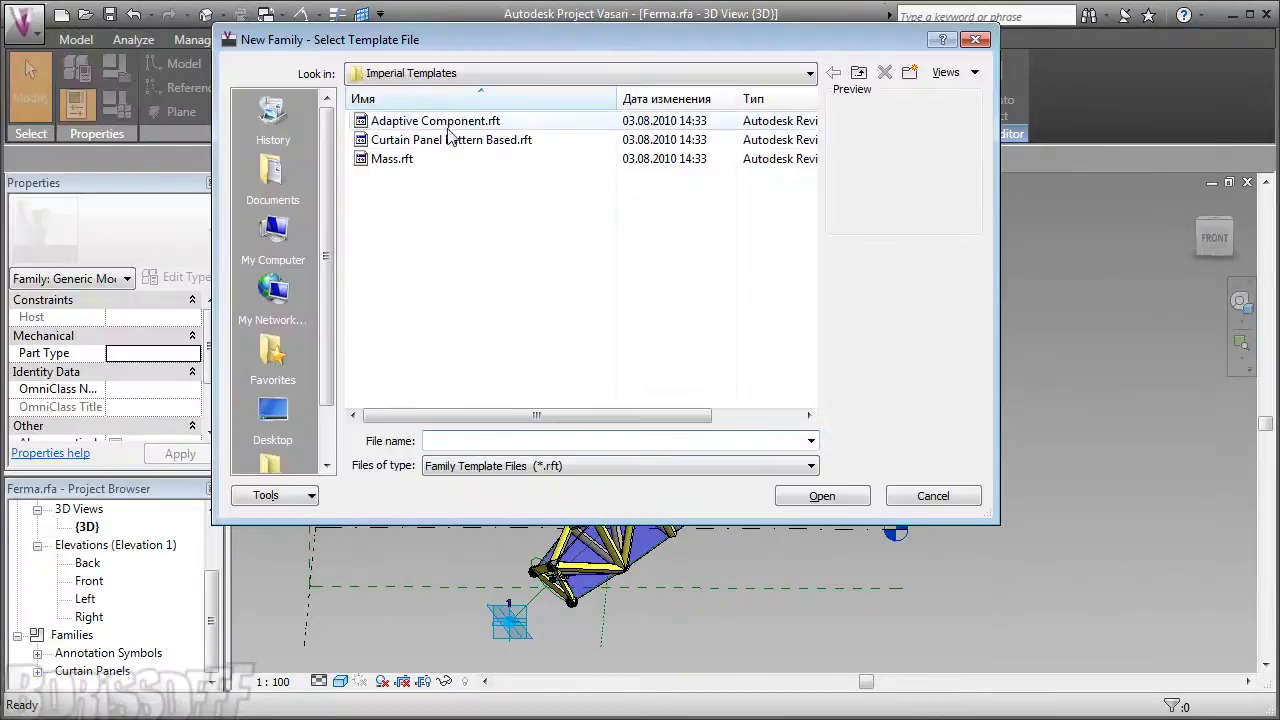
left_click(447, 128)
left_click(833, 495)
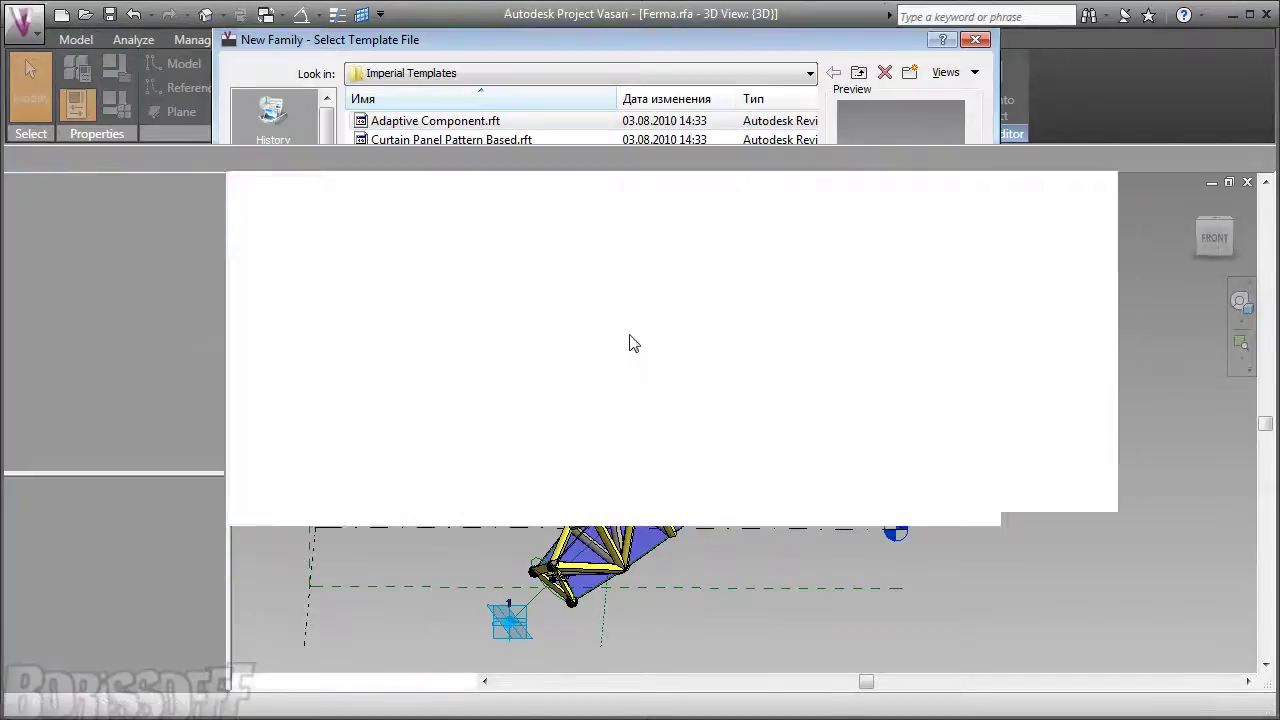
Step: Set the Project Units length format to millimetres
left_click(195, 39)
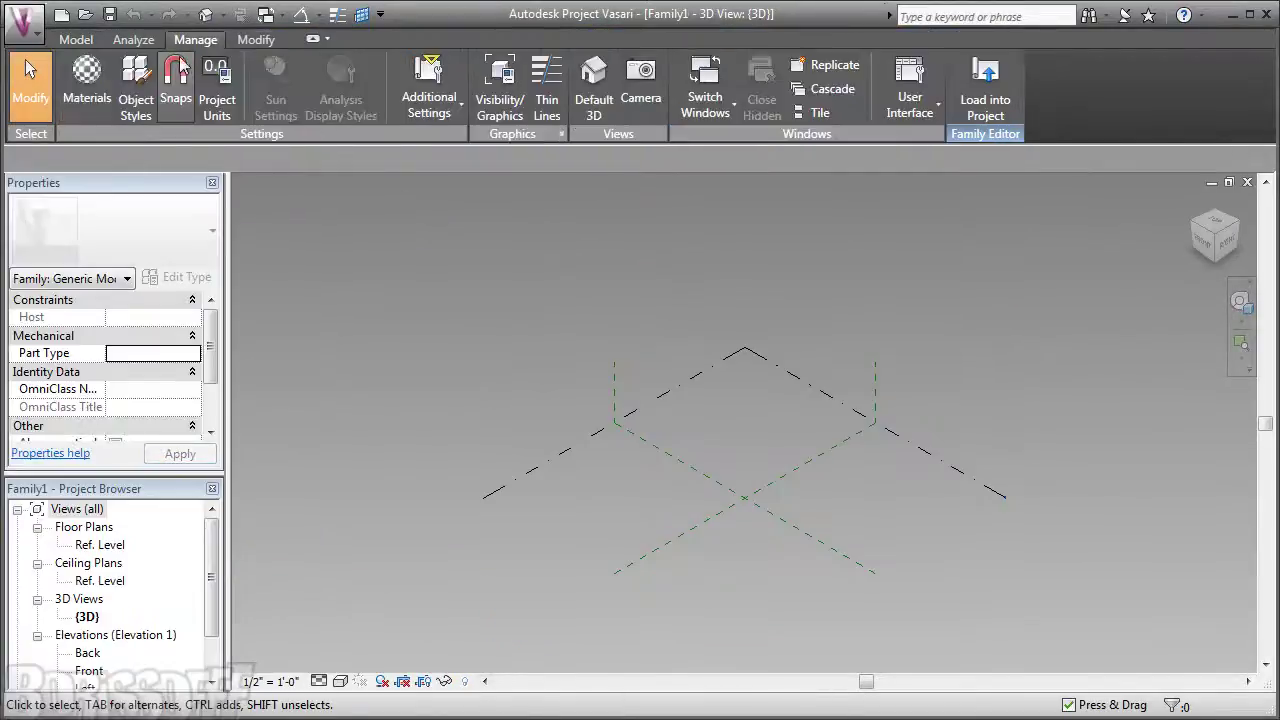
left_click(217, 100)
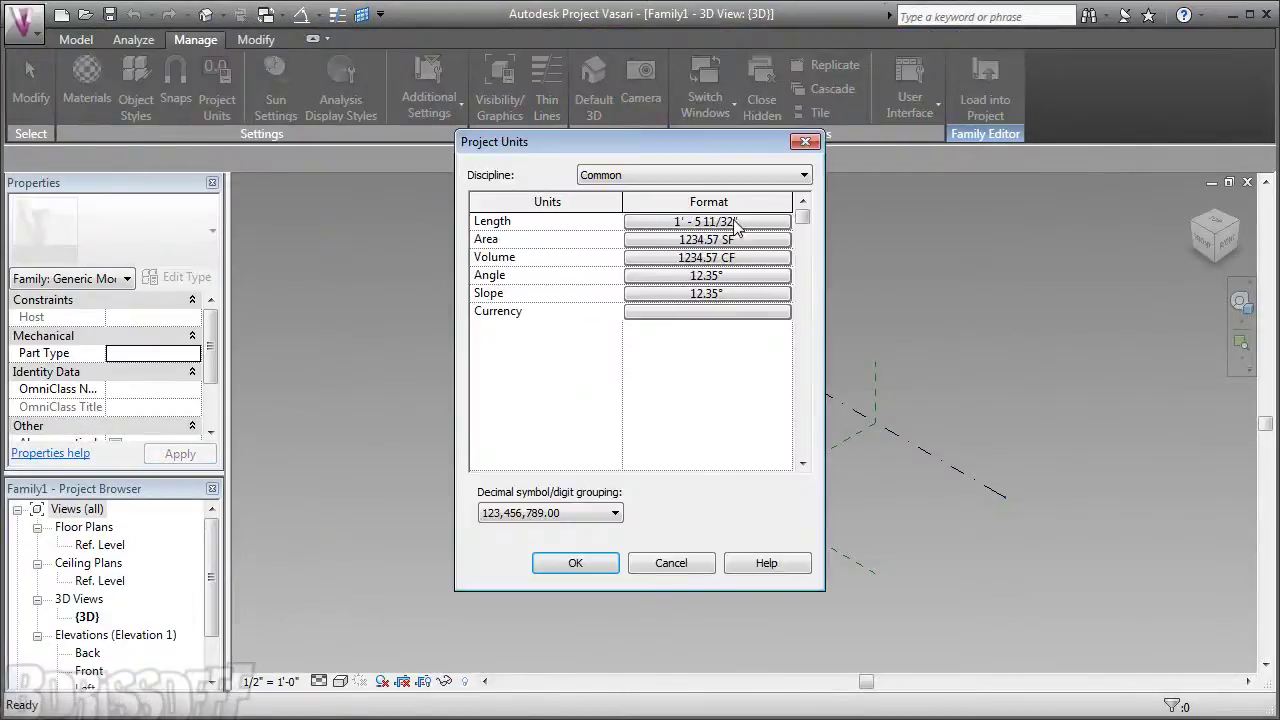
left_click(750, 222)
left_click(745, 259)
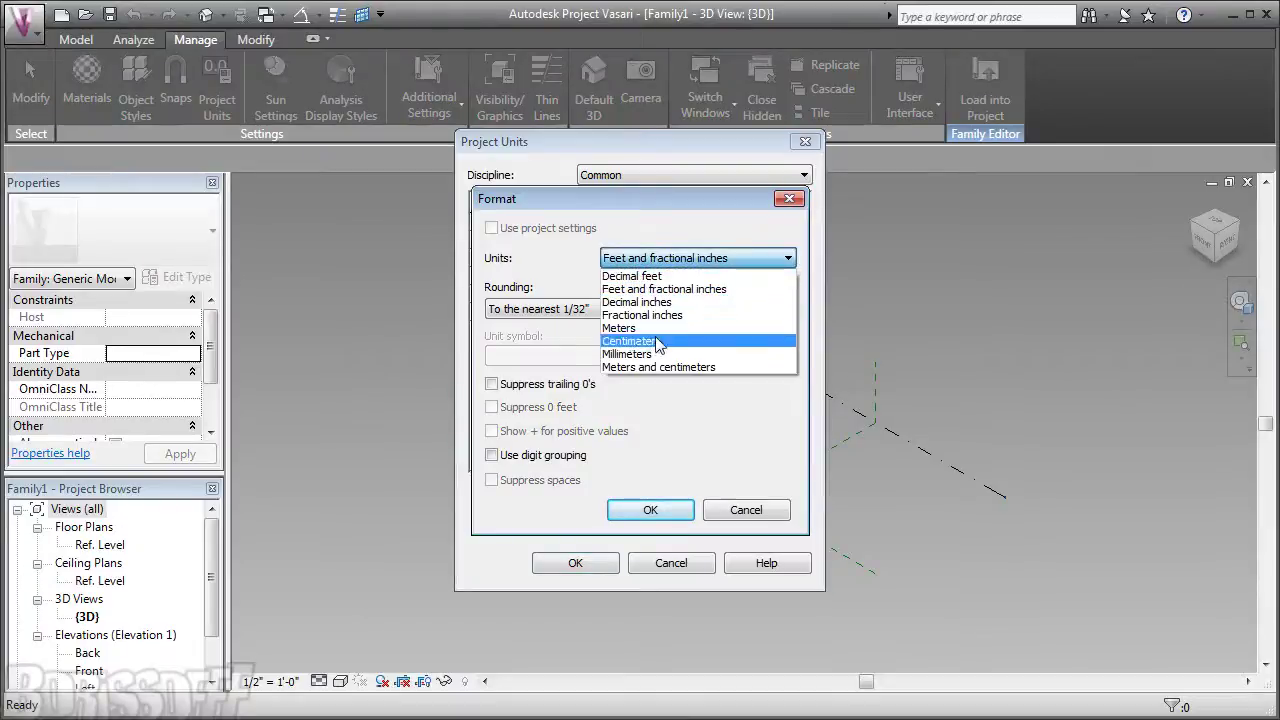
left_click(628, 354)
left_click(651, 510)
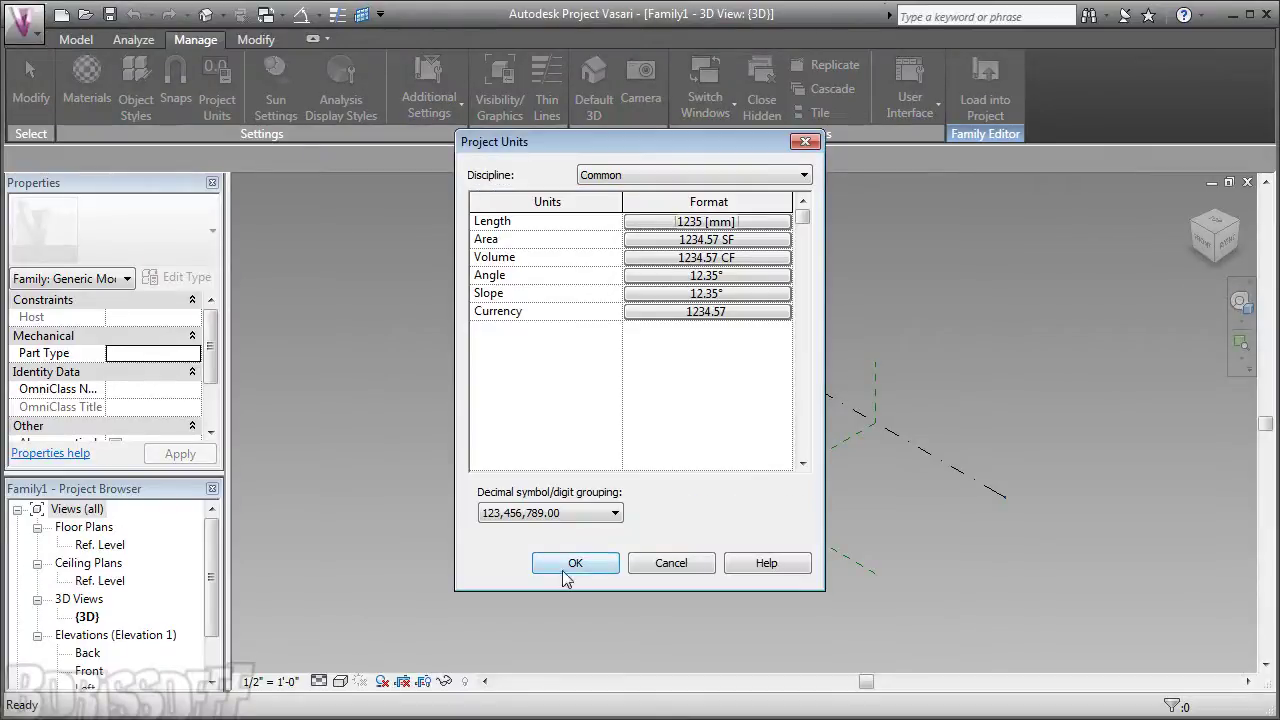
left_click(580, 558)
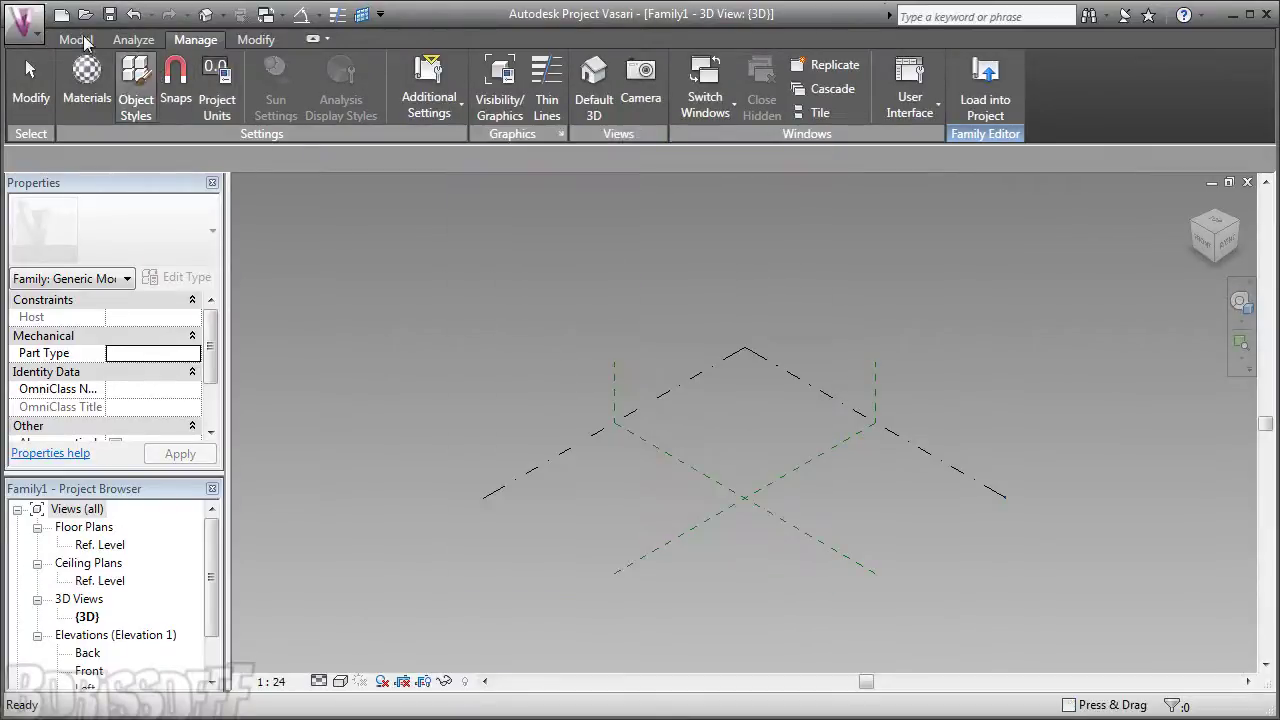
Step: Place five reference points in a row
left_click(76, 40)
left_click(327, 110)
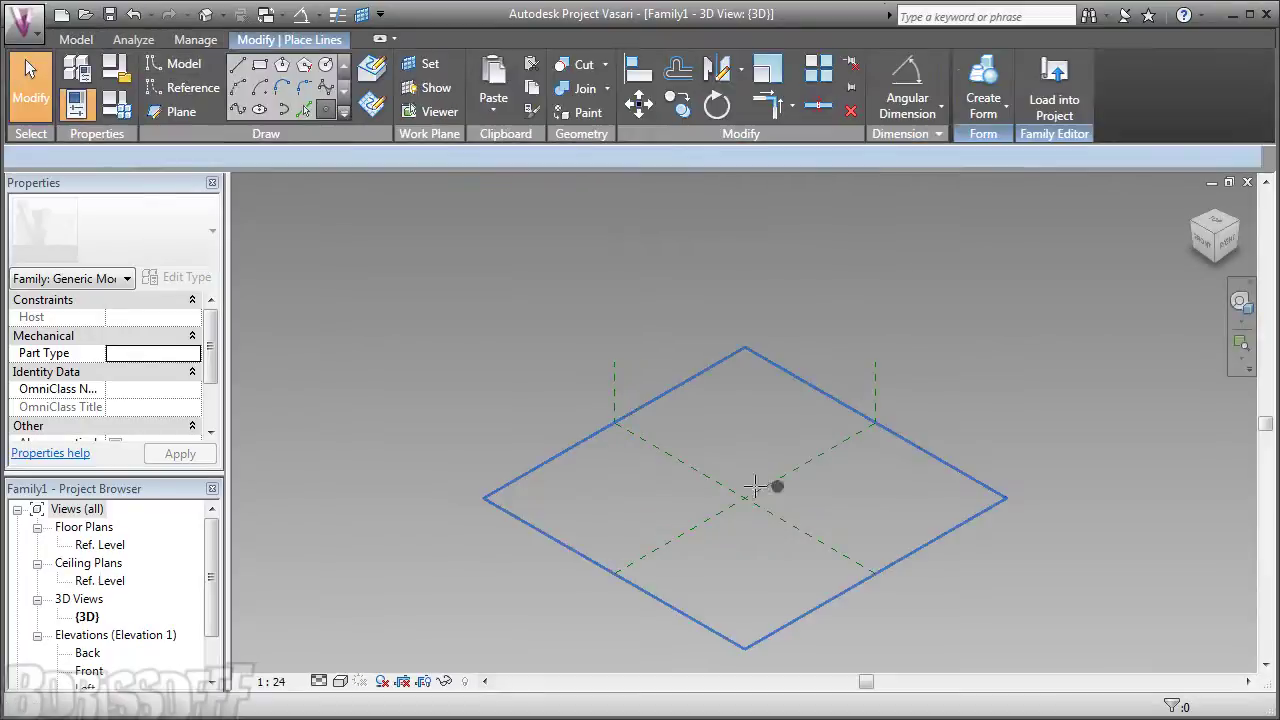
left_click(619, 496)
left_click(664, 496)
left_click(701, 496)
left_click(738, 496)
left_click(799, 498)
left_click(30, 97)
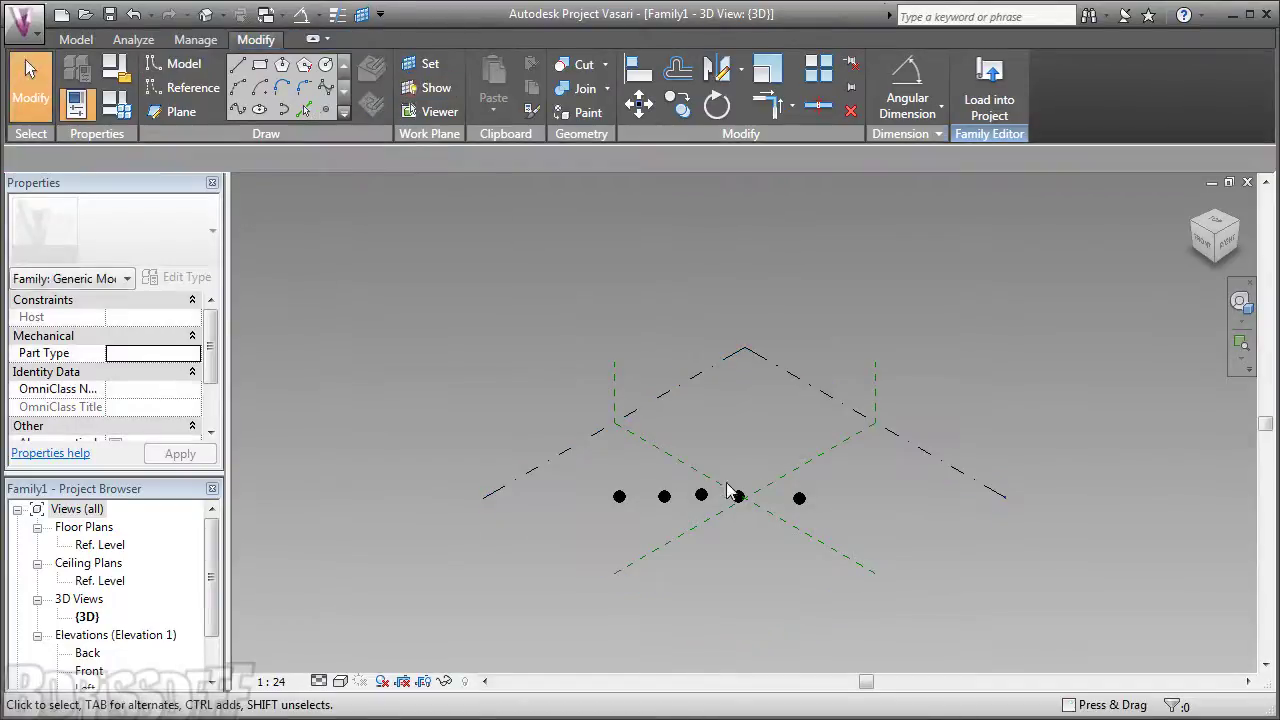
Step: Join the five points with a spline and make it a reference line
left_click_drag(576, 468, 856, 530)
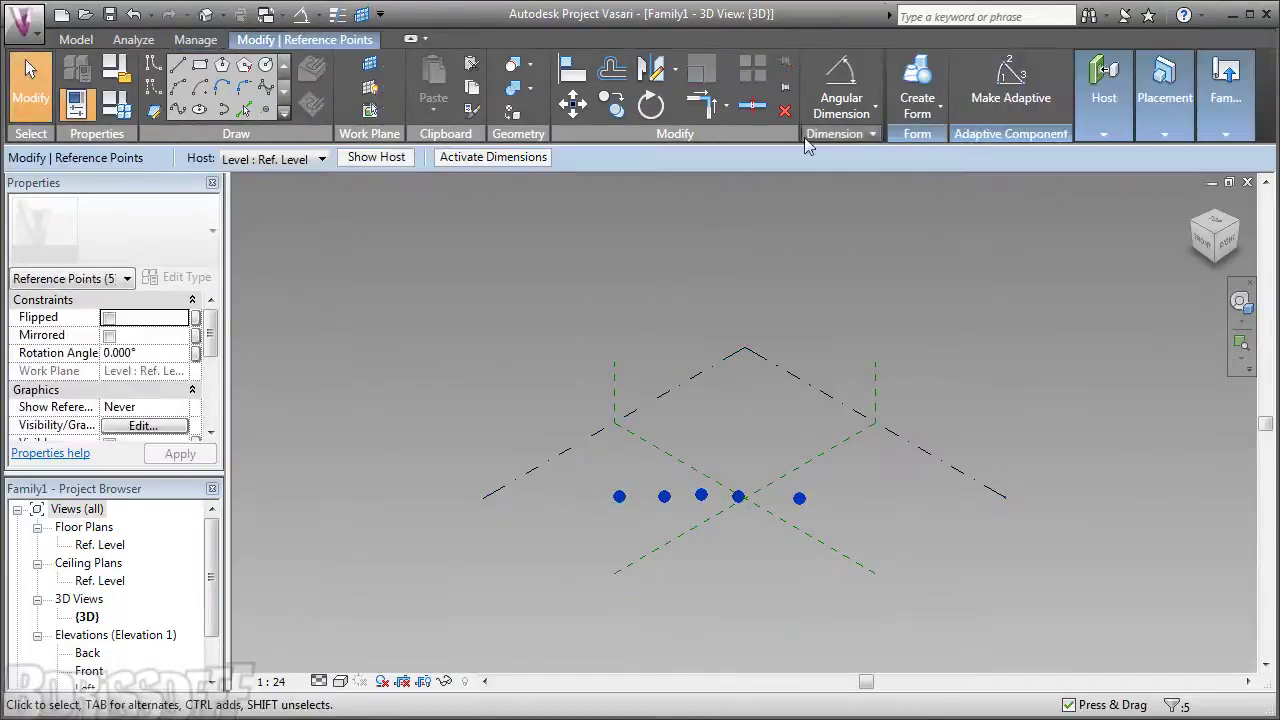
left_click(180, 115)
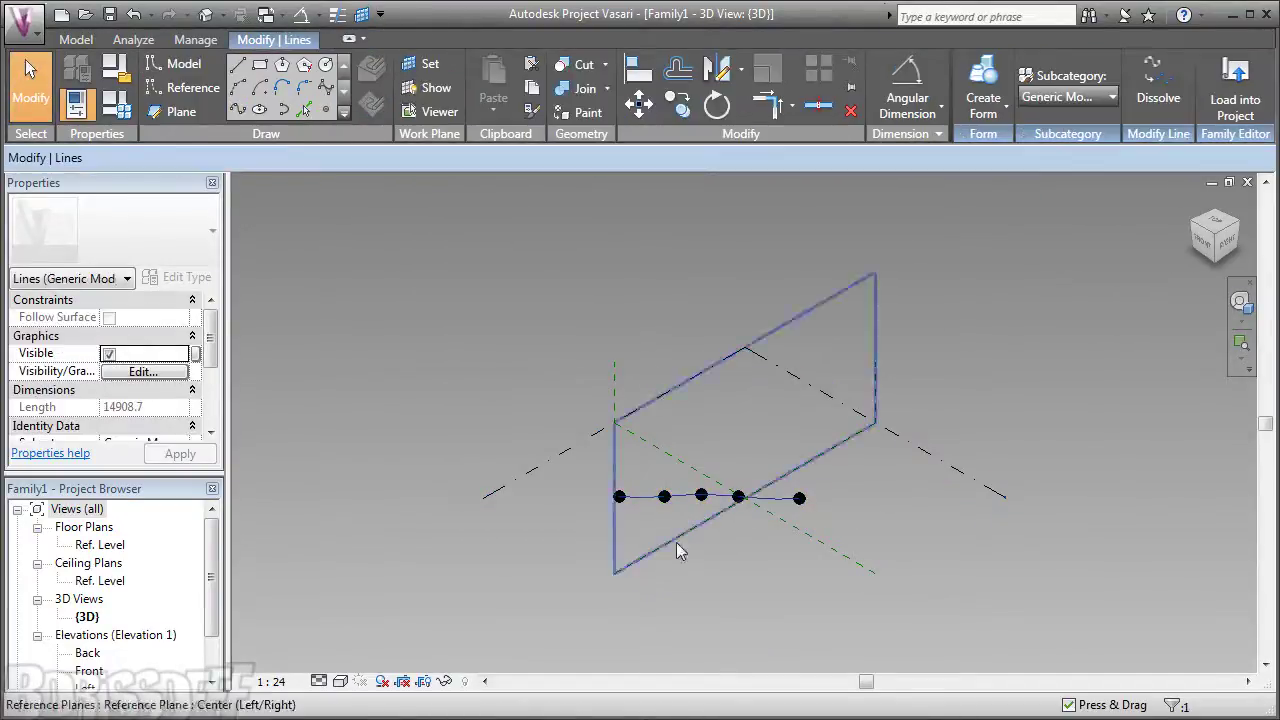
left_click_drag(161, 473, 161, 620)
left_click(112, 466)
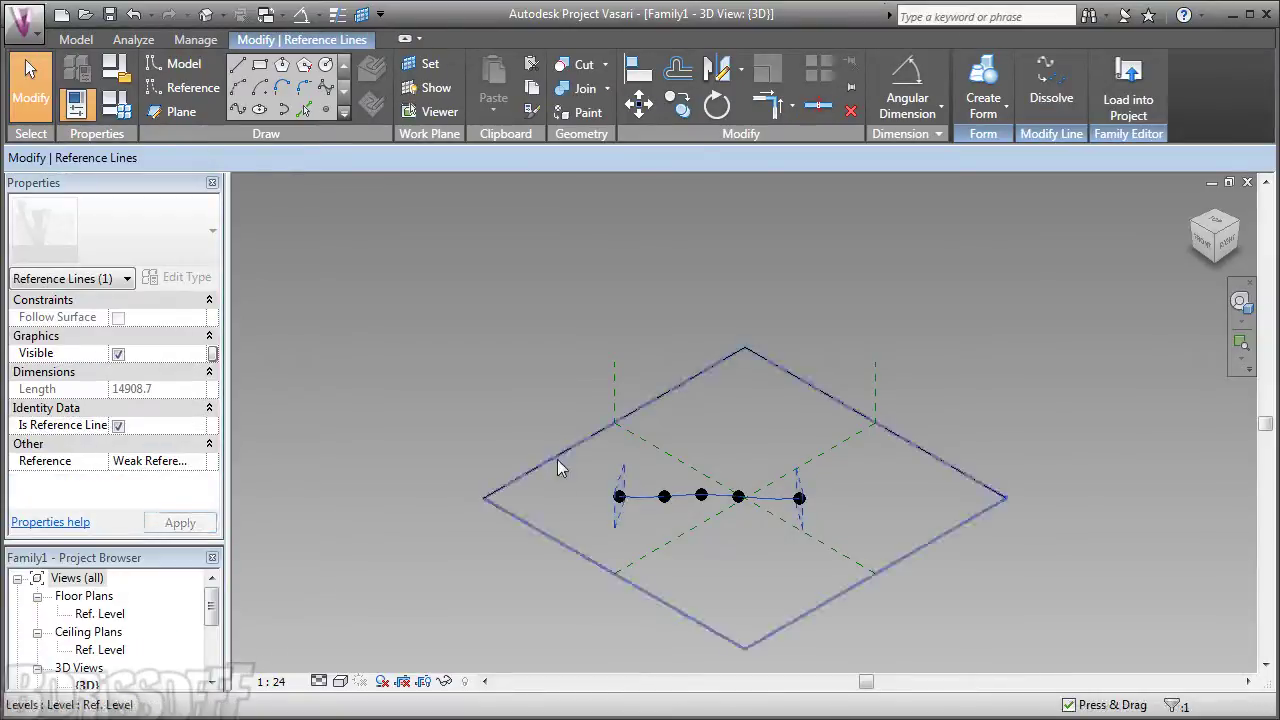
Step: Filter the selection to Reference Points only and make them adaptive
left_click_drag(580, 463, 785, 528)
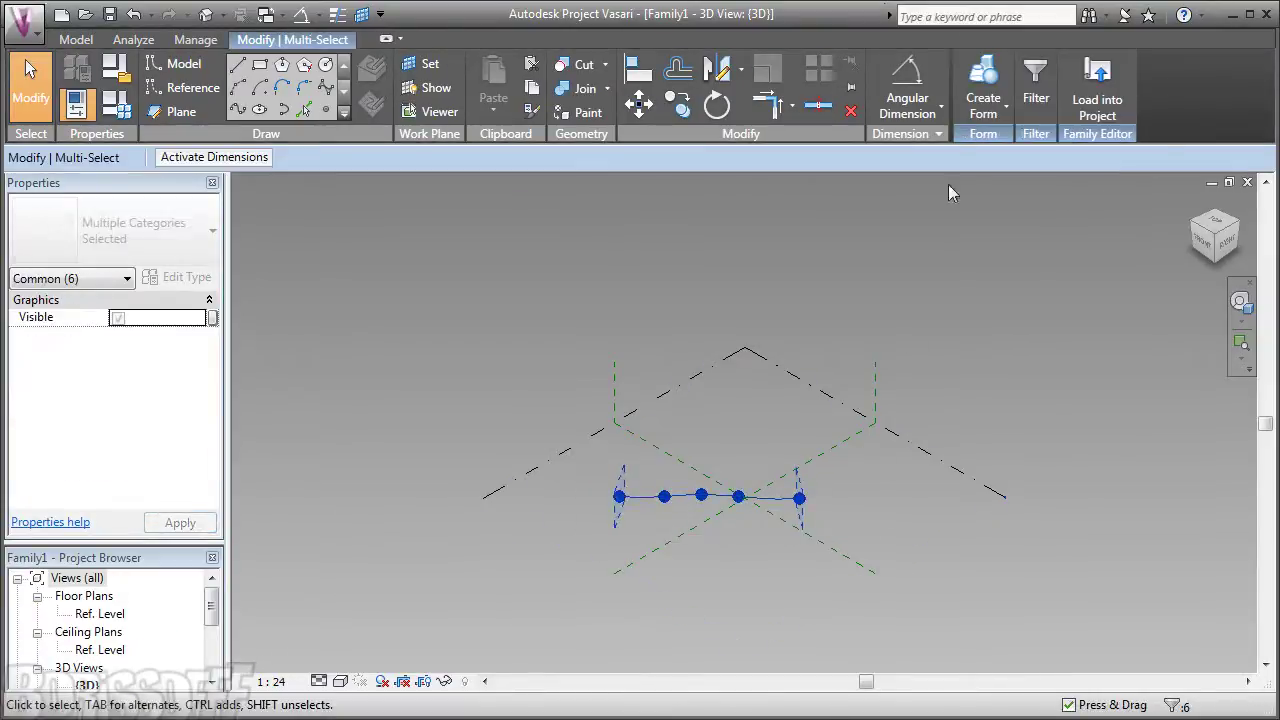
left_click(1035, 90)
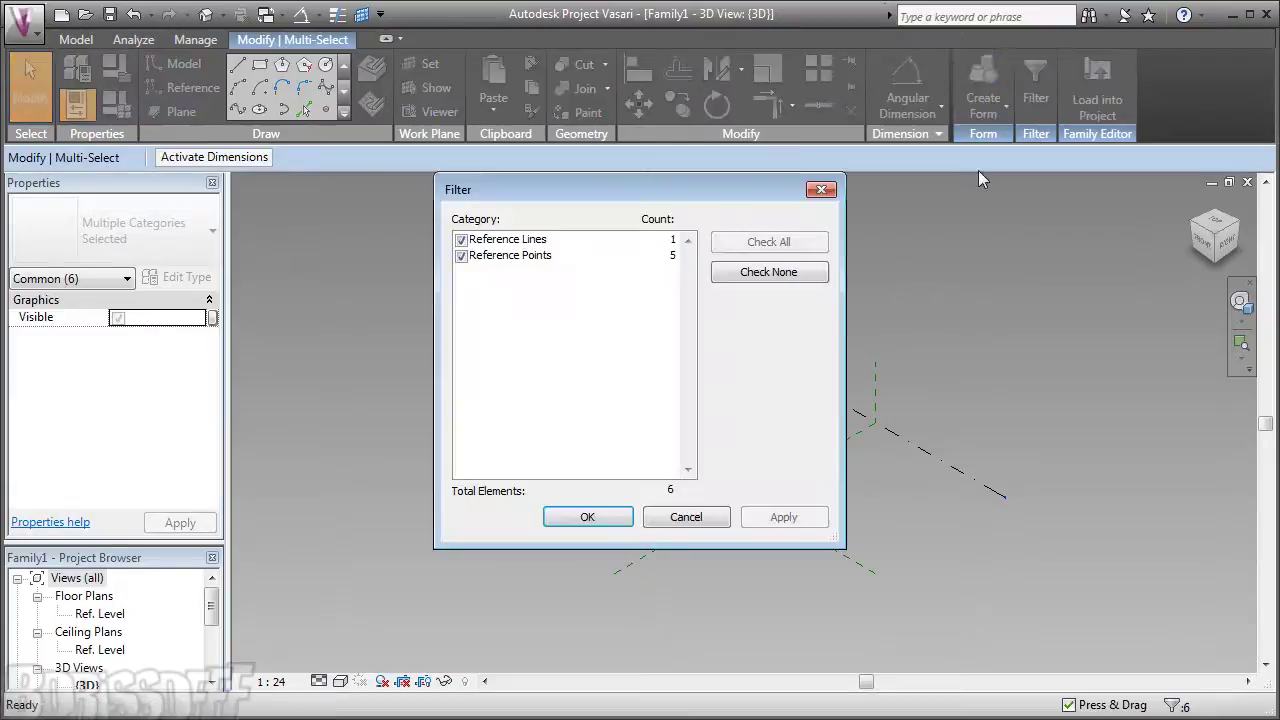
left_click(760, 273)
left_click(461, 257)
left_click(587, 517)
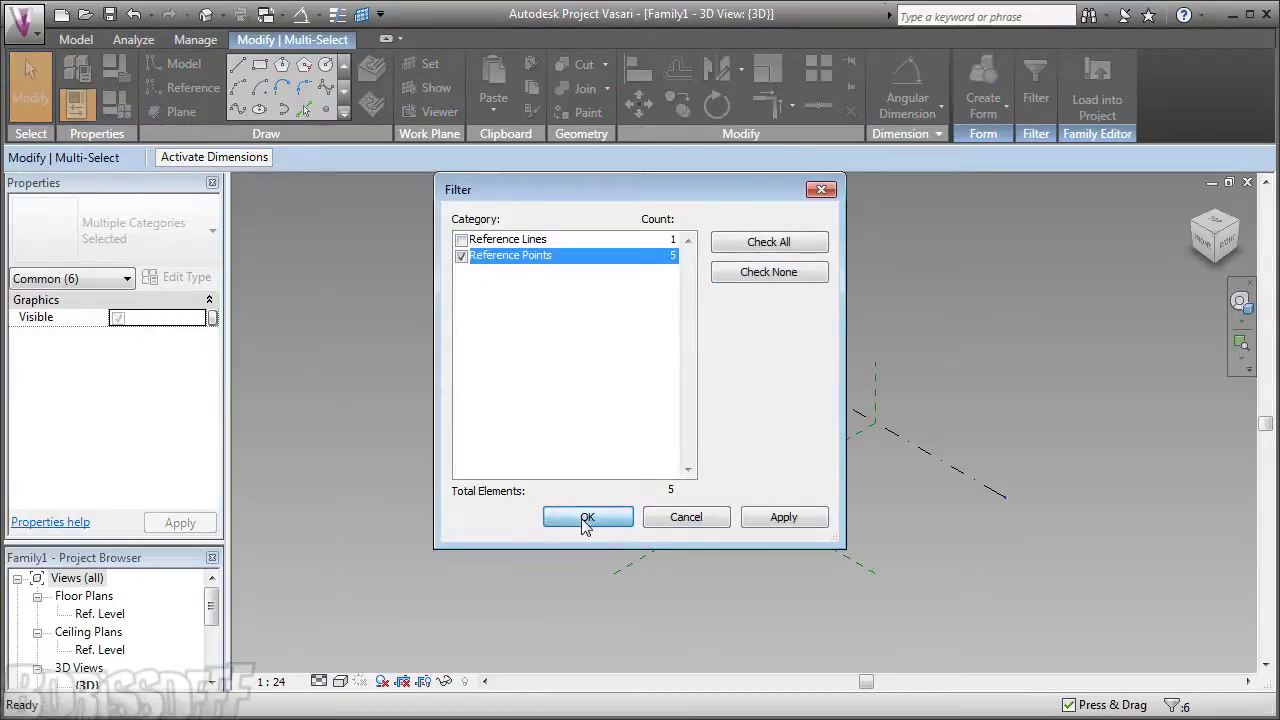
left_click(1010, 90)
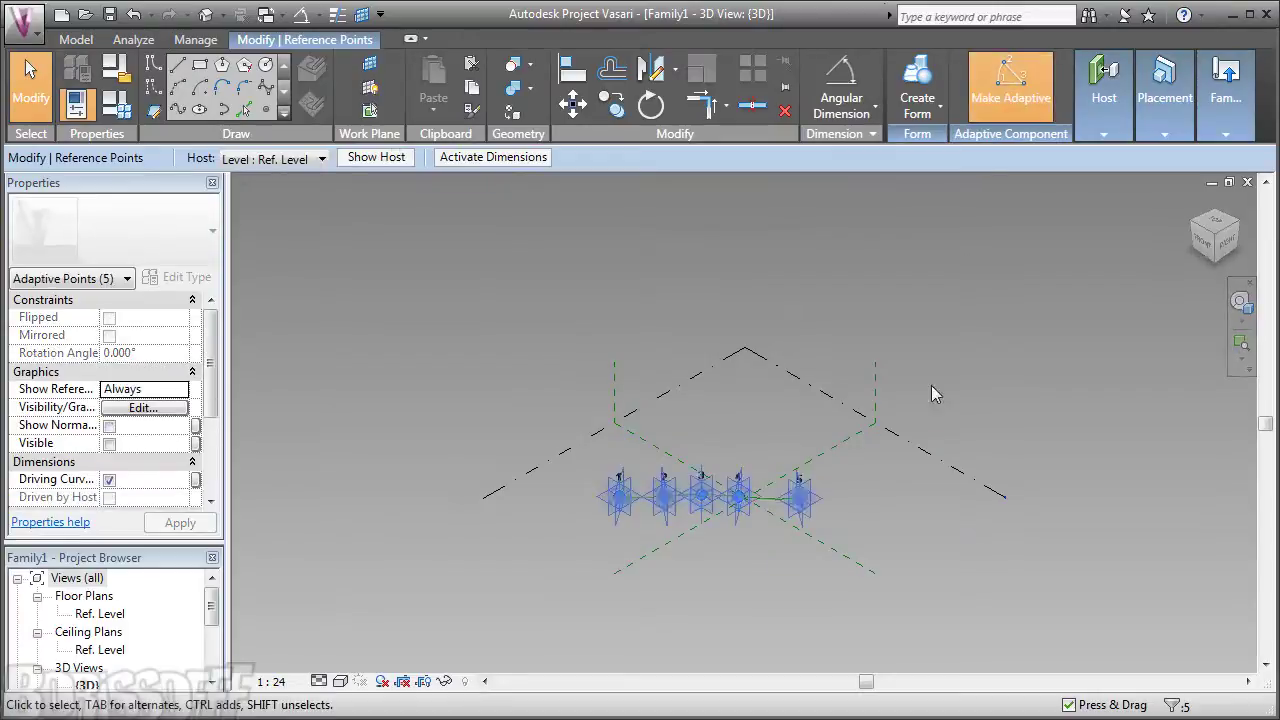
key("Escape")
Step: Pull adaptive points 1 and 5 down so the spline arches
scroll(697, 527, "up", 3)
scroll(693, 519, "up", 2)
middle_click_drag(593, 517, 639, 541)
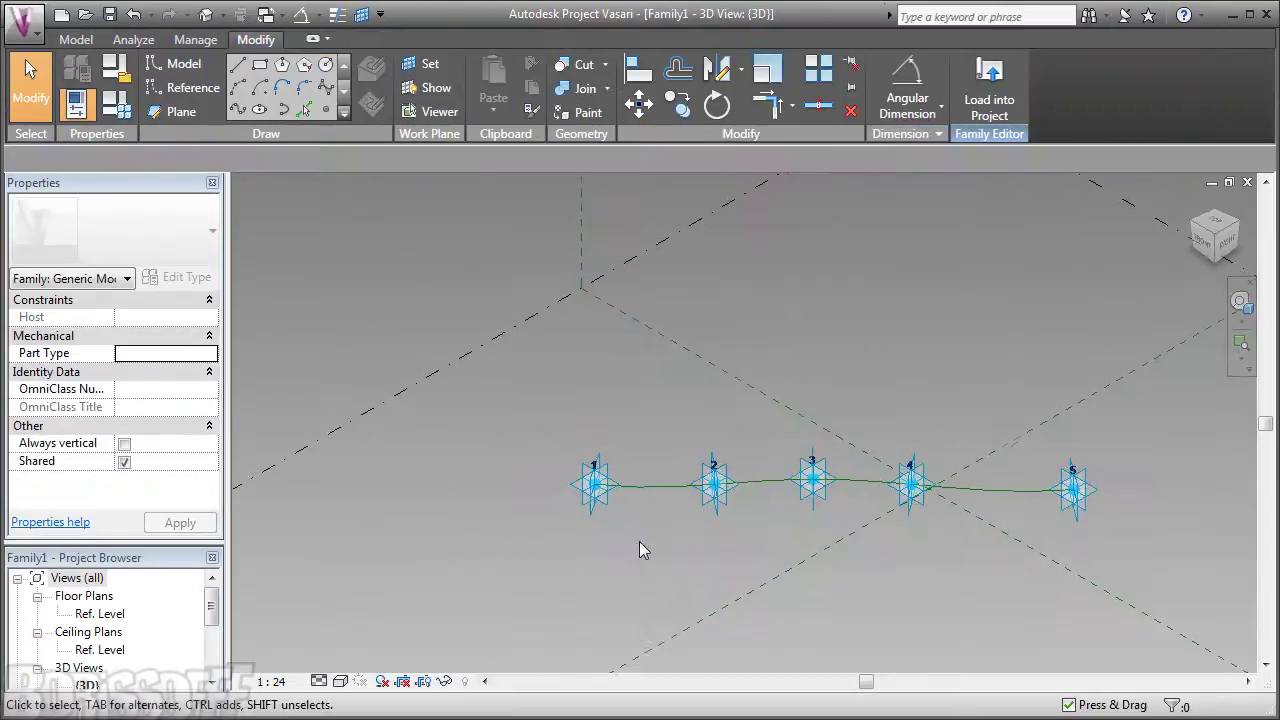
left_click(596, 490)
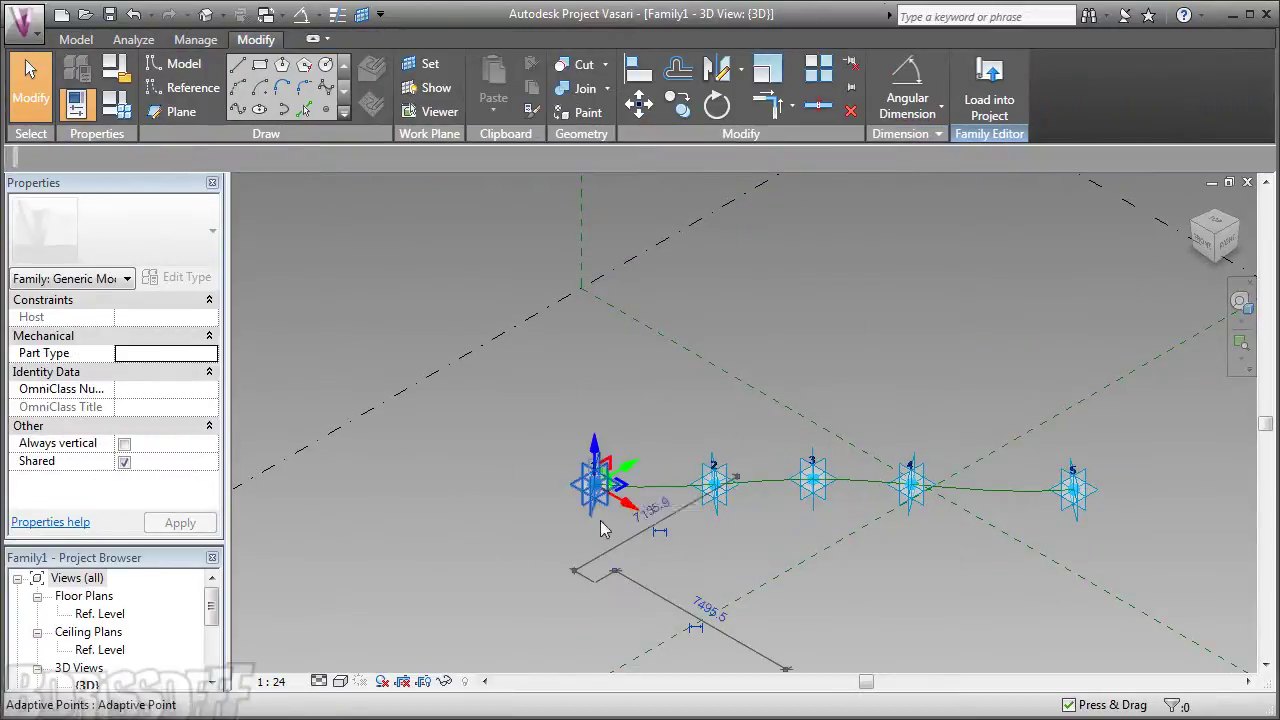
left_click_drag(605, 497, 657, 590)
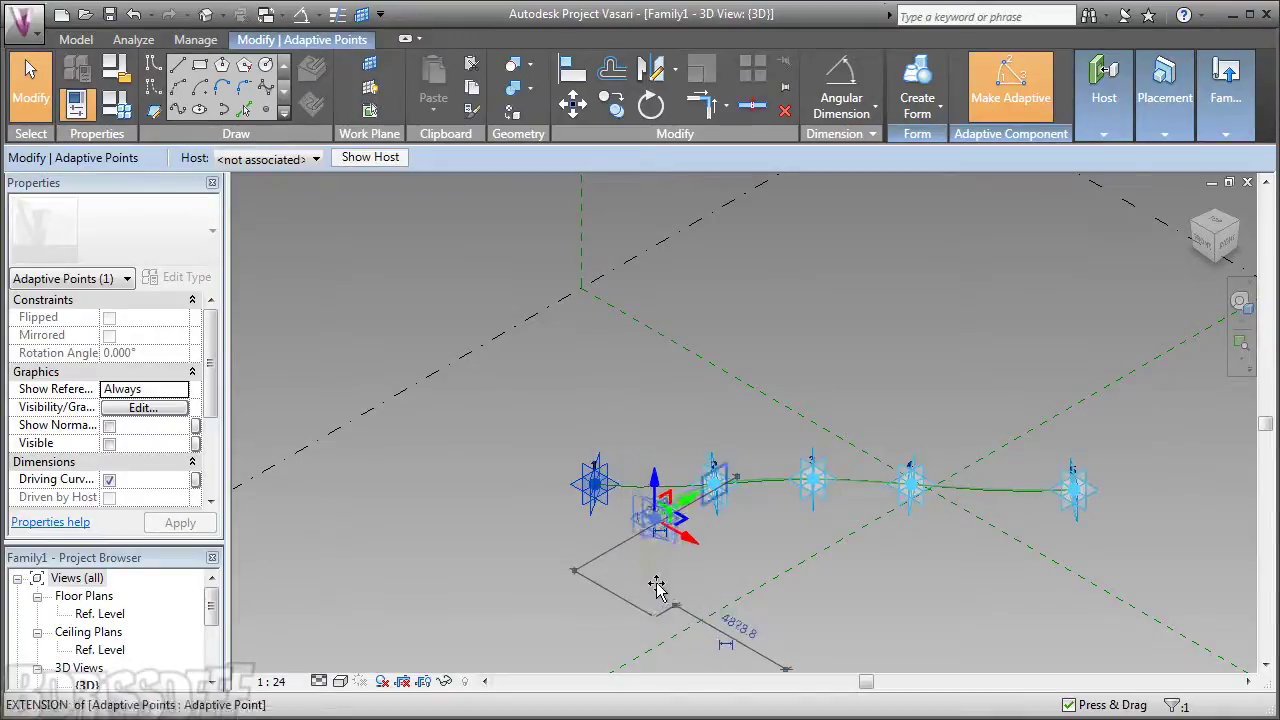
left_click(1073, 490)
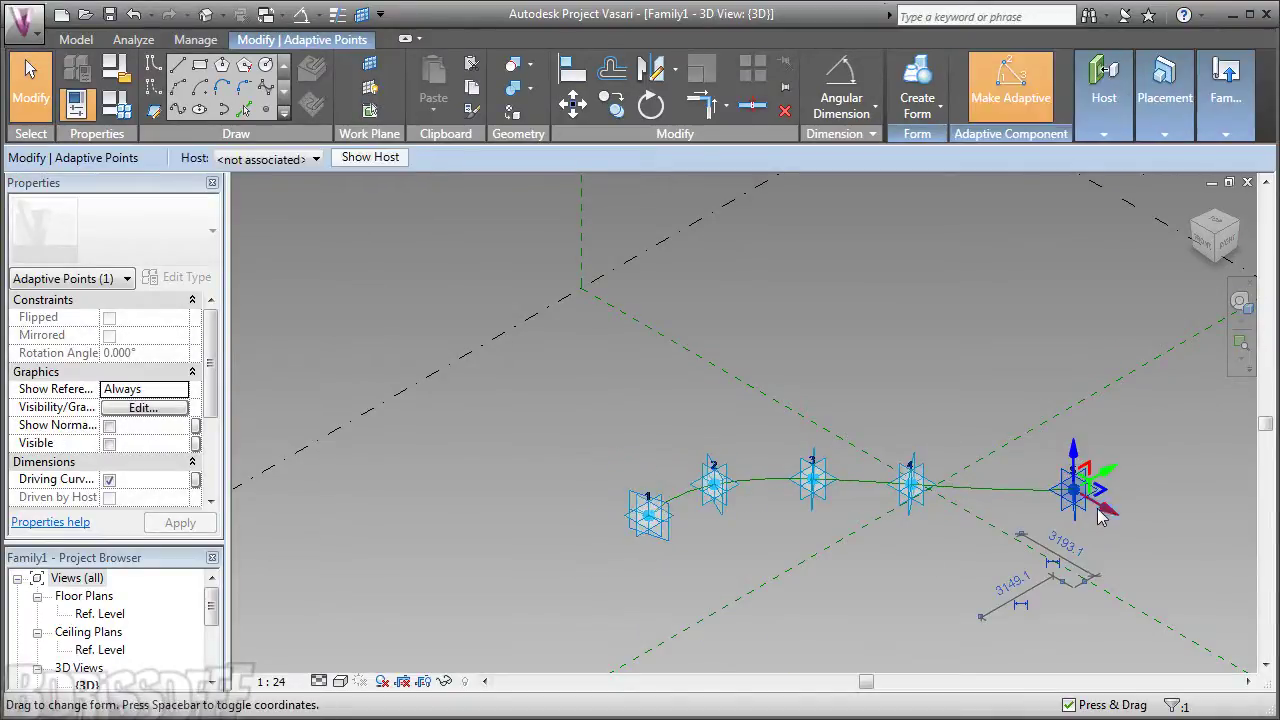
left_click_drag(1100, 495, 1100, 545)
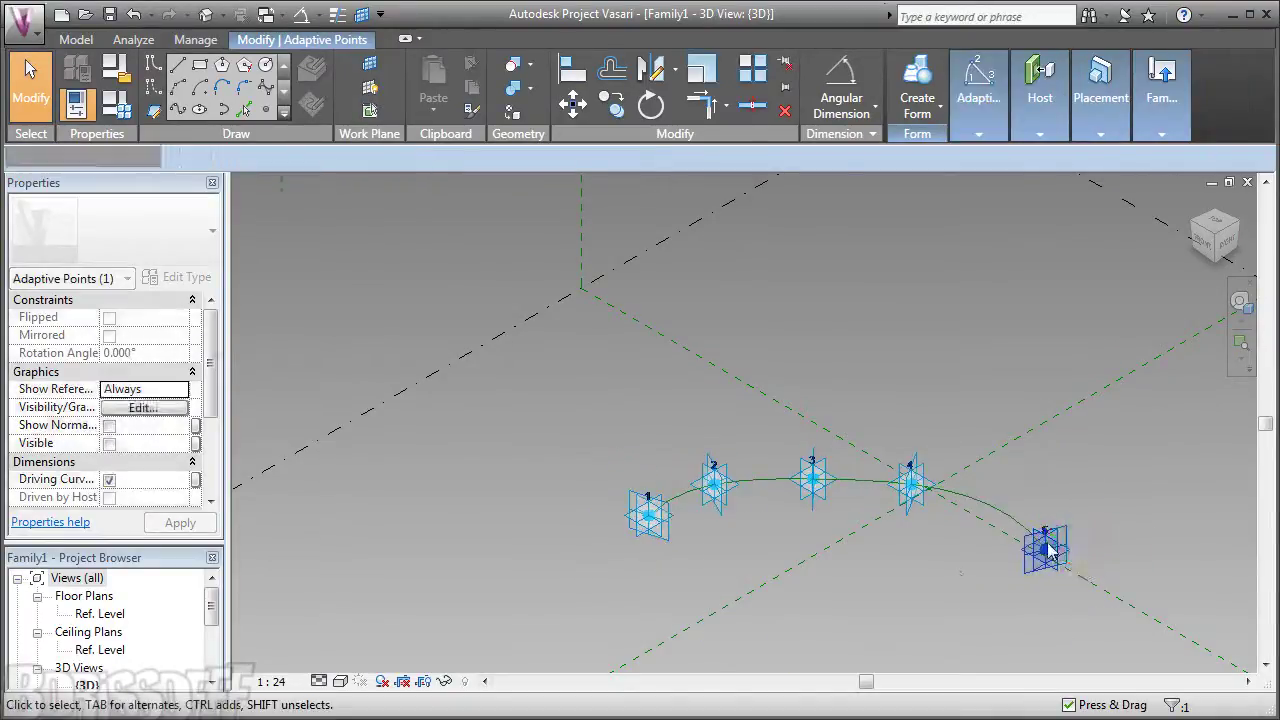
scroll(787, 487, "up", 2)
middle_click_drag(787, 487, 608, 400)
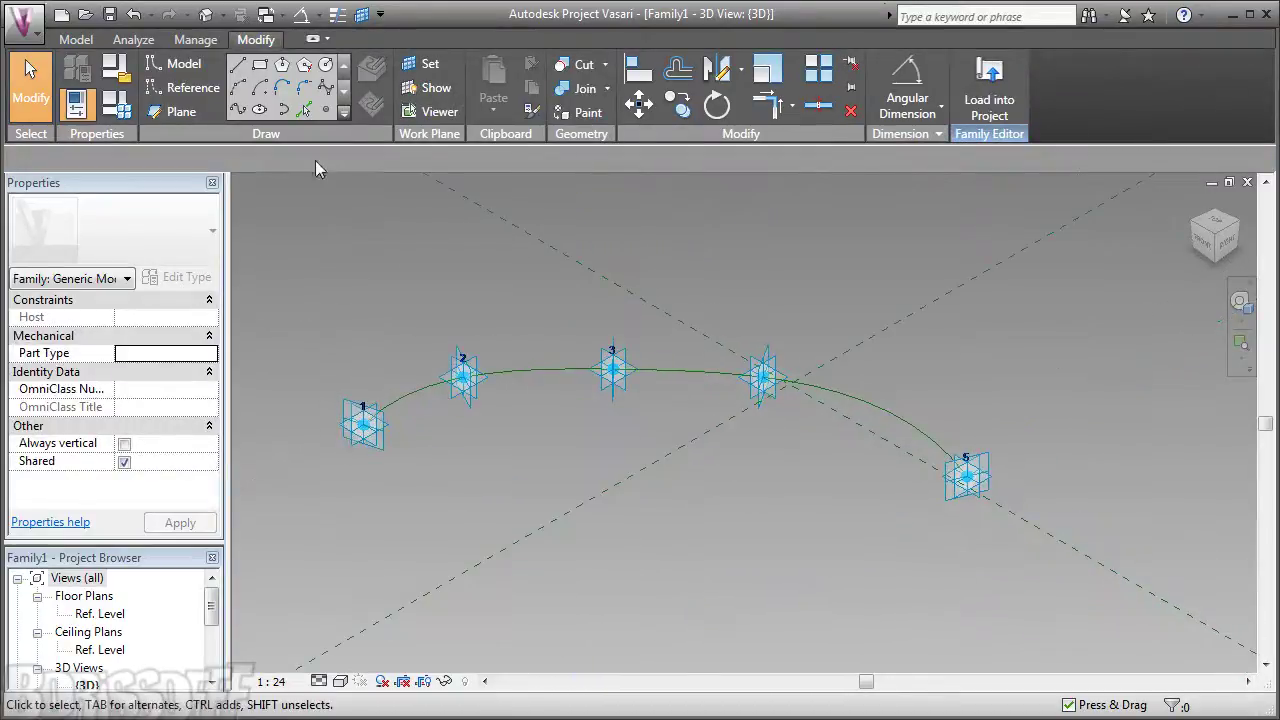
Step: Draw a circle centred on adaptive point 5's plane, with Make surface from closed loops off
left_click(327, 72)
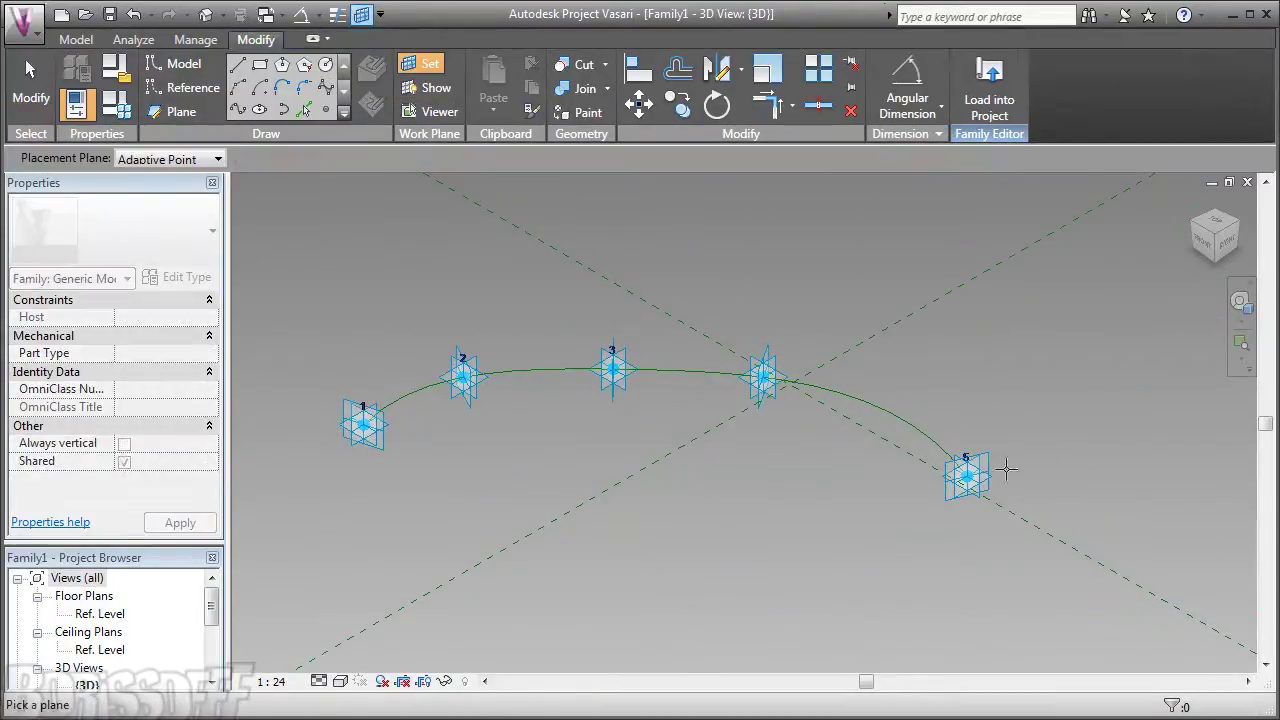
left_click(966, 476)
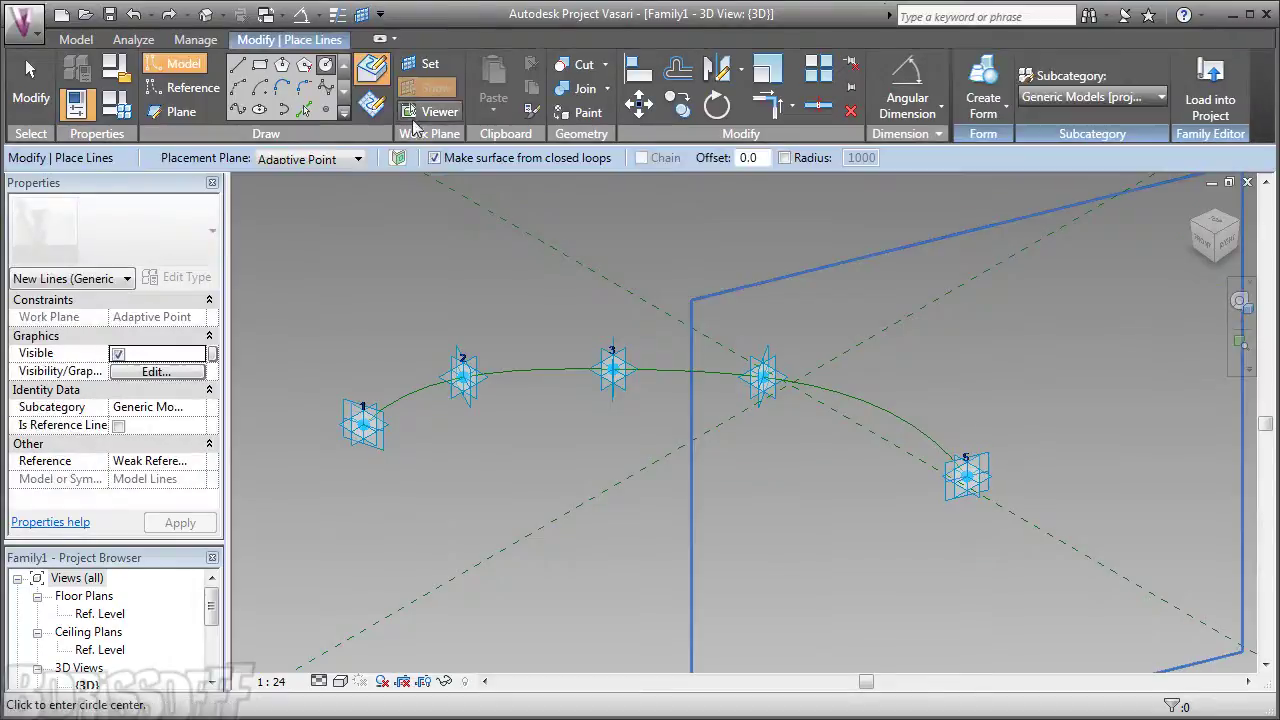
left_click(434, 159)
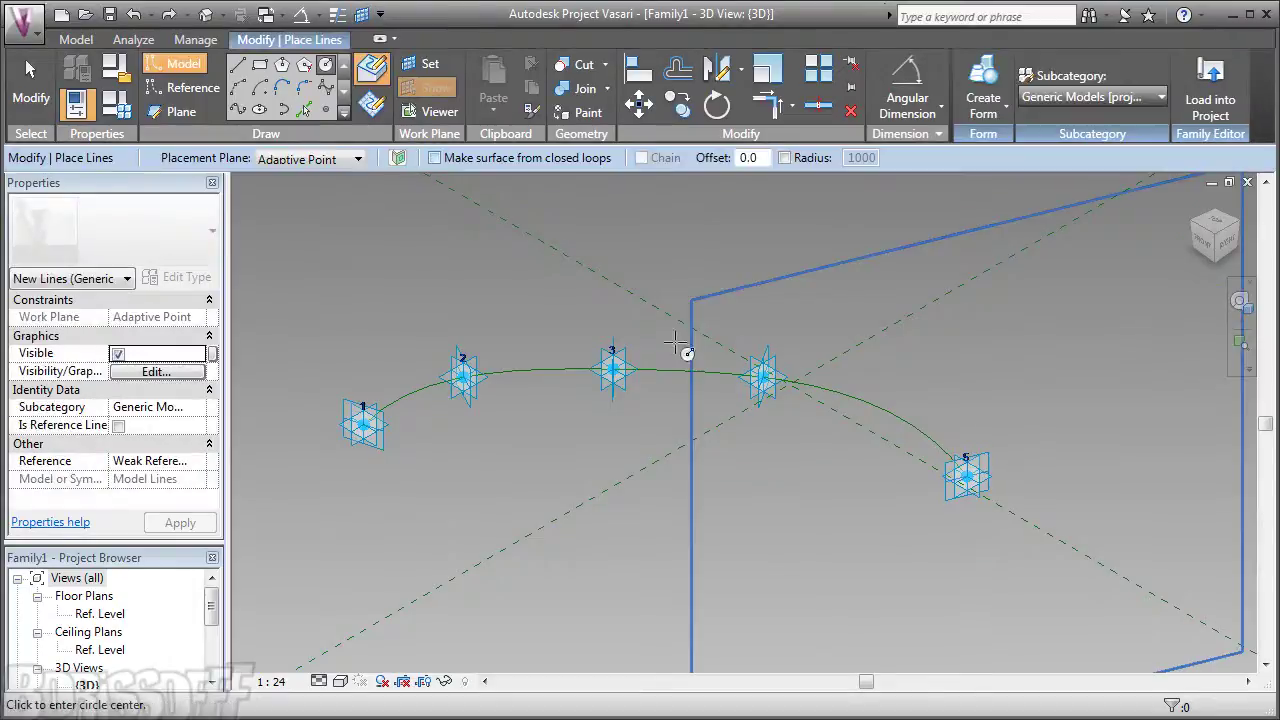
left_click(966, 476)
left_click(956, 516)
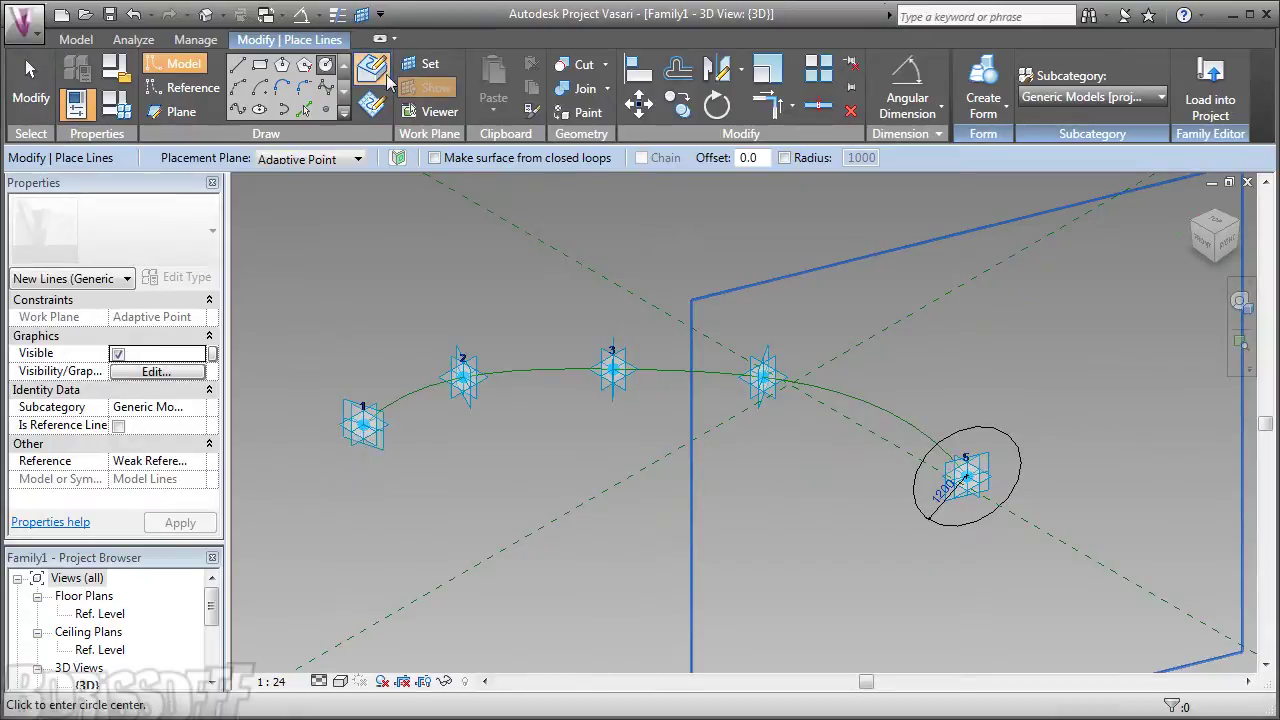
key("Escape")
key("Escape")
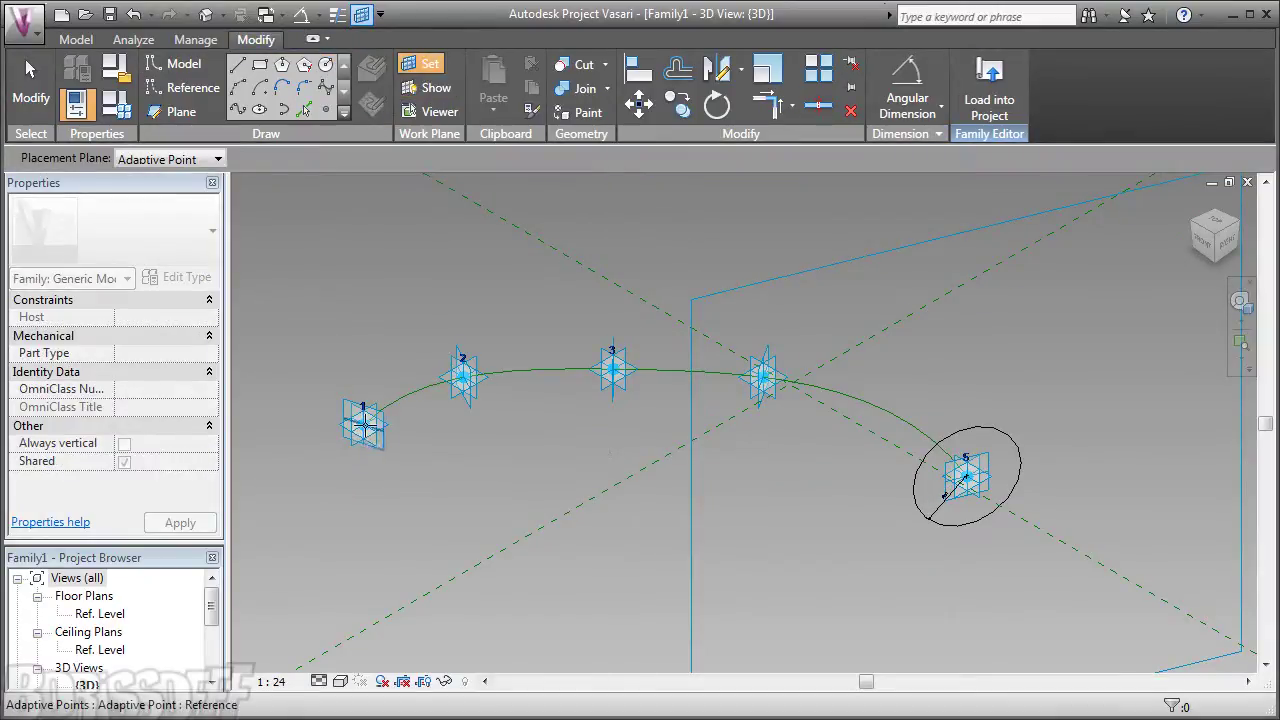
Step: Draw a second circle around adaptive point 1, then select both circles
key("Return")
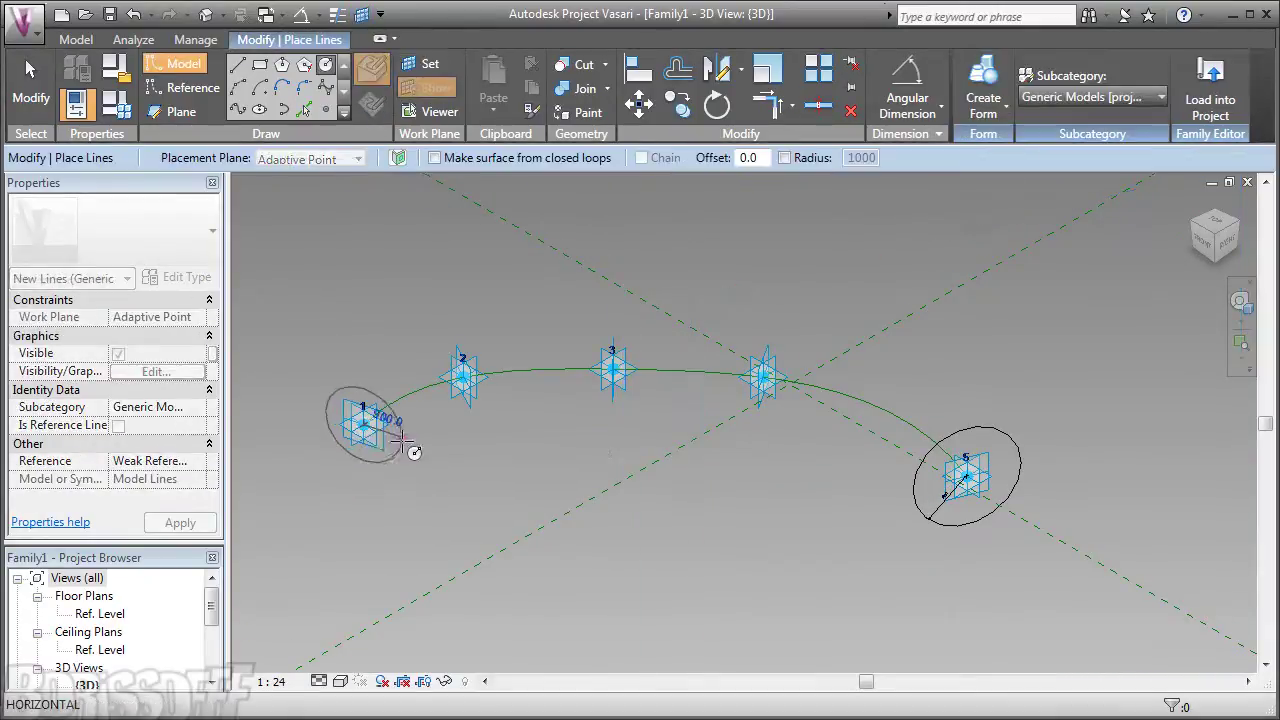
left_click(404, 458)
key("Escape")
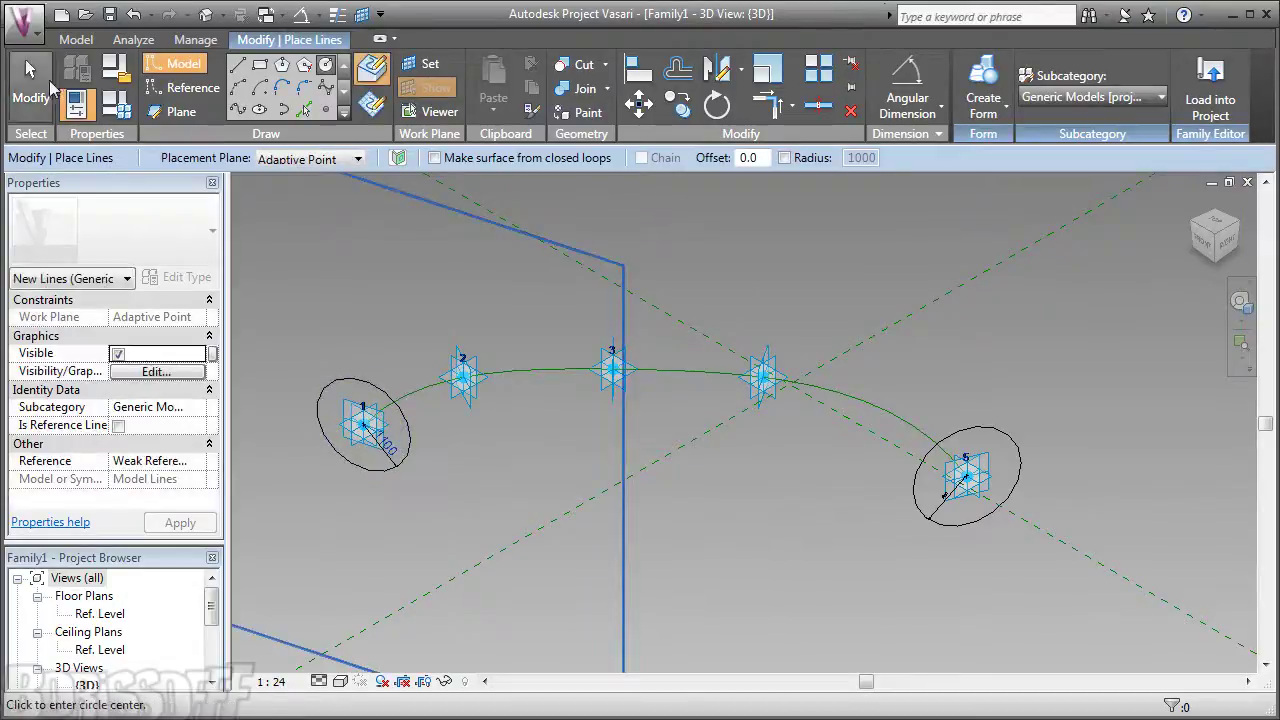
left_click(406, 466)
left_click(932, 522, "ctrl")
Step: Make both circles reference lines and label their radius dimensions with a new parameter r
left_click(110, 479)
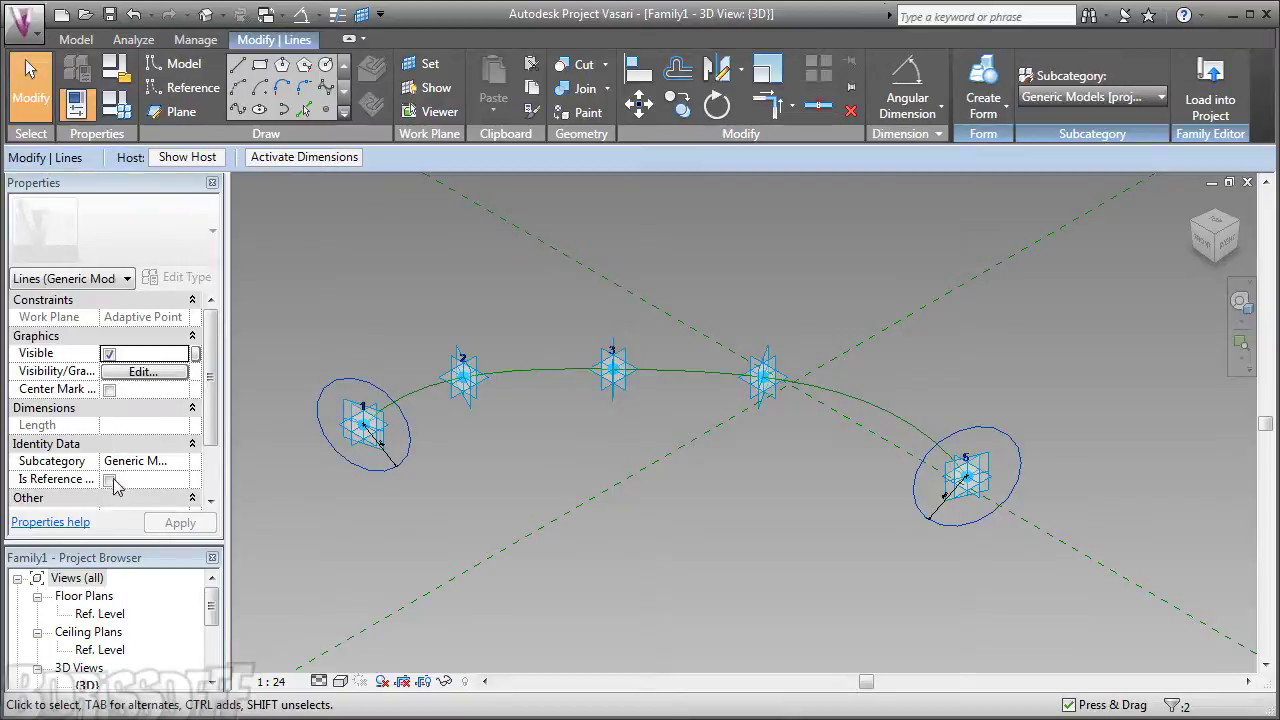
left_click(384, 490)
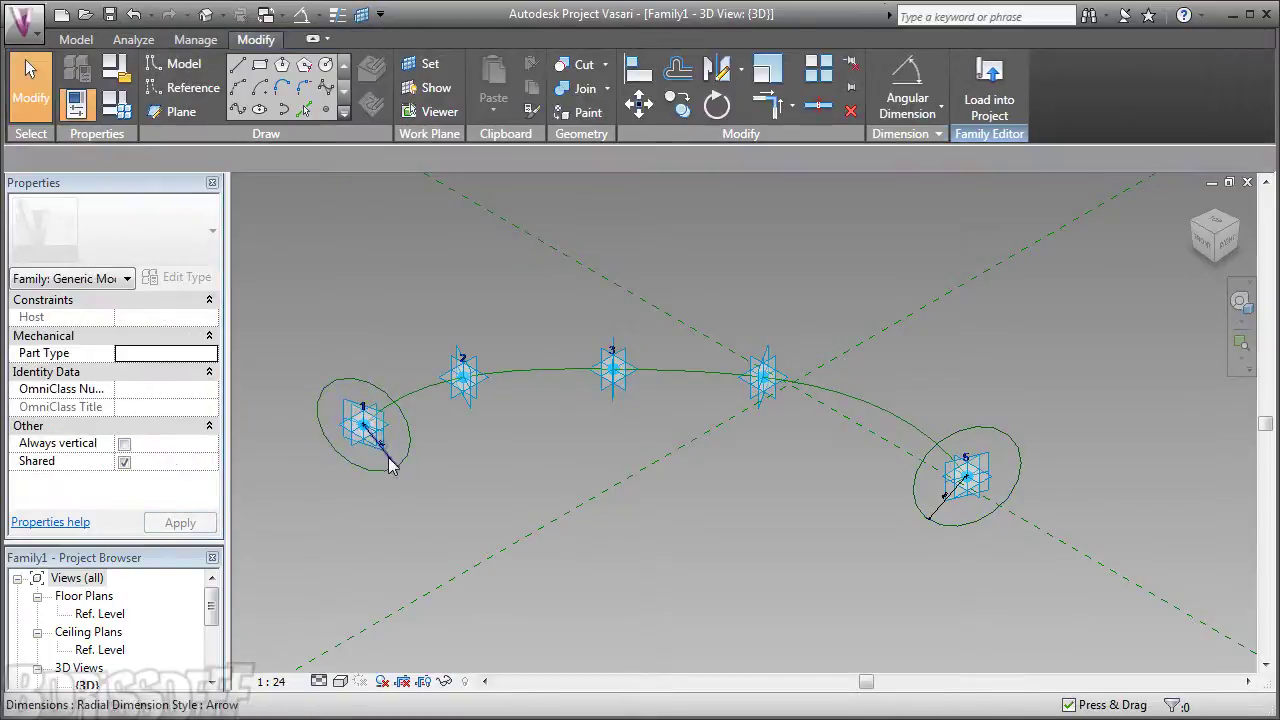
left_click(392, 460)
left_click(938, 516, "ctrl")
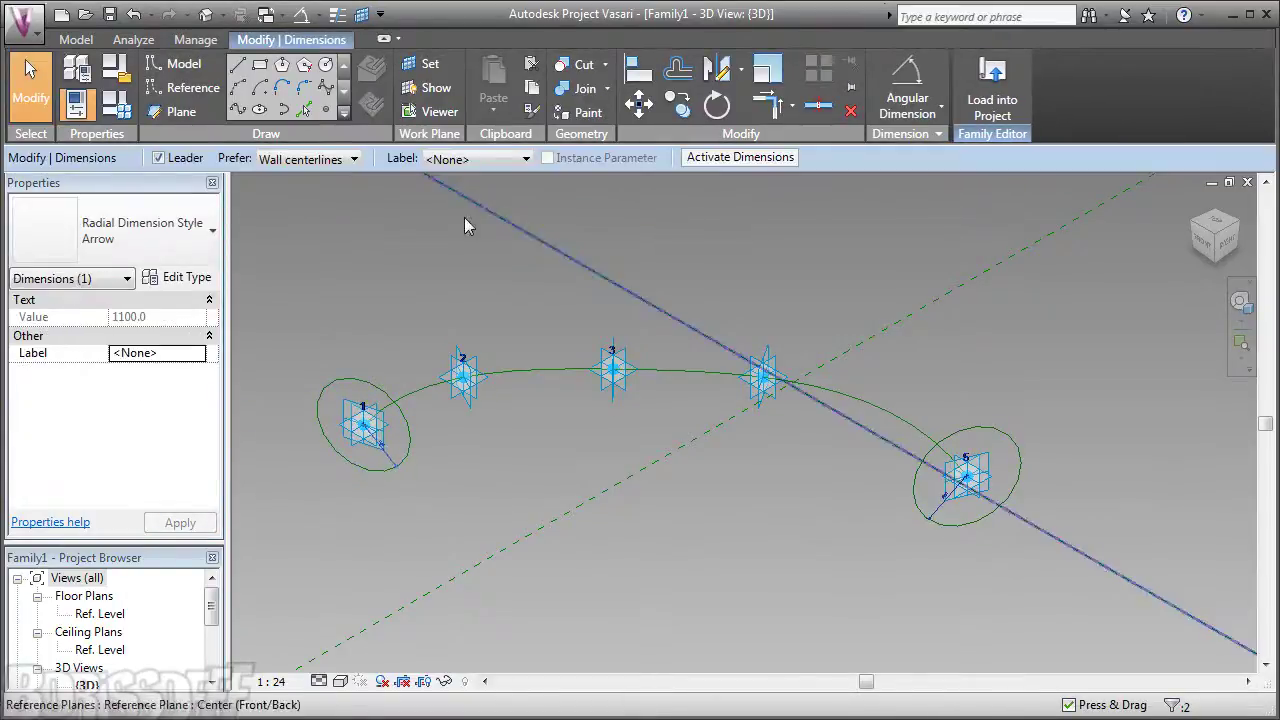
left_click(462, 160)
left_click(476, 196)
type("r")
left_click(609, 557)
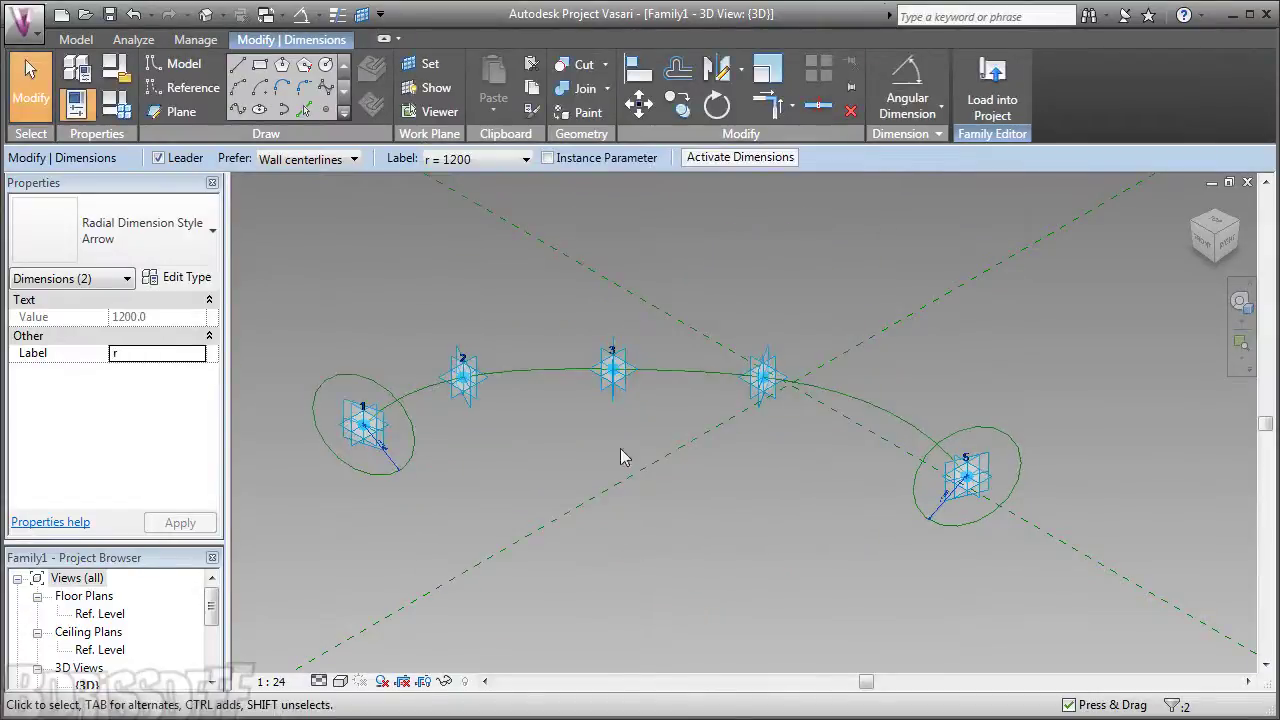
Step: Select the curved spline with both circles and create a solid tube form along the arch
left_click(891, 429)
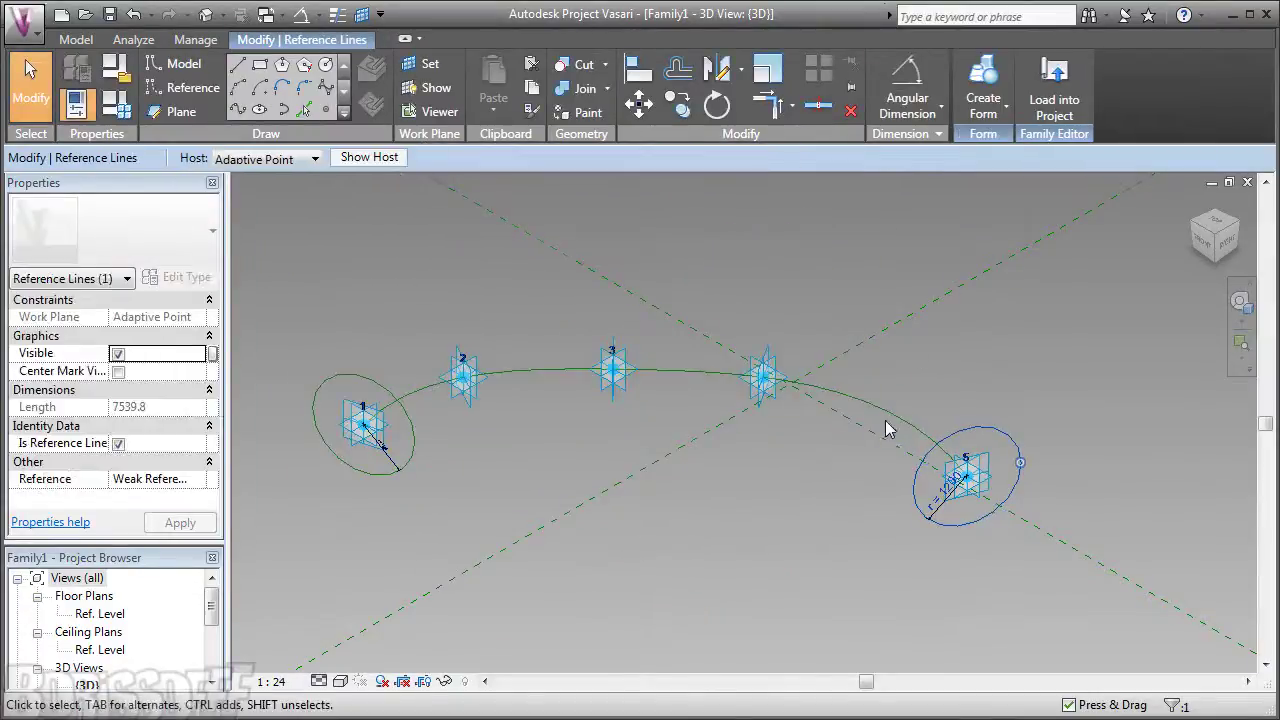
left_click(420, 434, "ctrl")
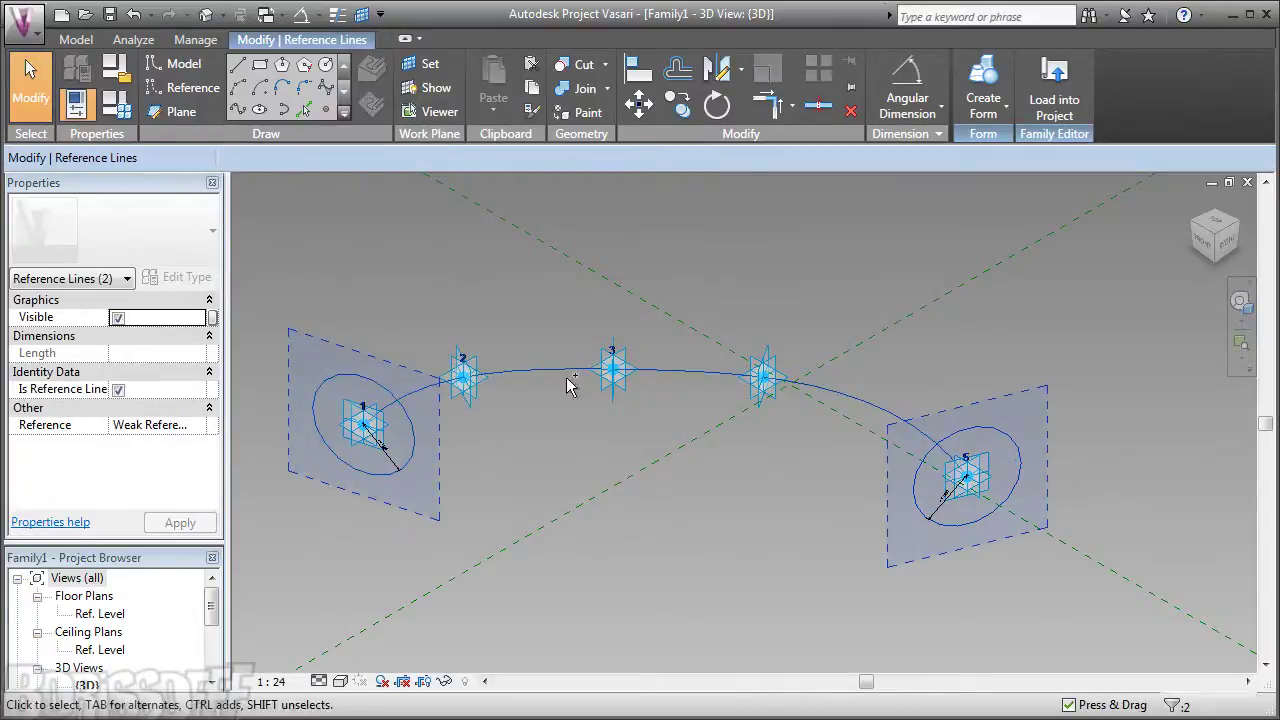
left_click(980, 102)
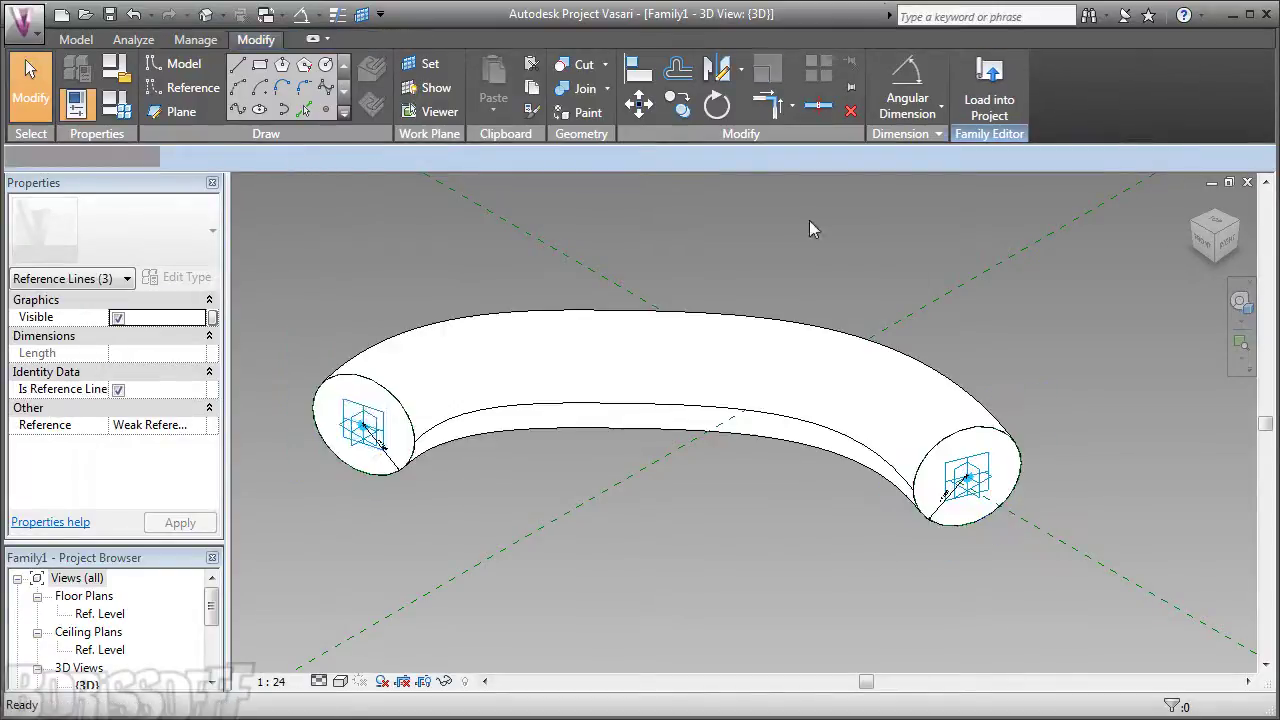
left_click(458, 437)
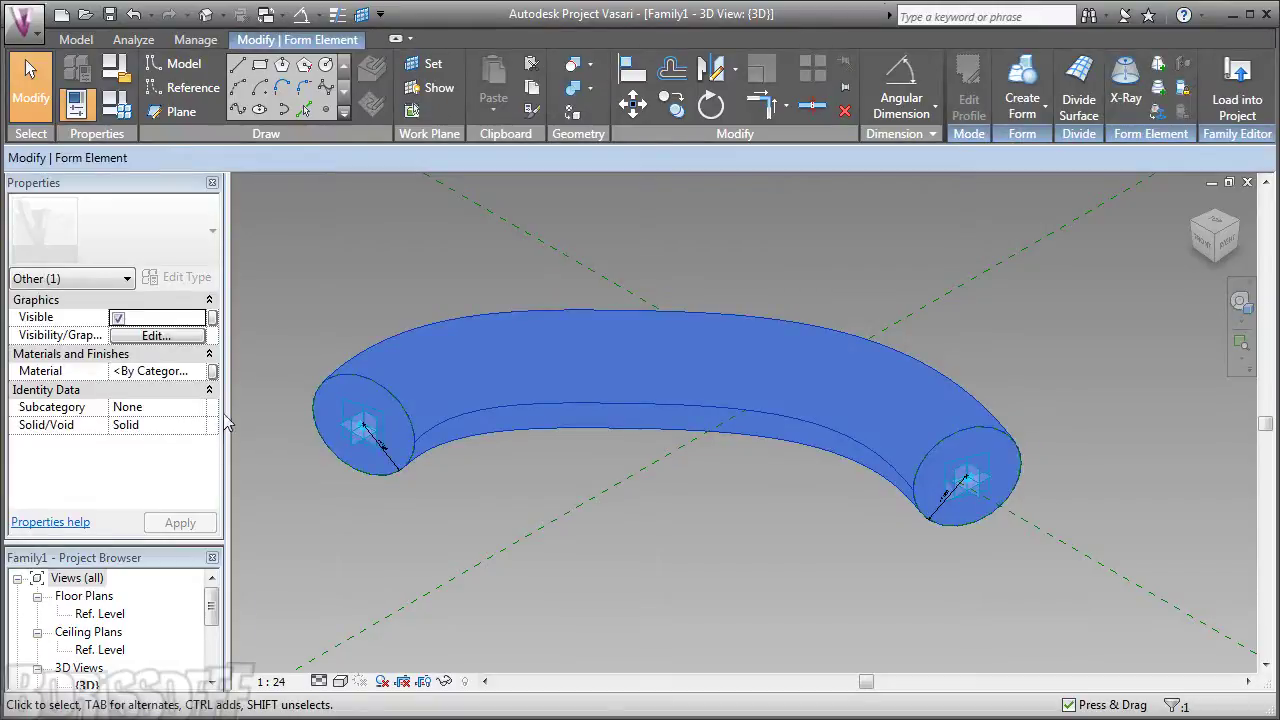
Step: Link the tube's material to a new family parameter named Rama
left_click(208, 372)
left_click(380, 482)
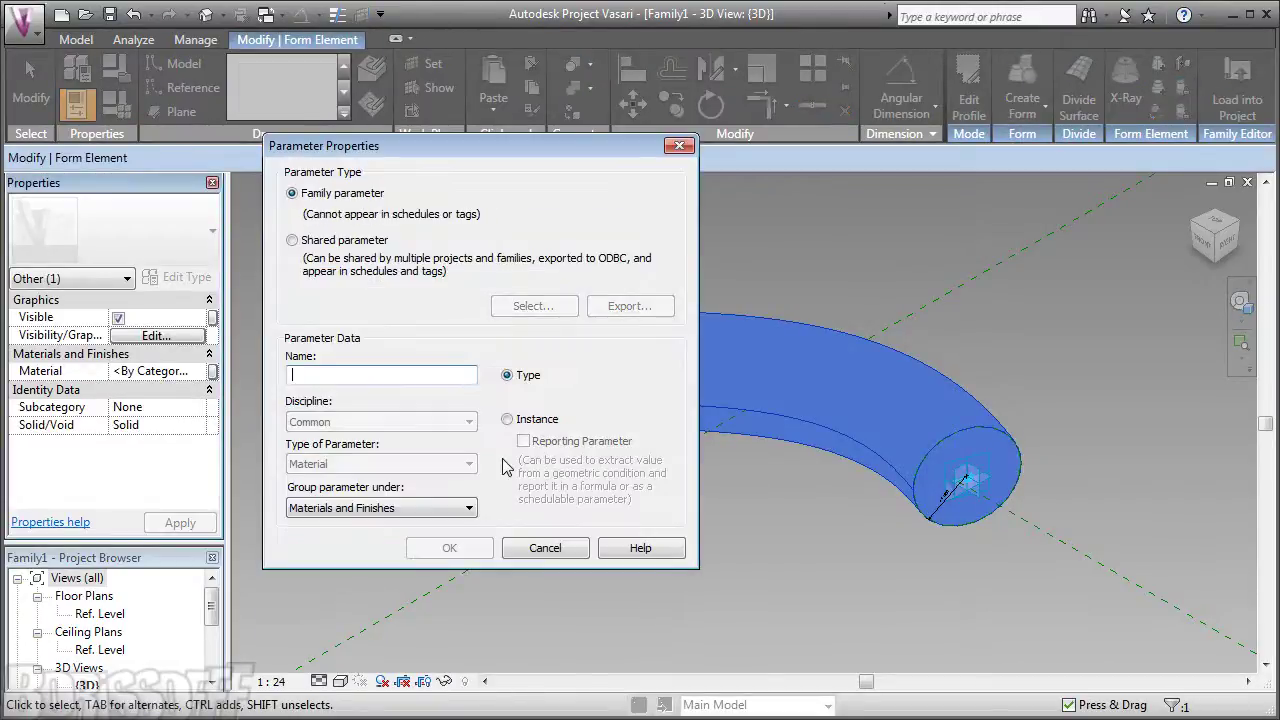
type("Rama")
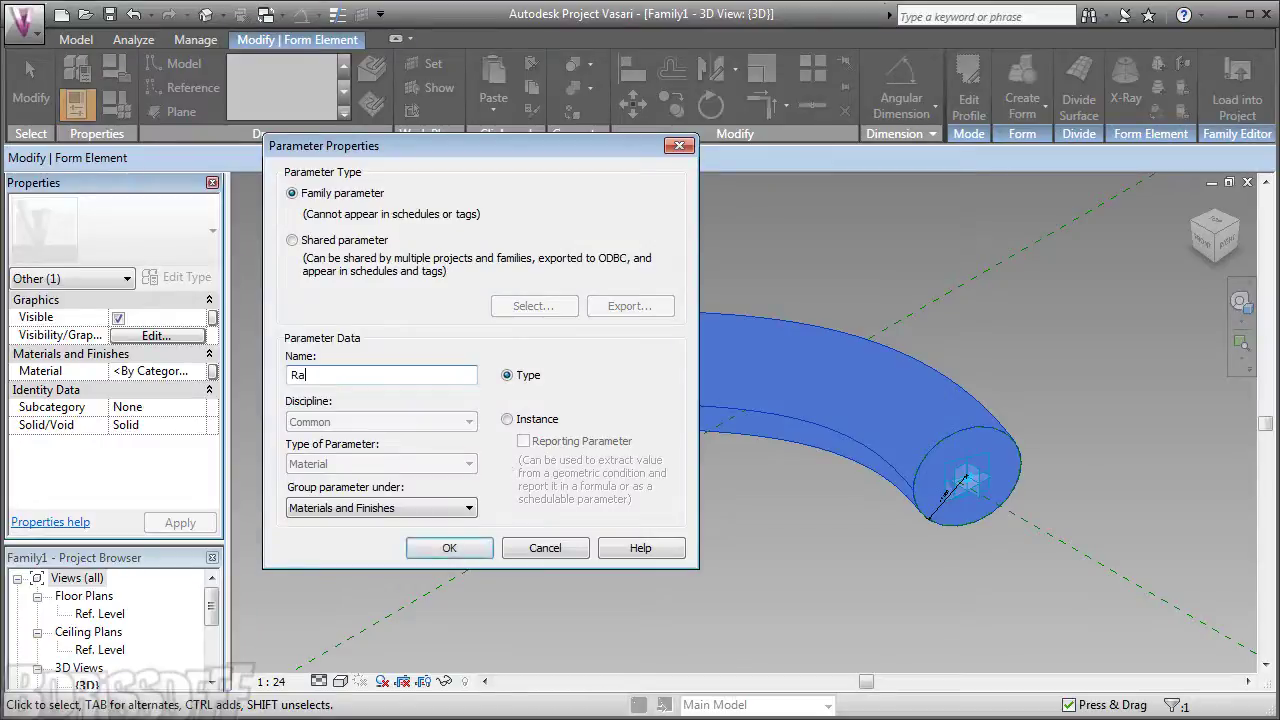
left_click(451, 549)
key("Return")
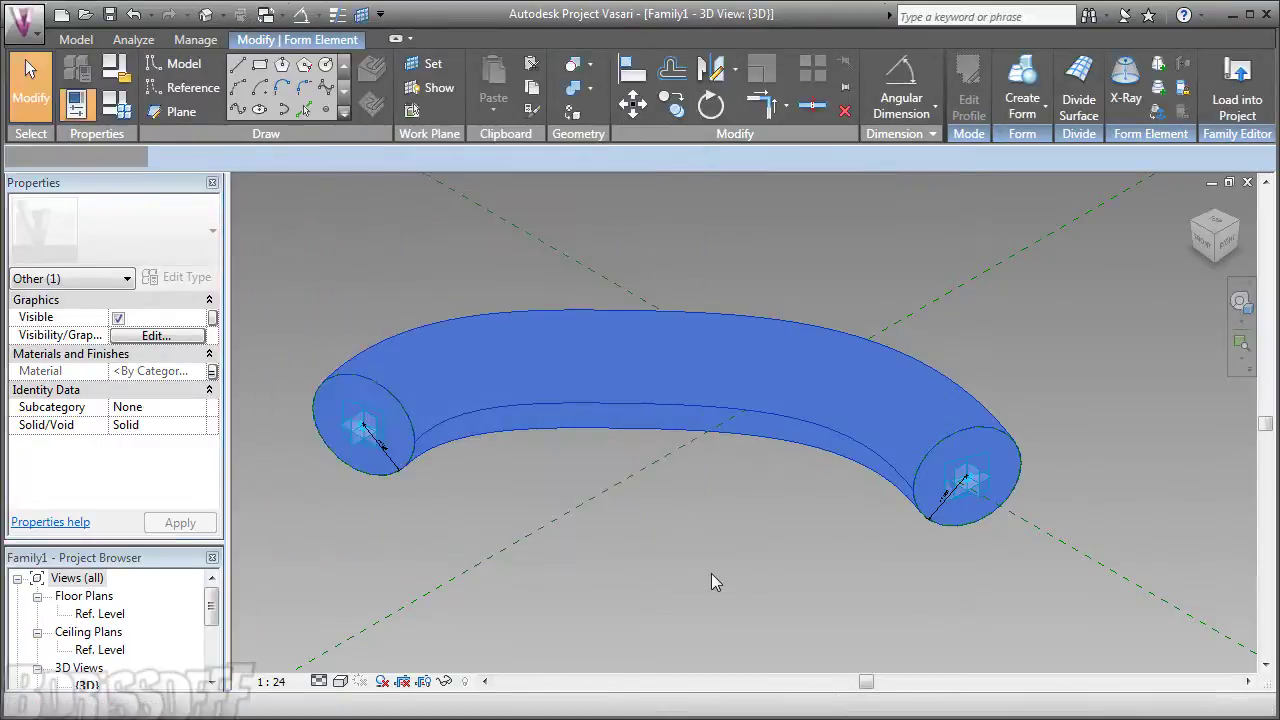
left_click(550, 518)
Step: Change the radius r to 300 in Family Types, then load the family into Ferma.rfa
left_click(116, 103)
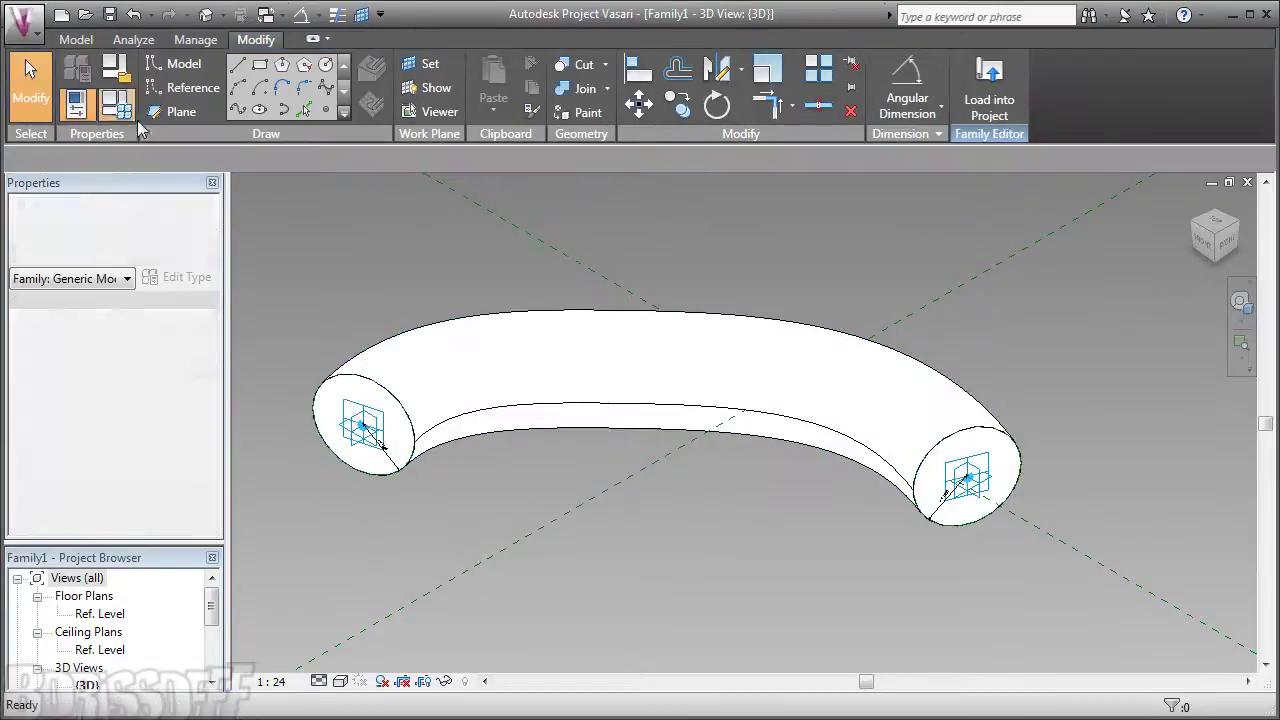
left_click(335, 291)
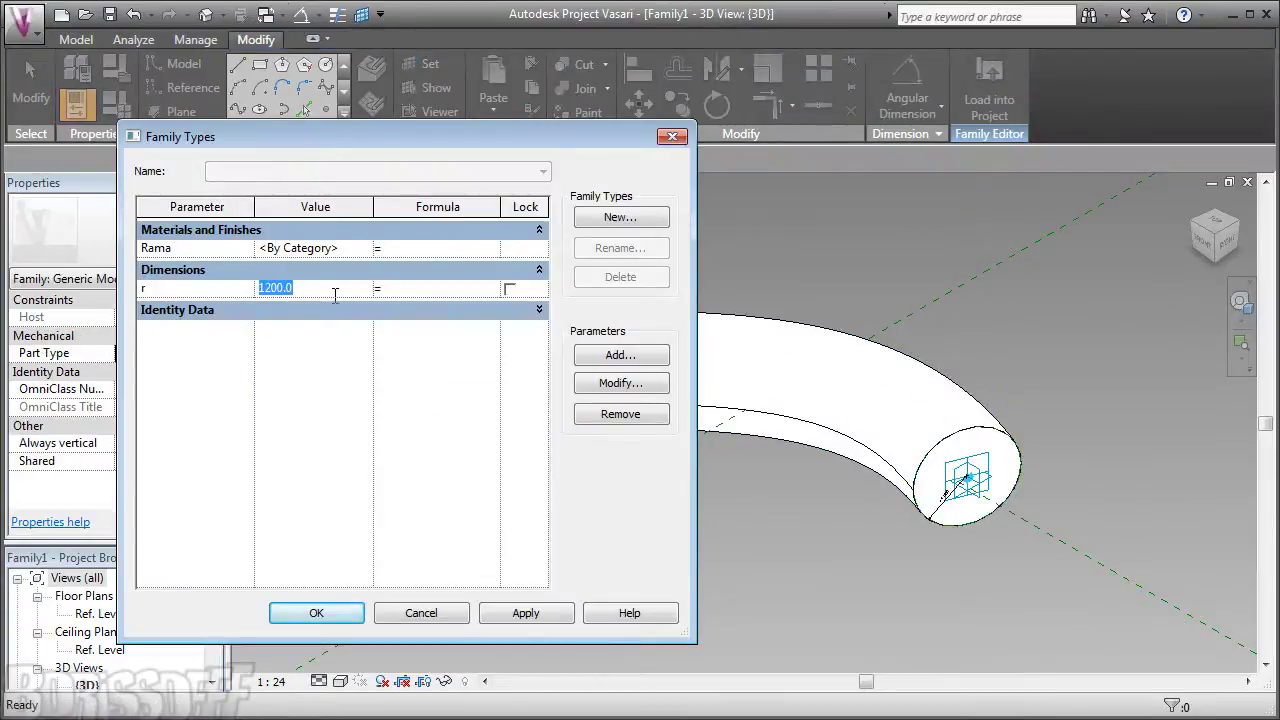
left_click(535, 617)
left_click(337, 612)
left_click(989, 90)
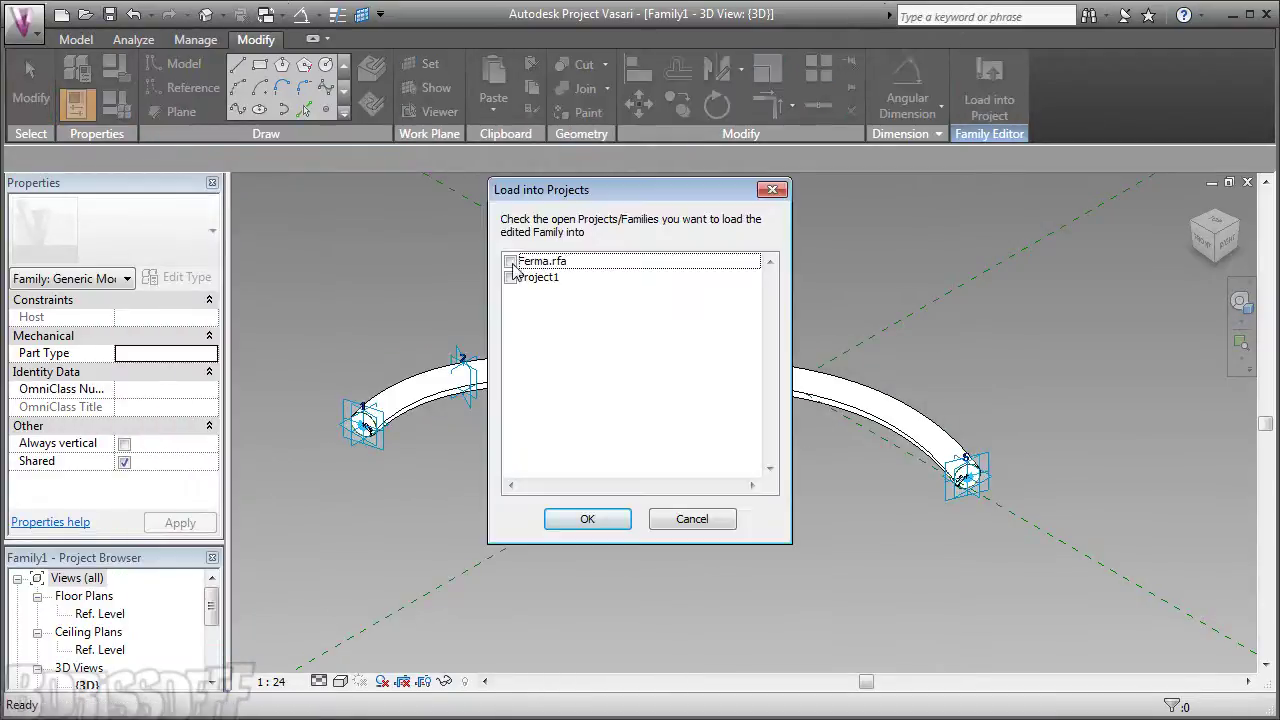
left_click(511, 262)
Step: Load the tube into Ferma.rfa and place it as a chord from adaptive point 1 to point 2
left_click(585, 522)
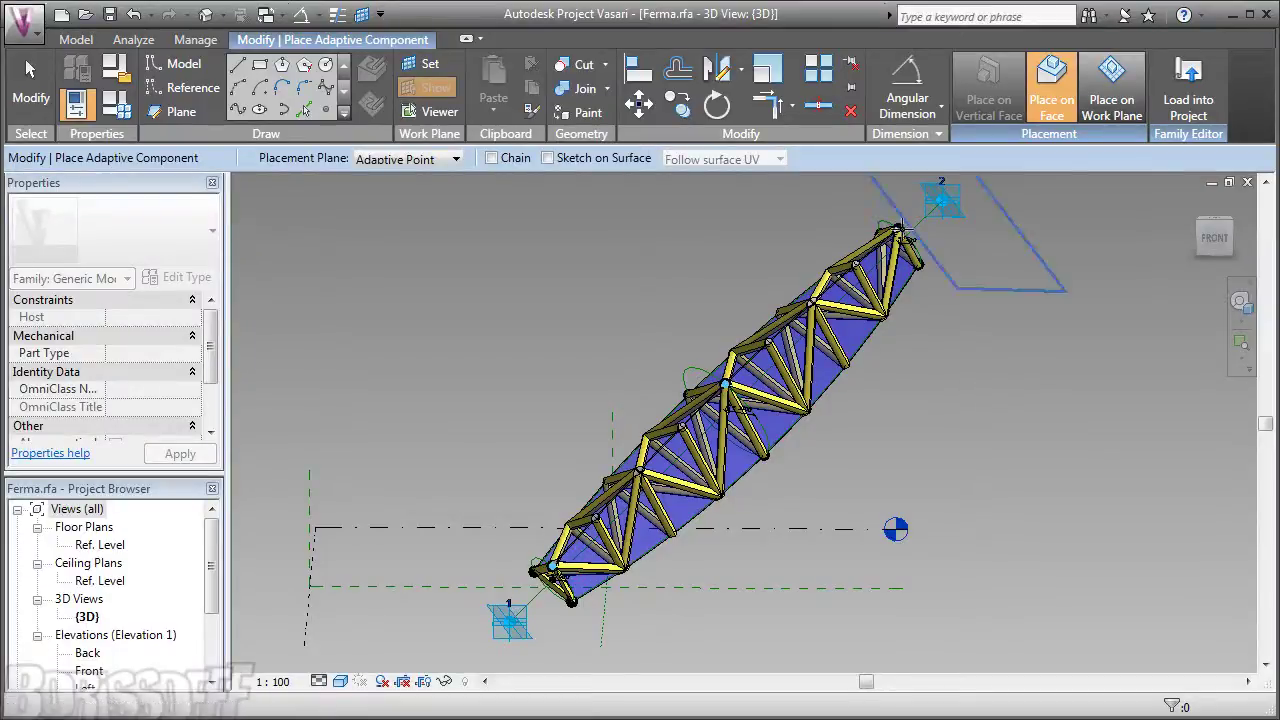
left_click(941, 200)
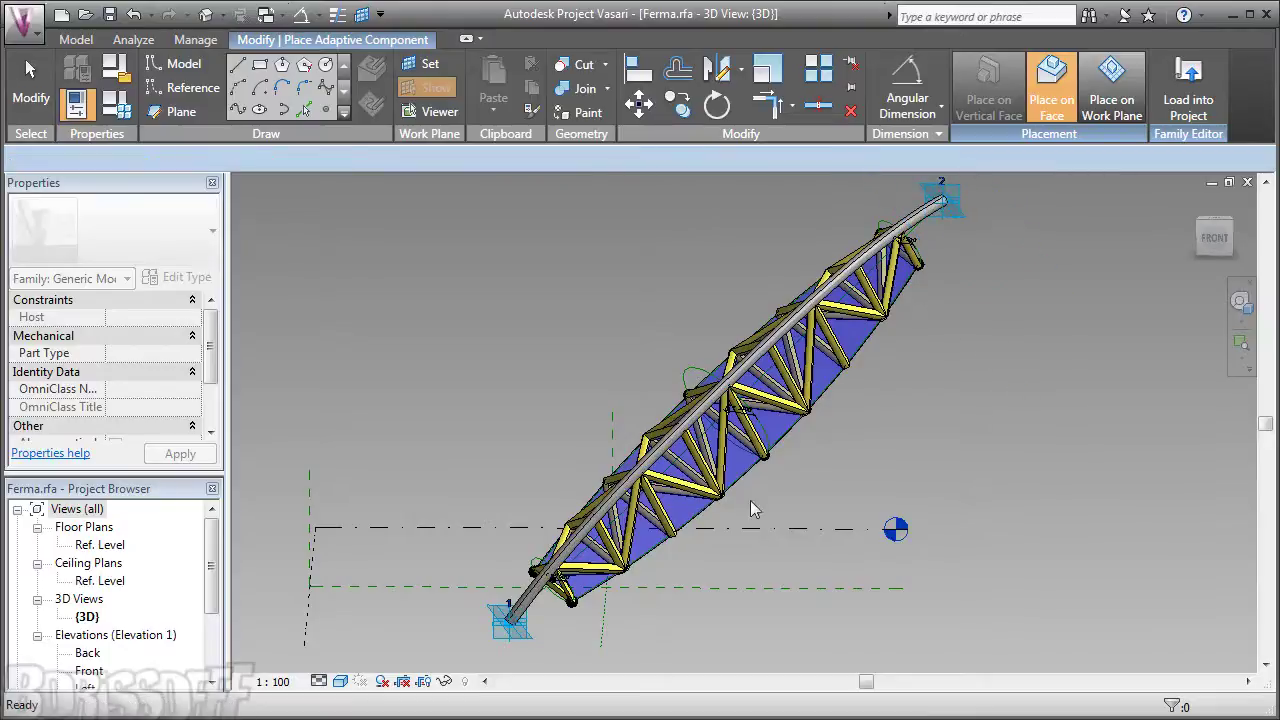
key("Escape")
mouse_move(749, 487)
middle_mouse_down("shift")
mouse_move(657, 368)
mouse_move(490, 575)
middle_mouse_up("shift")
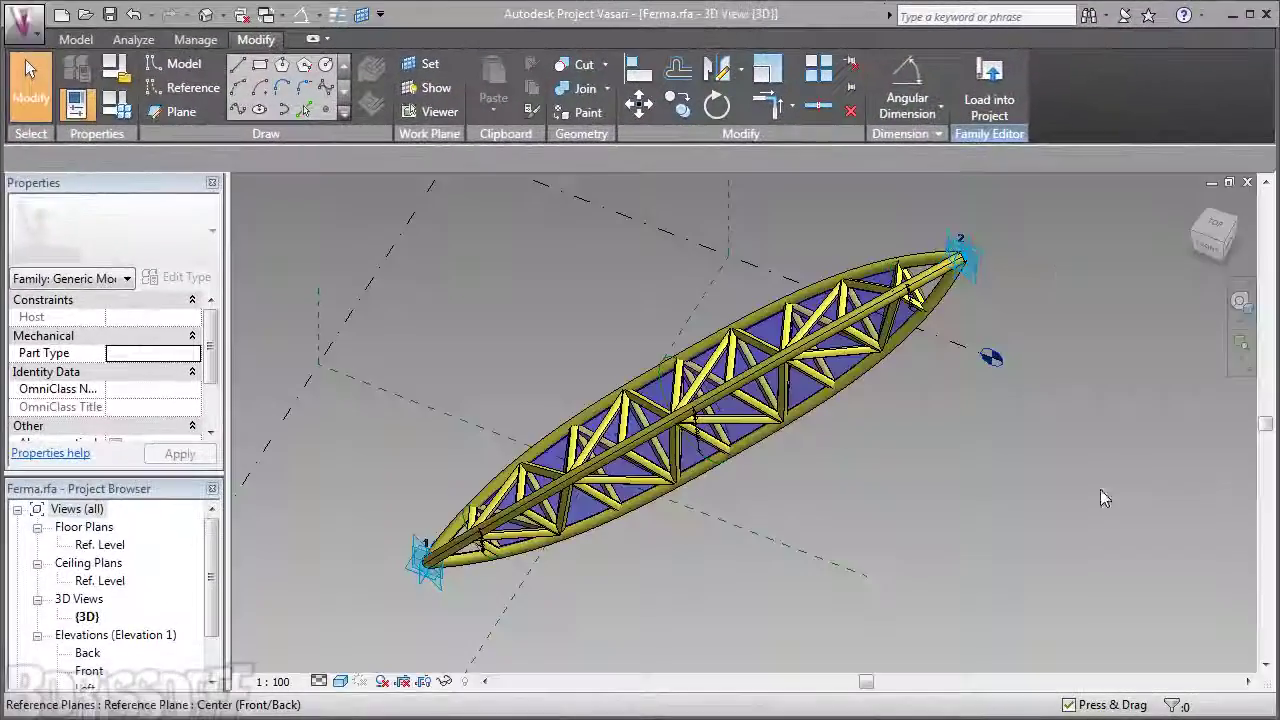
Step: Load the Ferma truss family into Project1
left_click(989, 95)
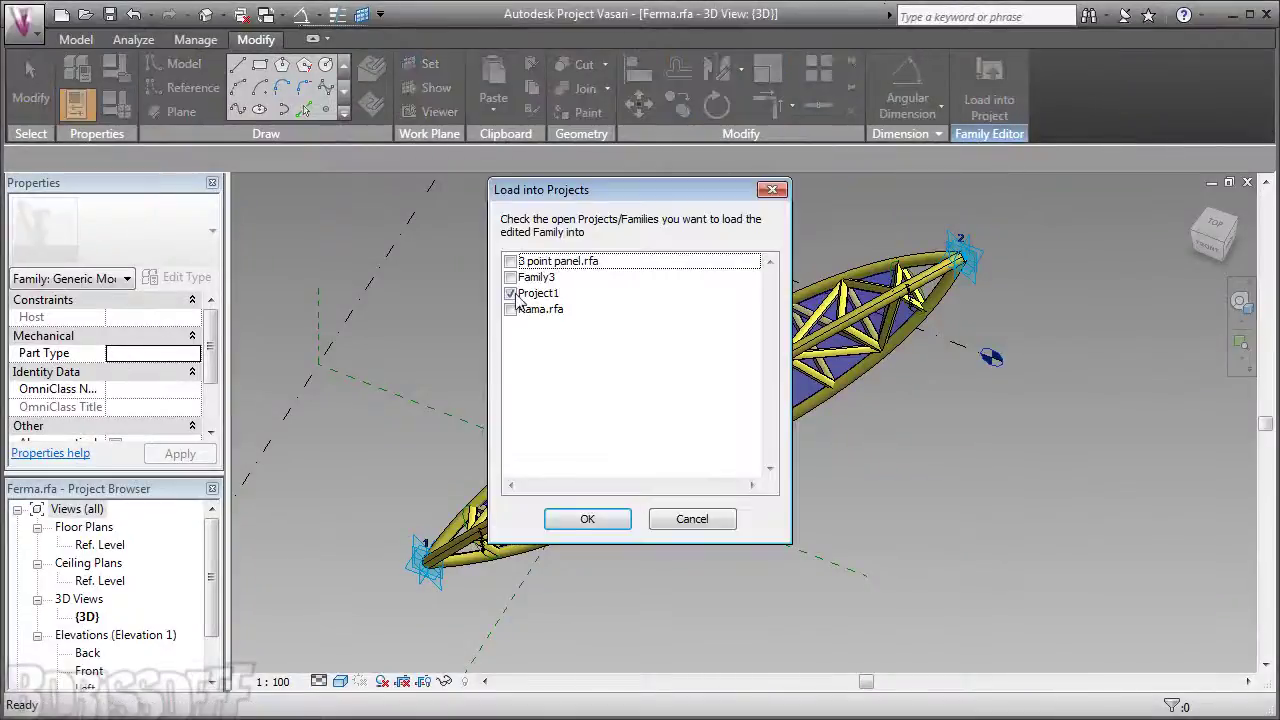
left_click(583, 520)
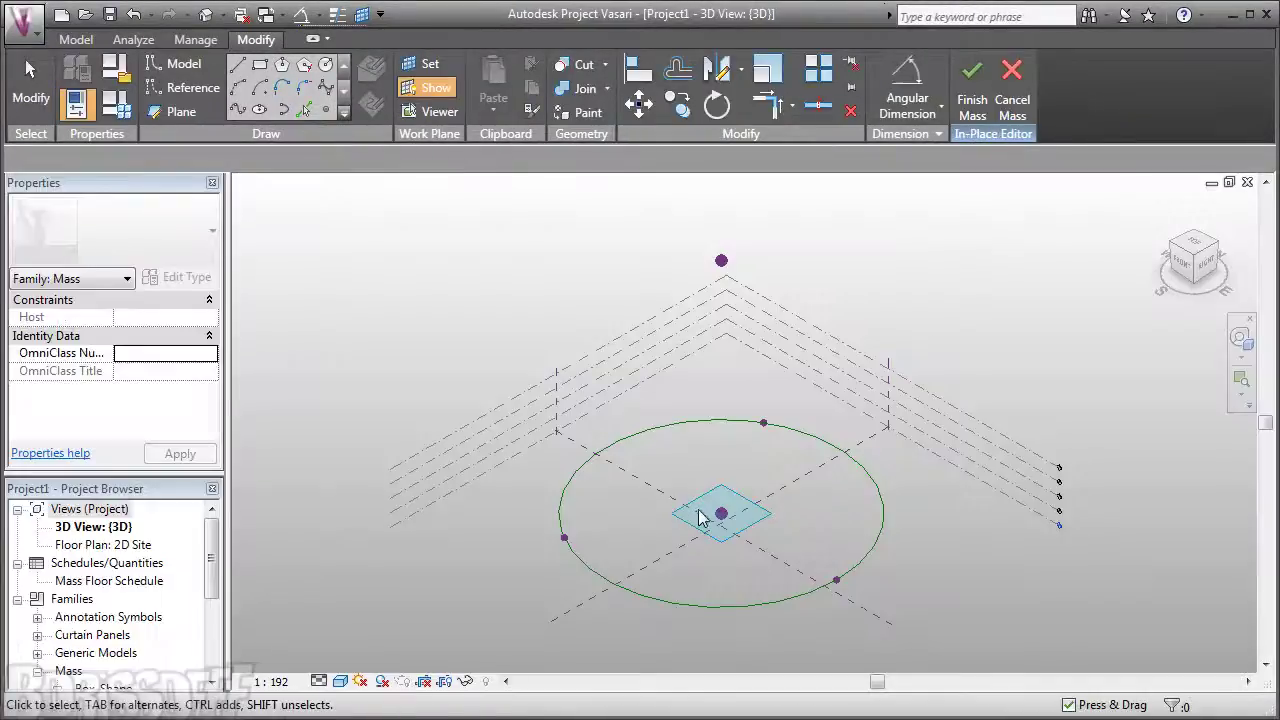
mouse_move(746, 557)
middle_mouse_down("shift")
mouse_move(768, 452)
mouse_move(766, 583)
middle_mouse_up("shift")
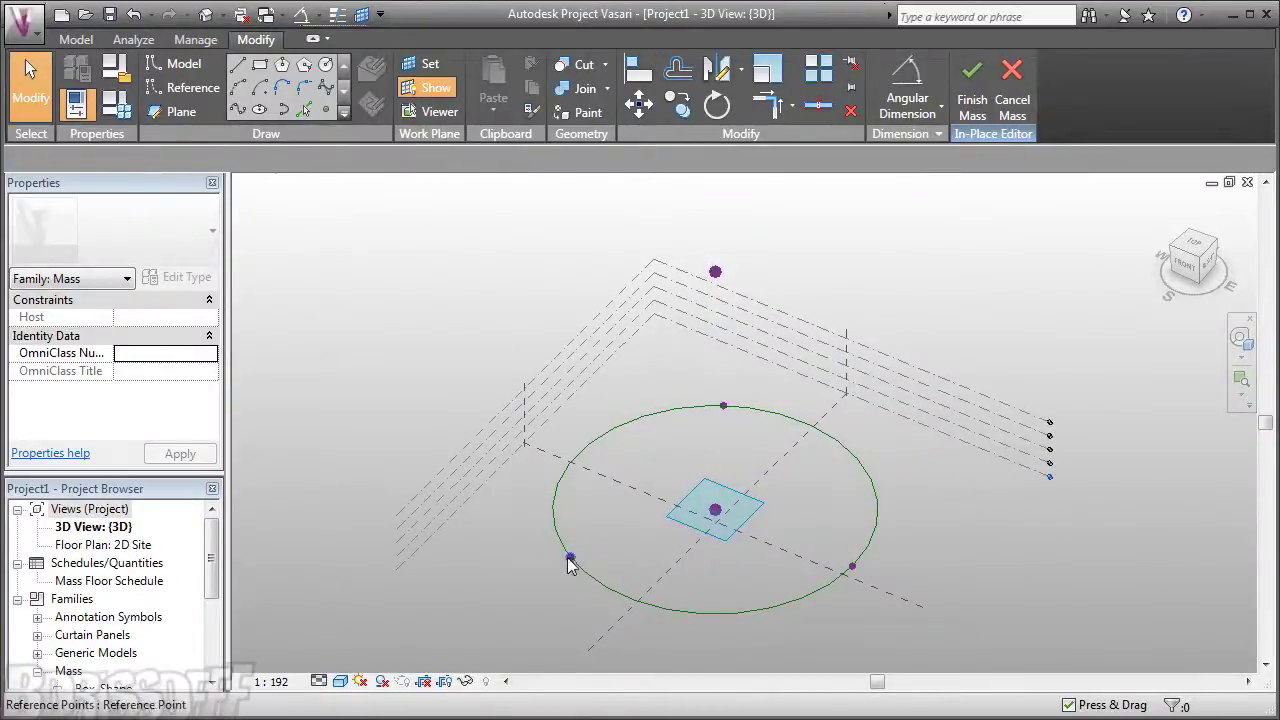
Step: Place a Ferma truss from Generic Models > Adaptive Component, spanning a circle point to the top point
left_click_drag(213, 570, 215, 602)
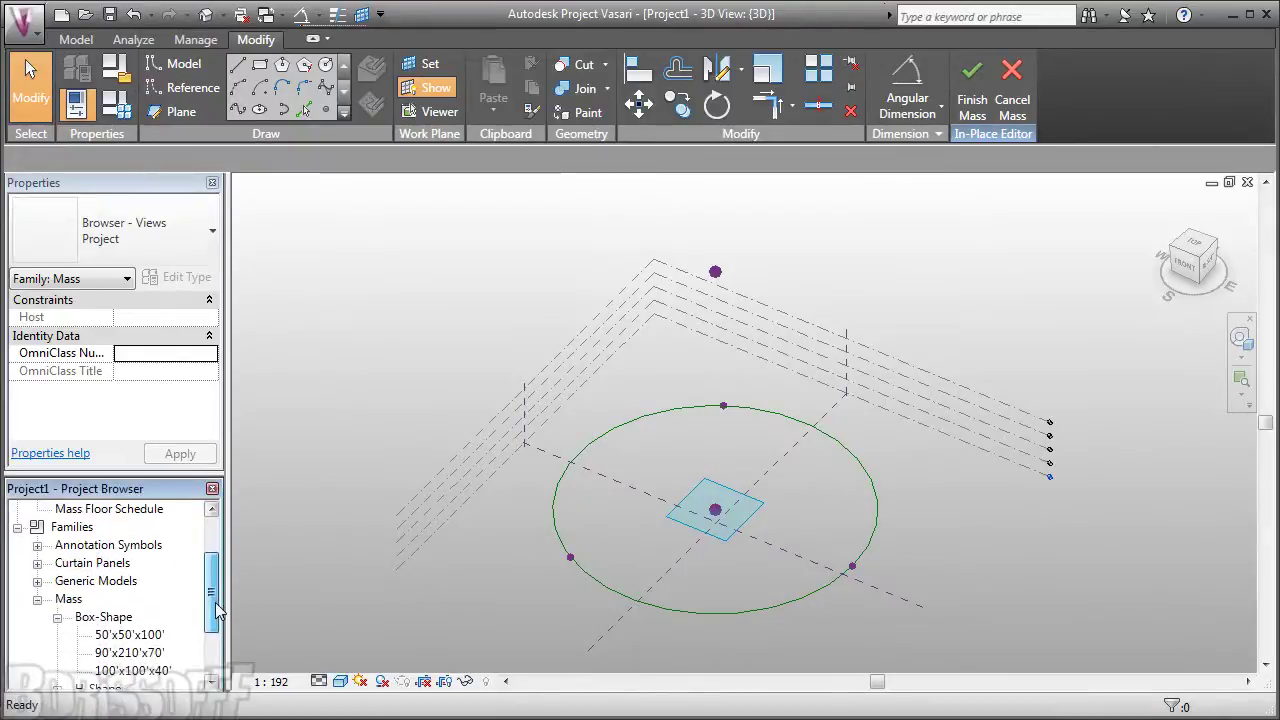
left_click(37, 581)
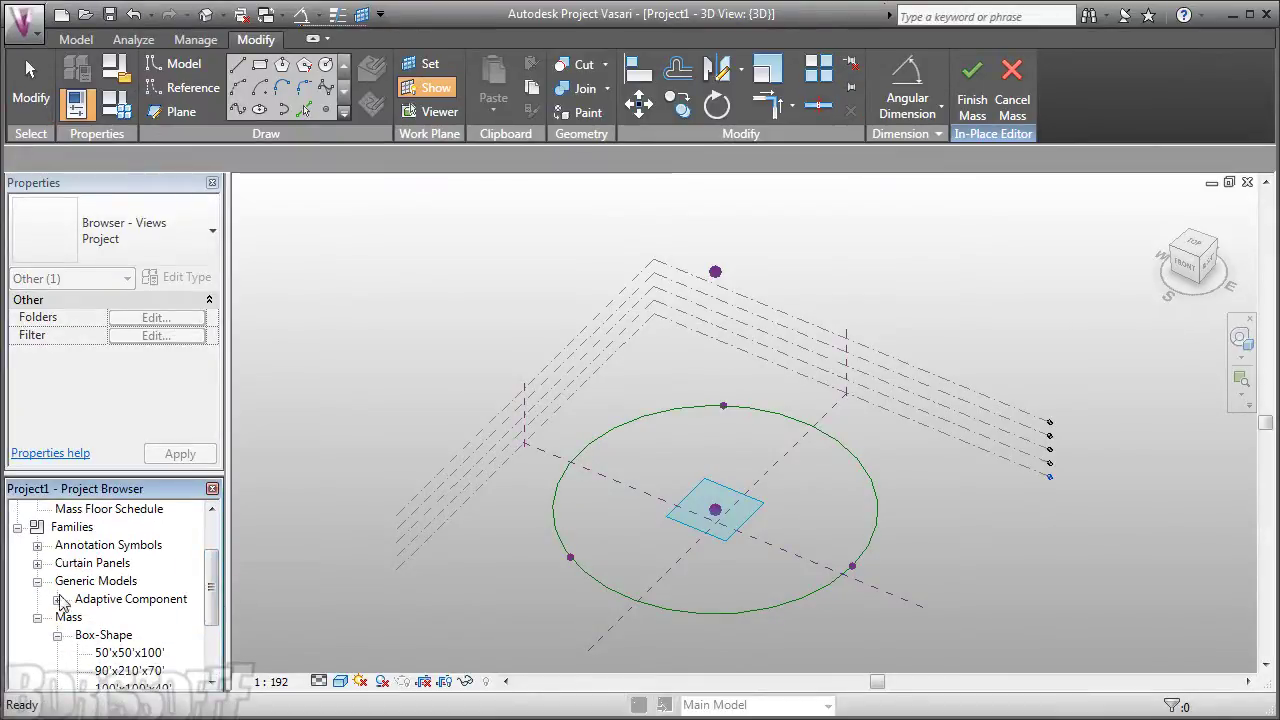
left_click(57, 599)
left_click(77, 636)
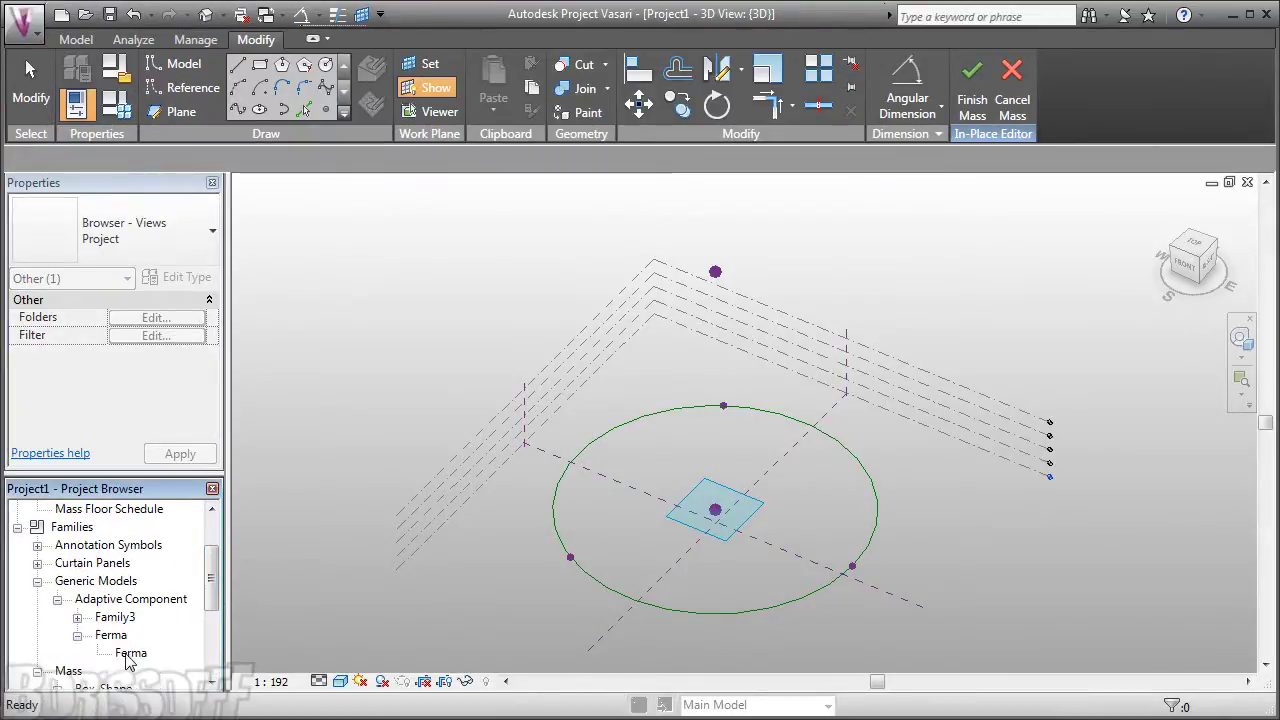
left_click(130, 653)
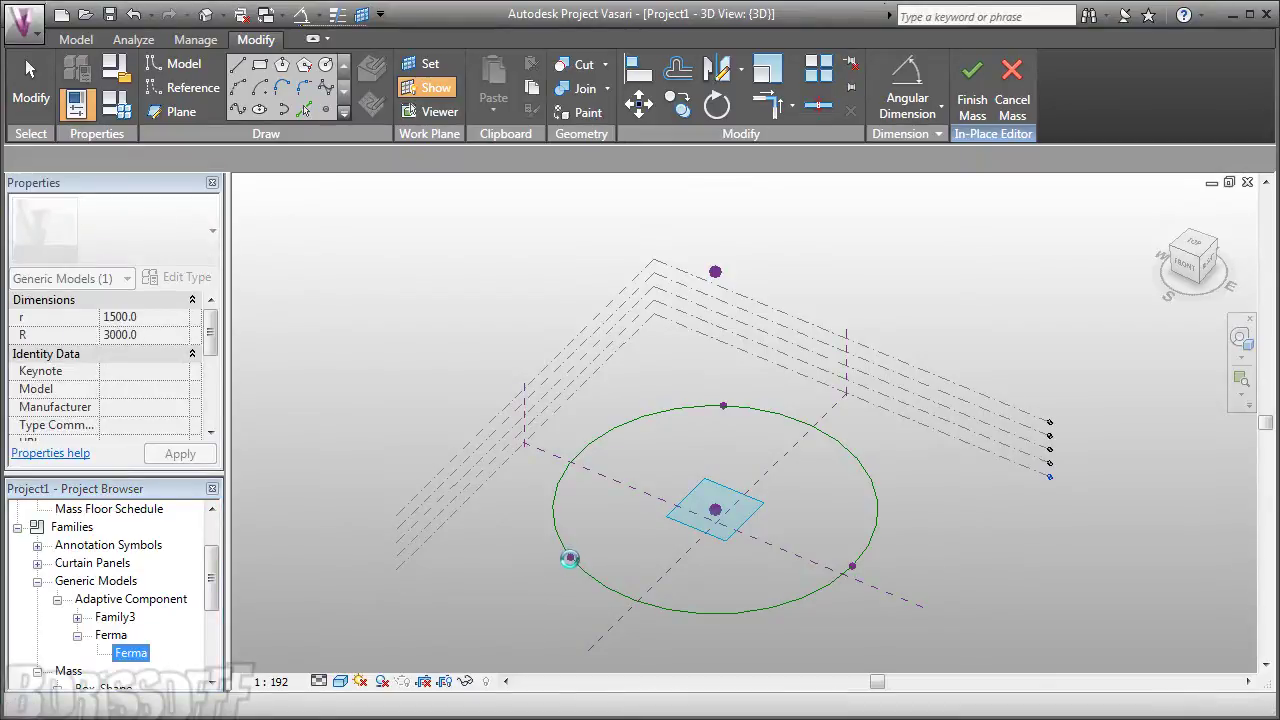
left_click_drag(569, 557, 570, 557)
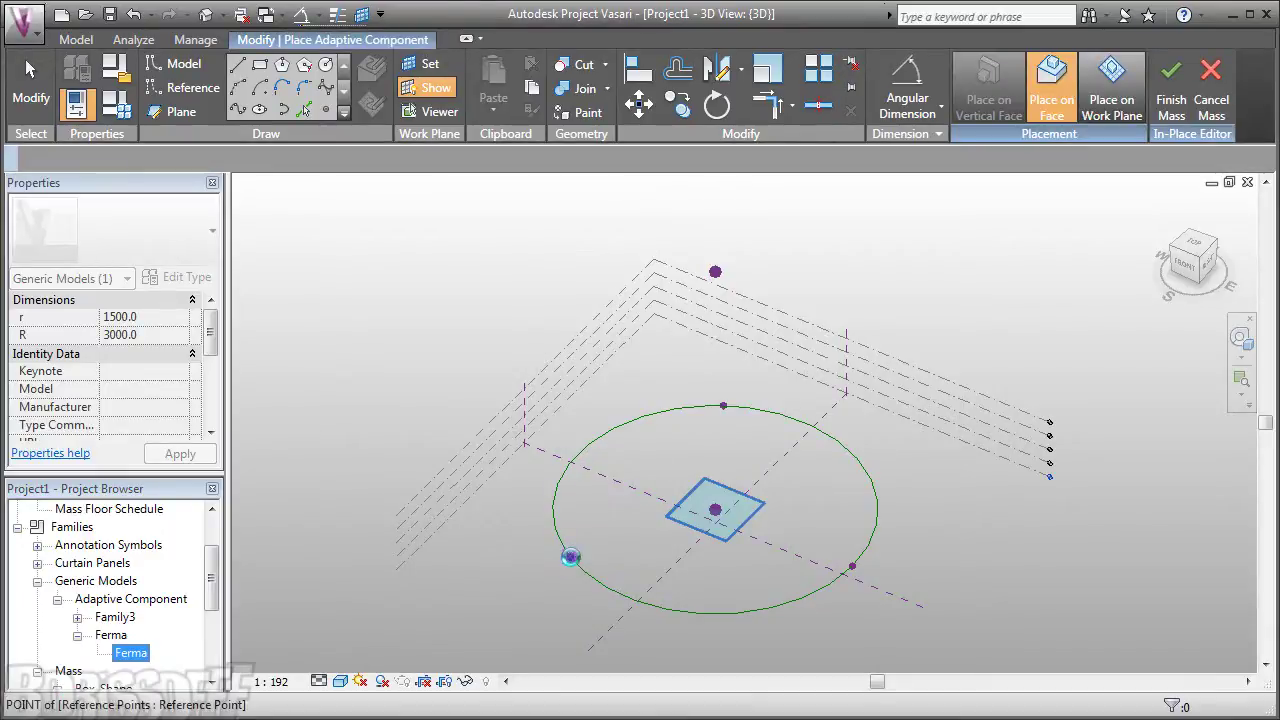
left_click(569, 557)
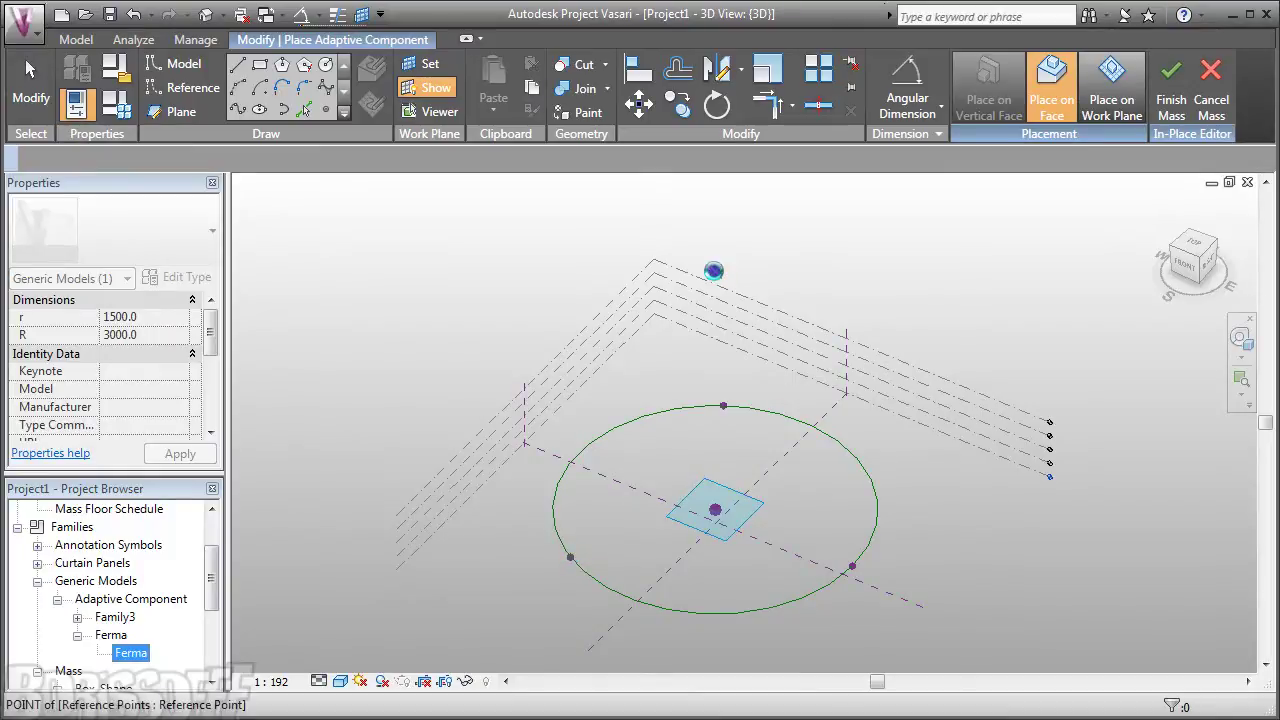
left_click(713, 271)
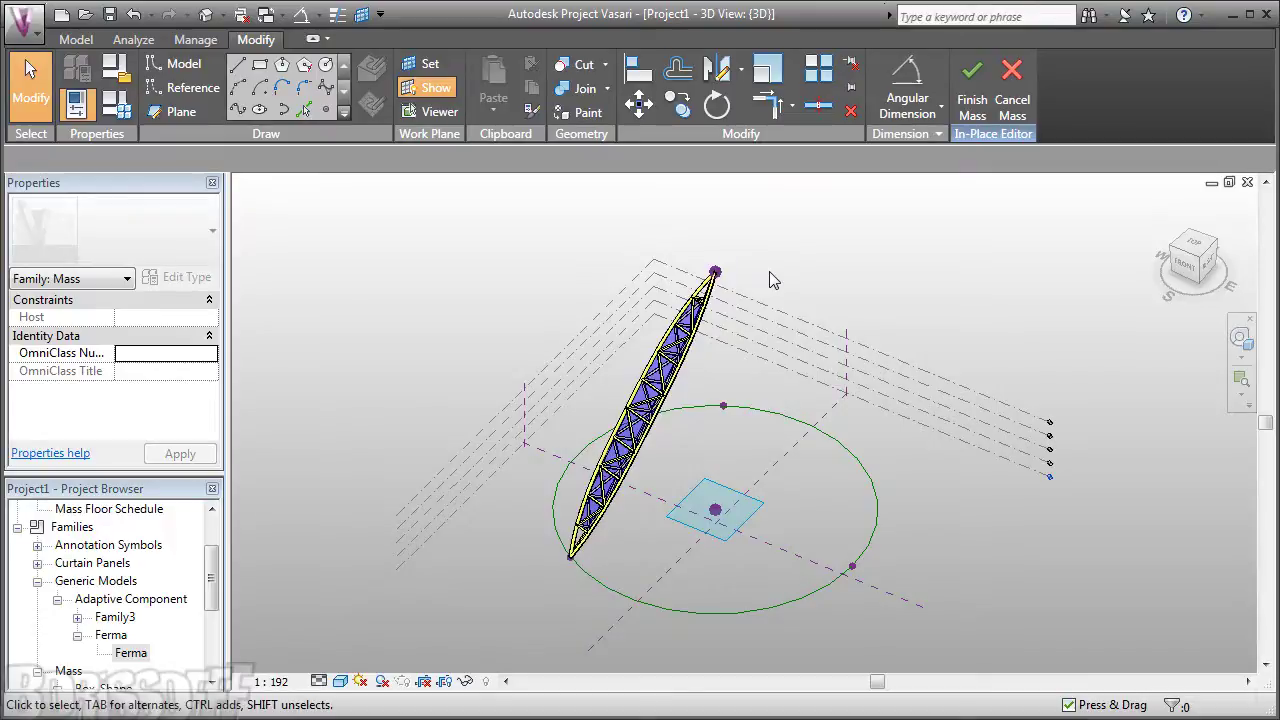
Step: Orbit, zoom and pan around the tetrahedral Ferma truss frame to inspect it from several sides
mouse_move(828, 517)
middle_mouse_down("shift")
mouse_move(797, 363)
mouse_move(723, 523)
mouse_move(820, 480)
middle_mouse_up("shift")
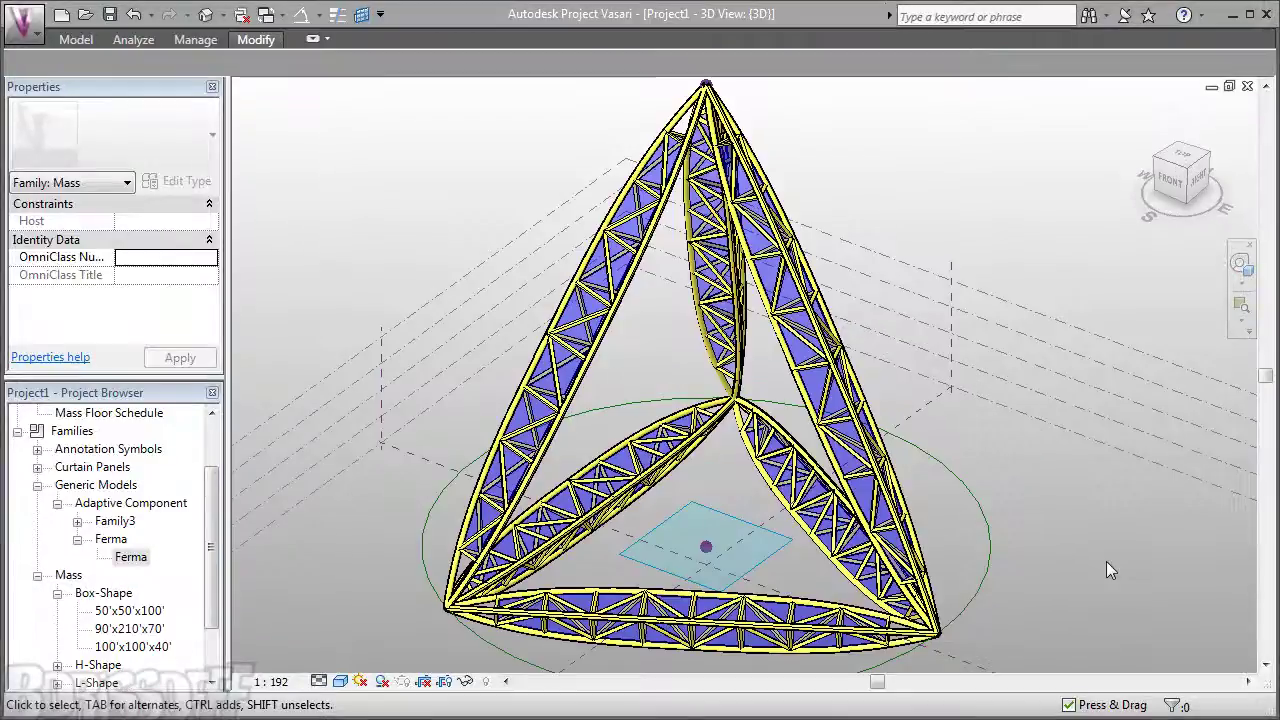
mouse_move(1078, 561)
middle_mouse_down("shift")
mouse_move(1034, 589)
mouse_move(770, 590)
middle_mouse_up("shift")
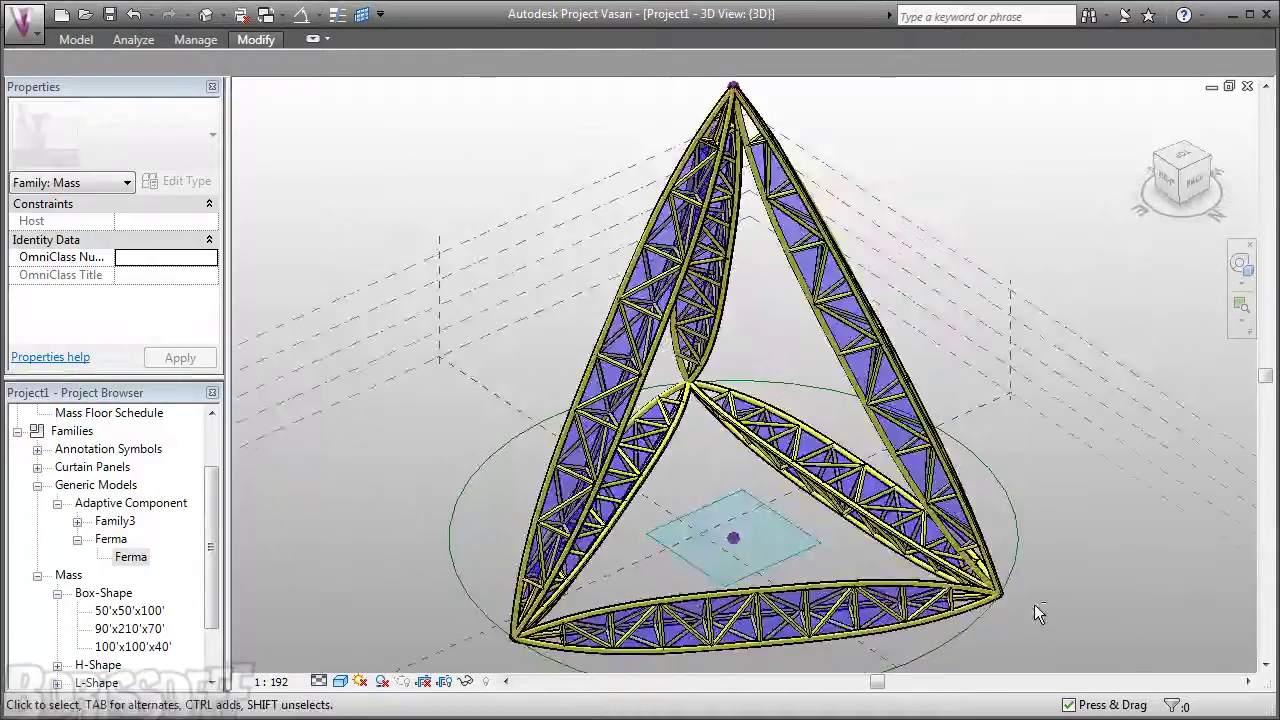
middle_click_drag(1126, 578, 1041, 576, "shift")
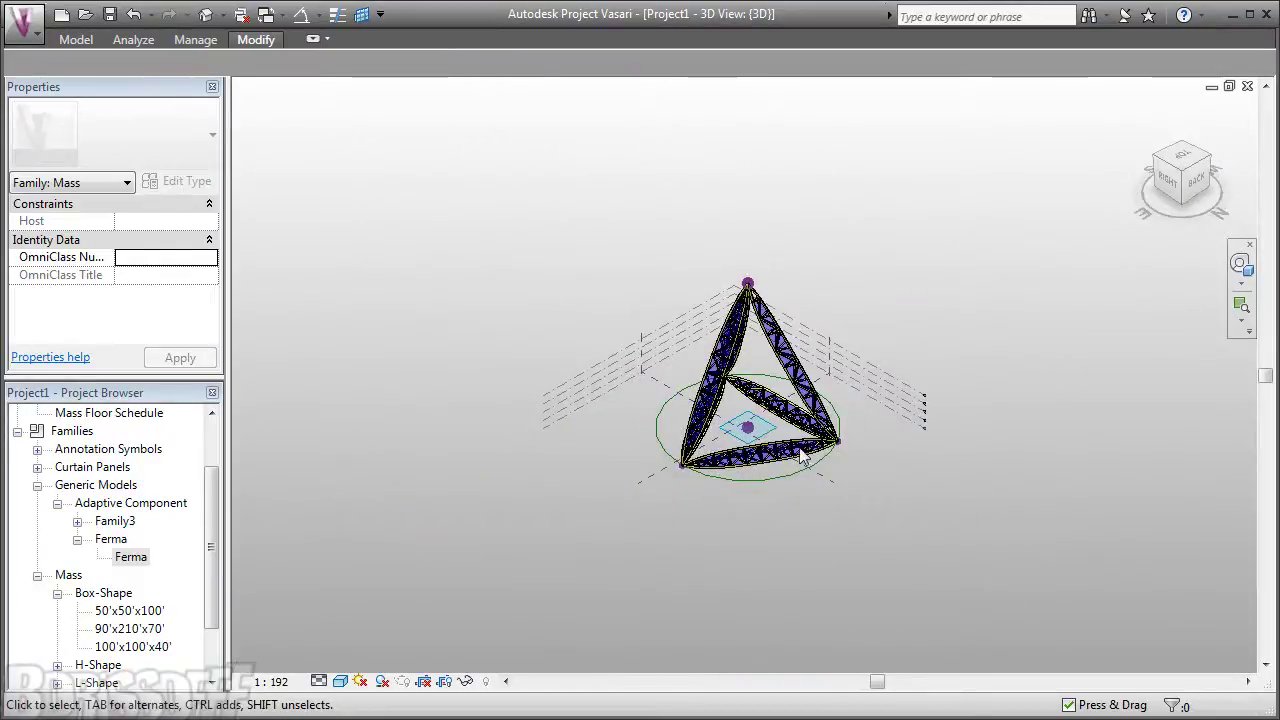
mouse_move(905, 440)
middle_mouse_down("shift")
mouse_move(934, 455)
mouse_move(921, 443)
middle_mouse_up("shift")
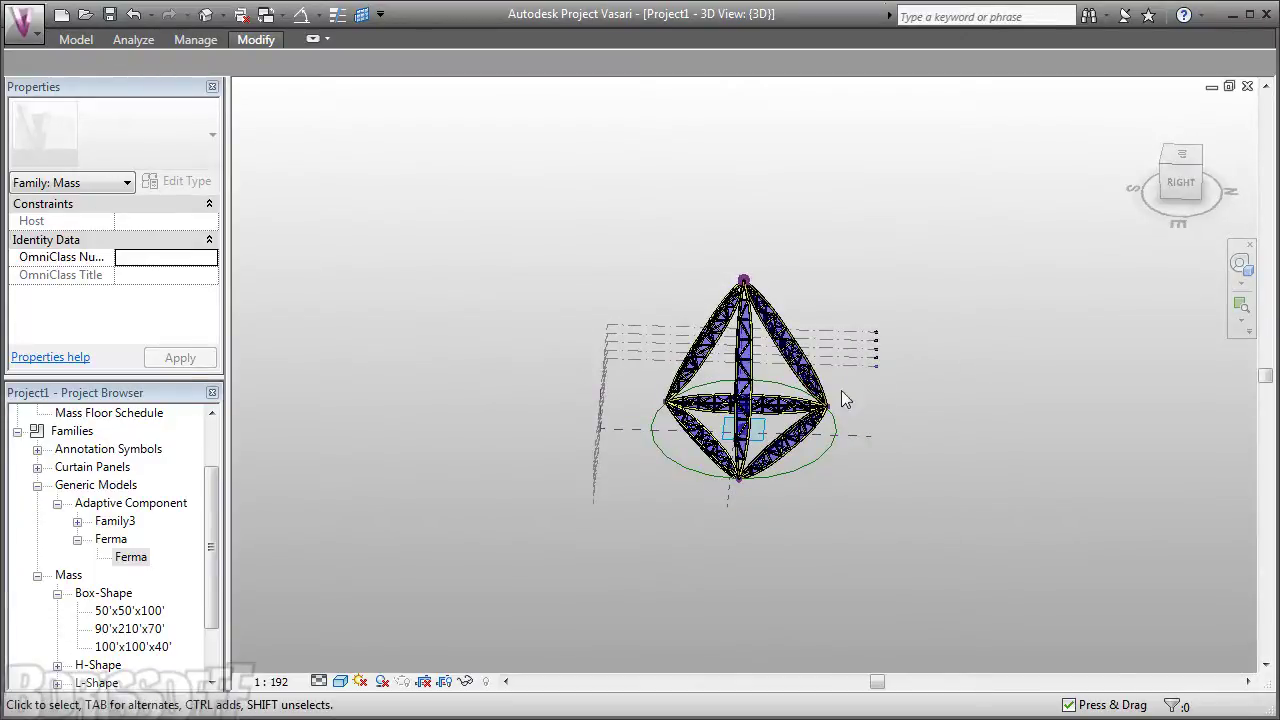
scroll(911, 380, "up", 2)
scroll(911, 380, "up", 2)
scroll(905, 384, "up", 1)
middle_click_drag(939, 388, 1062, 399)
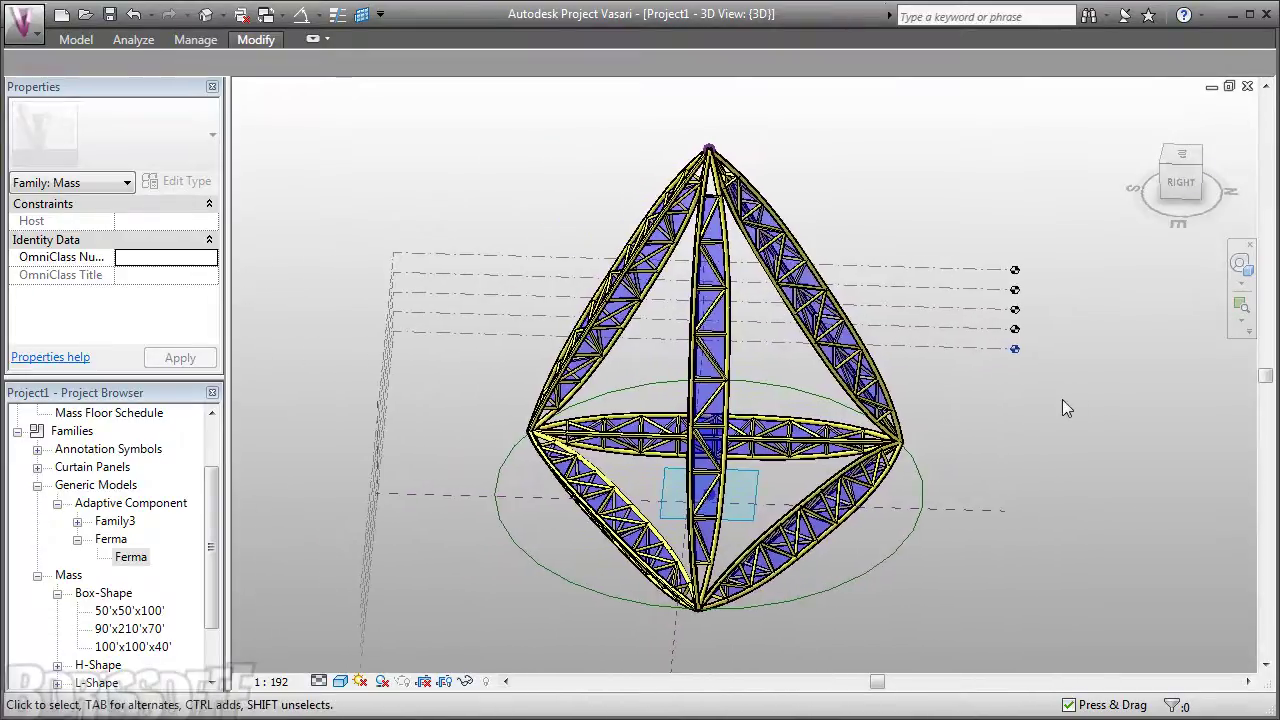